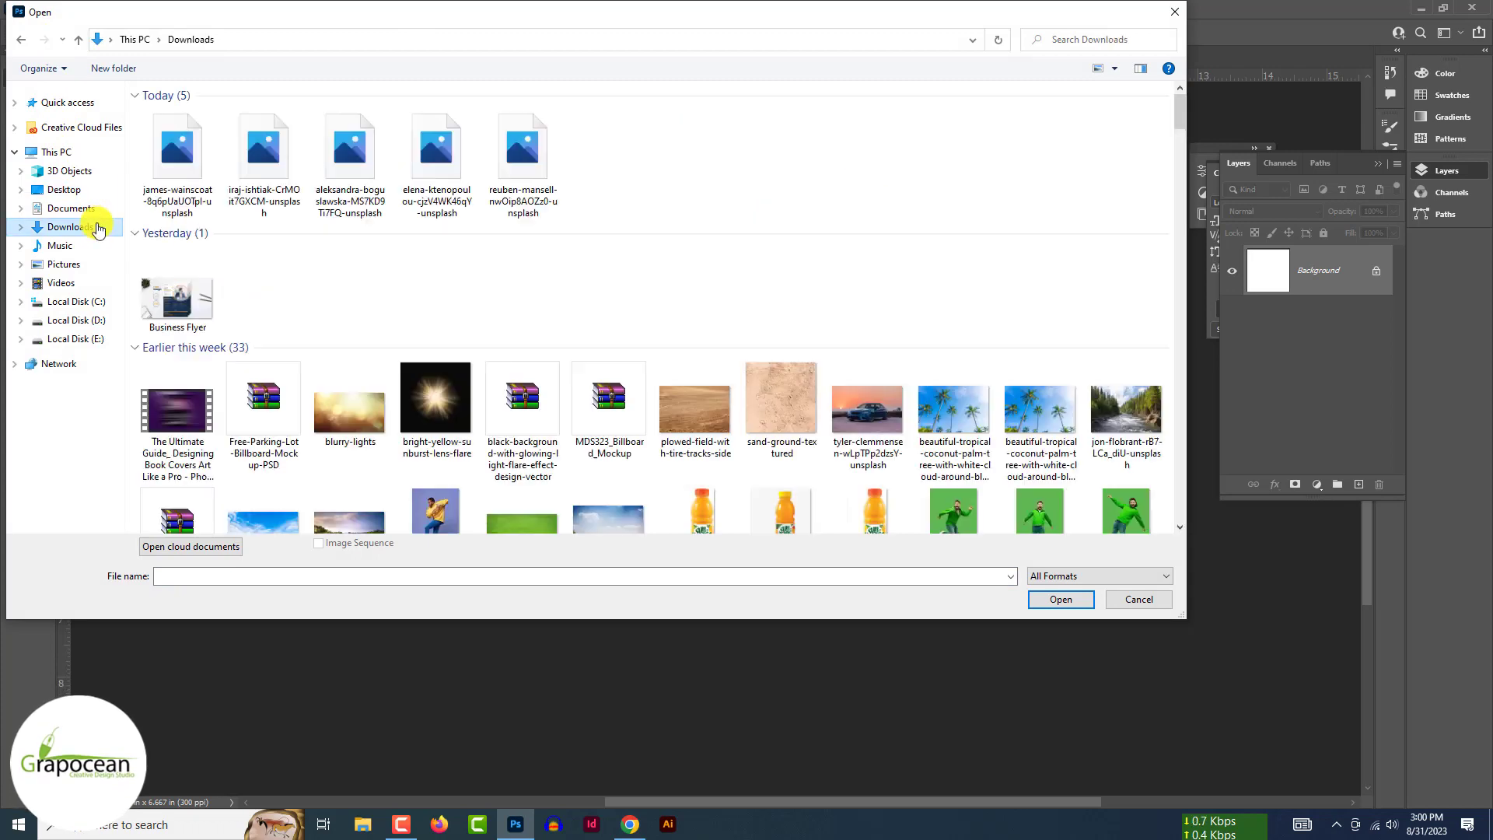
Open the james-wainscoat, iraj-ishtiak, elena-ktenopoulou and reuben-mansell Unsplash photos from Downloads together.
{"action": "left_click", "coordinate": [428, 160]}
{"action": "left_click", "coordinate": [519, 175], "text": "ctrl"}
{"action": "left_click", "coordinate": [200, 152], "text": "ctrl"}
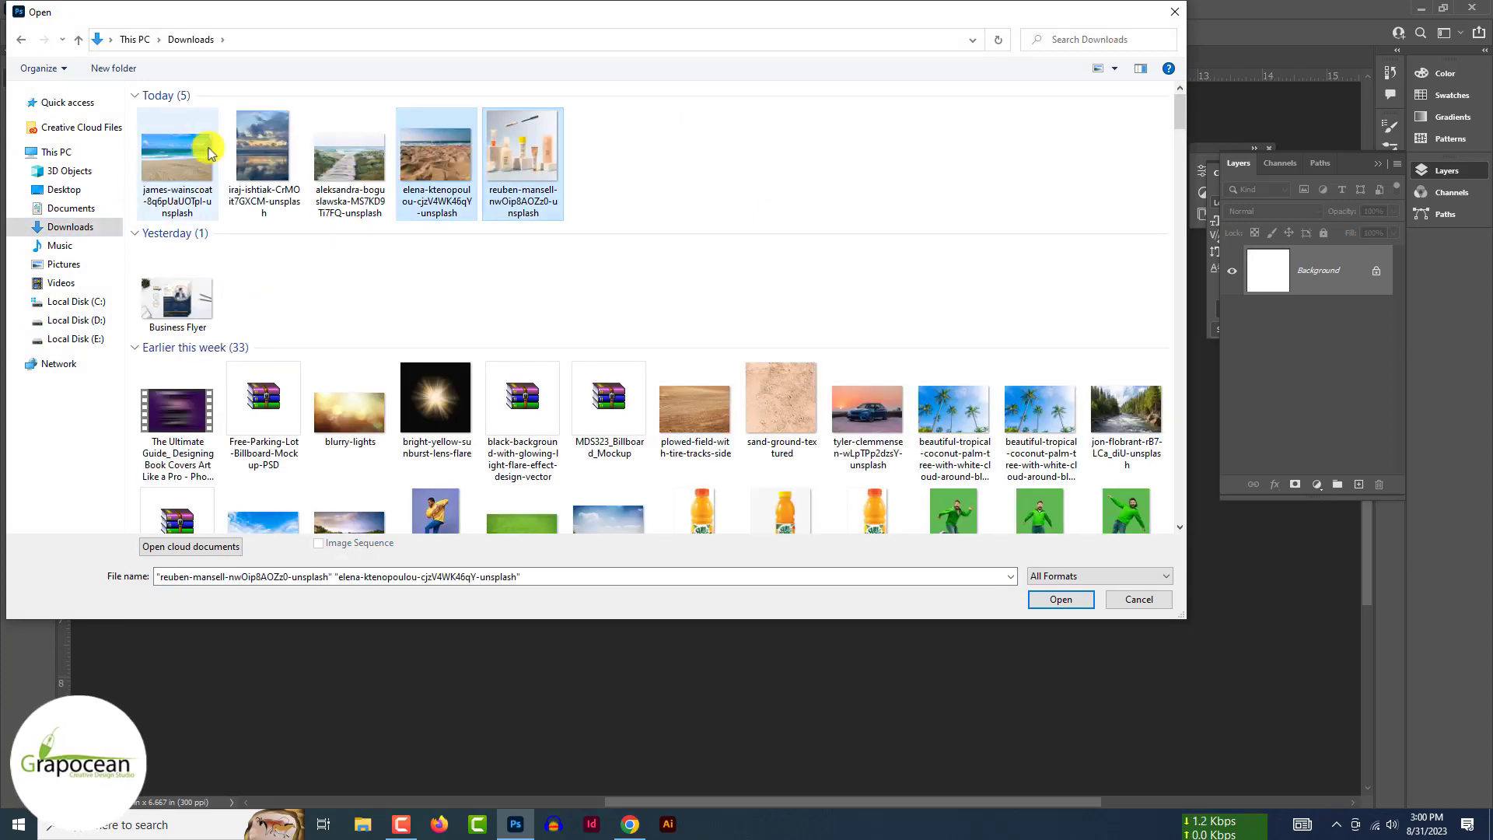
{"action": "left_click", "coordinate": [263, 152], "text": "ctrl"}
{"action": "left_click", "coordinate": [1061, 599]}
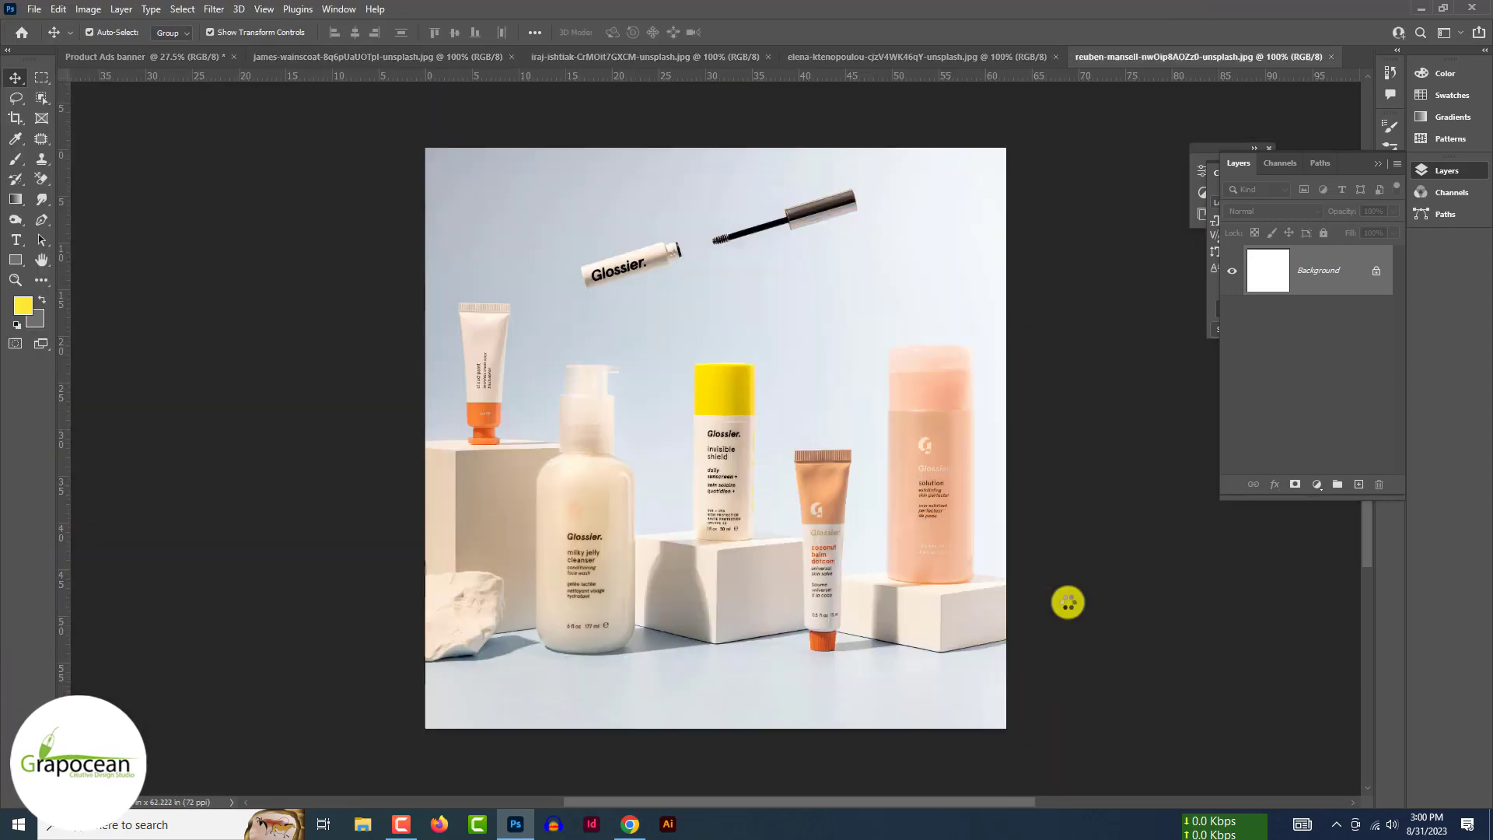
{"action": "scroll", "coordinate": [603, 515], "scroll_direction": "up", "scroll_amount": 5}
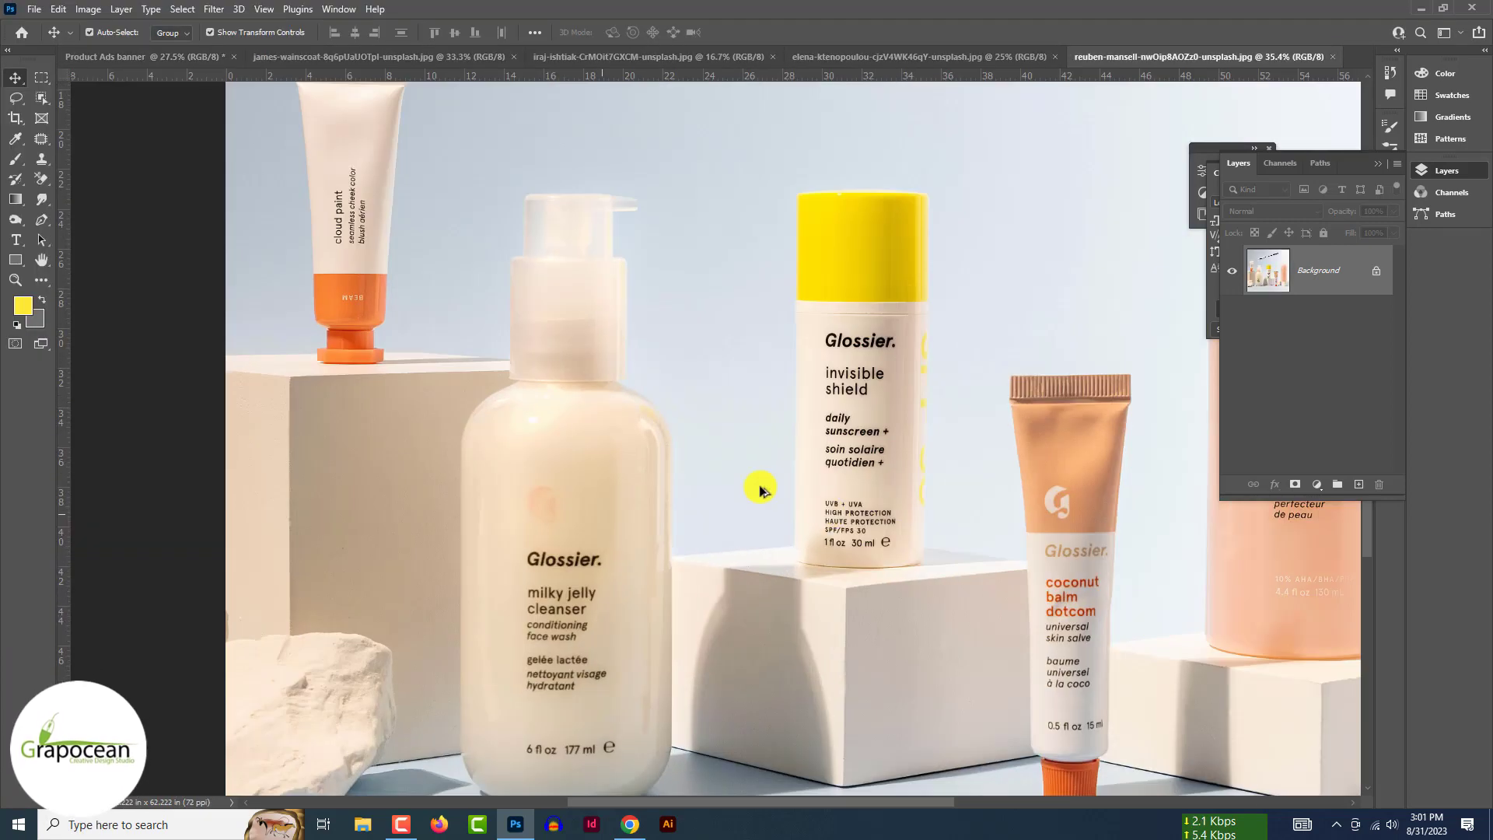
{"action": "left_click", "coordinate": [42, 221]}
{"action": "scroll", "coordinate": [523, 222], "scroll_direction": "up", "scroll_amount": 12}
{"action": "left_click", "coordinate": [503, 229]}
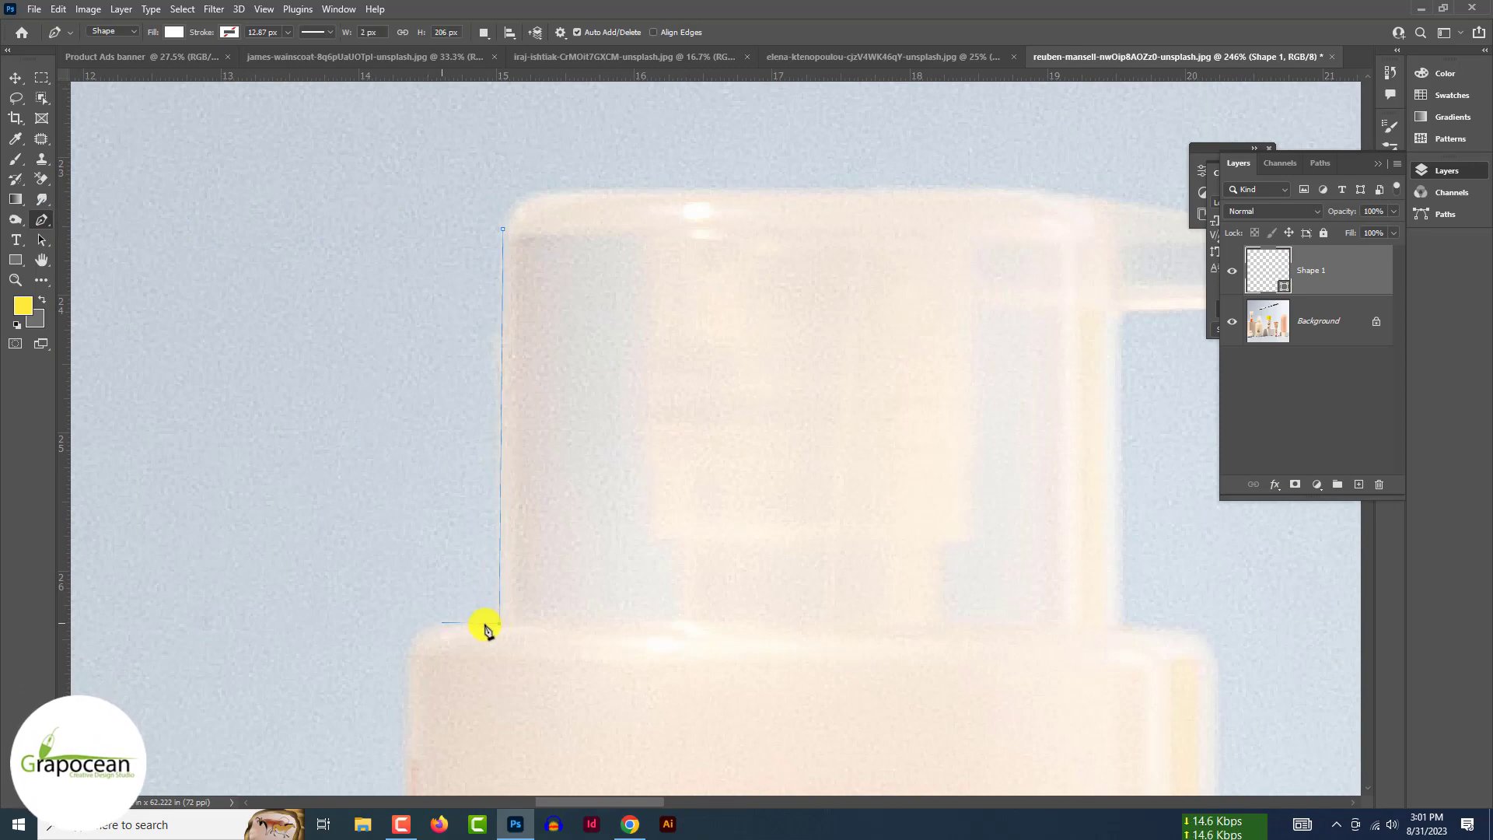
{"action": "left_click", "coordinate": [433, 625]}
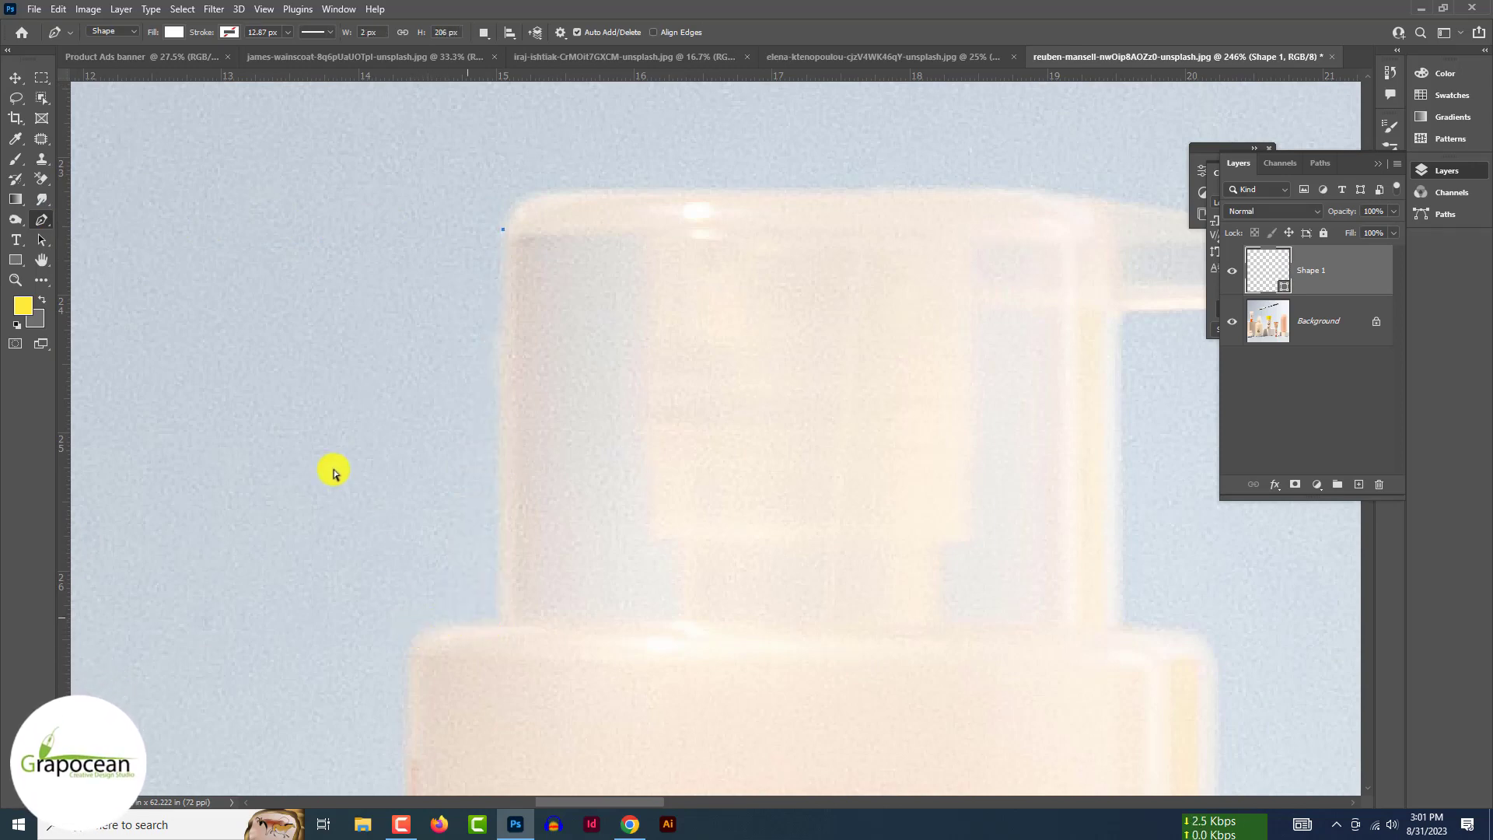
{"action": "key", "text": "ctrl+z"}
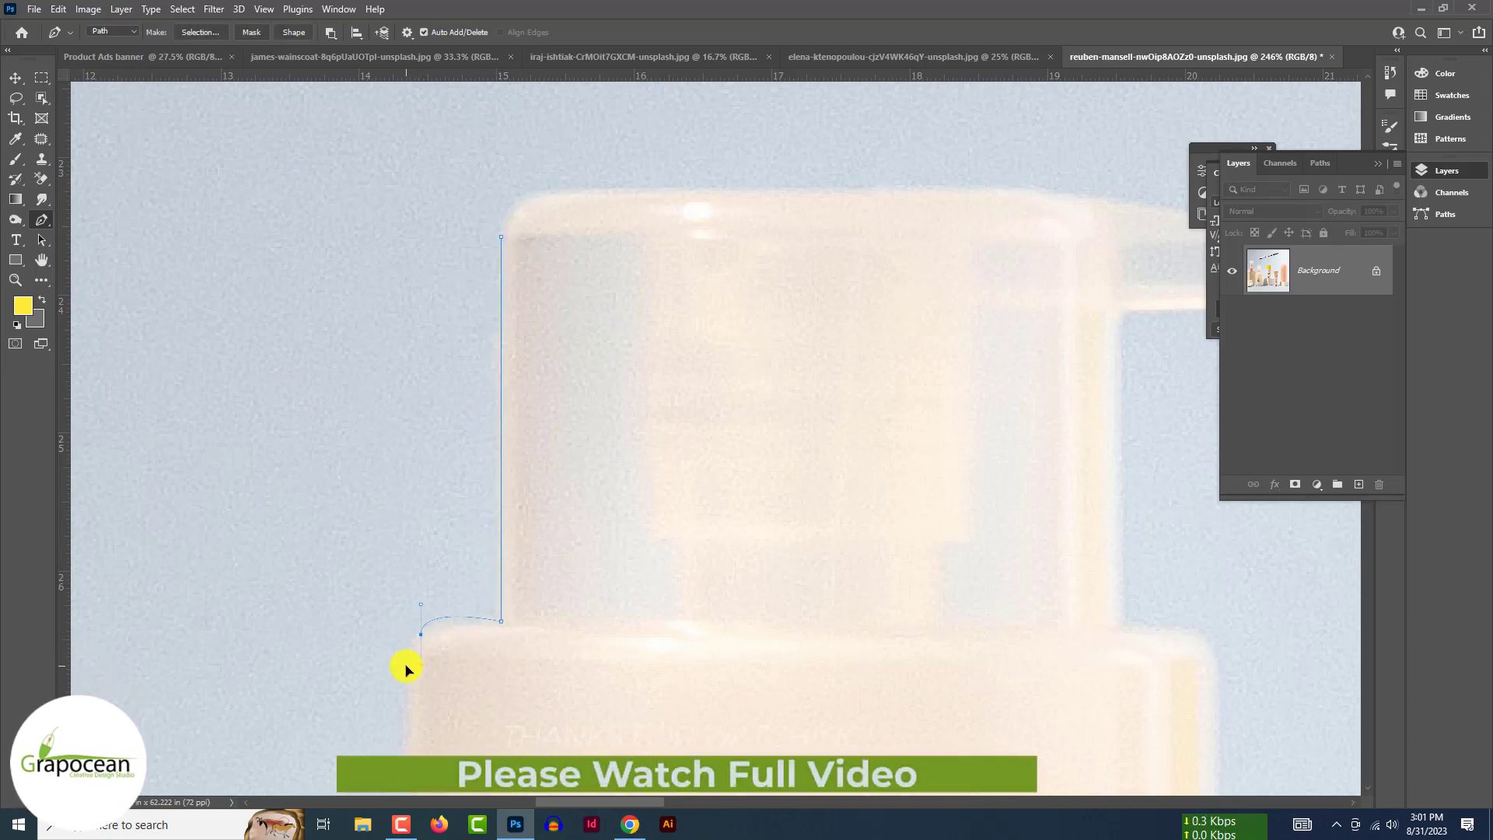
Trace the milky jelly cleanser pump's left collar edge with a Pen tool path, from its rounded shoulder to the lower corner.
{"action": "left_click_drag", "start_coordinate": [406, 666], "coordinate": [402, 669]}
{"action": "left_click_drag", "start_coordinate": [423, 738], "coordinate": [427, 443]}
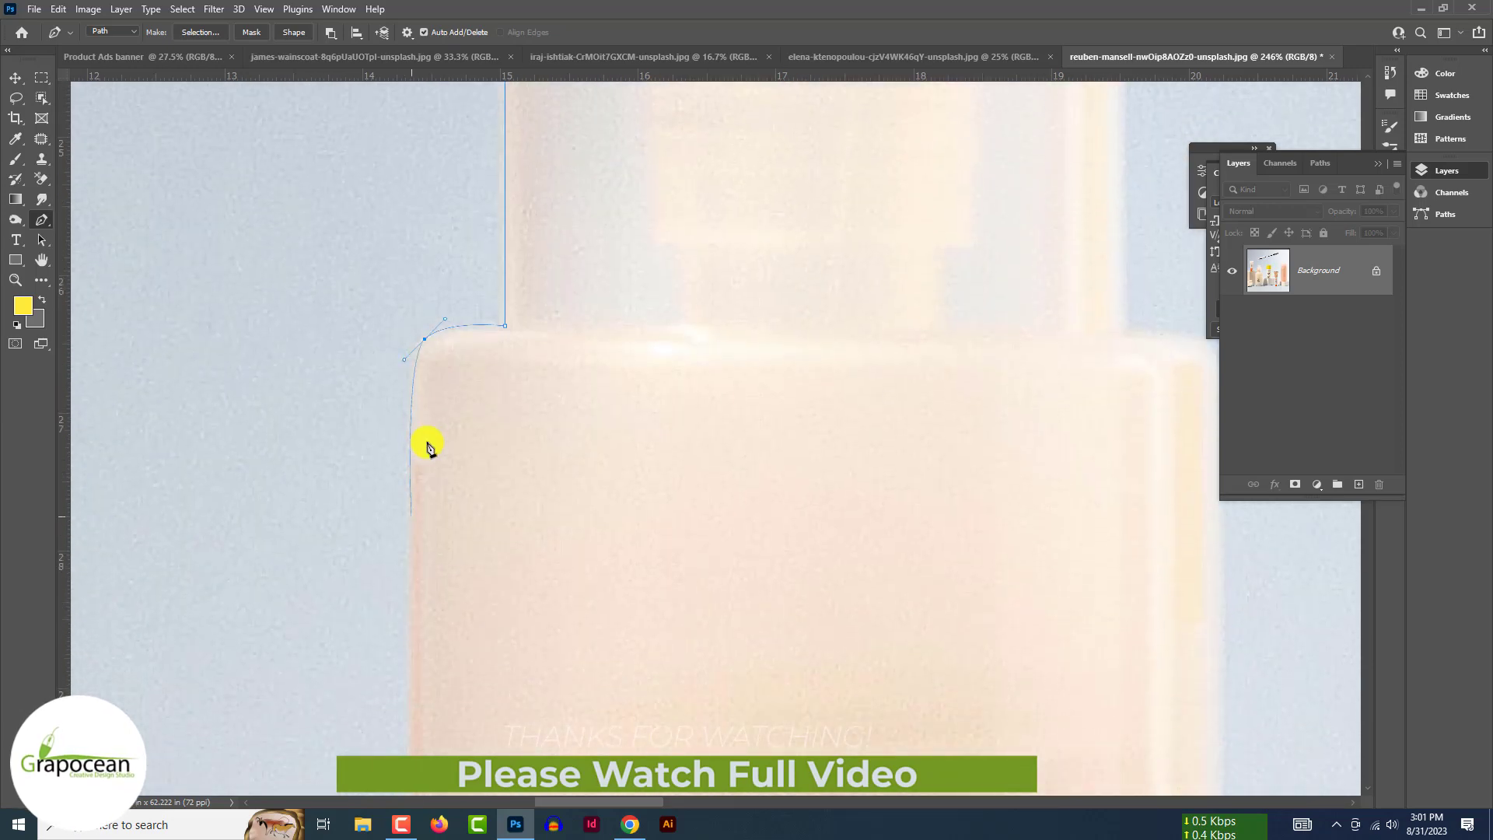
{"action": "key", "text": "ctrl+z"}
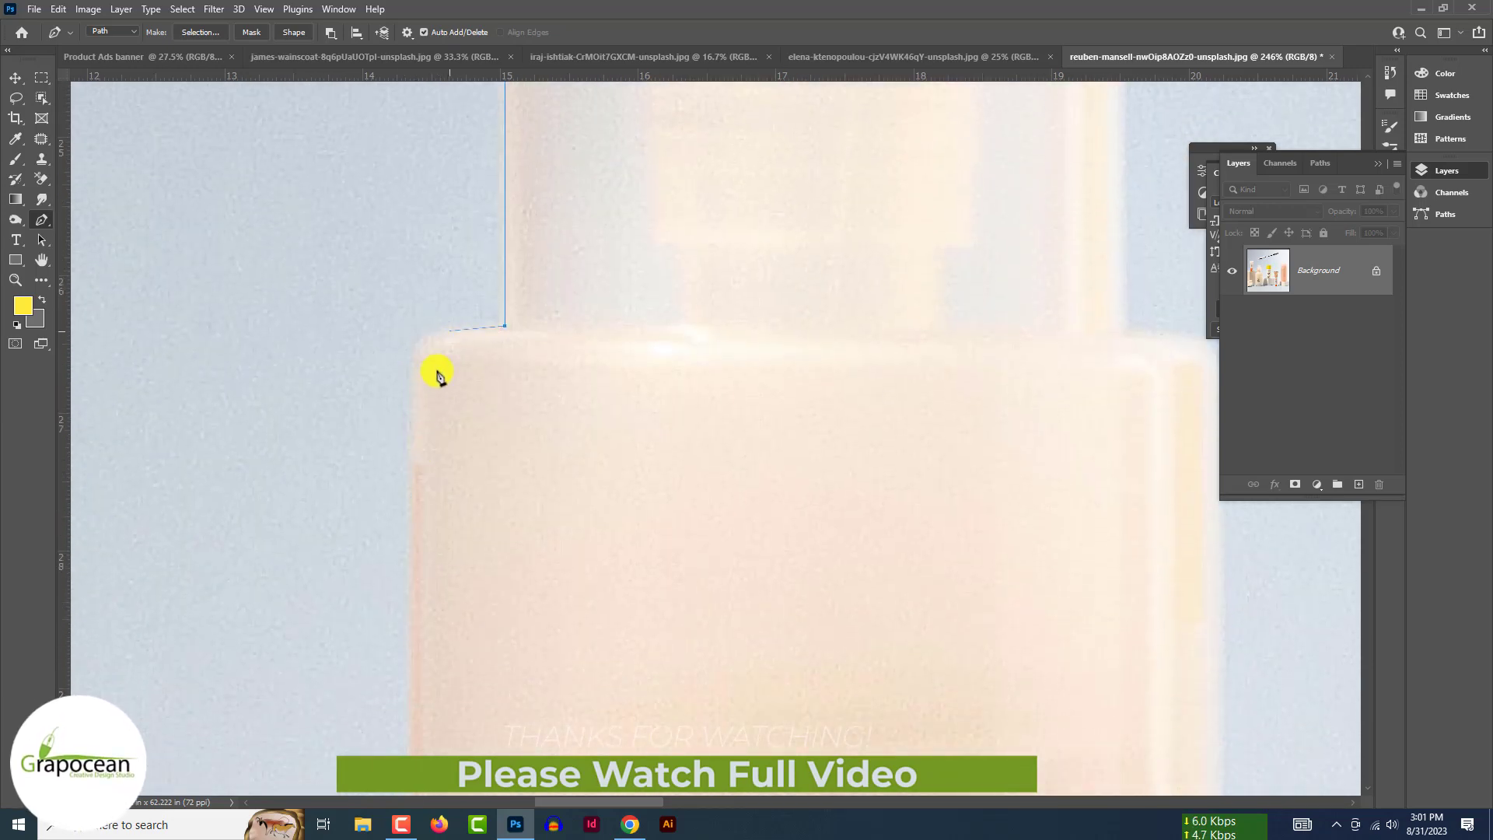
{"action": "left_click_drag", "start_coordinate": [442, 327], "coordinate": [413, 335]}
{"action": "left_click_drag", "start_coordinate": [413, 436], "coordinate": [415, 516]}
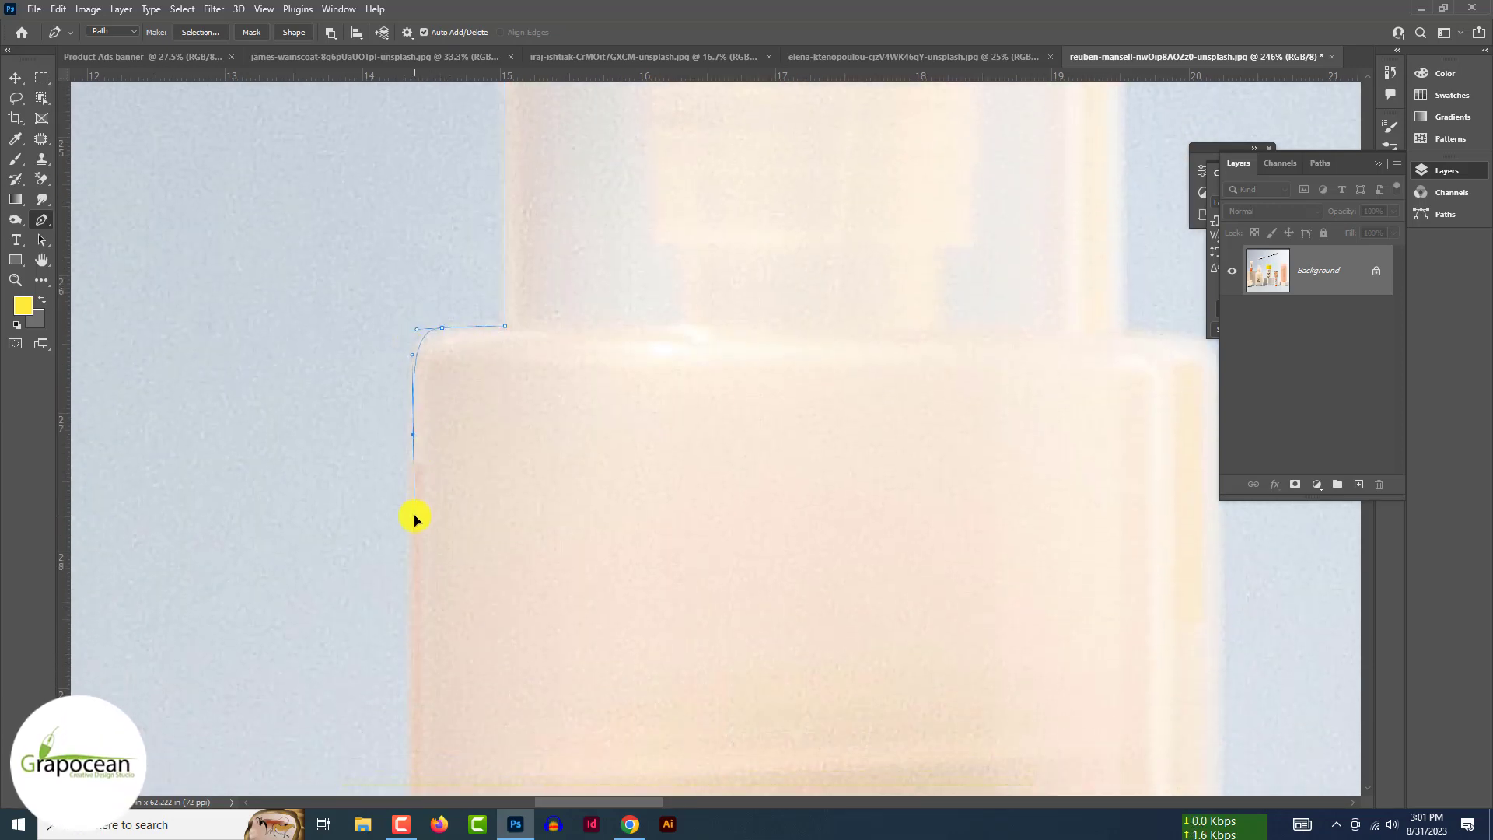
{"action": "scroll", "coordinate": [443, 264], "scroll_direction": "down", "scroll_amount": 3}
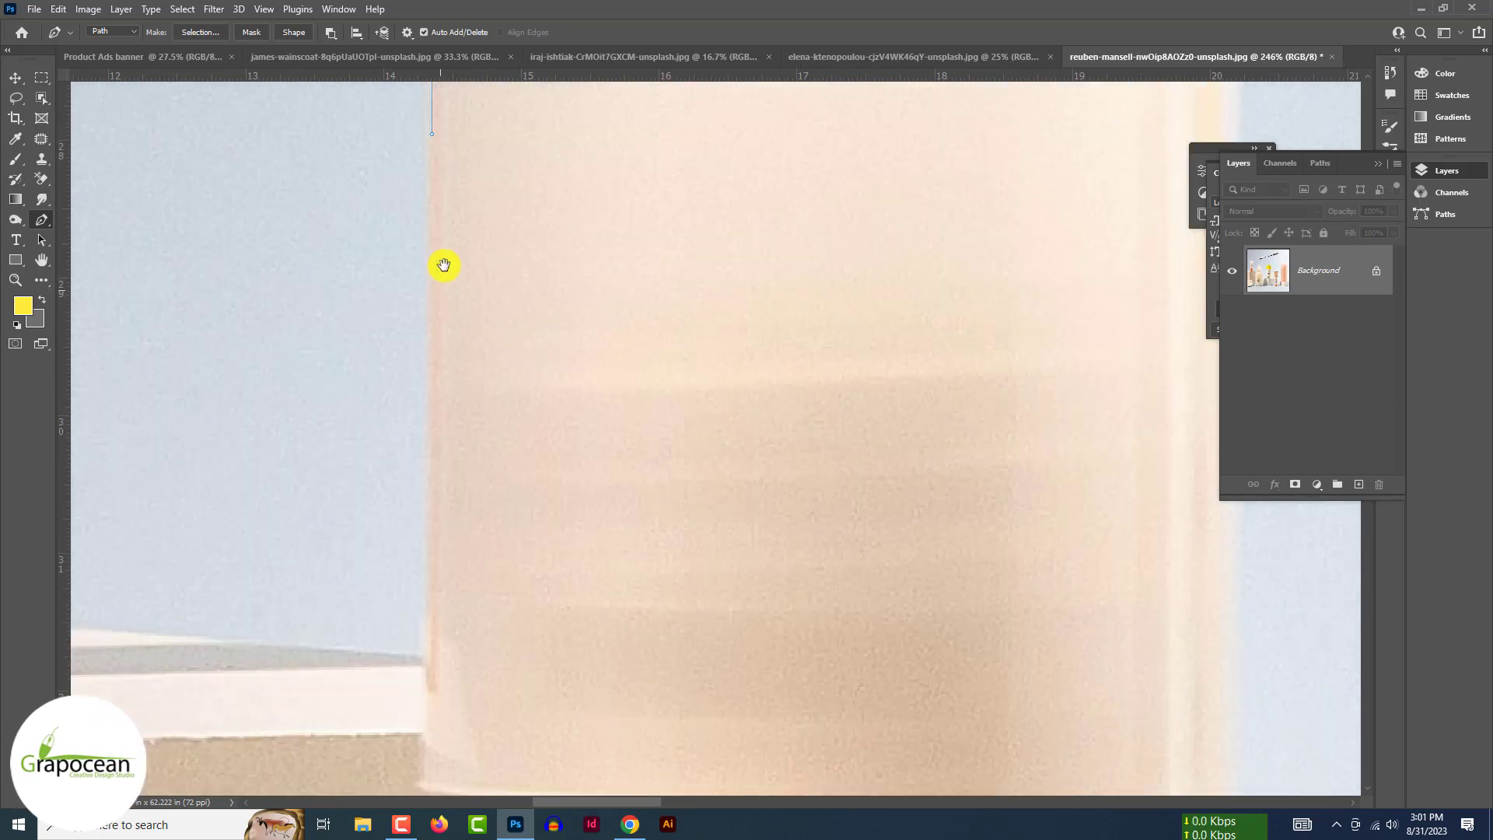
{"action": "scroll", "coordinate": [443, 264], "scroll_direction": "down", "scroll_amount": 3}
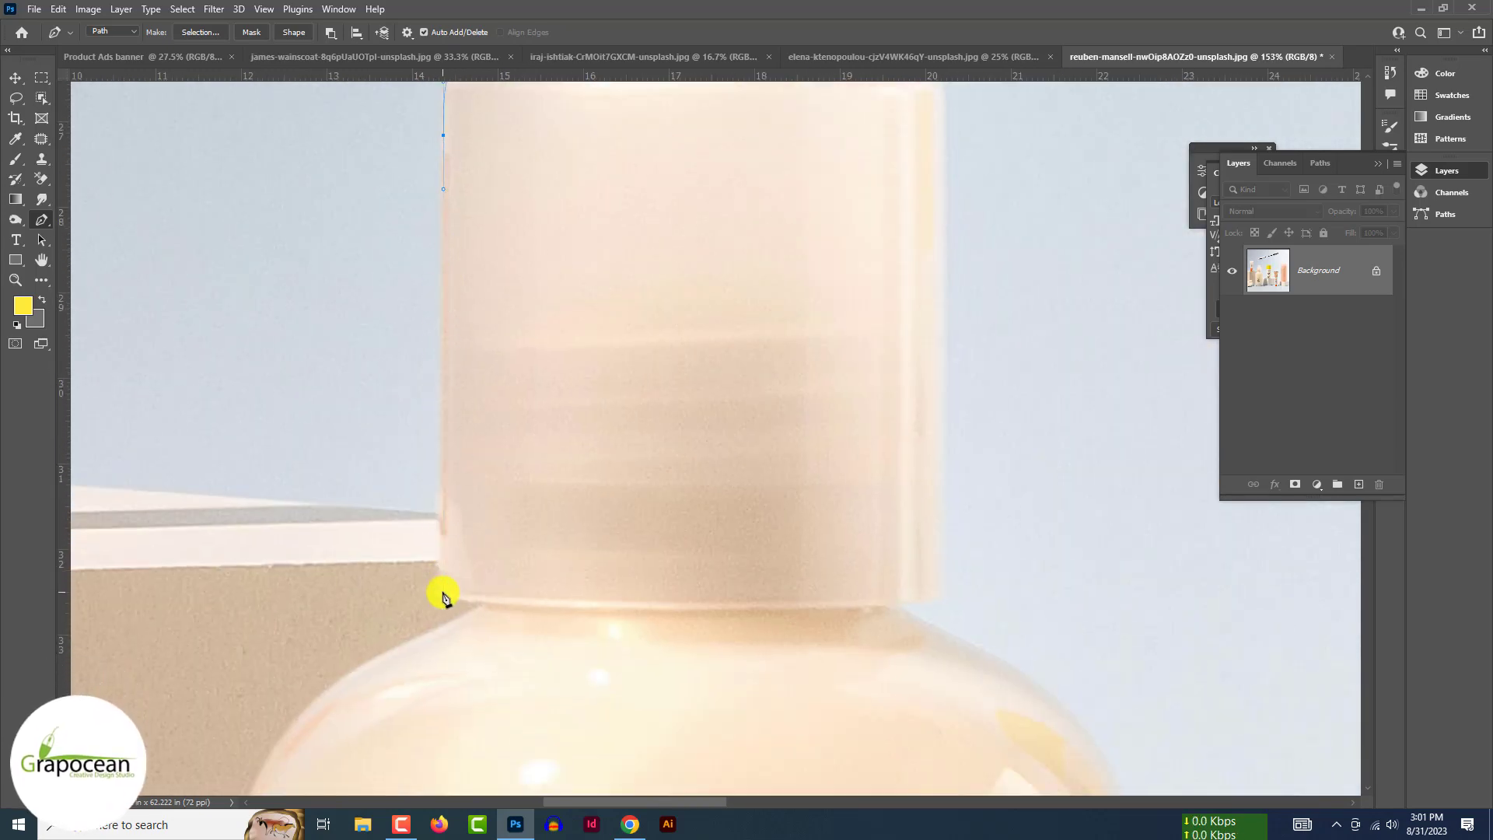
{"action": "scroll", "coordinate": [443, 595], "scroll_direction": "up", "scroll_amount": 3}
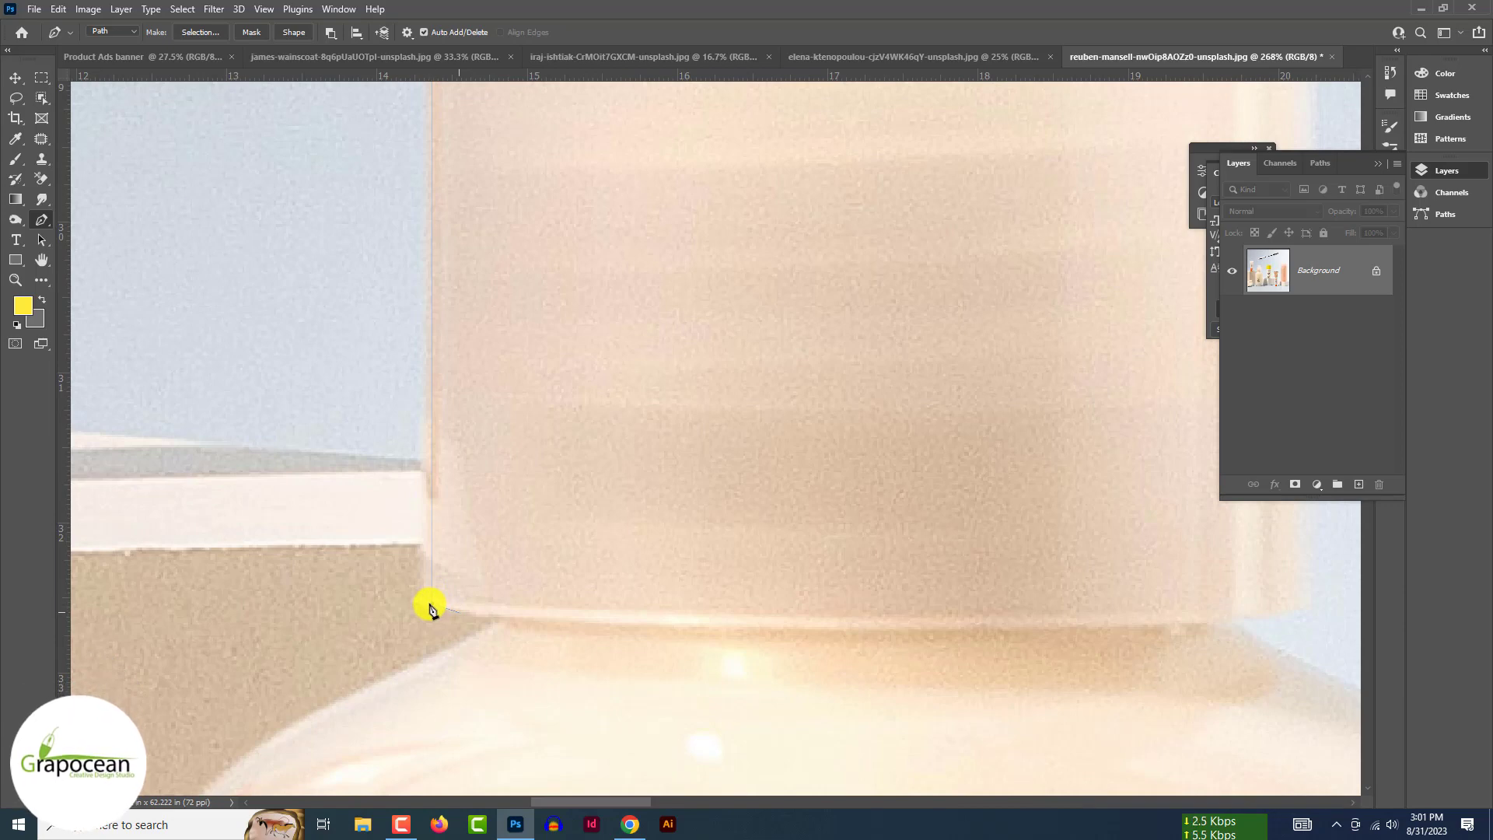
{"action": "left_click_drag", "start_coordinate": [432, 606], "coordinate": [652, 372]}
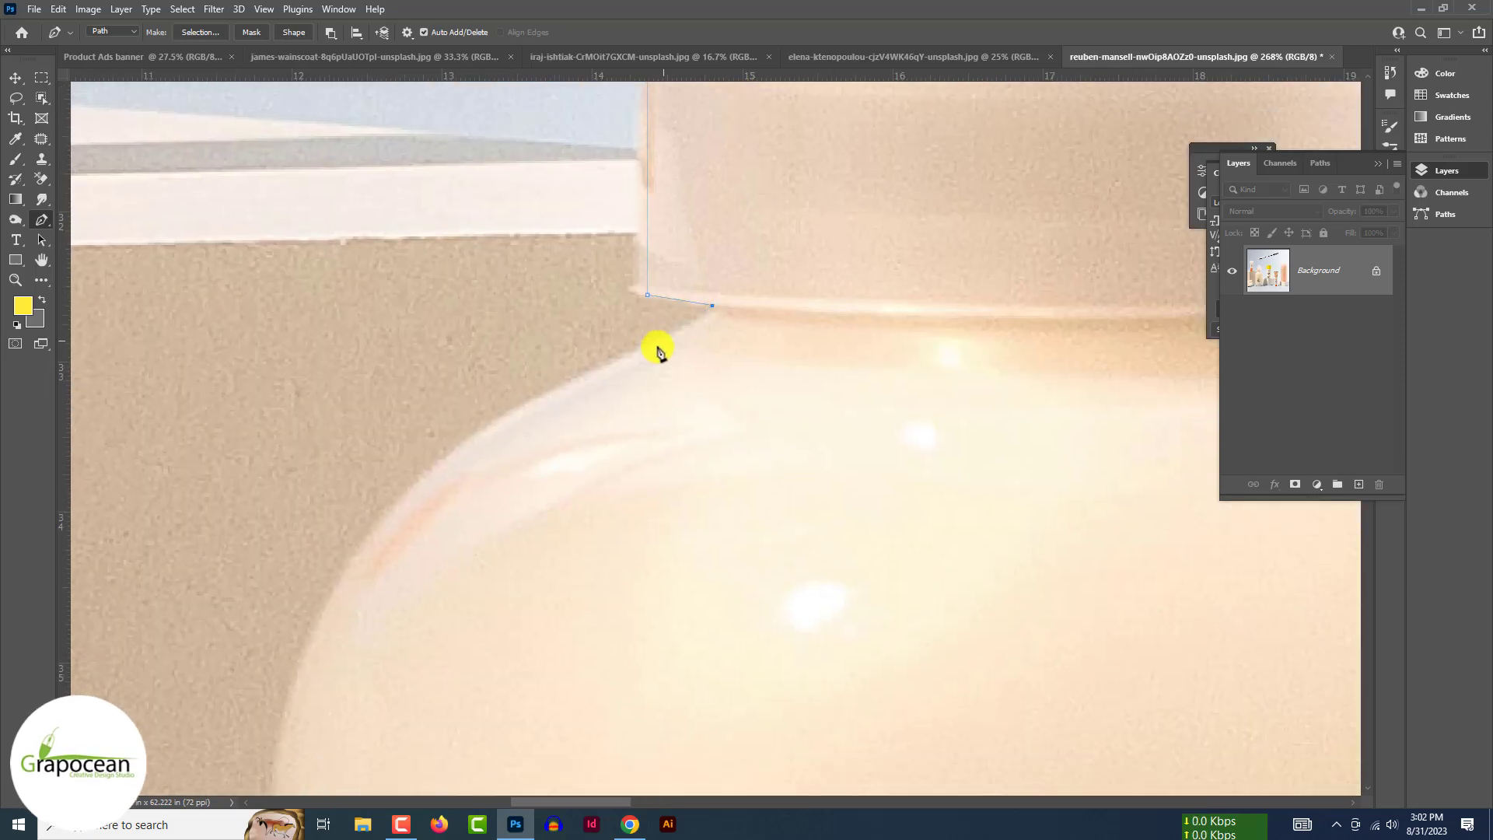
Continue the path along the cleanser bottle's curved left shoulder and down its straight left side.
{"action": "left_click_drag", "start_coordinate": [567, 420], "coordinate": [623, 290]}
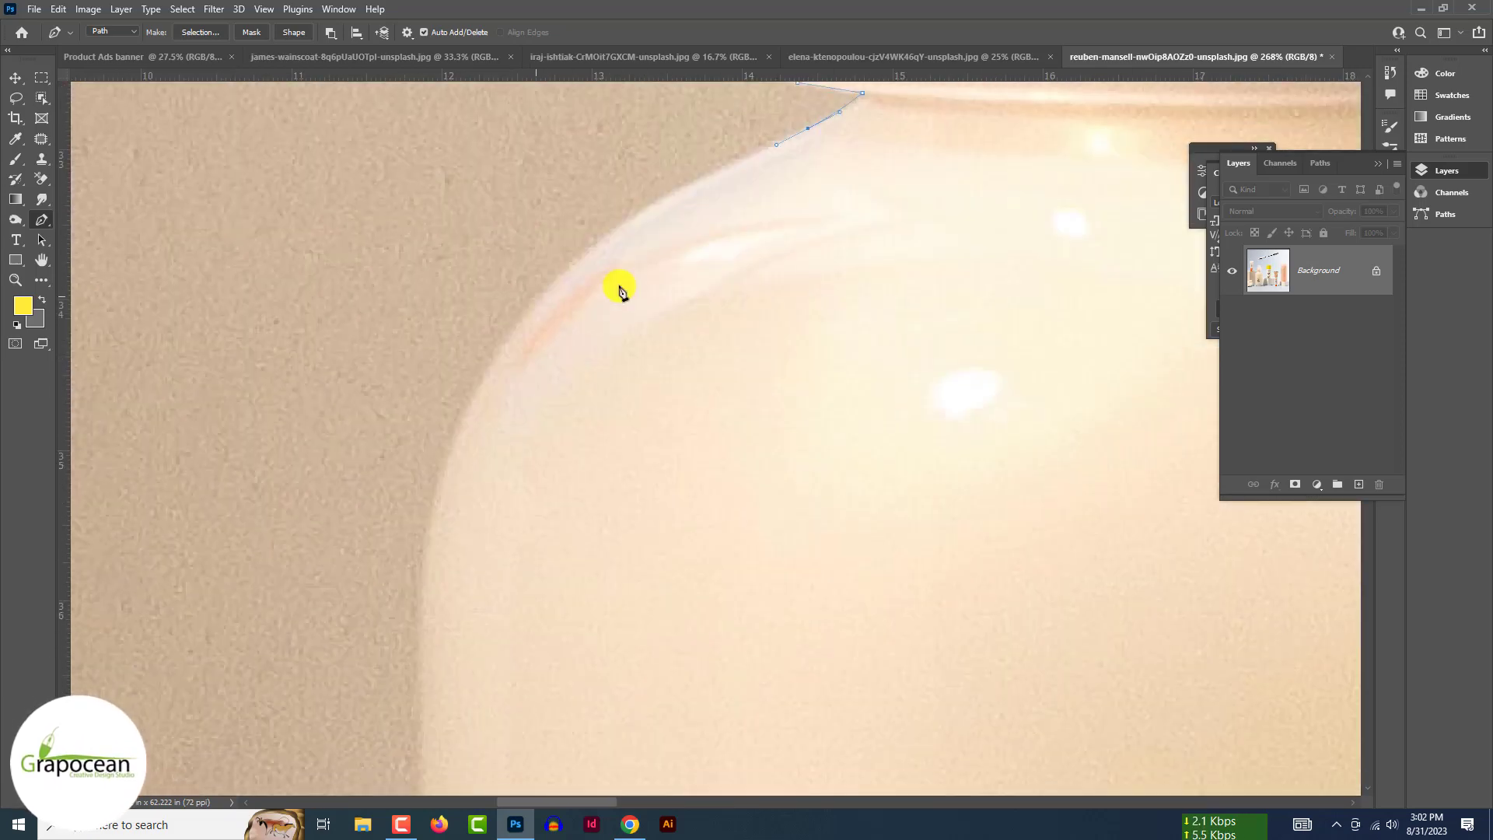
{"action": "scroll", "coordinate": [440, 262], "scroll_direction": "down", "scroll_amount": 5}
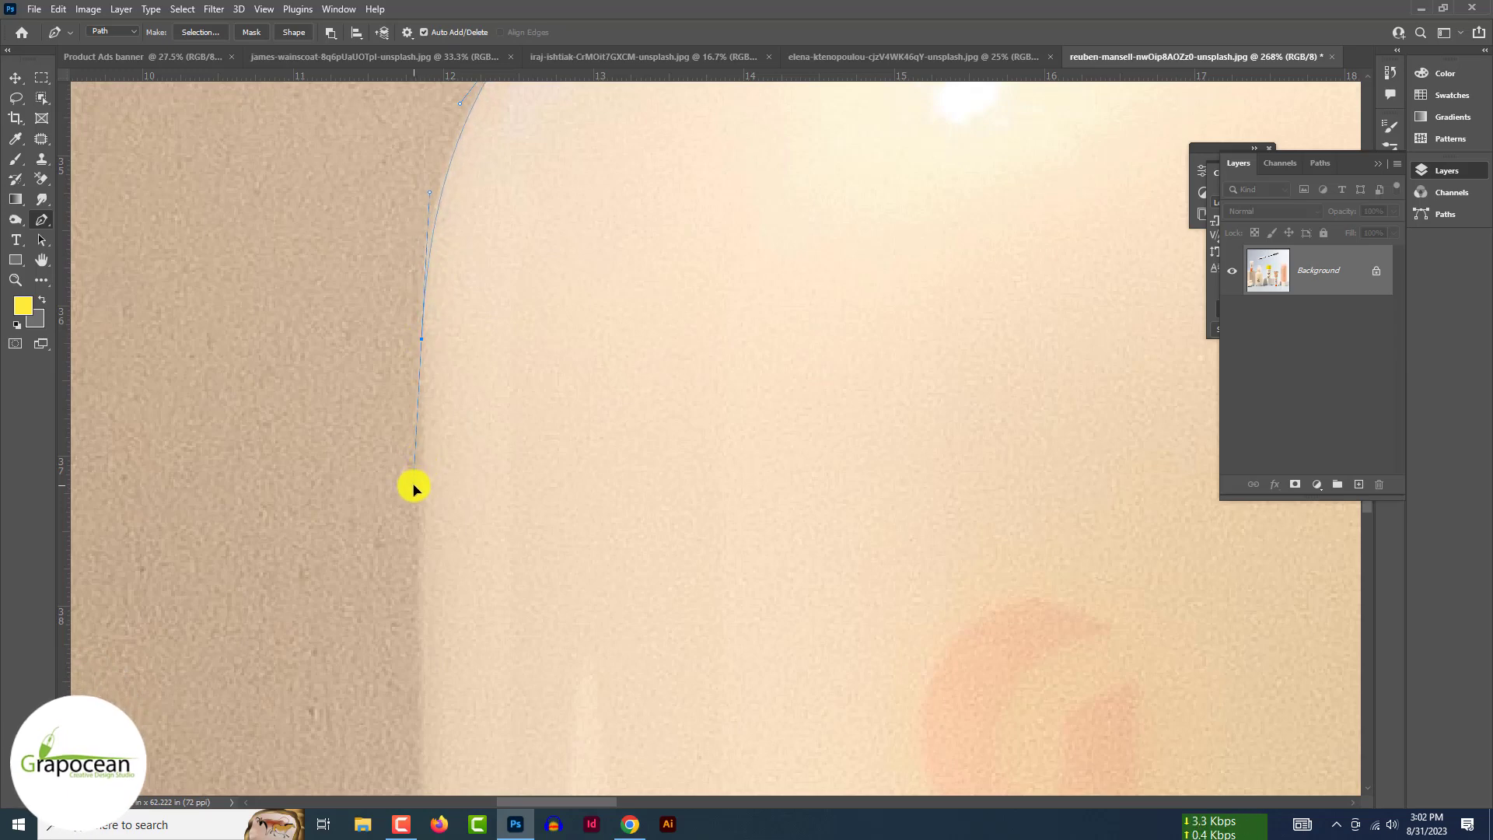
{"action": "scroll", "coordinate": [407, 505], "scroll_direction": "down", "scroll_amount": 3}
{"action": "left_click_drag", "start_coordinate": [406, 508], "coordinate": [466, 41]}
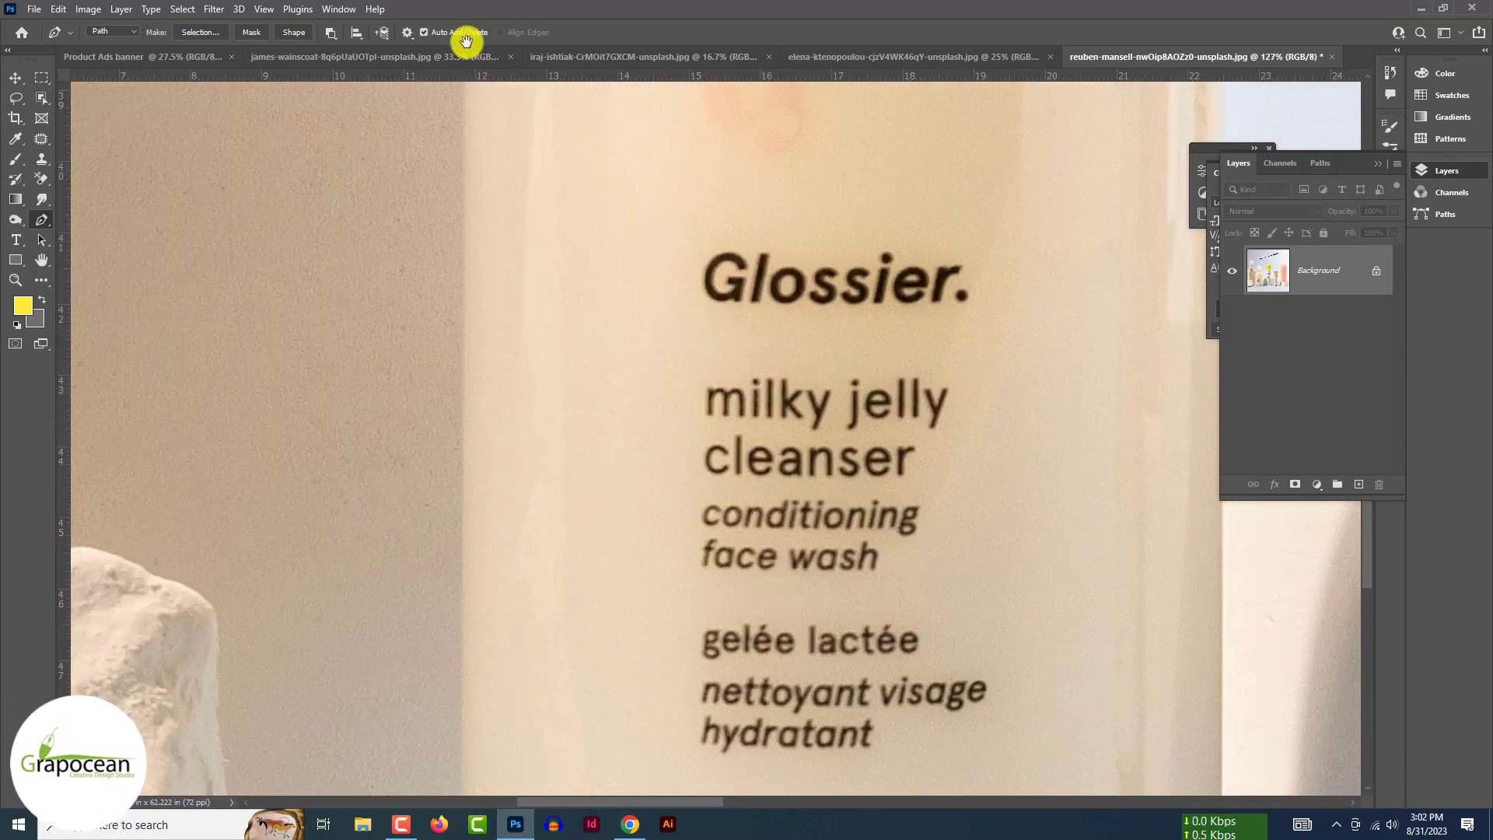
{"action": "scroll", "coordinate": [463, 589], "scroll_direction": "down", "scroll_amount": 5}
{"action": "scroll", "coordinate": [544, 584], "scroll_direction": "up", "scroll_amount": 2}
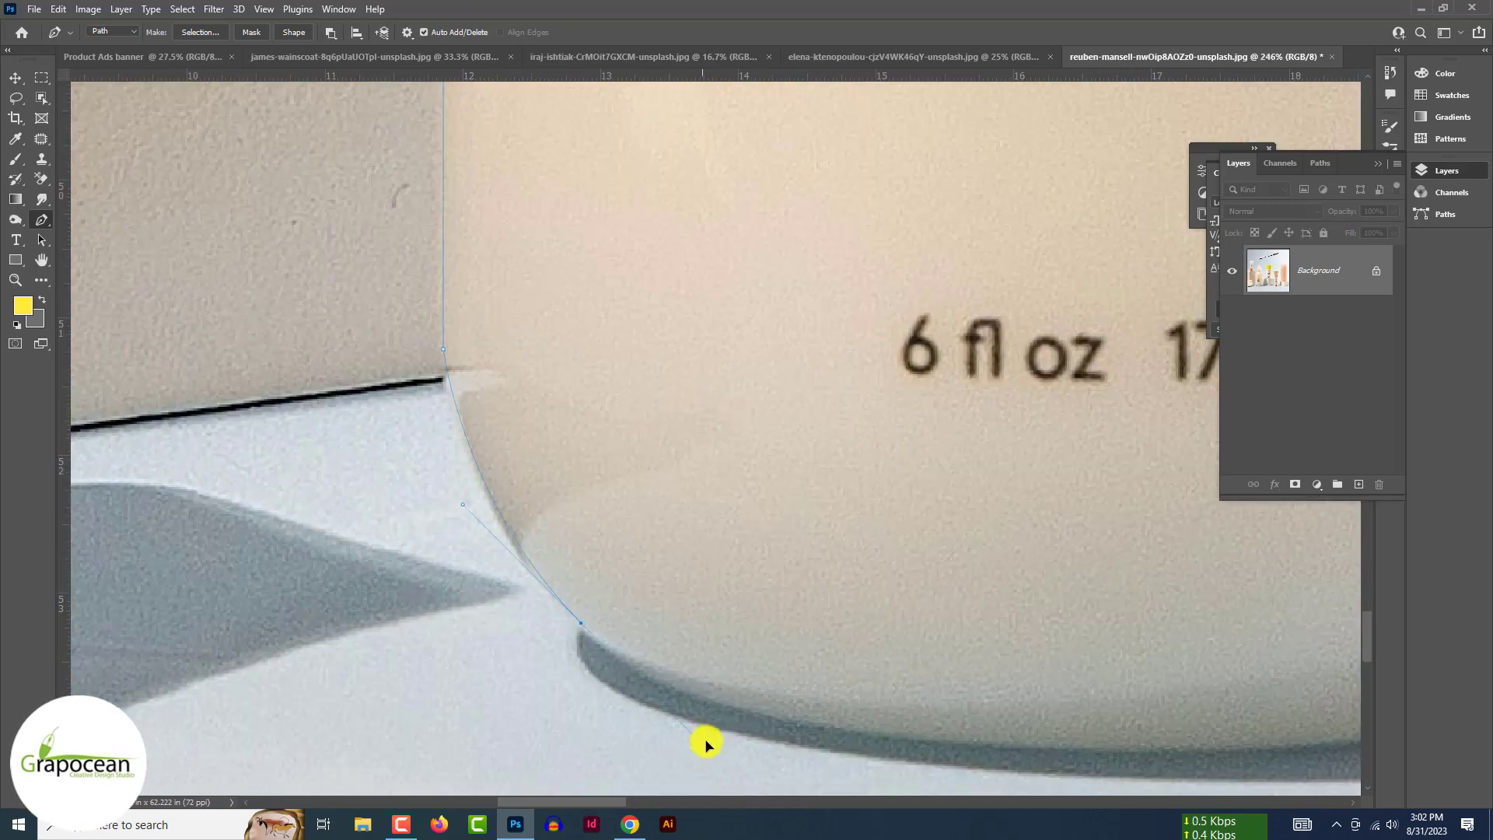
Continue the path around the bottle's rounded base and lower right corner, following the curved bottom edge.
{"action": "left_click_drag", "start_coordinate": [456, 414], "coordinate": [504, 583]}
{"action": "scroll", "coordinate": [423, 384], "scroll_direction": "up", "scroll_amount": 1}
{"action": "left_click_drag", "start_coordinate": [731, 708], "coordinate": [549, 415]}
{"action": "left_click_drag", "start_coordinate": [1030, 442], "coordinate": [753, 429]}
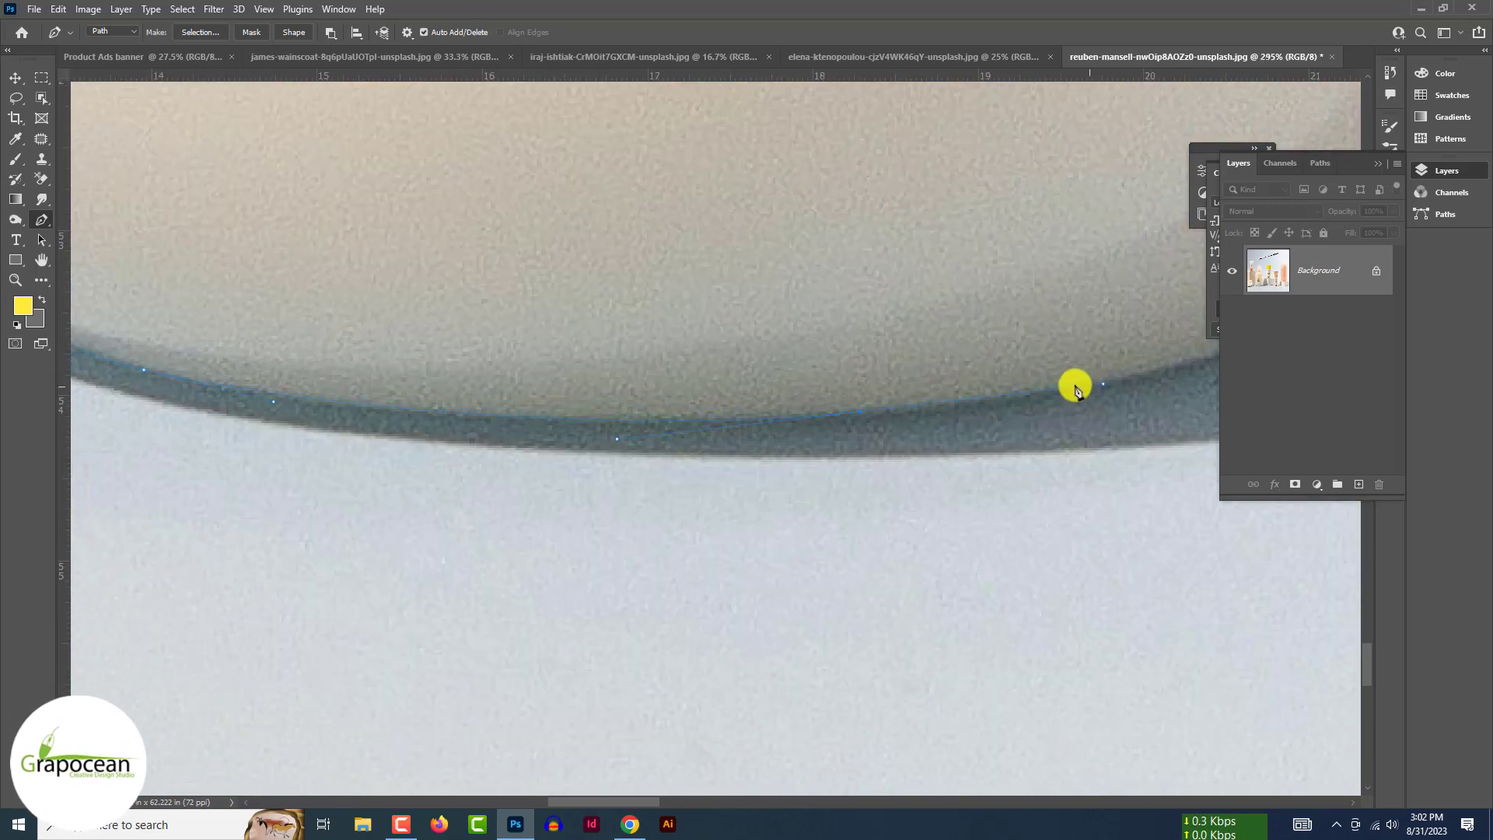
{"action": "left_click_drag", "start_coordinate": [1075, 387], "coordinate": [667, 448]}
{"action": "left_click_drag", "start_coordinate": [962, 328], "coordinate": [957, 424]}
{"action": "left_click_drag", "start_coordinate": [1033, 242], "coordinate": [865, 521]}
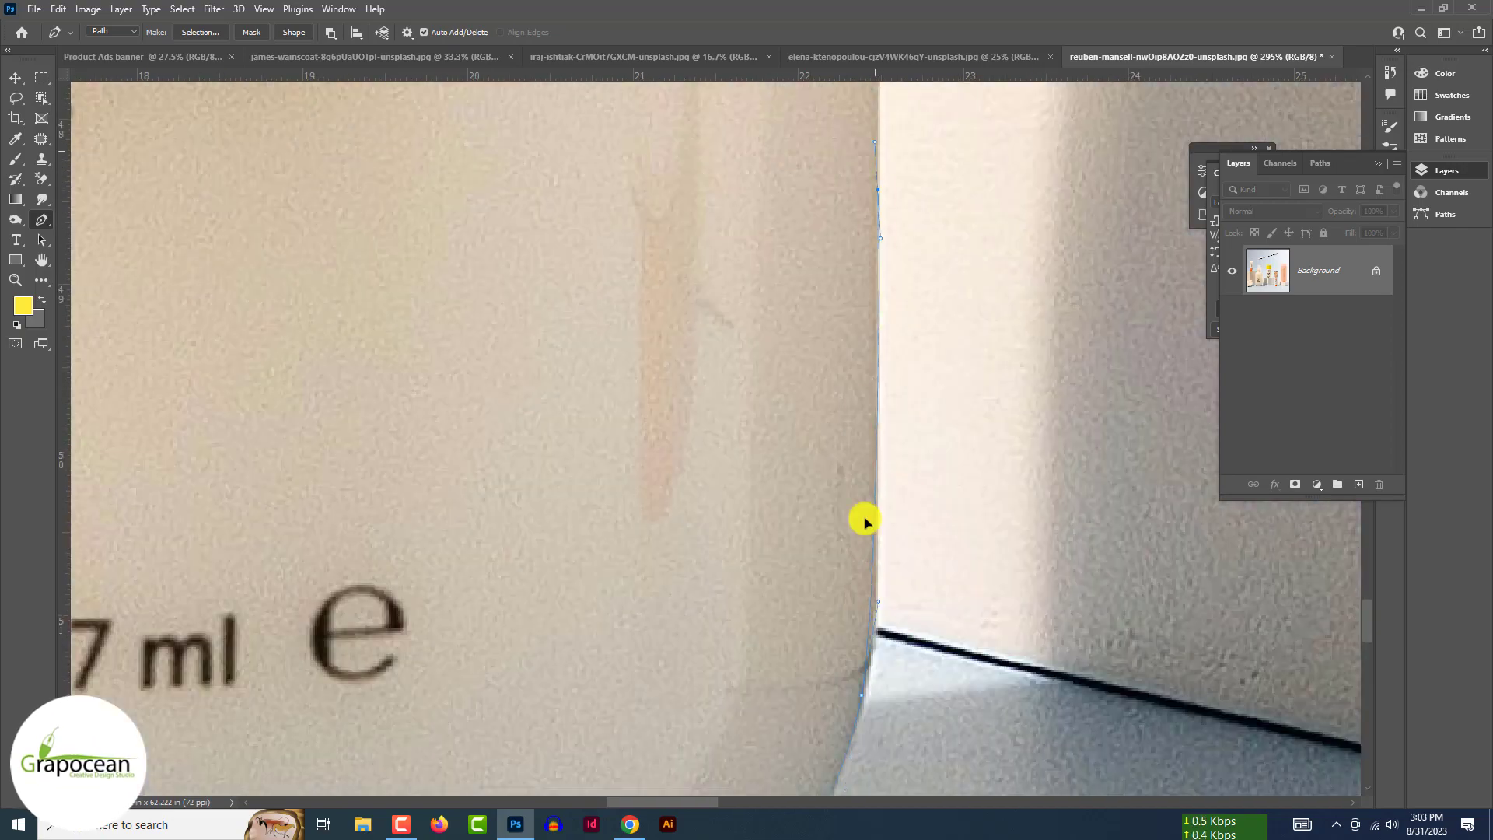
Continue the path up the bottle's right side and over its right shoulder to the pump collar.
{"action": "scroll", "coordinate": [828, 545], "scroll_direction": "down", "scroll_amount": 4}
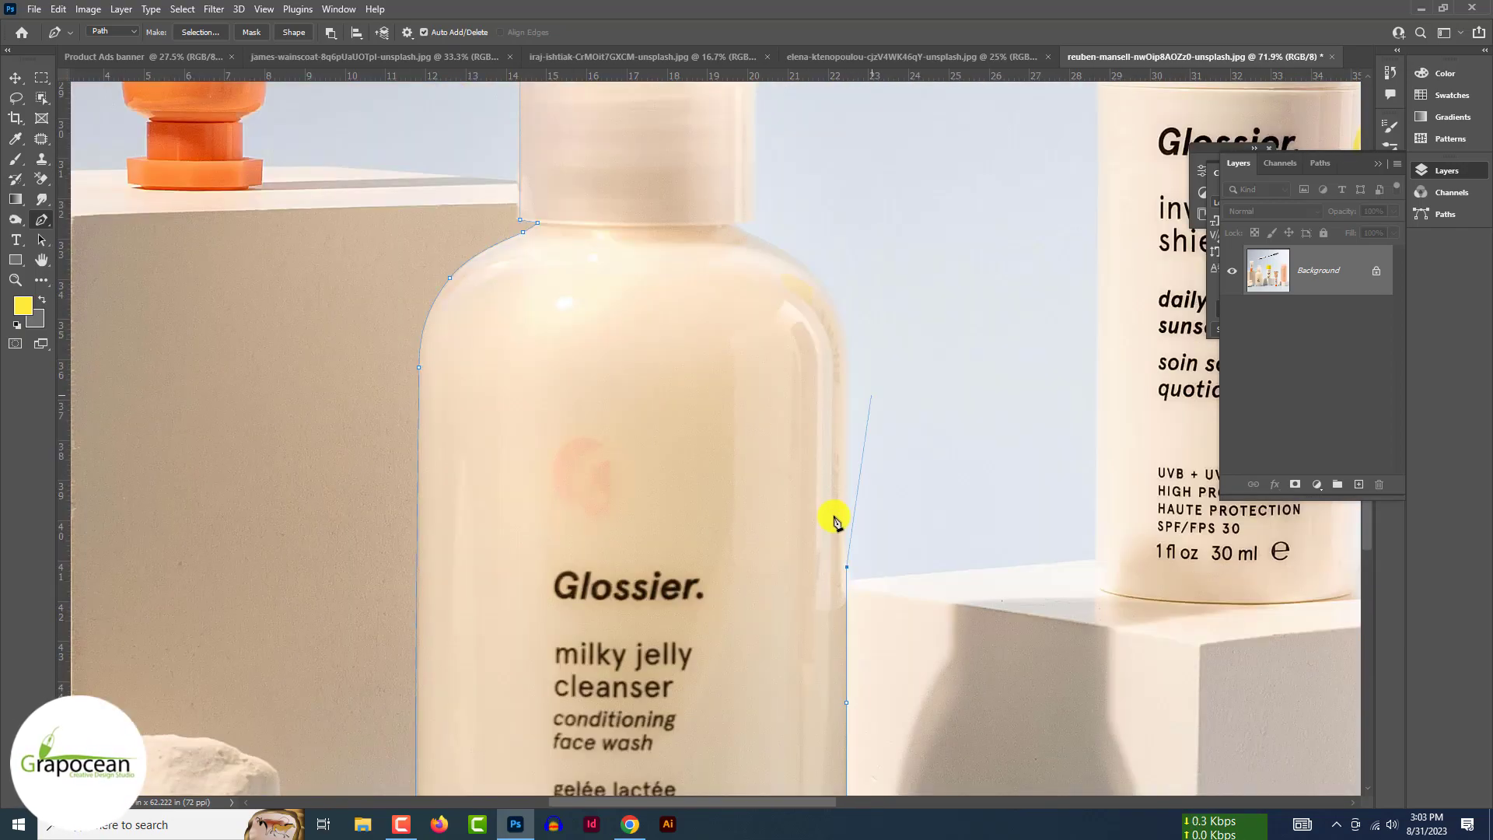
{"action": "scroll", "coordinate": [826, 301], "scroll_direction": "up", "scroll_amount": 3}
{"action": "left_click_drag", "start_coordinate": [749, 283], "coordinate": [642, 216]}
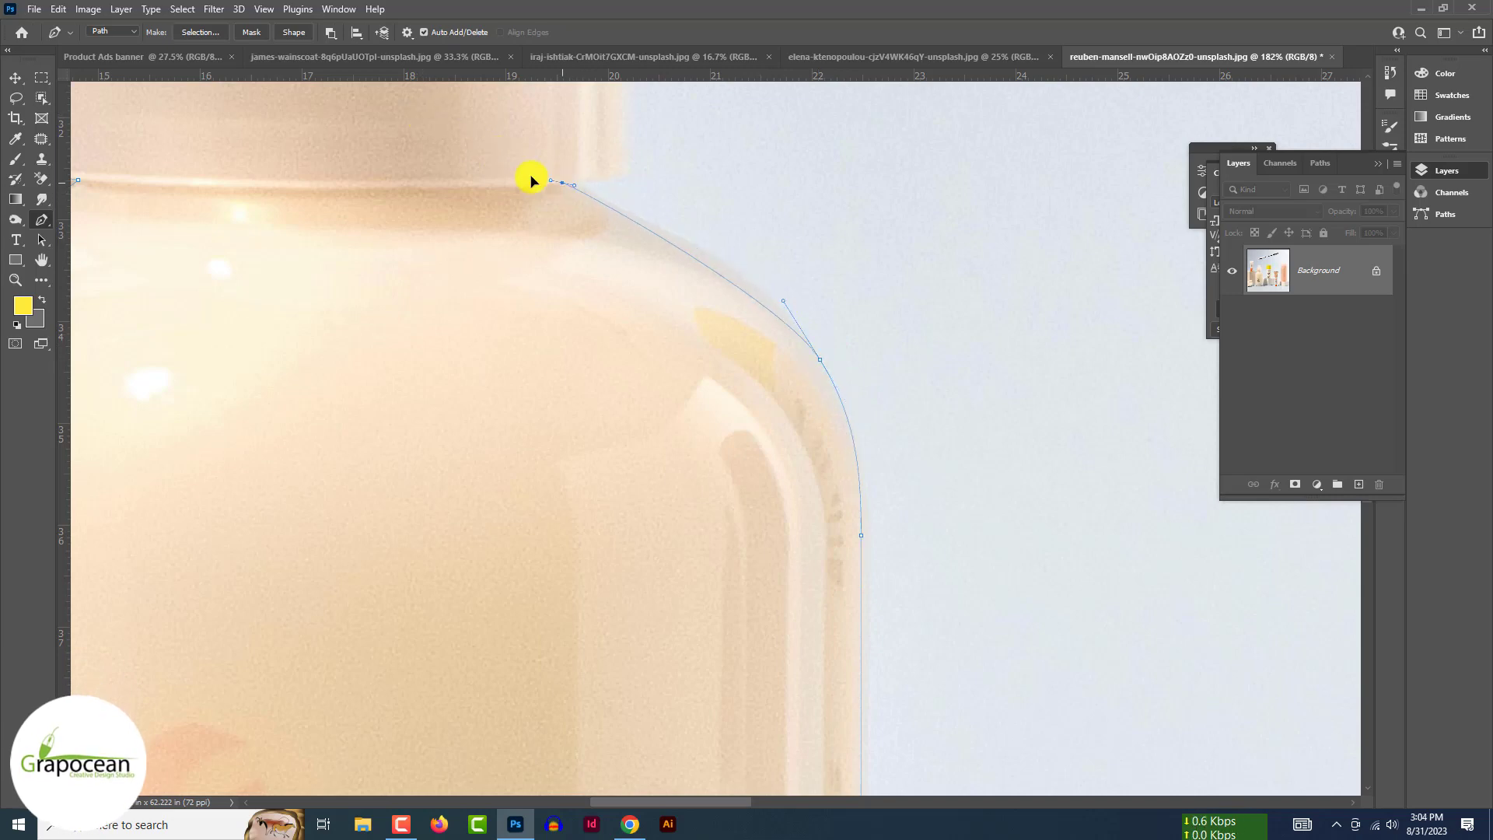
{"action": "left_click_drag", "start_coordinate": [531, 175], "coordinate": [370, 103]}
{"action": "left_click", "coordinate": [563, 184], "text": "alt"}
Continue the path along the collar's lower right corner and up its right edge.
{"action": "left_click_drag", "start_coordinate": [605, 185], "coordinate": [644, 184]}
{"action": "left_click_drag", "start_coordinate": [593, 233], "coordinate": [577, 389]}
{"action": "left_click", "coordinate": [619, 323]}
{"action": "left_click_drag", "start_coordinate": [576, 156], "coordinate": [655, 735]}
{"action": "left_click", "coordinate": [695, 334]}
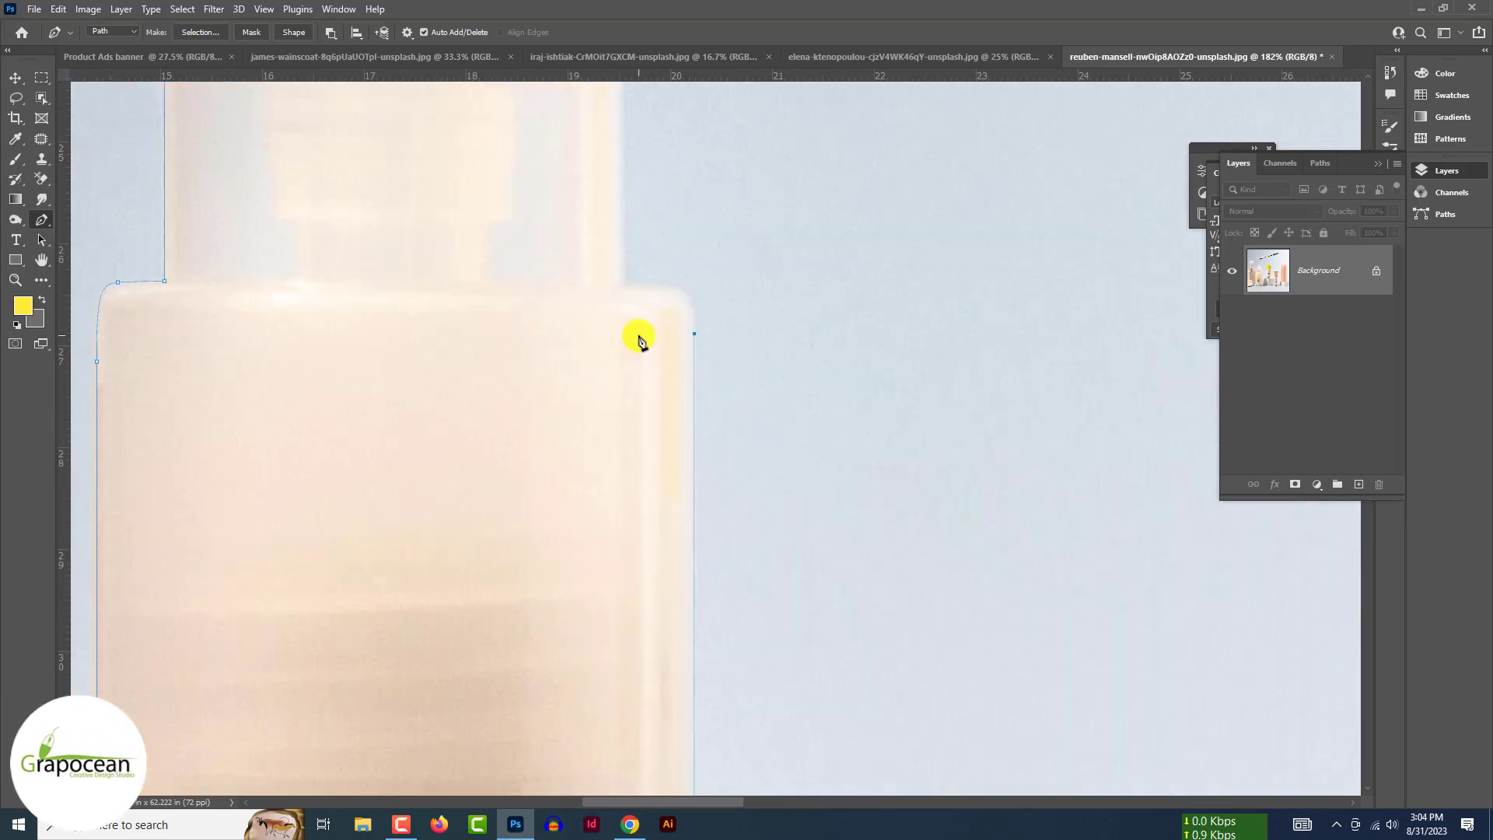
Continue the path around the collar's upper right corner, up the clear cap's right side and along the spout's underside.
{"action": "scroll", "coordinate": [684, 315], "scroll_direction": "up", "scroll_amount": 3}
{"action": "left_click_drag", "start_coordinate": [662, 276], "coordinate": [636, 272]}
{"action": "left_click", "coordinate": [598, 271]}
{"action": "left_click_drag", "start_coordinate": [598, 100], "coordinate": [607, 593]}
{"action": "scroll", "coordinate": [619, 465], "scroll_direction": "up", "scroll_amount": 4}
{"action": "left_click", "coordinate": [592, 476]}
{"action": "left_click_drag", "start_coordinate": [606, 449], "coordinate": [622, 447]}
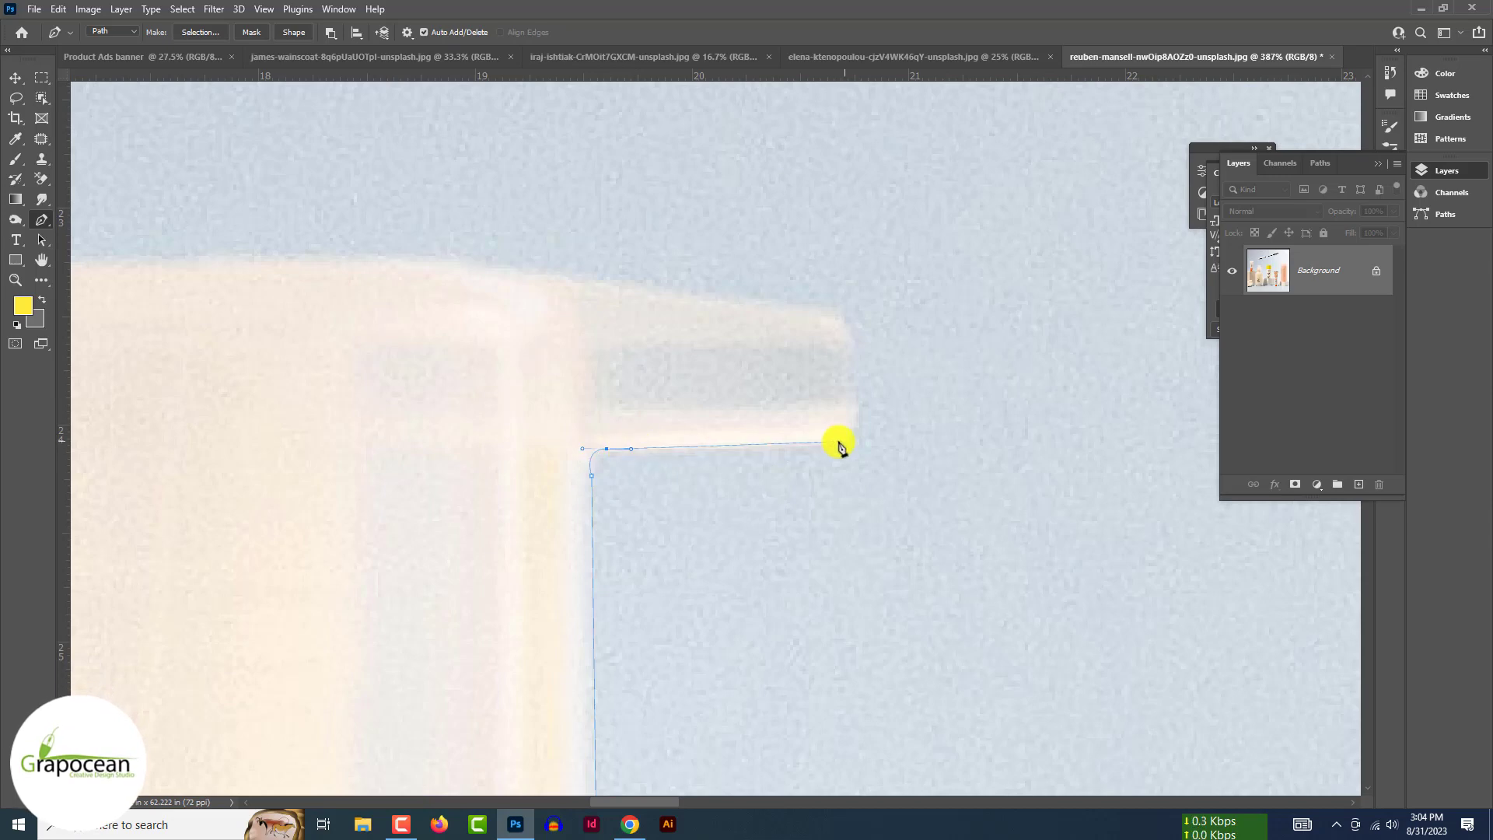
{"action": "scroll", "coordinate": [844, 313], "scroll_direction": "down", "scroll_amount": 1}
Trace the spout tip and the top of the clear cap, closing the bottle path at its starting point.
{"action": "left_click_drag", "start_coordinate": [839, 333], "coordinate": [823, 322]}
{"action": "left_click_drag", "start_coordinate": [767, 361], "coordinate": [917, 369]}
{"action": "left_click_drag", "start_coordinate": [750, 322], "coordinate": [687, 317]}
{"action": "left_click_drag", "start_coordinate": [506, 330], "coordinate": [989, 384]}
{"action": "left_click_drag", "start_coordinate": [801, 364], "coordinate": [381, 405]}
{"action": "left_click", "coordinate": [373, 433]}
Convert the closed bottle path into a selection and copy the bottle to a new layer.
{"action": "key", "text": "ctrl+0"}
{"action": "key", "text": "ctrl+Return"}
{"action": "key", "text": "ctrl+j"}
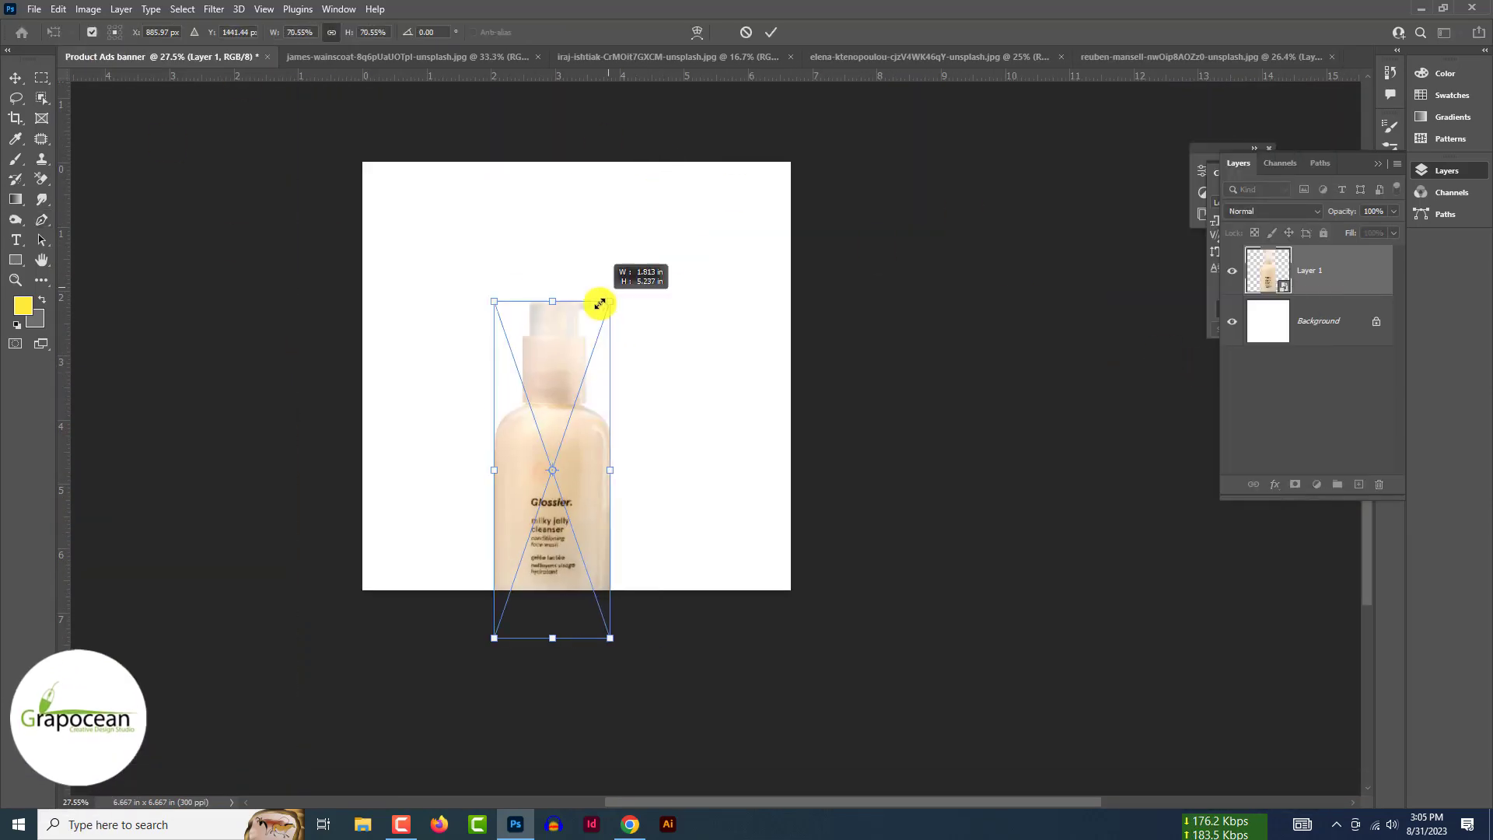
Scale down the bottle cutout in the Product Ads banner and position it near the middle of the canvas.
{"action": "left_click_drag", "start_coordinate": [601, 305], "coordinate": [577, 381]}
{"action": "left_click_drag", "start_coordinate": [545, 497], "coordinate": [550, 386]}
{"action": "left_click_drag", "start_coordinate": [605, 530], "coordinate": [623, 517]}
{"action": "left_click_drag", "start_coordinate": [568, 261], "coordinate": [560, 290]}
{"action": "left_click", "coordinate": [857, 370]}
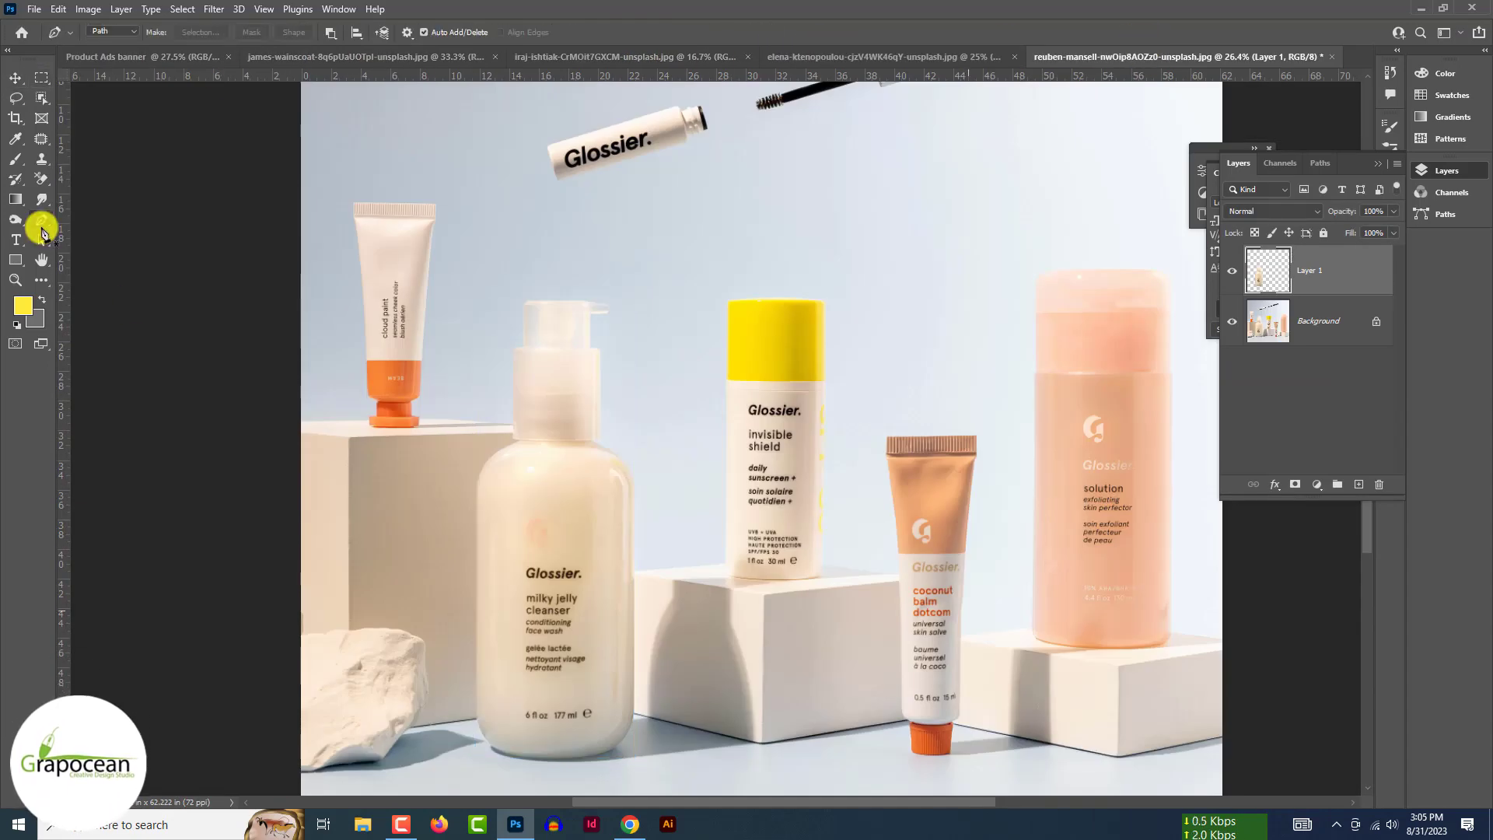
Start a Pen path on the coconut balm tube in the product photo, tracing the crimped end's left edge and fold.
{"action": "left_click", "coordinate": [834, 344]}
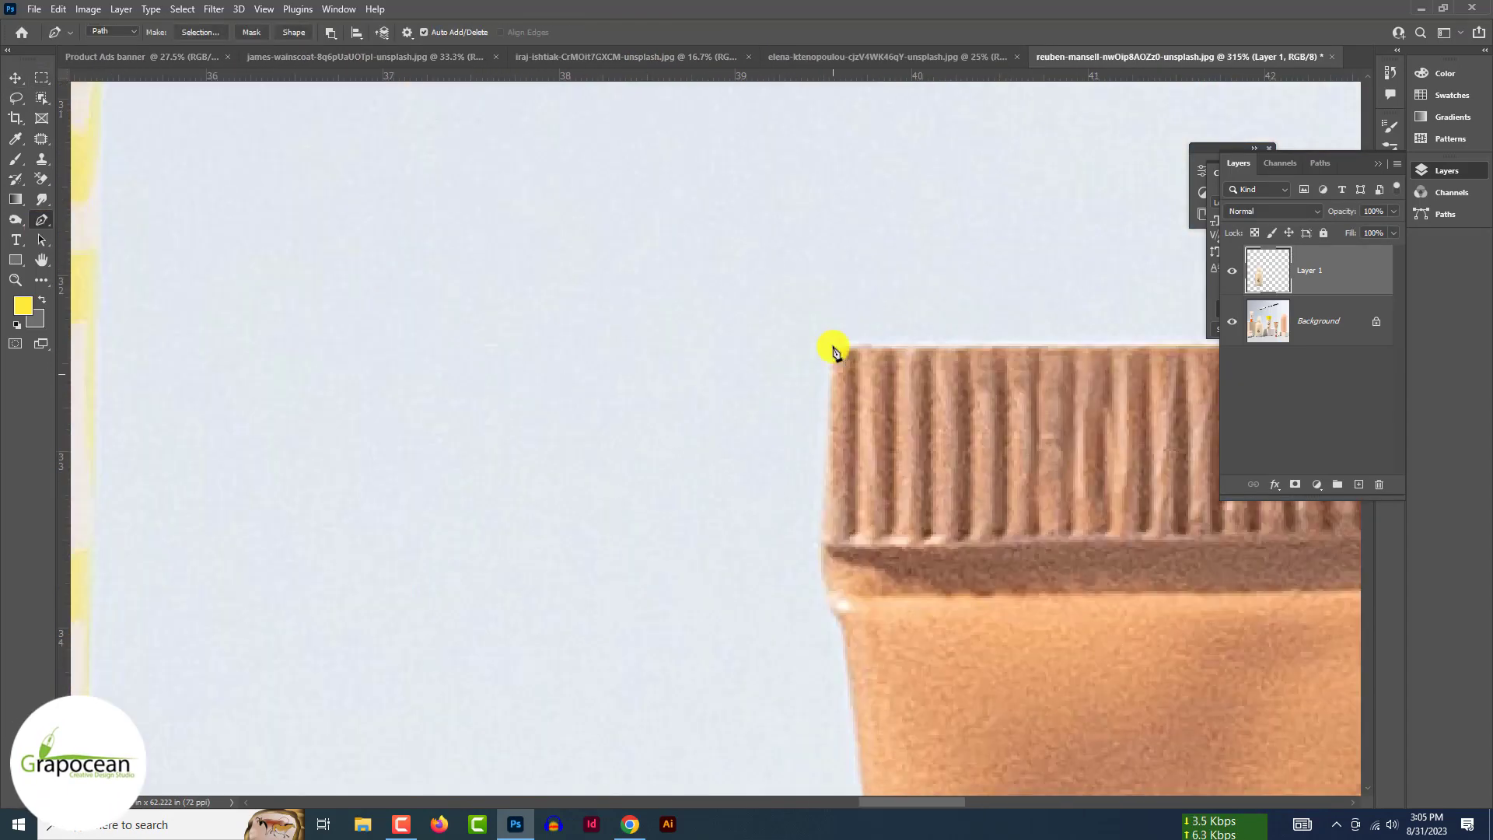
{"action": "left_click", "coordinate": [820, 532]}
{"action": "scroll", "coordinate": [834, 467], "scroll_direction": "down", "scroll_amount": 3}
{"action": "left_click_drag", "start_coordinate": [830, 400], "coordinate": [848, 430]}
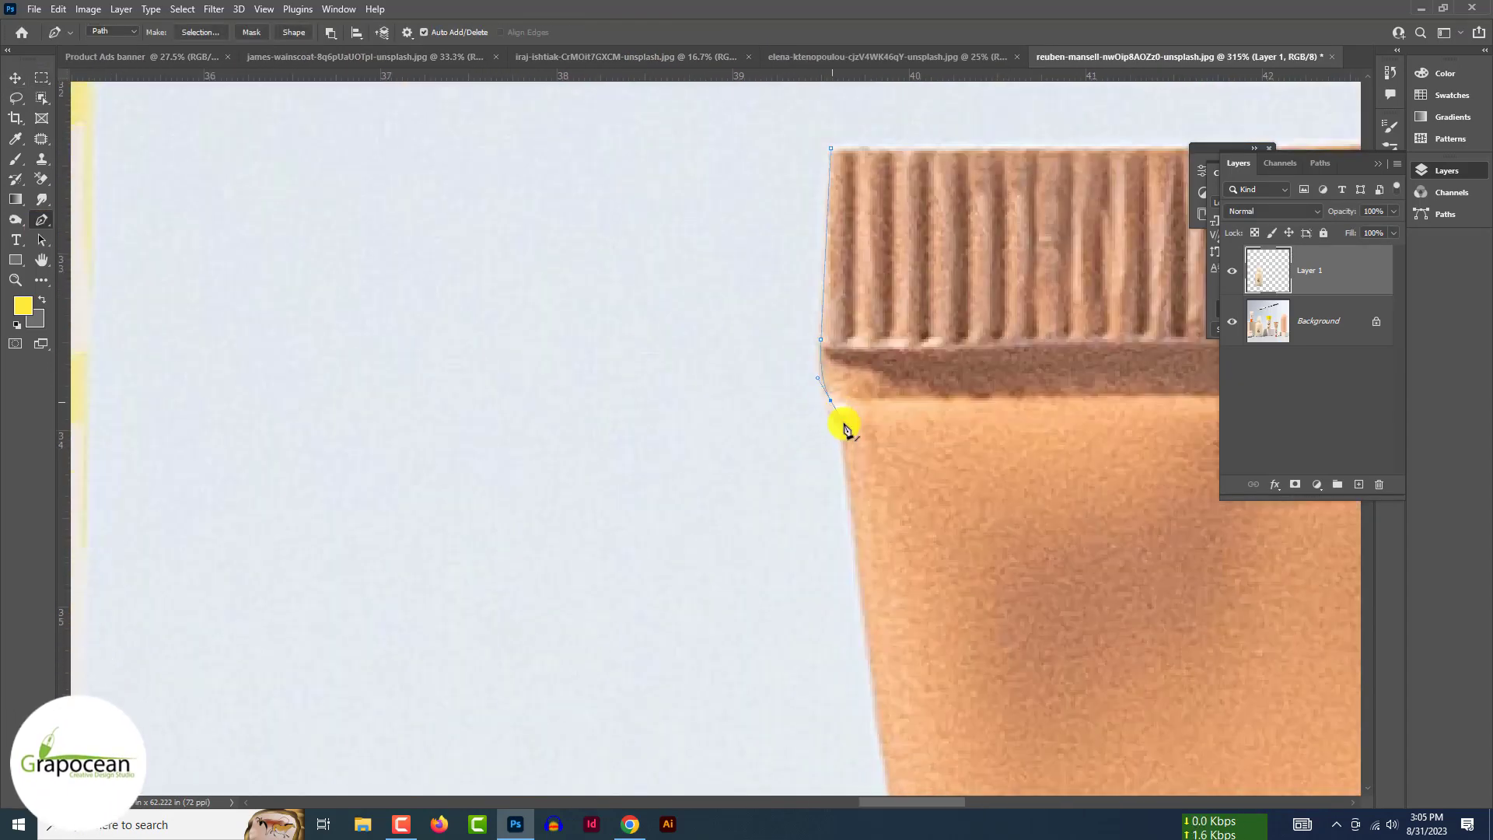
{"action": "left_click_drag", "start_coordinate": [925, 638], "coordinate": [840, 207]}
Continue the path down the tube's left side and around its lower left corner to the orange cap.
{"action": "scroll", "coordinate": [895, 389], "scroll_direction": "down", "scroll_amount": 4}
{"action": "left_click_drag", "start_coordinate": [894, 448], "coordinate": [896, 498]}
{"action": "scroll", "coordinate": [898, 513], "scroll_direction": "down", "scroll_amount": 3}
{"action": "left_click_drag", "start_coordinate": [907, 653], "coordinate": [907, 360]}
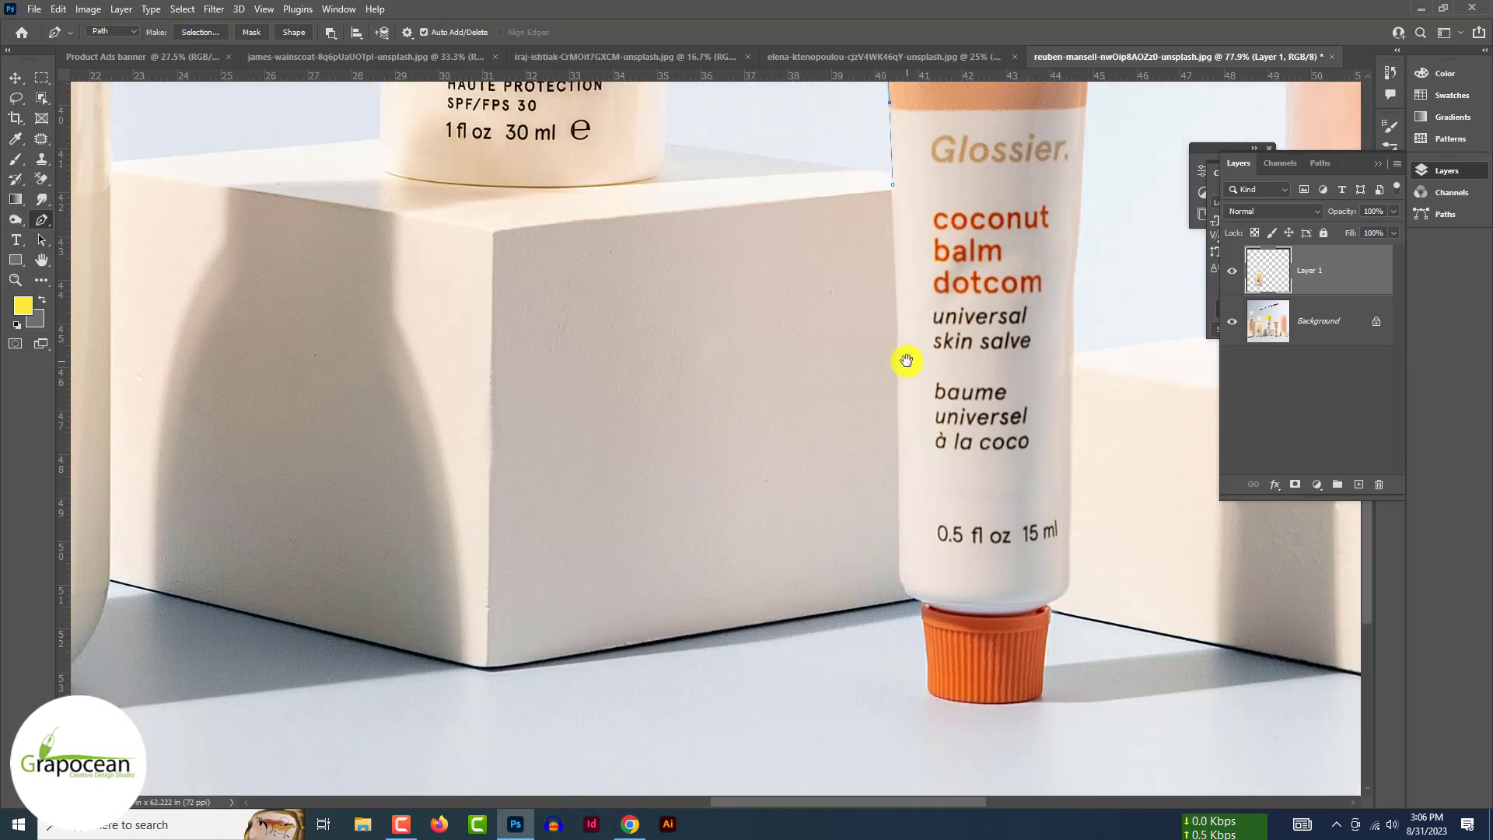
{"action": "scroll", "coordinate": [891, 567], "scroll_direction": "up", "scroll_amount": 4}
{"action": "left_click_drag", "start_coordinate": [891, 490], "coordinate": [892, 539]}
{"action": "left_click_drag", "start_coordinate": [951, 664], "coordinate": [984, 410]}
{"action": "left_click", "coordinate": [903, 396], "text": "alt"}
Continue the path around the orange cap's left rim, ribbed side, curved bottom and right side back to the tube.
{"action": "scroll", "coordinate": [903, 398], "scroll_direction": "up", "scroll_amount": 4}
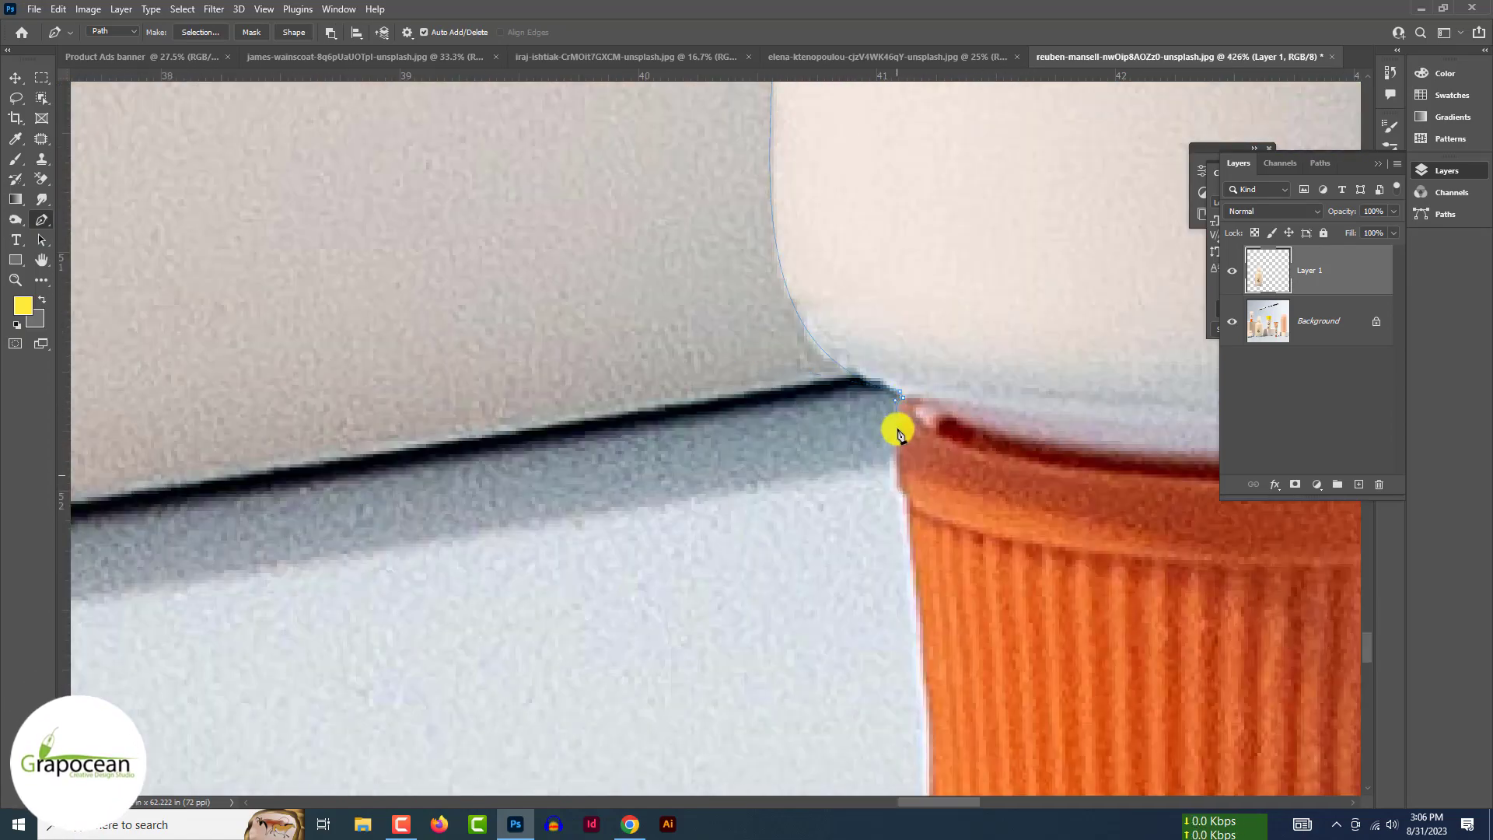
{"action": "left_click", "coordinate": [894, 480]}
{"action": "left_click", "coordinate": [907, 499]}
{"action": "left_click_drag", "start_coordinate": [928, 717], "coordinate": [882, 335]}
{"action": "left_click_drag", "start_coordinate": [882, 337], "coordinate": [884, 358]}
{"action": "left_click_drag", "start_coordinate": [985, 543], "coordinate": [1057, 560]}
{"action": "left_click_drag", "start_coordinate": [1279, 559], "coordinate": [805, 482]}
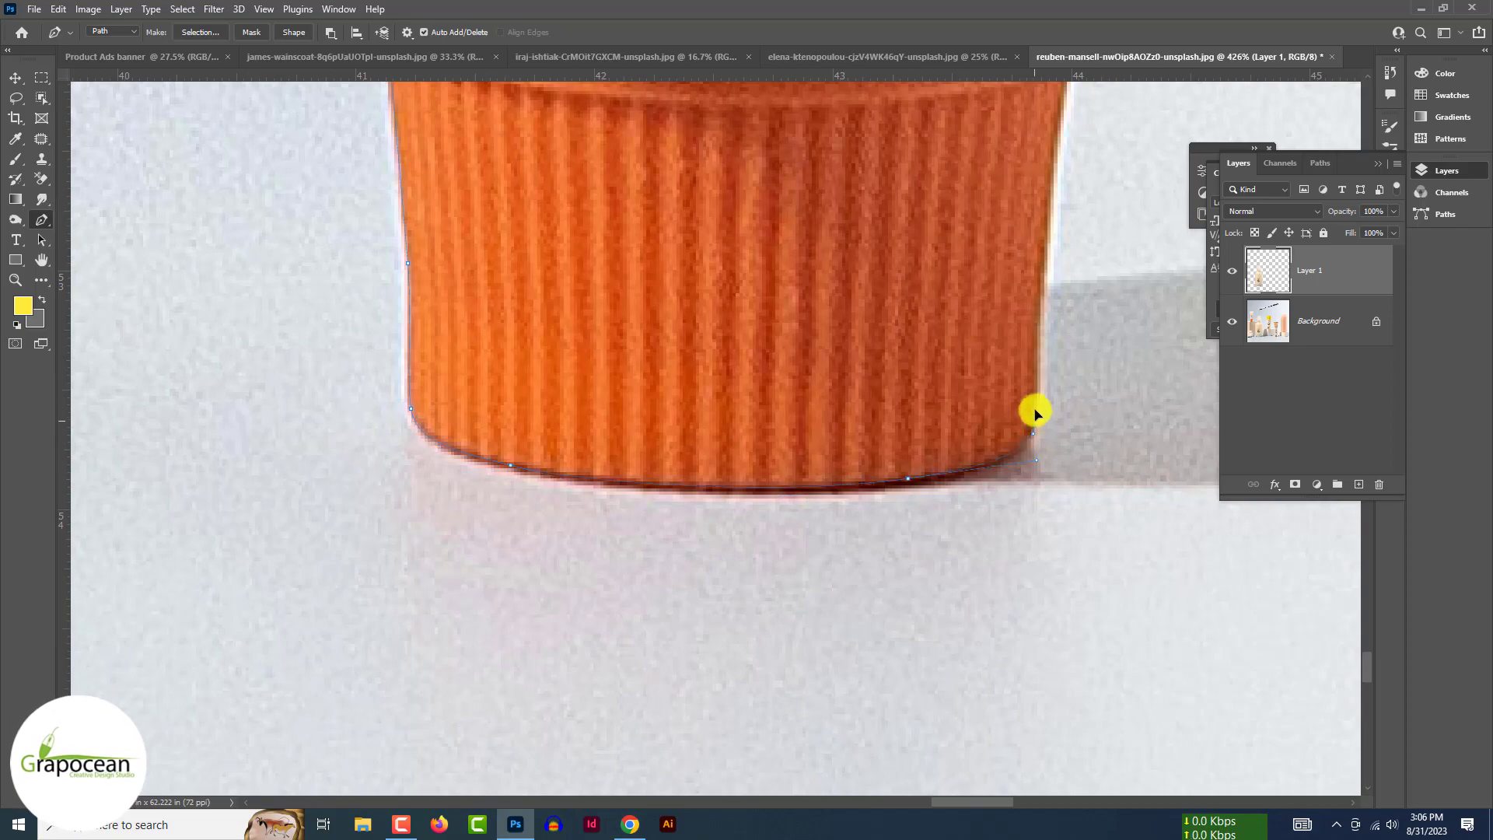
{"action": "scroll", "coordinate": [1042, 381], "scroll_direction": "up", "scroll_amount": 5}
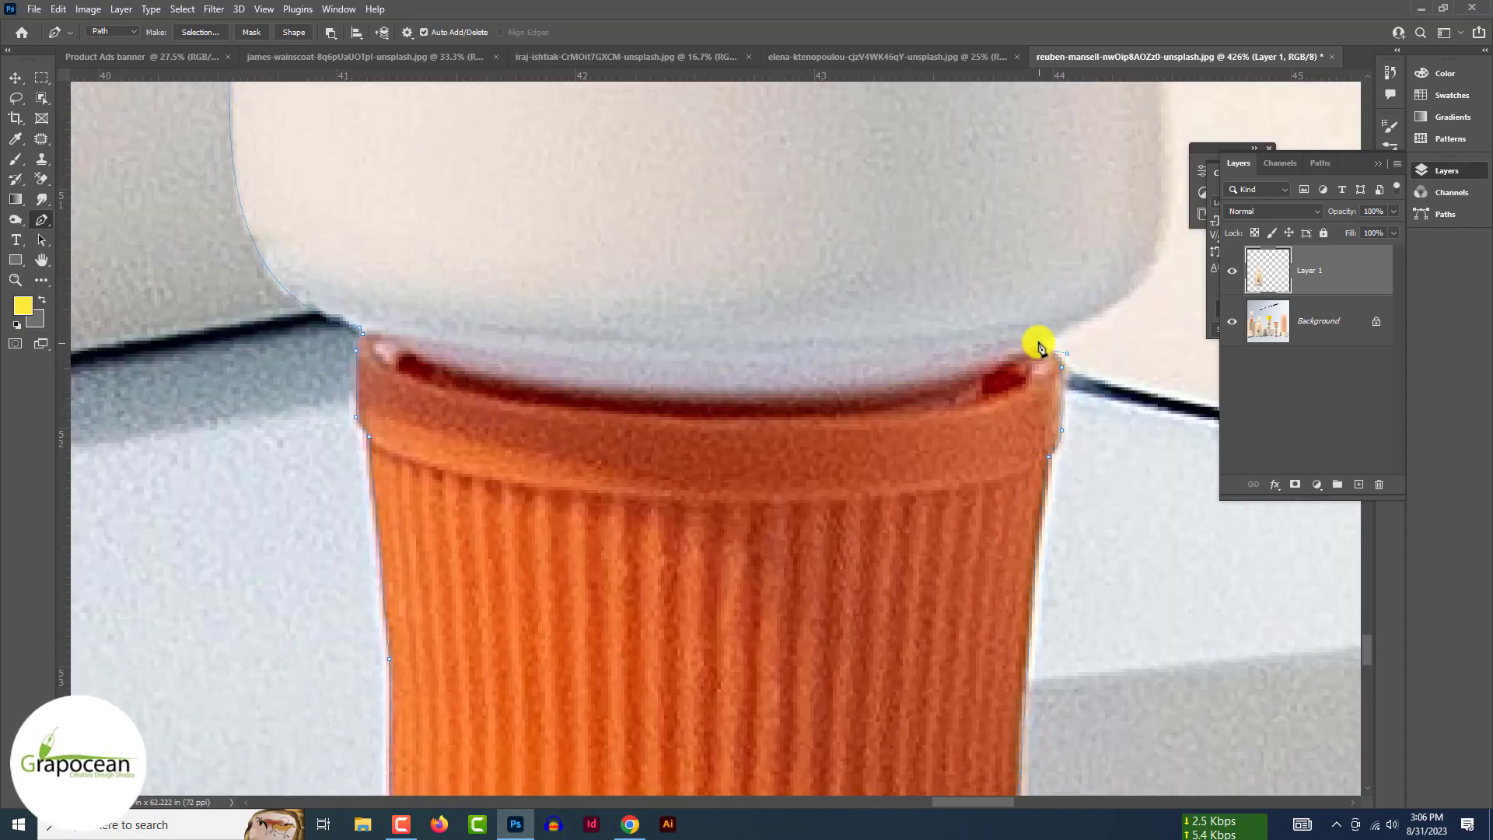
{"action": "left_click", "coordinate": [1041, 332]}
Continue the path around the tube's lower right corner and onto its right side.
{"action": "left_click_drag", "start_coordinate": [1146, 256], "coordinate": [947, 418]}
{"action": "left_click_drag", "start_coordinate": [945, 420], "coordinate": [972, 366]}
{"action": "left_click_drag", "start_coordinate": [967, 253], "coordinate": [949, 557]}
{"action": "left_click_drag", "start_coordinate": [926, 731], "coordinate": [950, 677]}
{"action": "left_click", "coordinate": [942, 408]}
{"action": "scroll", "coordinate": [937, 465], "scroll_direction": "down", "scroll_amount": 7}
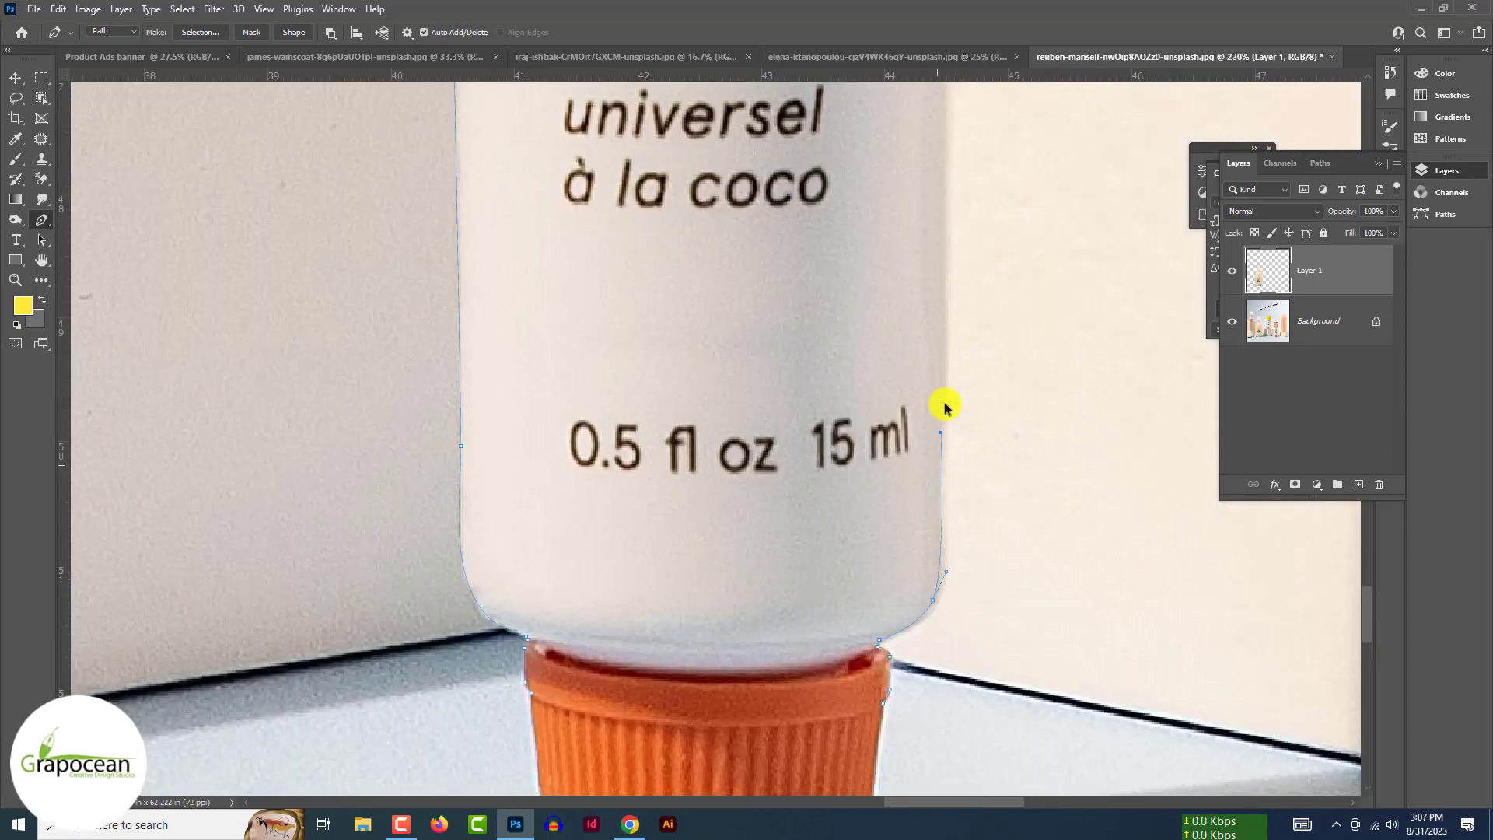
Continue the path up the tube's right side to the right edge of the crimped end.
{"action": "scroll", "coordinate": [945, 409], "scroll_direction": "down", "scroll_amount": 5}
{"action": "scroll", "coordinate": [861, 498], "scroll_direction": "up", "scroll_amount": 4}
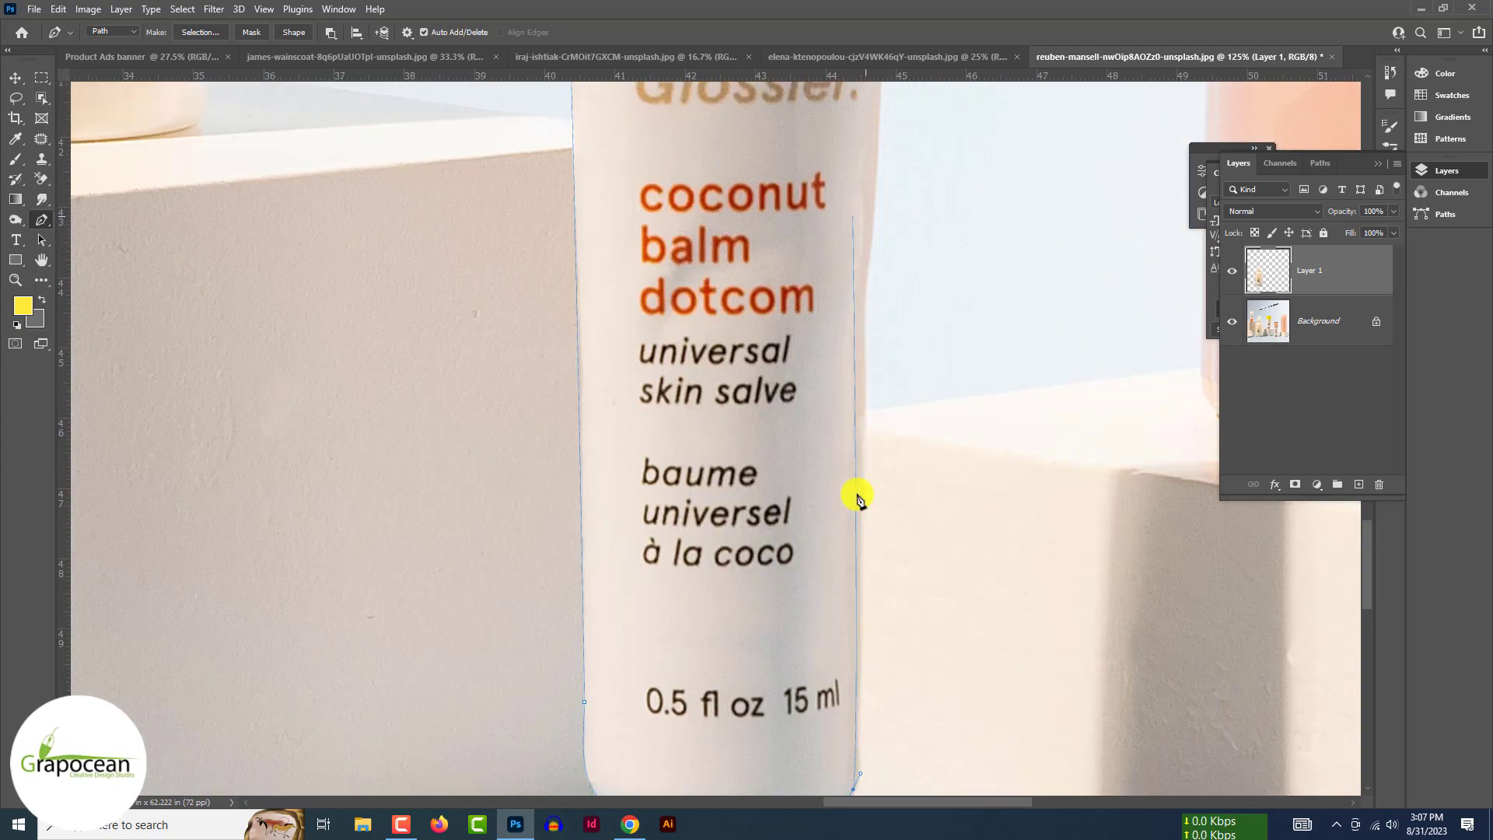
{"action": "scroll", "coordinate": [853, 514], "scroll_direction": "up", "scroll_amount": 2}
{"action": "scroll", "coordinate": [867, 303], "scroll_direction": "up", "scroll_amount": 6}
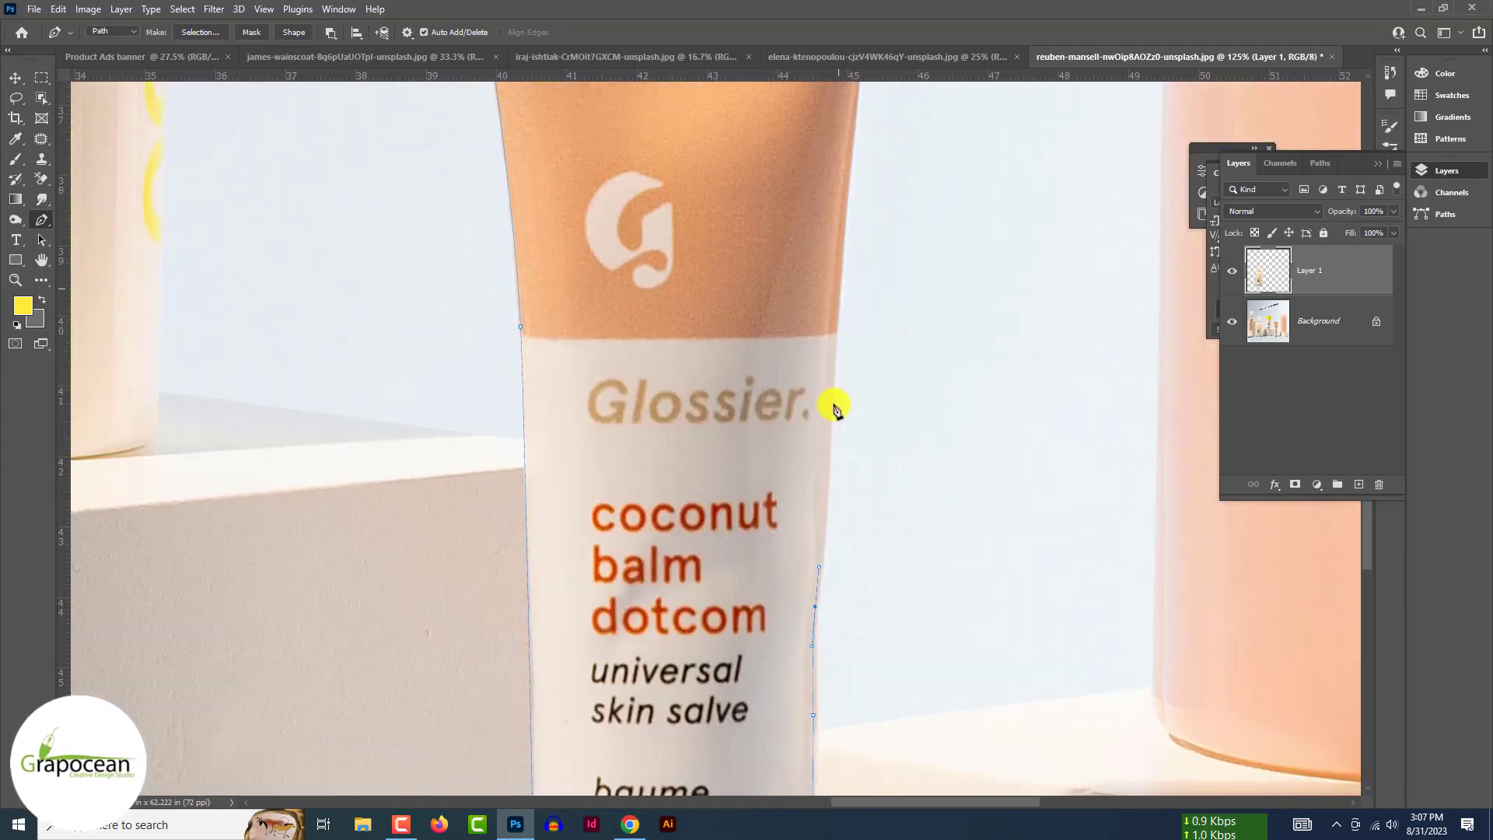
{"action": "scroll", "coordinate": [824, 323], "scroll_direction": "up", "scroll_amount": 2}
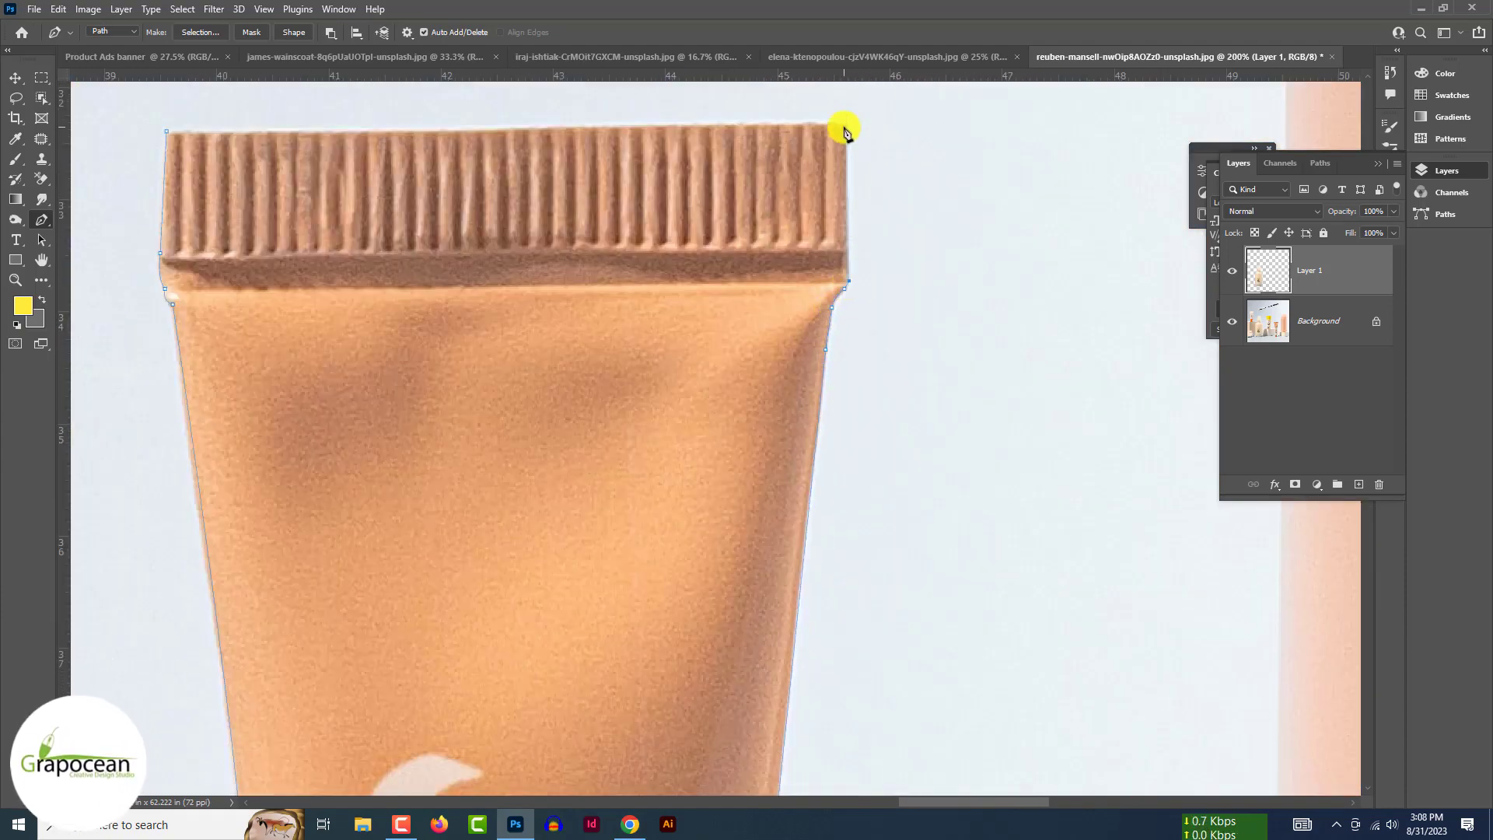
Continue the path along the top edge of the tube's crimped end and close it at its starting point.
{"action": "scroll", "coordinate": [843, 126], "scroll_direction": "up", "scroll_amount": 3}
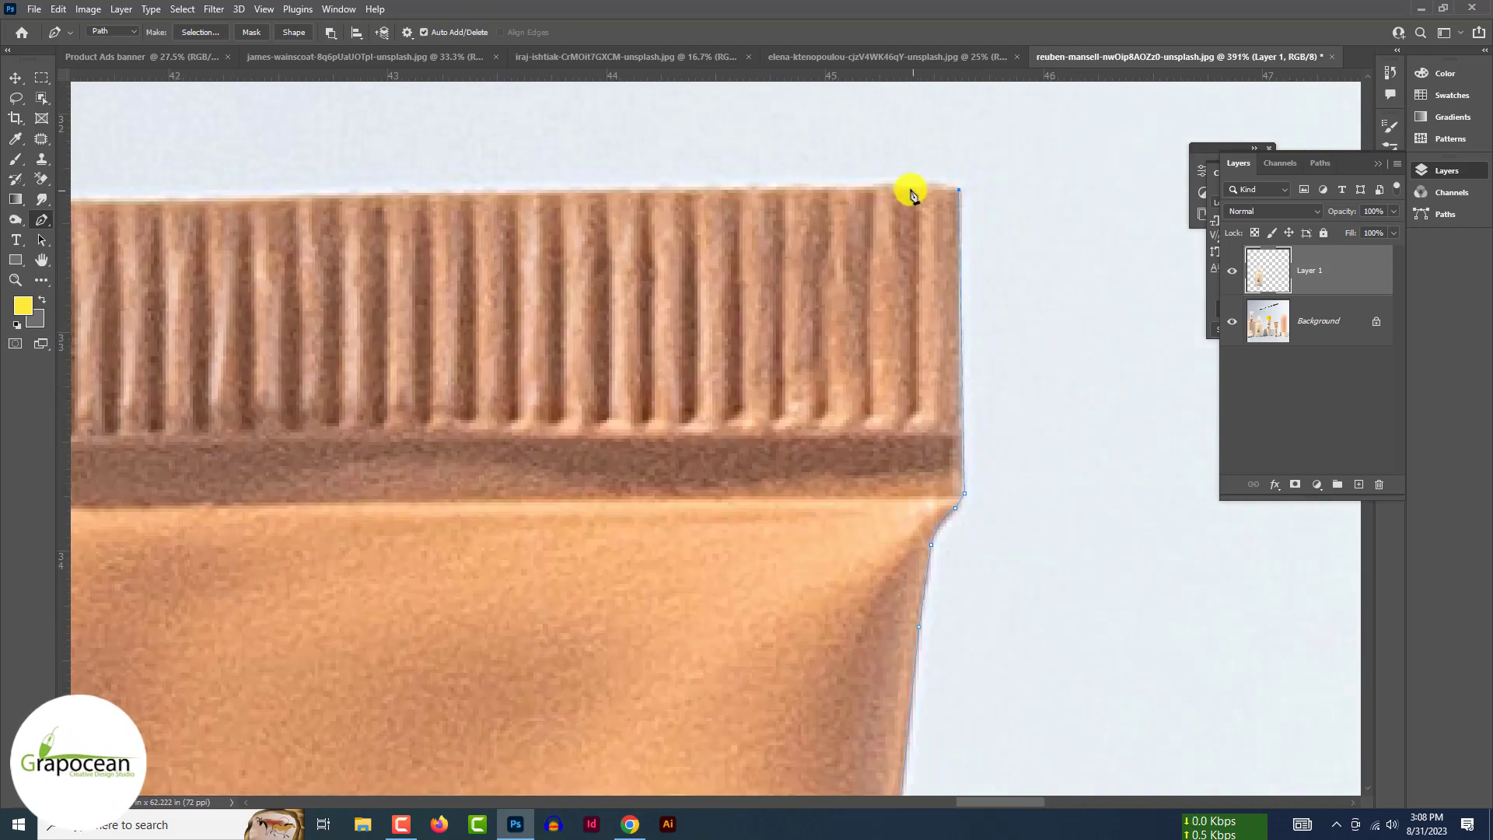
{"action": "left_click", "coordinate": [735, 190], "text": "alt"}
{"action": "left_click_drag", "start_coordinate": [736, 190], "coordinate": [673, 195]}
{"action": "left_click", "coordinate": [690, 190], "text": "alt"}
{"action": "scroll", "coordinate": [690, 191], "scroll_direction": "left", "scroll_amount": 4}
{"action": "scroll", "coordinate": [880, 194], "scroll_direction": "down", "scroll_amount": 1}
{"action": "left_click_drag", "start_coordinate": [914, 196], "coordinate": [897, 202]}
{"action": "left_click_drag", "start_coordinate": [881, 196], "coordinate": [861, 203]}
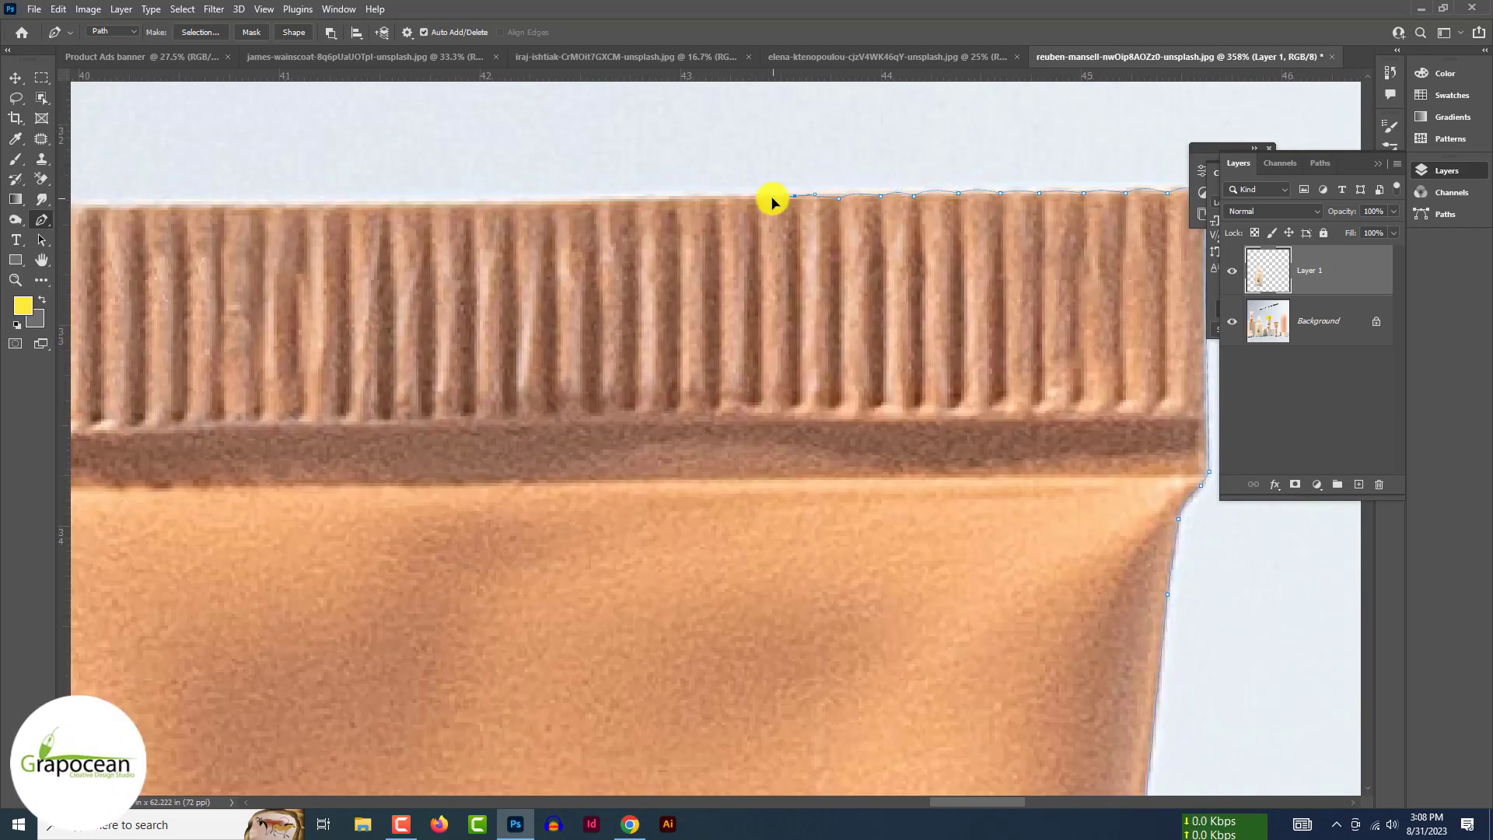
{"action": "scroll", "coordinate": [799, 201], "scroll_direction": "left", "scroll_amount": 2}
{"action": "scroll", "coordinate": [848, 191], "scroll_direction": "down", "scroll_amount": 1}
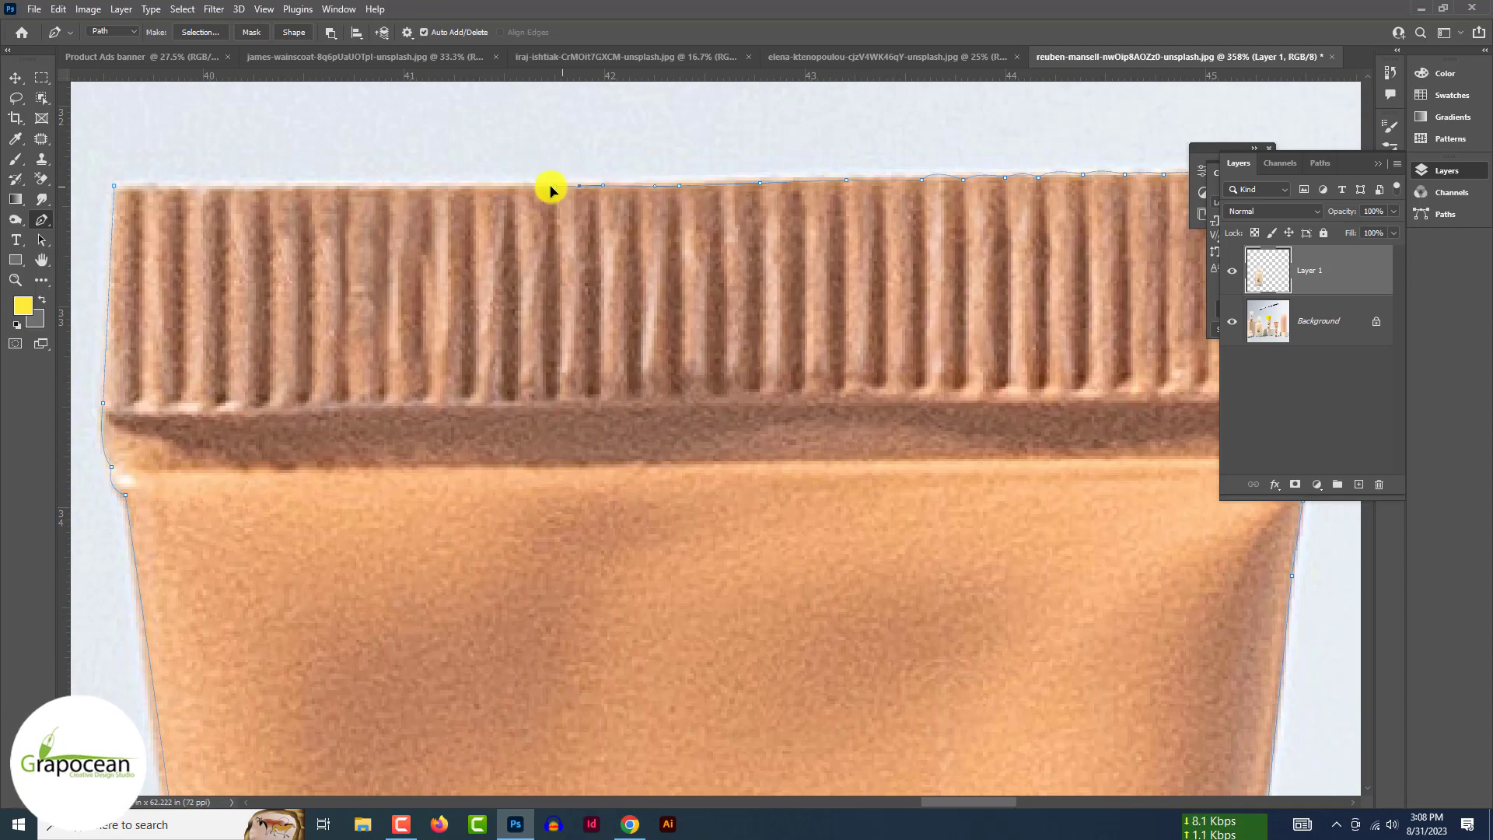
{"action": "left_click", "coordinate": [114, 186]}
Convert the closed path to a selection and copy the tube from the Background onto its own layer.
{"action": "key", "text": "ctrl+Return"}
{"action": "key", "text": "ctrl+0"}
{"action": "left_click", "coordinate": [1322, 327]}
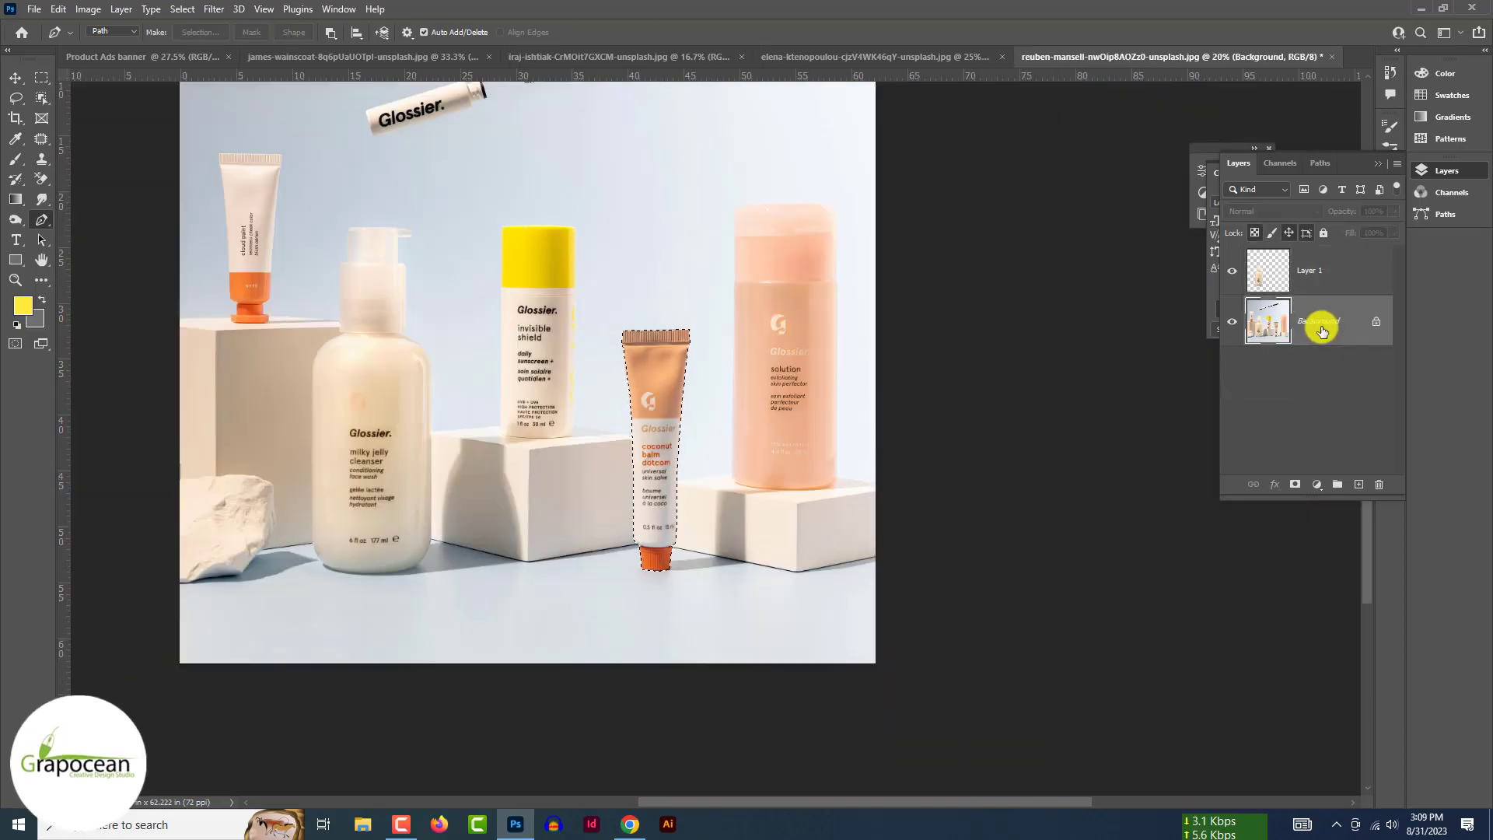
{"action": "key", "text": "ctrl+j"}
Copy the cut-out tube into the Product Ads banner document and convert it to a smart object.
{"action": "key", "text": "ctrl+c"}
{"action": "left_click", "coordinate": [186, 57]}
{"action": "key", "text": "ctrl+v"}
{"action": "right_click", "coordinate": [1360, 272]}
{"action": "left_click", "coordinate": [1245, 362]}
Move the tube sideways so it stands beside the pump bottle in the banner.
{"action": "scroll", "coordinate": [633, 323], "scroll_direction": "up", "scroll_amount": 6}
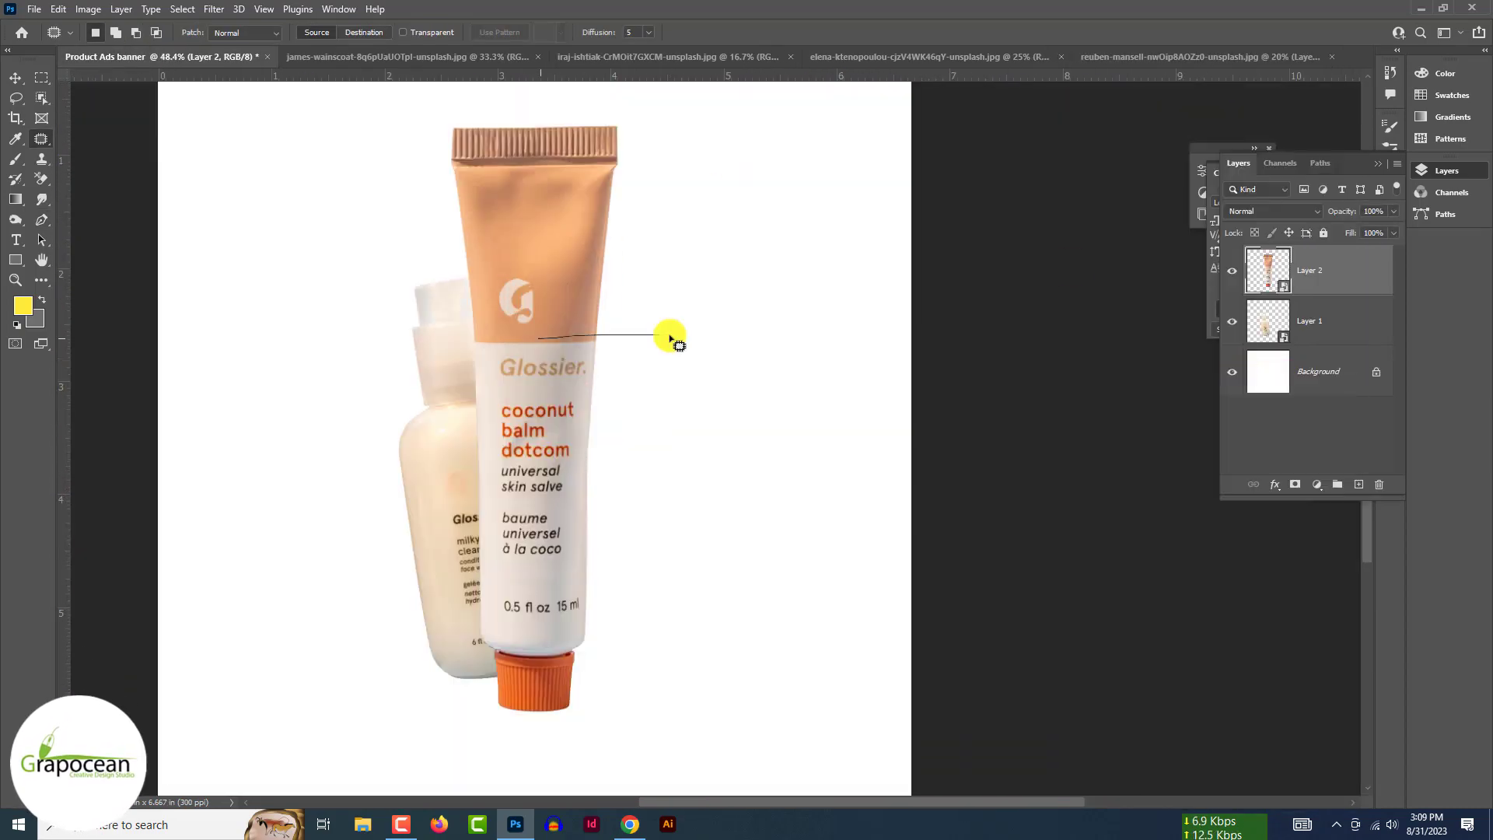
{"action": "key", "text": "v"}
{"action": "left_click_drag", "start_coordinate": [495, 362], "coordinate": [564, 363]}
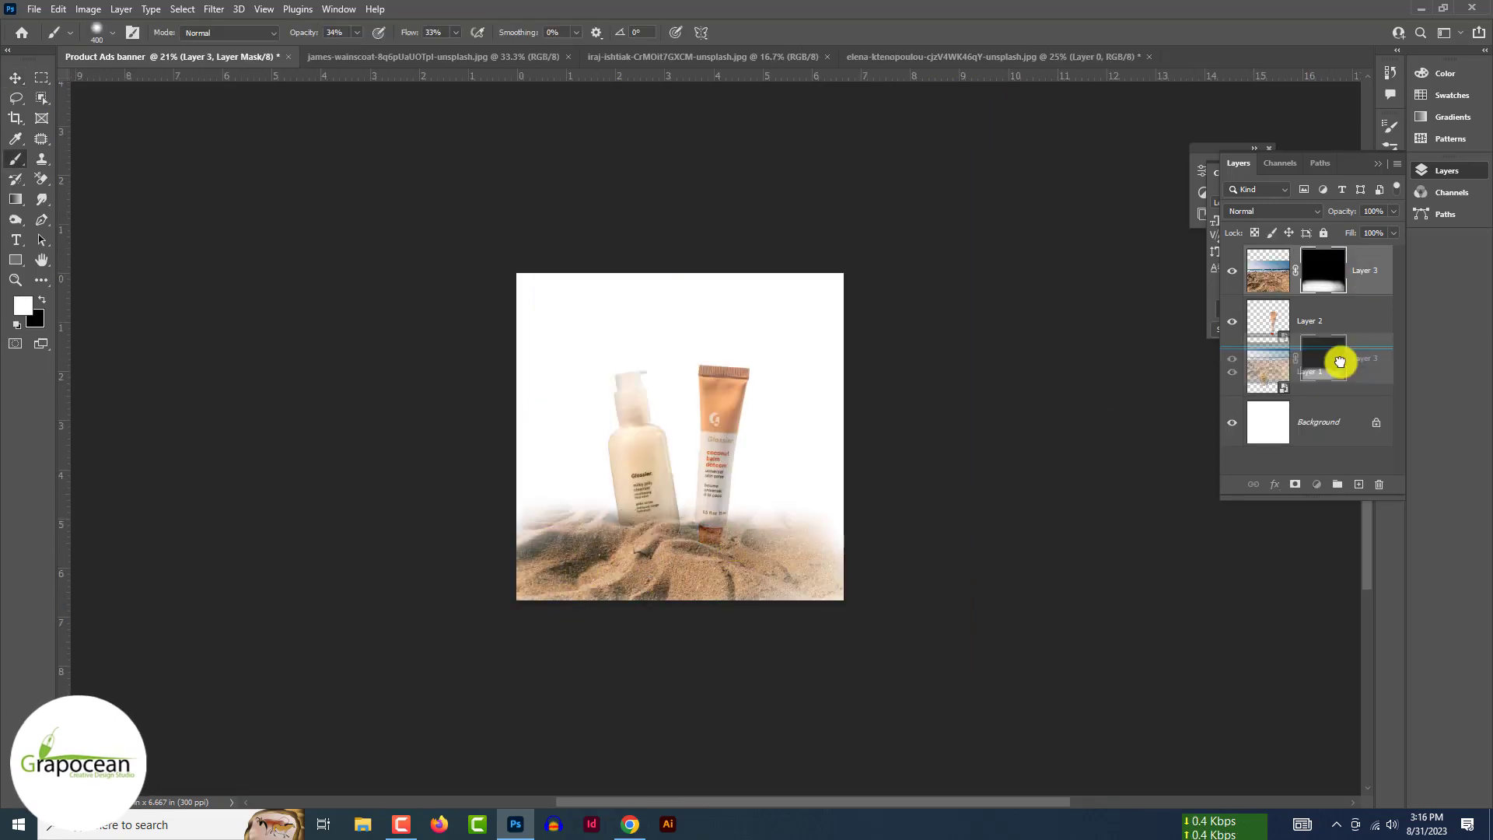
Brush on the layer masks to bring in the sand of Layer 3 and the sea of Layer 4, softening the sea's upper edge.
{"action": "mouse_move", "coordinate": [843, 524]}
{"action": "left_mouse_down"}
{"action": "mouse_move", "coordinate": [474, 501]}
{"action": "mouse_move", "coordinate": [757, 637]}
{"action": "left_mouse_up"}
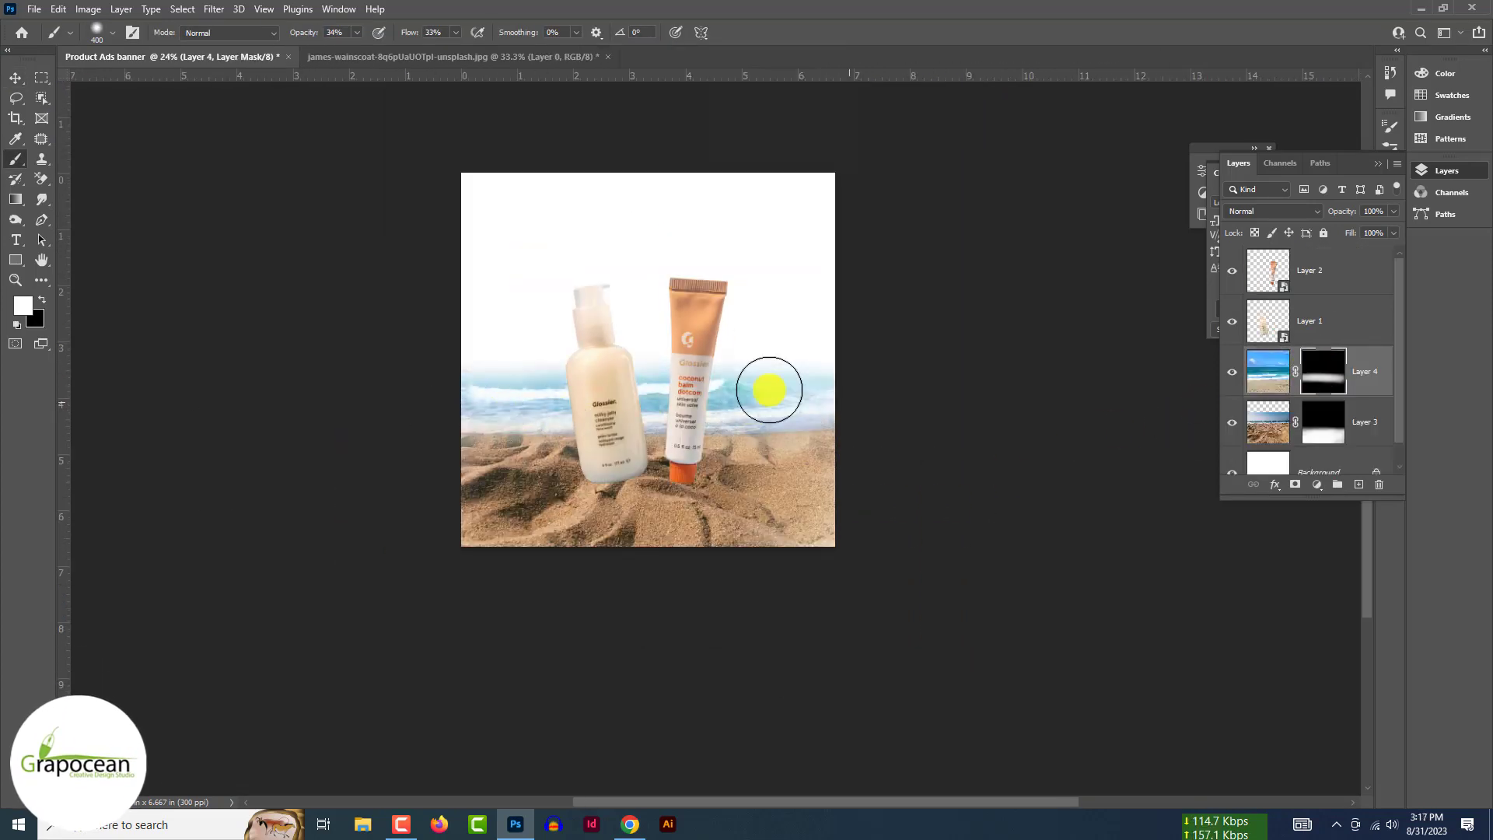
{"action": "mouse_move", "coordinate": [770, 390]}
{"action": "left_mouse_down"}
{"action": "mouse_move", "coordinate": [366, 357]}
{"action": "mouse_move", "coordinate": [970, 345]}
{"action": "left_mouse_up"}
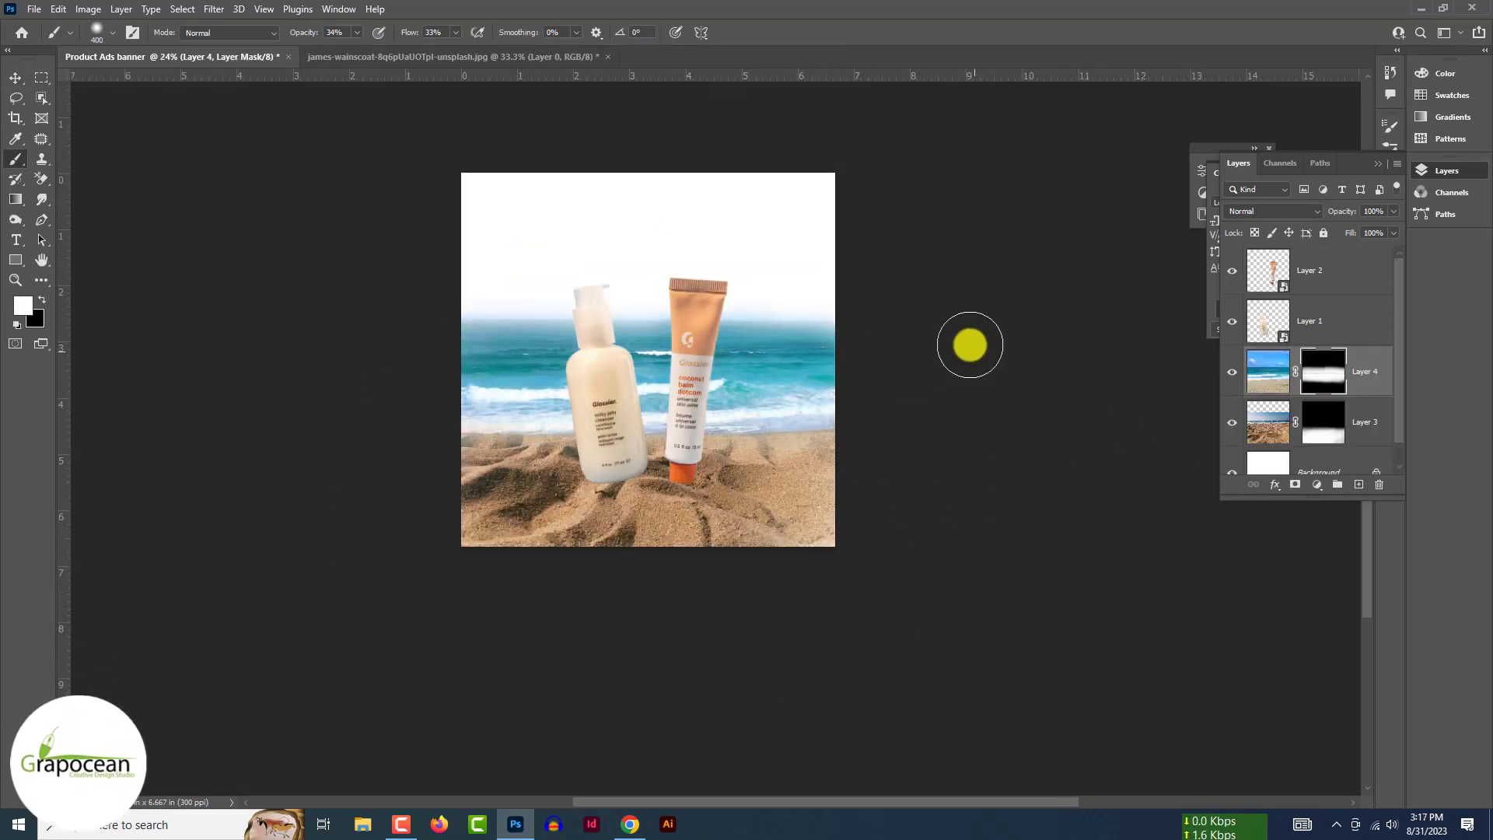
{"action": "key", "text": "x"}
{"action": "left_click_drag", "start_coordinate": [437, 307], "coordinate": [970, 330]}
Transform the sea image, narrowing it until it is only slightly wider than the canvas.
{"action": "key", "text": "ctrl+t"}
{"action": "left_click_drag", "start_coordinate": [1147, 399], "coordinate": [880, 400]}
{"action": "left_click_drag", "start_coordinate": [773, 390], "coordinate": [773, 385]}
{"action": "key", "text": "Return"}
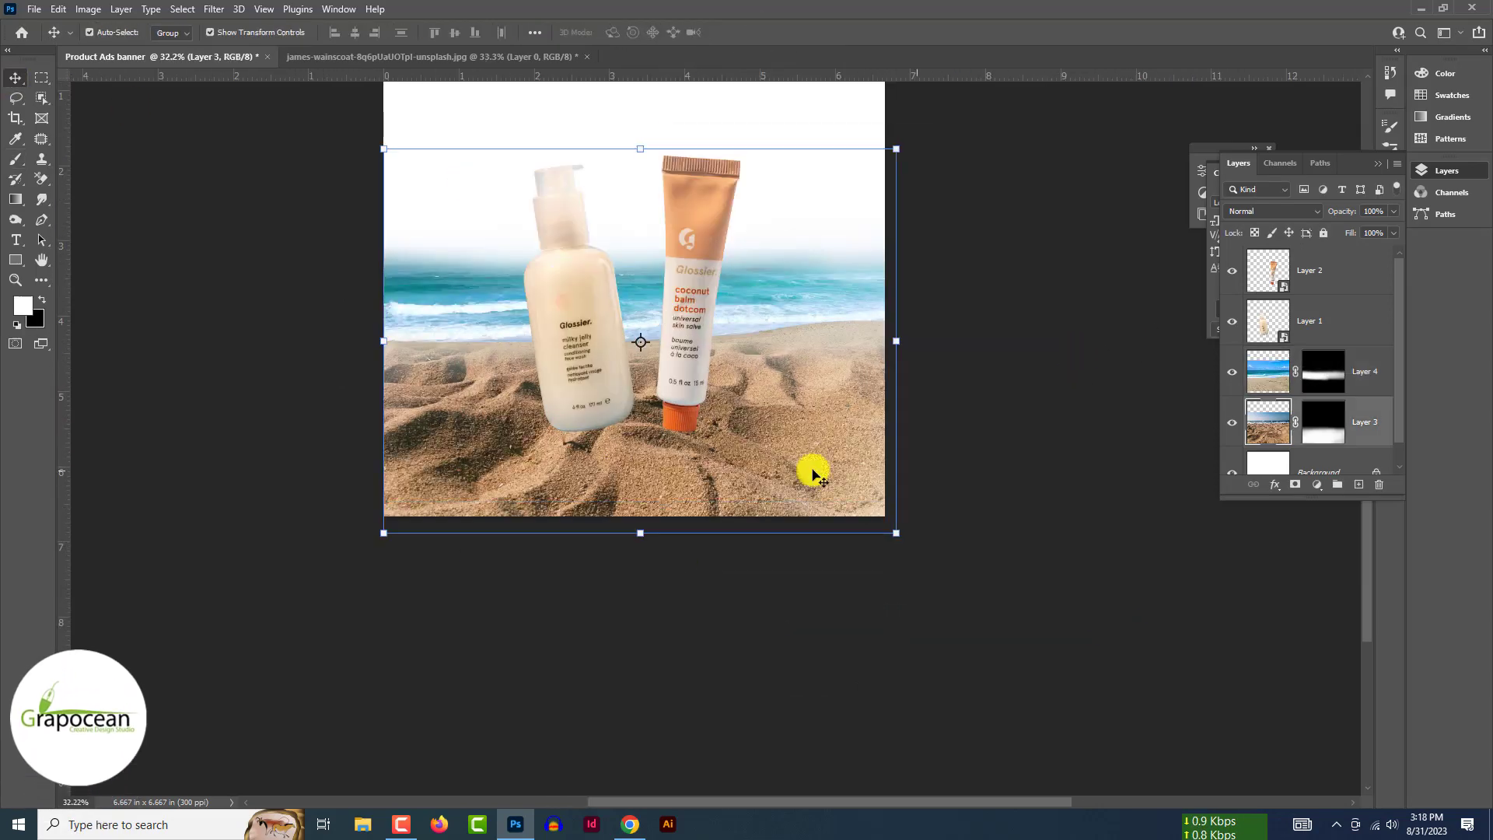
Nudge the pump bottle down about 0.06 in and duplicate the sand layer above the products with a black mask.
{"action": "left_click_drag", "start_coordinate": [810, 470], "coordinate": [767, 353]}
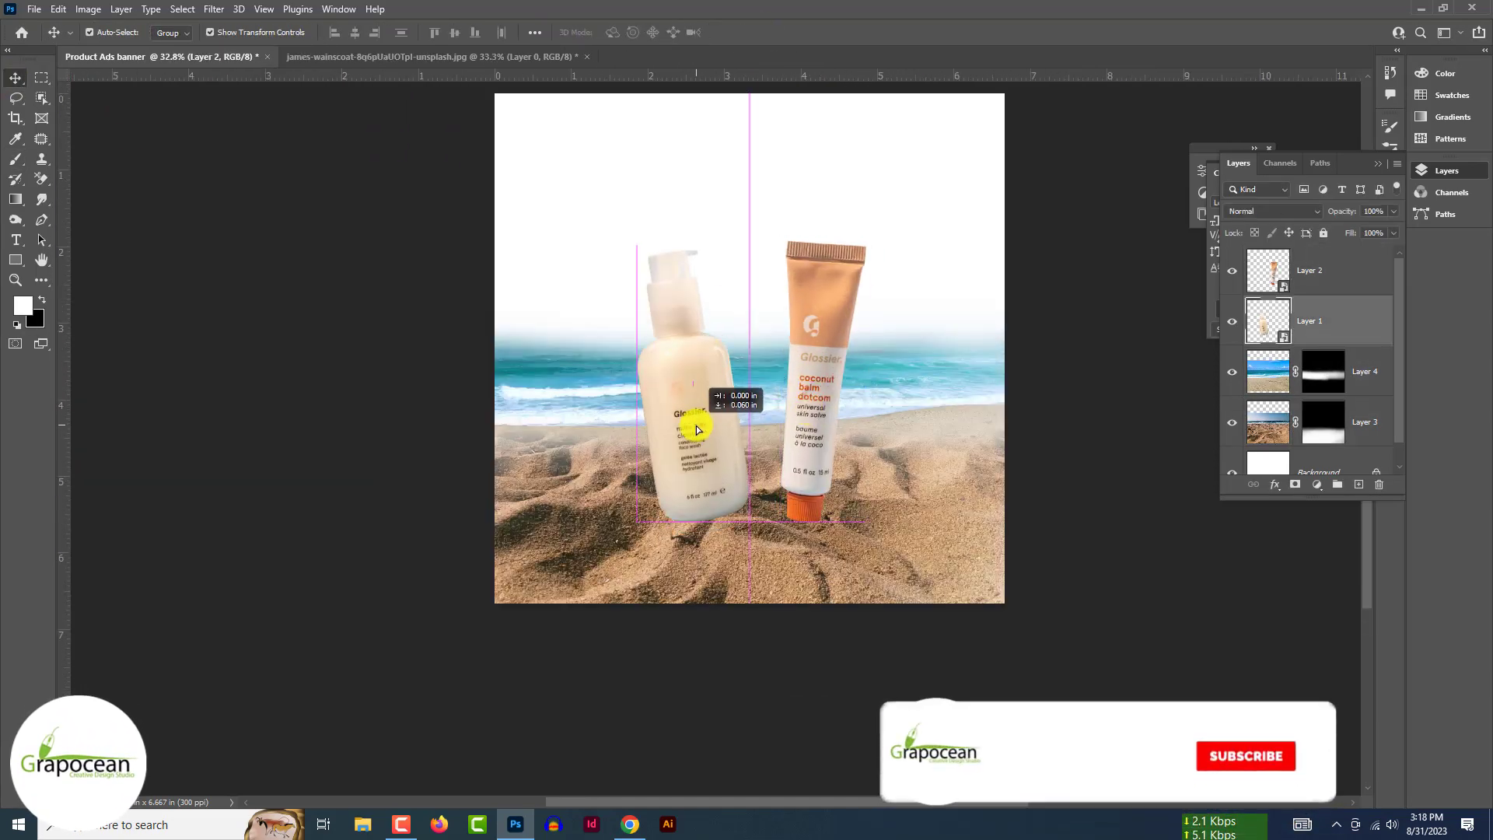
{"action": "mouse_move", "coordinate": [1357, 421]}
{"action": "left_mouse_down"}
{"action": "mouse_move", "coordinate": [1350, 330]}
{"action": "mouse_move", "coordinate": [1317, 427]}
{"action": "left_mouse_up"}
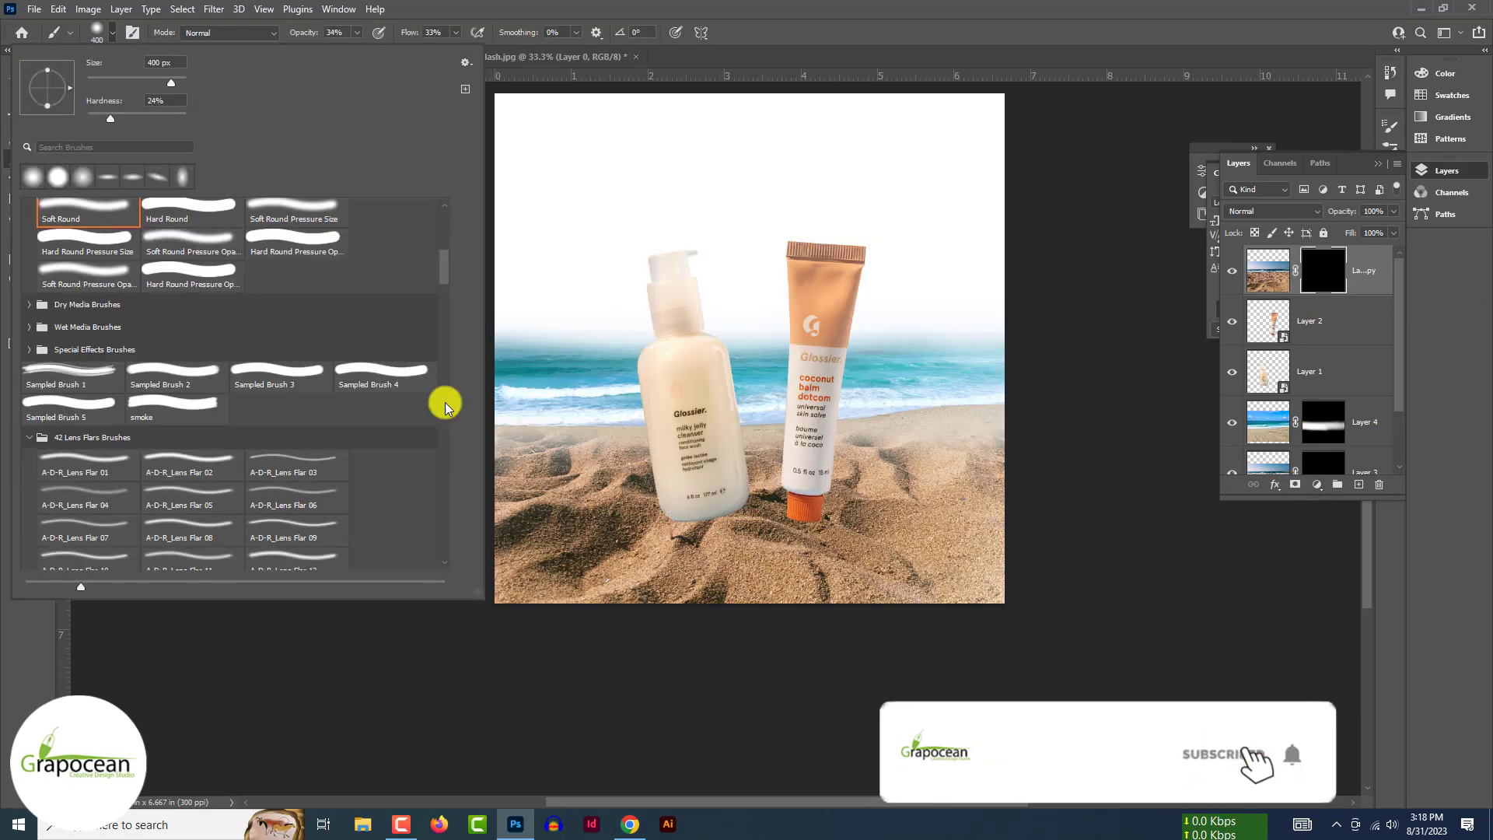
Choose the 300 px Flat Angle Right Hand Pose brush and paint sand over the pump bottle's base.
{"action": "mouse_move", "coordinate": [443, 400]}
{"action": "left_mouse_down"}
{"action": "mouse_move", "coordinate": [446, 543]}
{"action": "mouse_move", "coordinate": [448, 362]}
{"action": "left_mouse_up"}
{"action": "scroll", "coordinate": [434, 514], "scroll_direction": "down", "scroll_amount": 3}
{"action": "scroll", "coordinate": [434, 514], "scroll_direction": "up", "scroll_amount": 4}
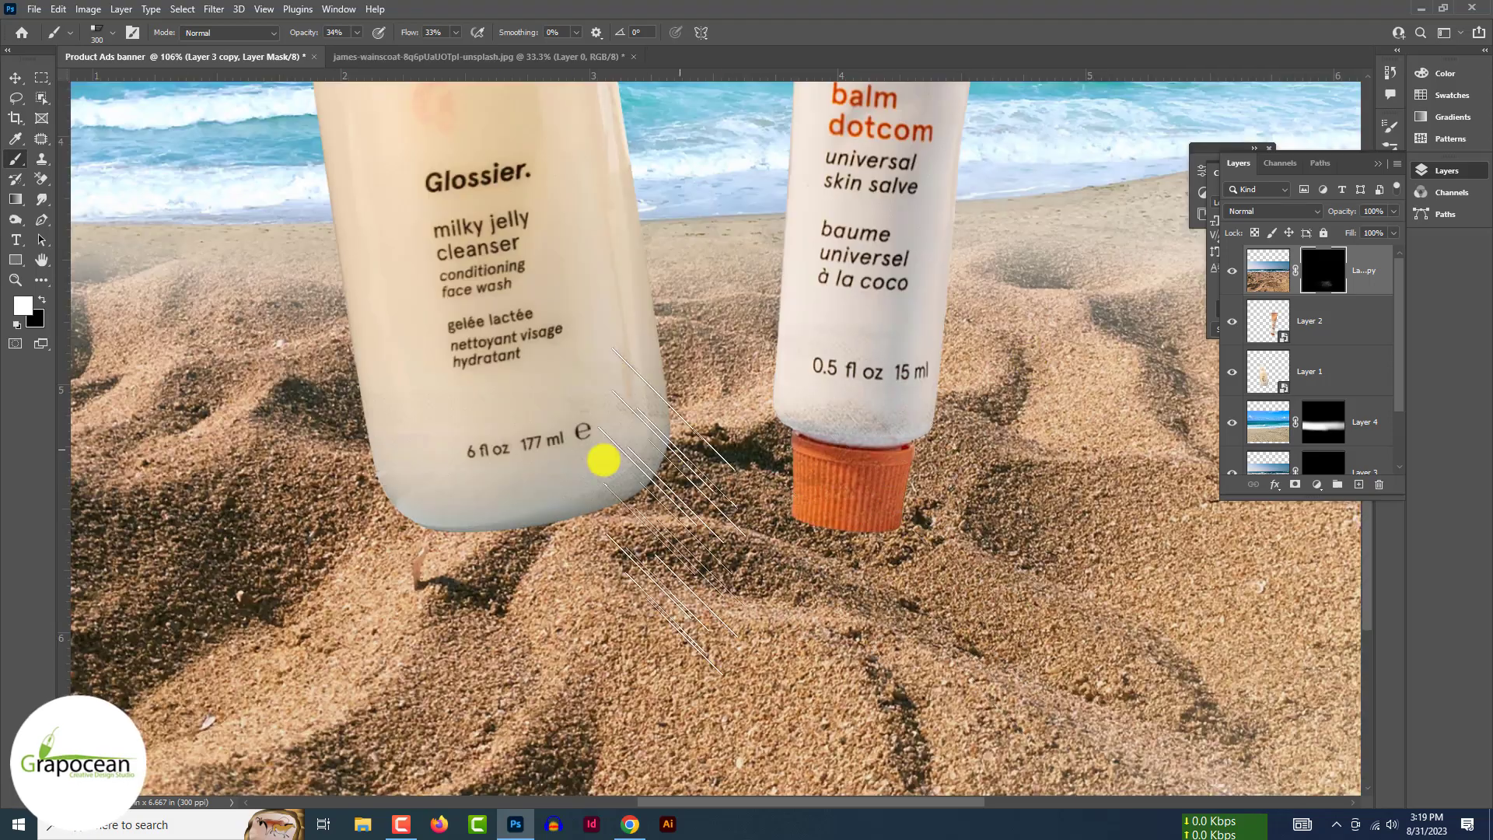
{"action": "left_click_drag", "start_coordinate": [604, 460], "coordinate": [497, 498]}
Switch to the 300 px Watercolor Wash brush and bury the bases of the bottle and tube in sand on the mask.
{"action": "left_click", "coordinate": [112, 32]}
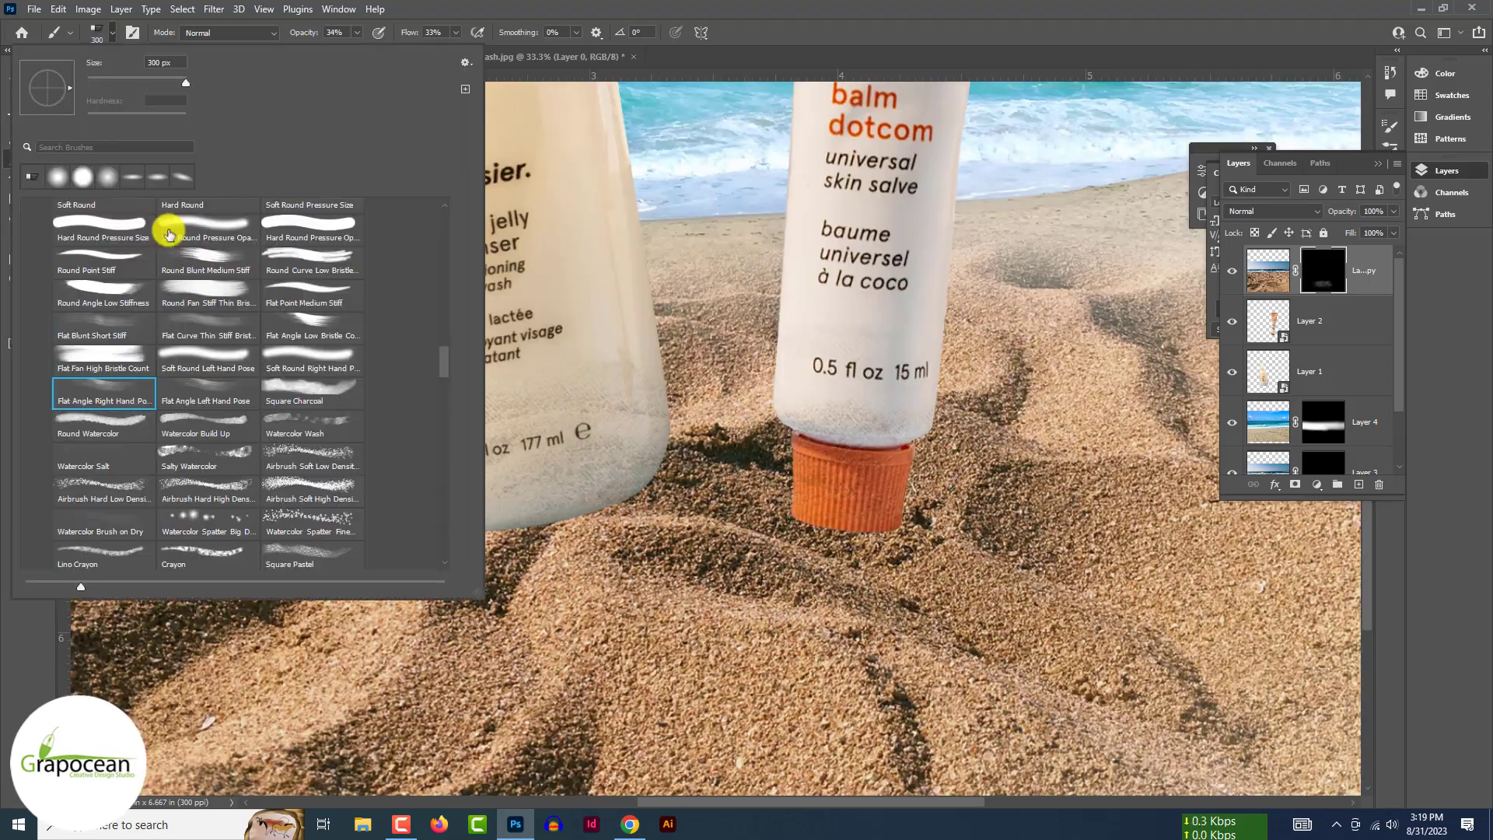
{"action": "double_click", "coordinate": [204, 388]}
{"action": "left_click", "coordinate": [112, 33]}
{"action": "double_click", "coordinate": [294, 406]}
{"action": "left_click_drag", "start_coordinate": [635, 479], "coordinate": [747, 533]}
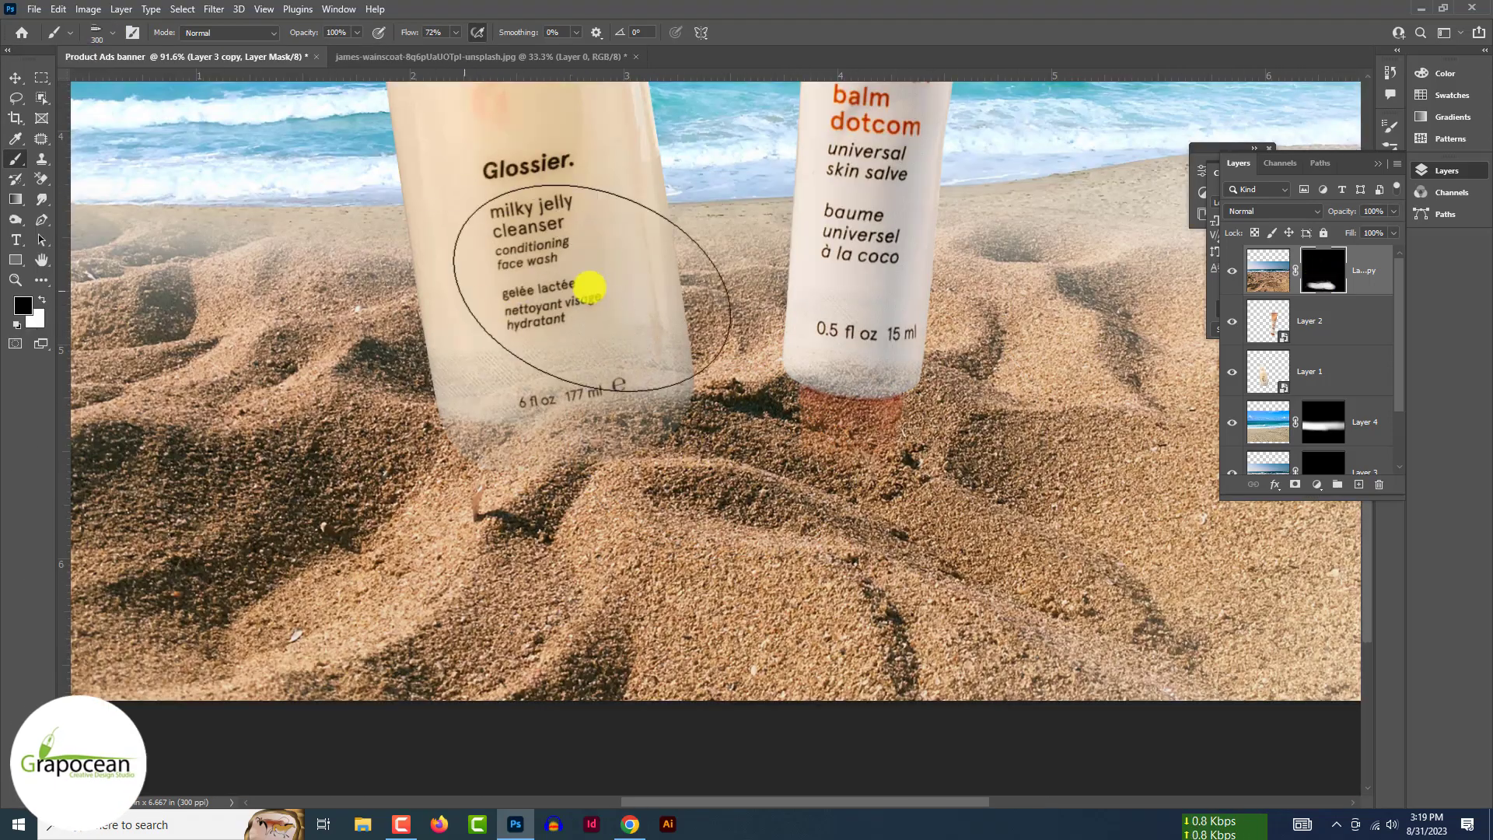
{"action": "left_click", "coordinate": [107, 34]}
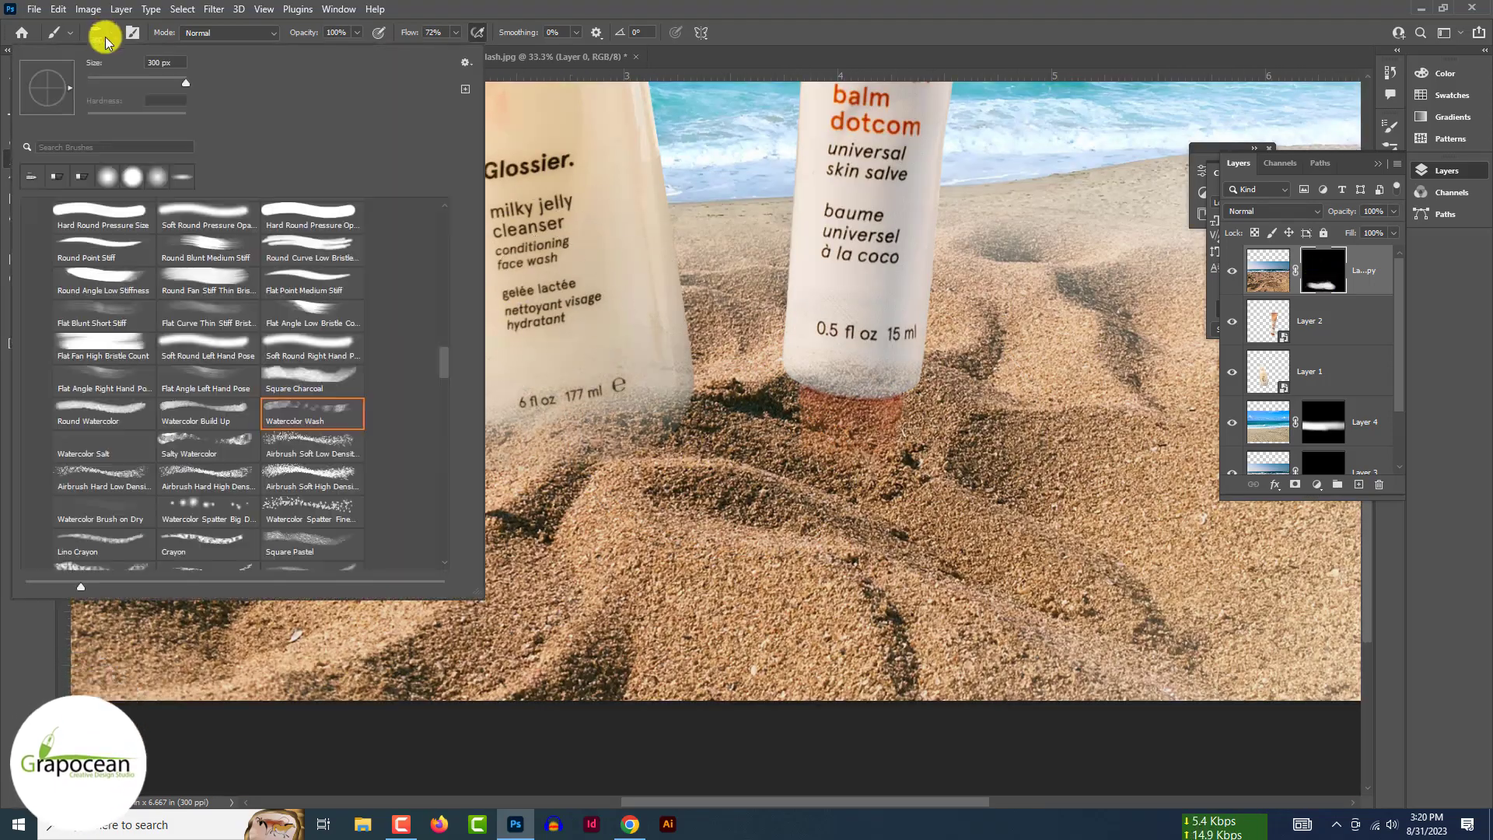
{"action": "left_click", "coordinate": [106, 34]}
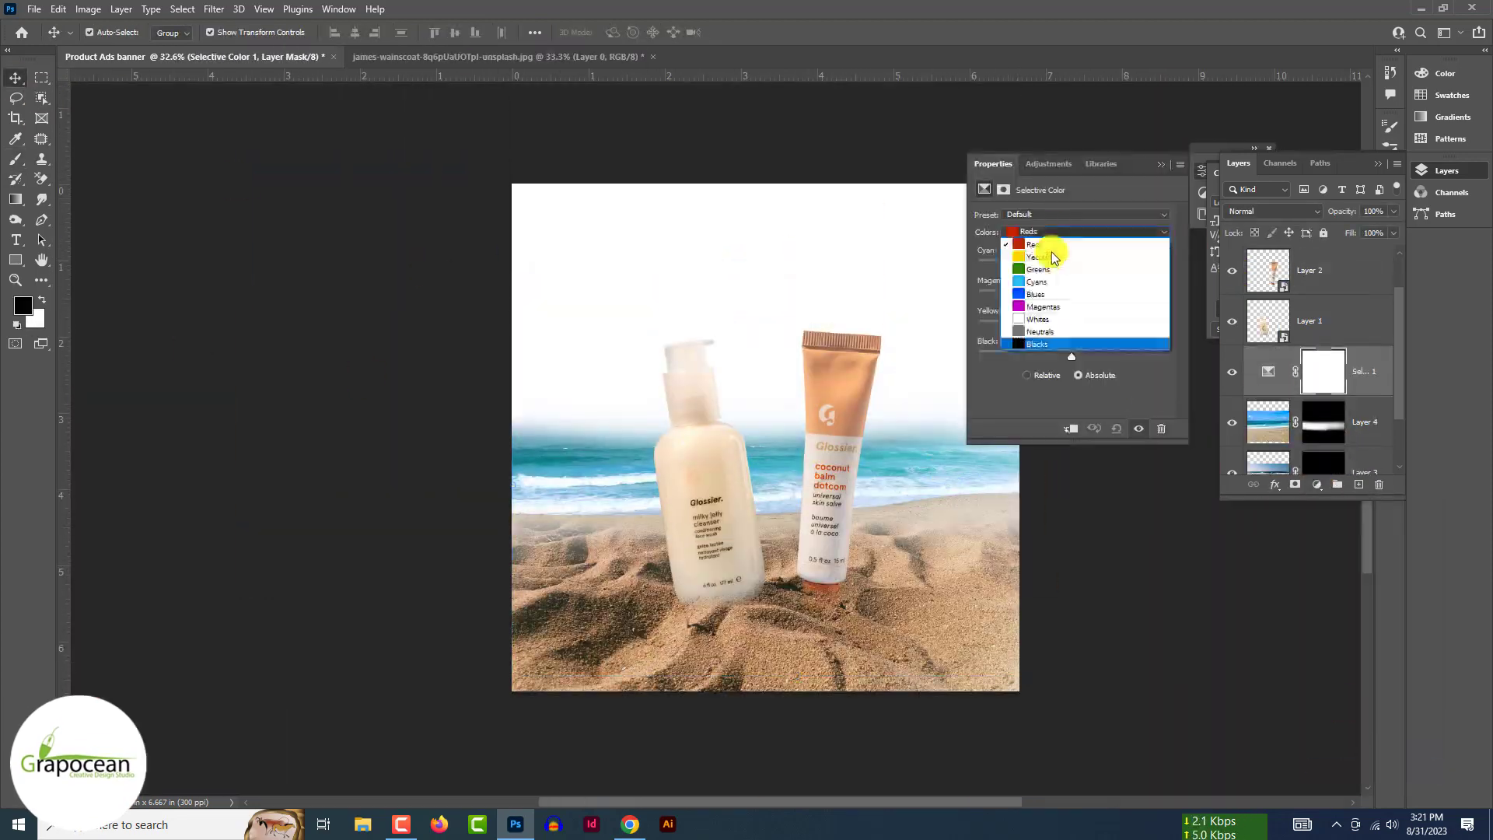
Try a Selective Color adjustment on the sea's whites with cyan +18, magenta -9, yellow -12 and black -79, and delete it.
{"action": "left_click", "coordinate": [1046, 326]}
{"action": "left_click_drag", "start_coordinate": [1072, 266], "coordinate": [1063, 266]}
{"action": "left_click_drag", "start_coordinate": [1071, 296], "coordinate": [1064, 296]}
{"action": "left_click_drag", "start_coordinate": [1072, 326], "coordinate": [1061, 327]}
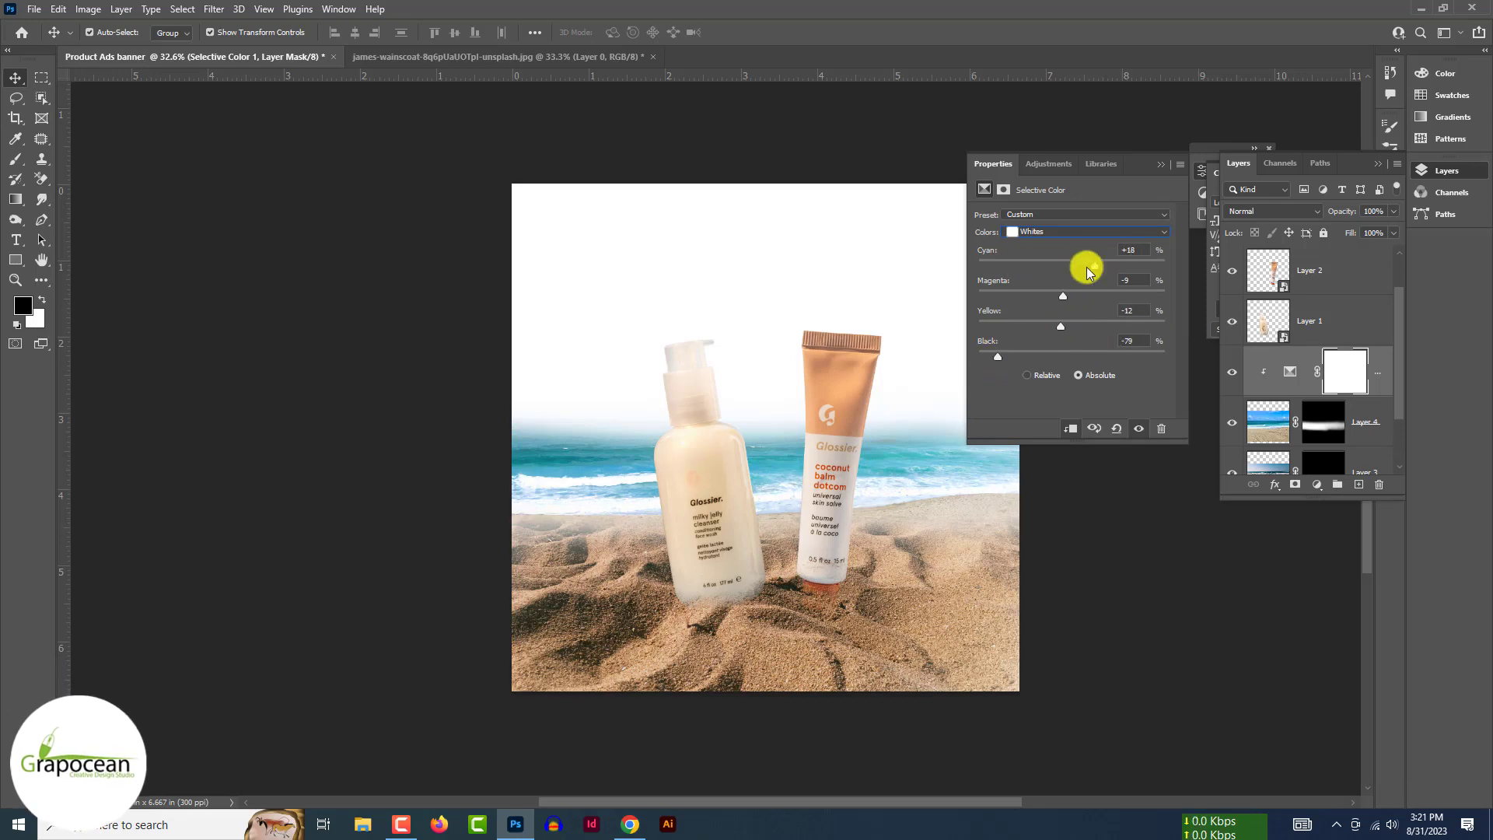
{"action": "left_click", "coordinate": [1161, 165]}
{"action": "left_click", "coordinate": [1232, 373]}
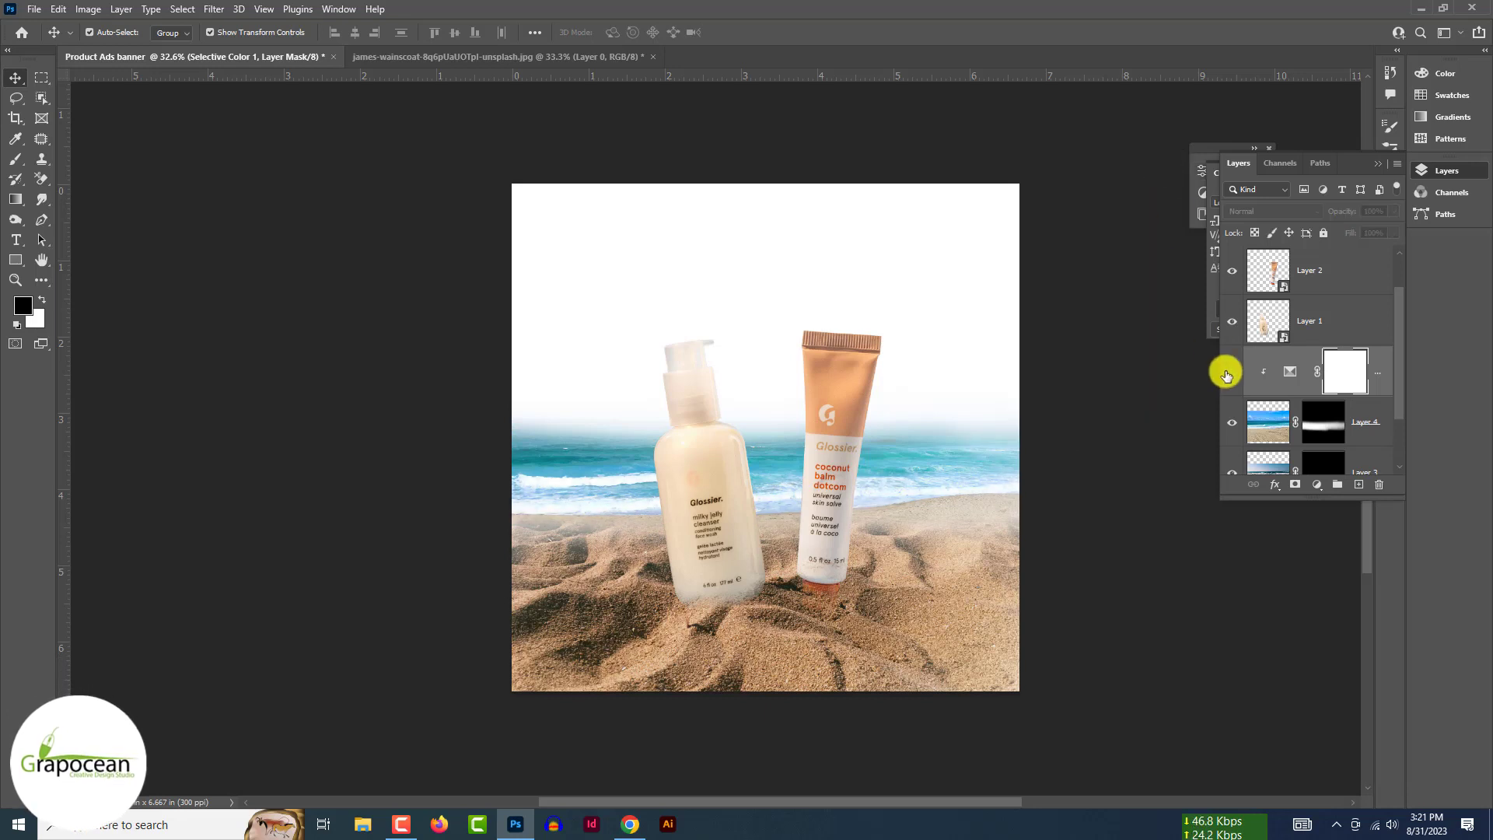
{"action": "left_click", "coordinate": [1232, 372]}
{"action": "key", "text": "Delete"}
Add a Hue/Saturation adjustment clipped to the sea layer and colorize it with hue 188, saturation 19 and lightness +47.
{"action": "left_click", "coordinate": [1317, 485]}
{"action": "left_click", "coordinate": [1357, 626]}
{"action": "left_click", "coordinate": [1071, 429]}
{"action": "left_click", "coordinate": [1057, 357]}
{"action": "left_click_drag", "start_coordinate": [1071, 331], "coordinate": [1104, 335]}
{"action": "left_click_drag", "start_coordinate": [1025, 305], "coordinate": [1040, 304]}
{"action": "left_click_drag", "start_coordinate": [979, 274], "coordinate": [1042, 272]}
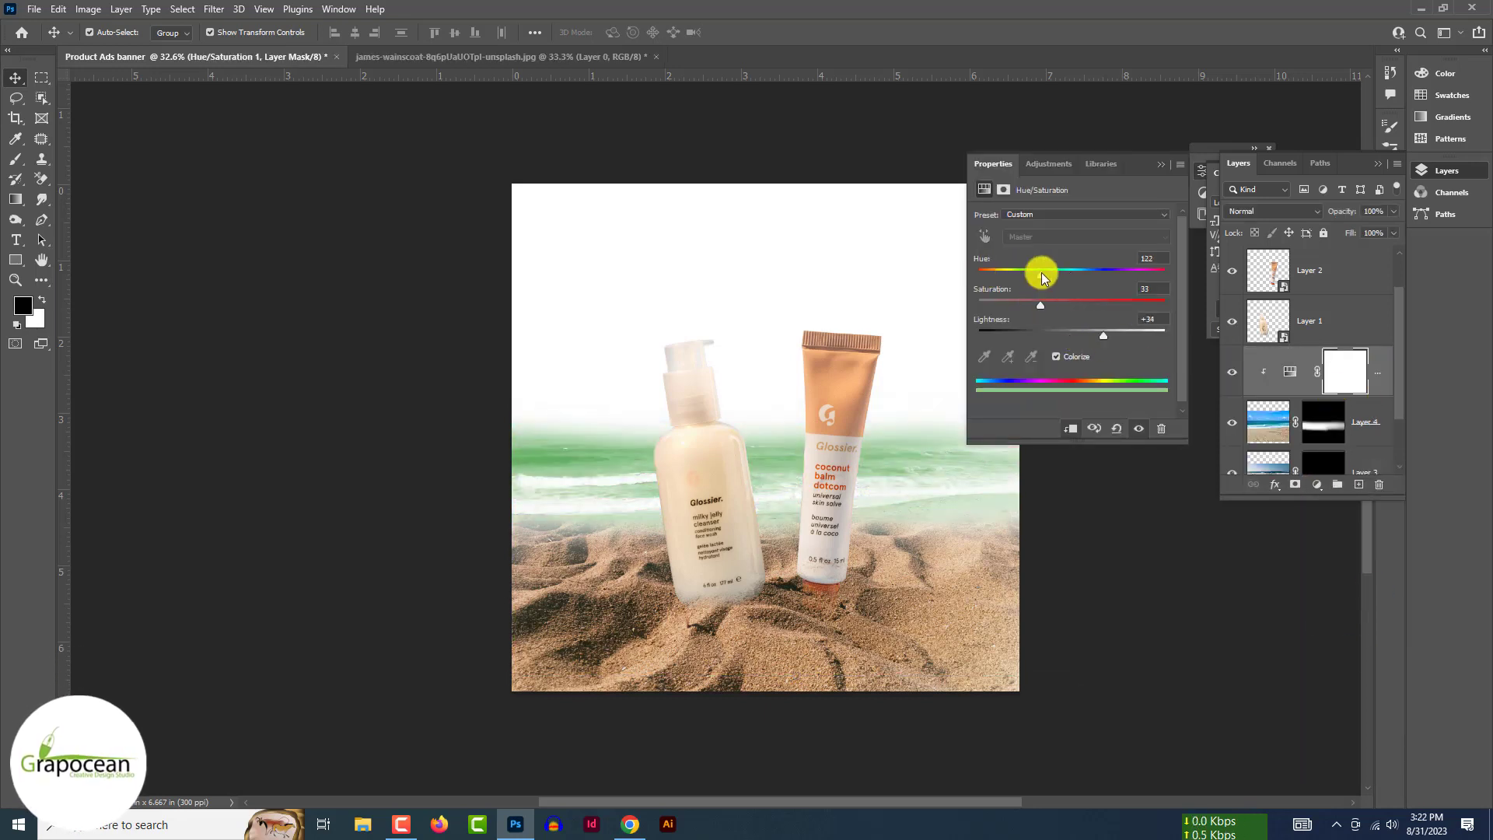
Invert the Hue/Saturation mask and paint the tint back over the sea with a soft round brush.
{"action": "left_click", "coordinate": [1346, 371]}
{"action": "key", "text": "ctrl+i"}
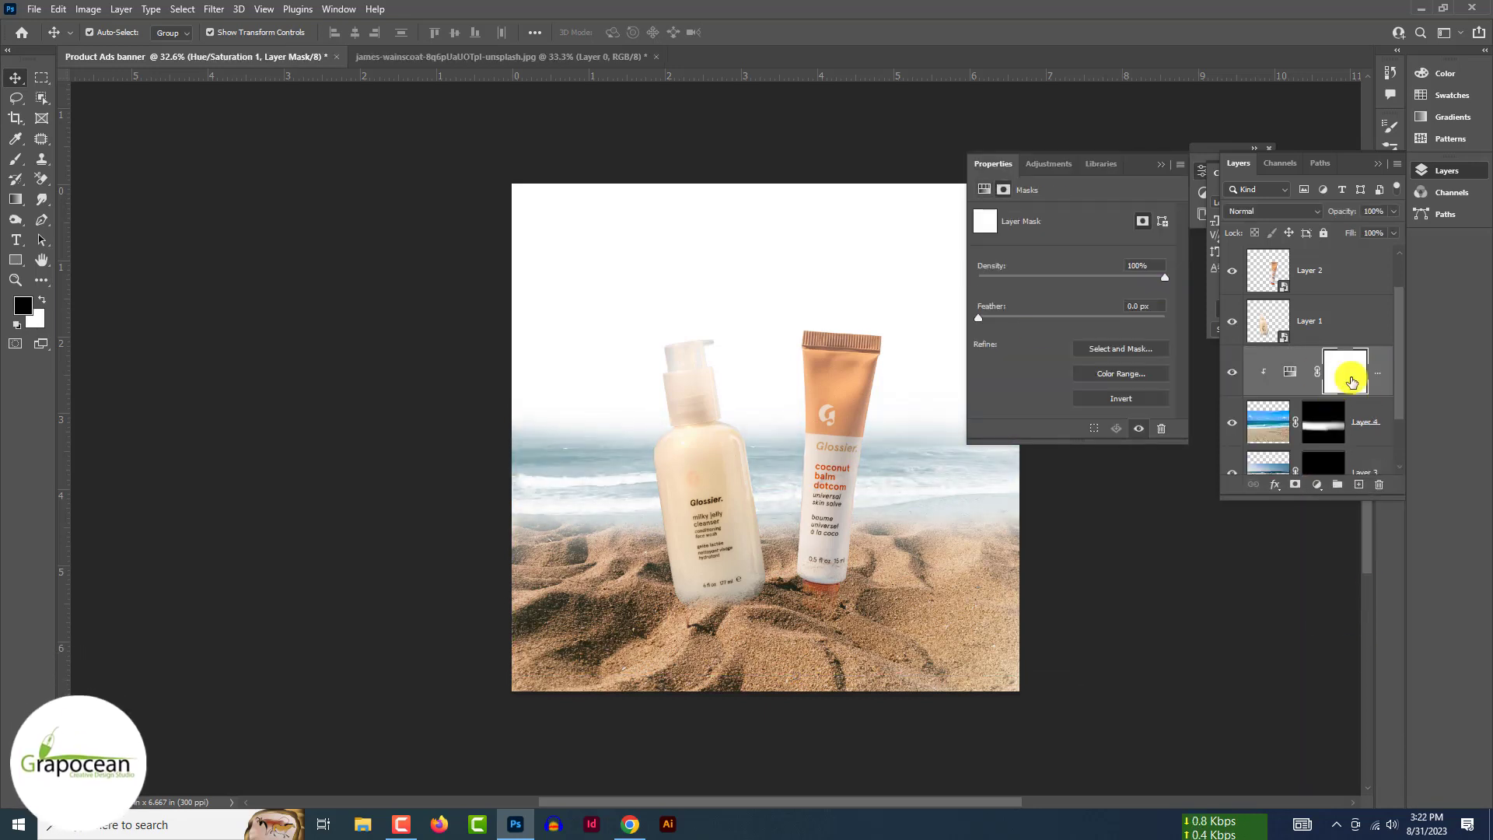
{"action": "key", "text": "b"}
{"action": "scroll", "coordinate": [836, 486], "scroll_direction": "up", "scroll_amount": 11}
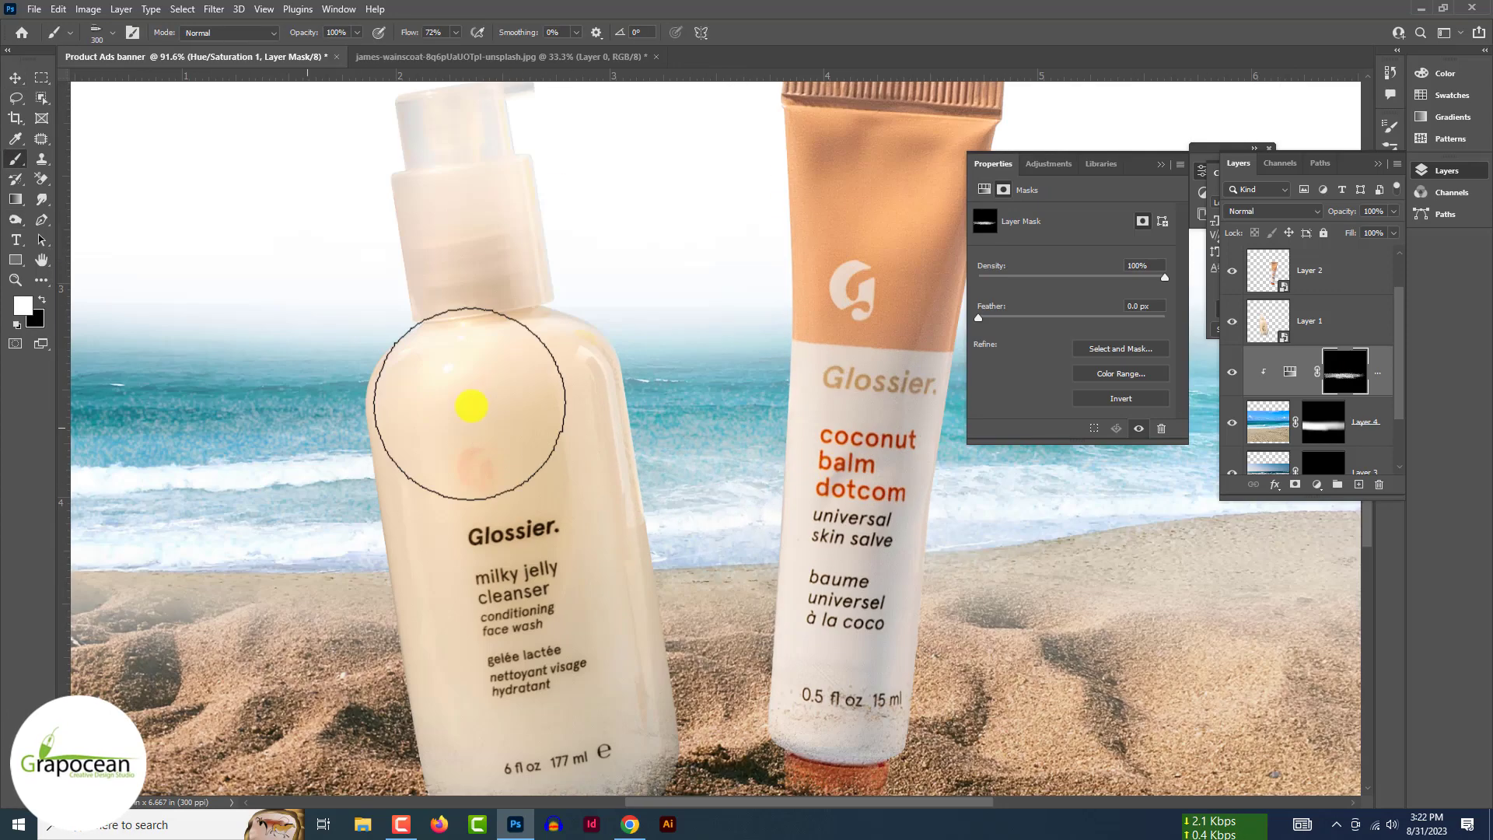
{"action": "scroll", "coordinate": [707, 437], "scroll_direction": "down", "scroll_amount": 7}
{"action": "left_click", "coordinate": [113, 32]}
{"action": "left_click_drag", "start_coordinate": [444, 317], "coordinate": [443, 218]}
{"action": "left_click", "coordinate": [78, 225]}
{"action": "left_click_drag", "start_coordinate": [887, 470], "coordinate": [1035, 459]}
Touch up the Hue/Saturation mask with further brush strokes across the sea, alternating black and white.
{"action": "key", "text": "x"}
{"action": "left_click_drag", "start_coordinate": [342, 424], "coordinate": [529, 424]}
{"action": "scroll", "coordinate": [740, 394], "scroll_direction": "down", "scroll_amount": 1}
{"action": "mouse_move", "coordinate": [626, 412]}
{"action": "left_mouse_down"}
{"action": "mouse_move", "coordinate": [801, 397]}
{"action": "mouse_move", "coordinate": [941, 411]}
{"action": "mouse_move", "coordinate": [814, 400]}
{"action": "left_mouse_up"}
{"action": "key", "text": "x"}
{"action": "scroll", "coordinate": [836, 427], "scroll_direction": "down", "scroll_amount": 10}
{"action": "scroll", "coordinate": [836, 459], "scroll_direction": "up", "scroll_amount": 7}
Paint on Layer 4's mask to extend the scenery above the horizon, and undo the last stroke.
{"action": "key", "text": "v"}
{"action": "left_click", "coordinate": [176, 461]}
{"action": "scroll", "coordinate": [493, 405], "scroll_direction": "up", "scroll_amount": 5}
{"action": "scroll", "coordinate": [696, 437], "scroll_direction": "down", "scroll_amount": 3}
{"action": "left_click", "coordinate": [1323, 422]}
{"action": "key", "text": "b"}
{"action": "key", "text": "x"}
{"action": "left_click_drag", "start_coordinate": [814, 401], "coordinate": [1009, 389]}
{"action": "left_click_drag", "start_coordinate": [568, 299], "coordinate": [634, 268]}
{"action": "key", "text": "ctrl+z"}
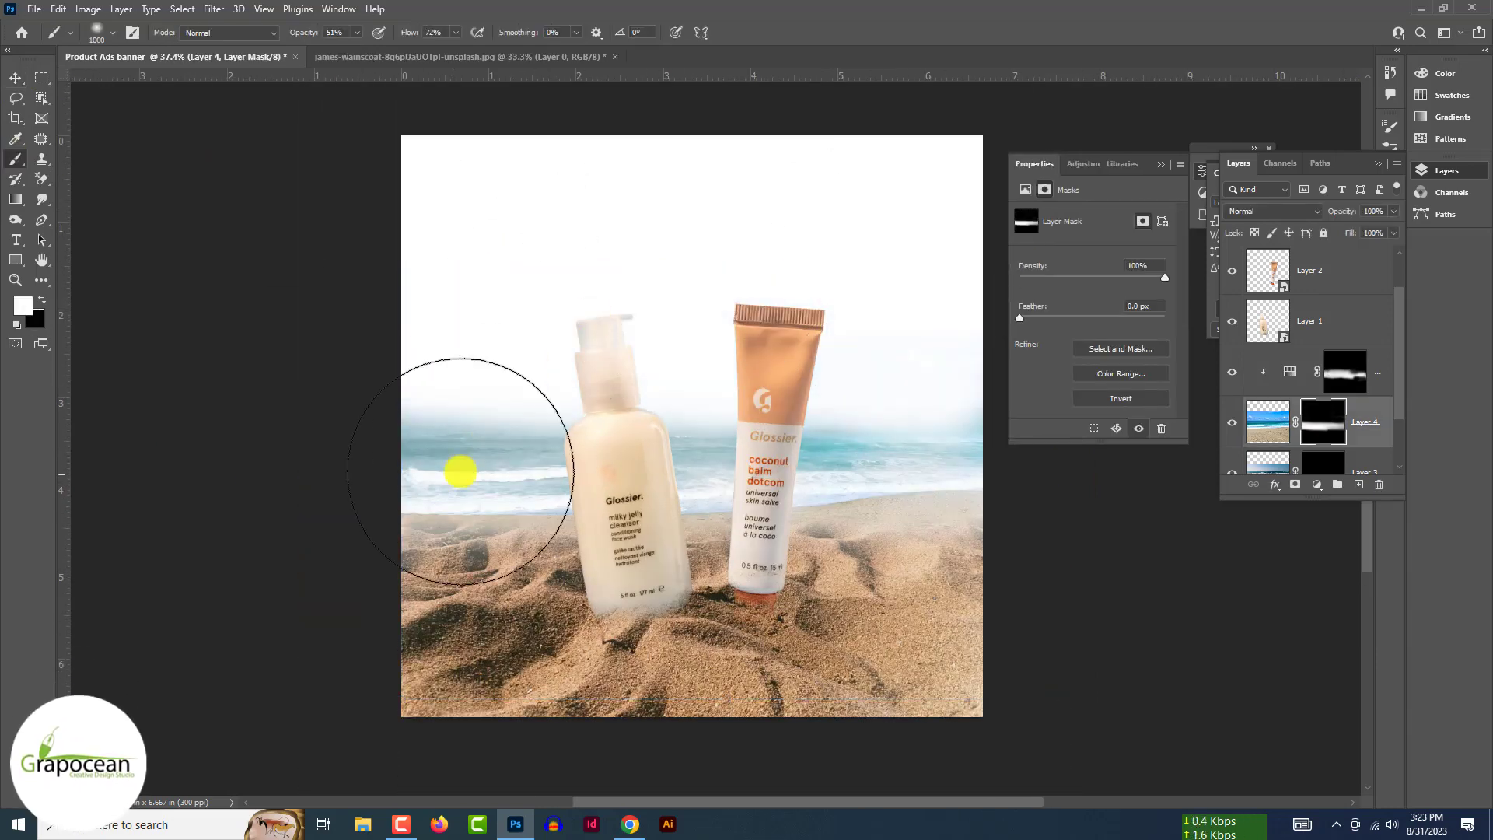
Reveal more sky behind the products by painting on Layer 4's mask with a 1000 px soft brush.
{"action": "scroll", "coordinate": [754, 511], "scroll_direction": "down", "scroll_amount": 6}
{"action": "mouse_move", "coordinate": [460, 473]}
{"action": "left_mouse_down"}
{"action": "mouse_move", "coordinate": [827, 461]}
{"action": "mouse_move", "coordinate": [763, 483]}
{"action": "left_mouse_up"}
{"action": "scroll", "coordinate": [754, 510], "scroll_direction": "up", "scroll_amount": 4}
{"action": "scroll", "coordinate": [794, 529], "scroll_direction": "down", "scroll_amount": 6}
{"action": "key", "text": "x"}
{"action": "scroll", "coordinate": [716, 515], "scroll_direction": "up", "scroll_amount": 6}
{"action": "key", "text": "v"}
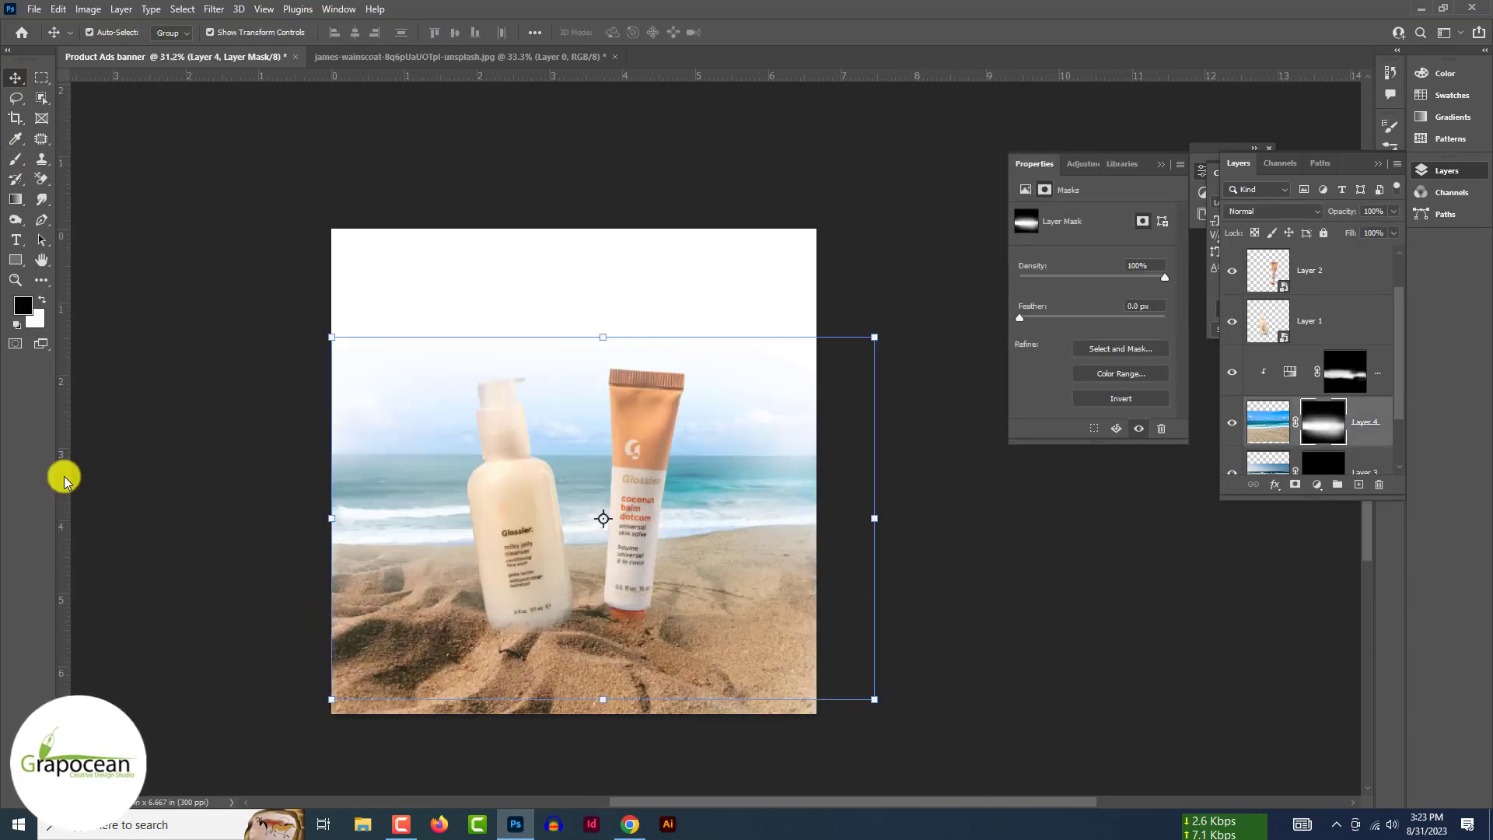
Fade the upper part of the sky into the white background by brushing on Layer 4's mask.
{"action": "key", "text": "b"}
{"action": "key", "text": "x"}
{"action": "key", "text": "x"}
{"action": "left_click_drag", "start_coordinate": [518, 385], "coordinate": [706, 336]}
{"action": "key", "text": "v"}
{"action": "left_click", "coordinate": [699, 734]}
{"action": "scroll", "coordinate": [1240, 423], "scroll_direction": "up", "scroll_amount": 2}
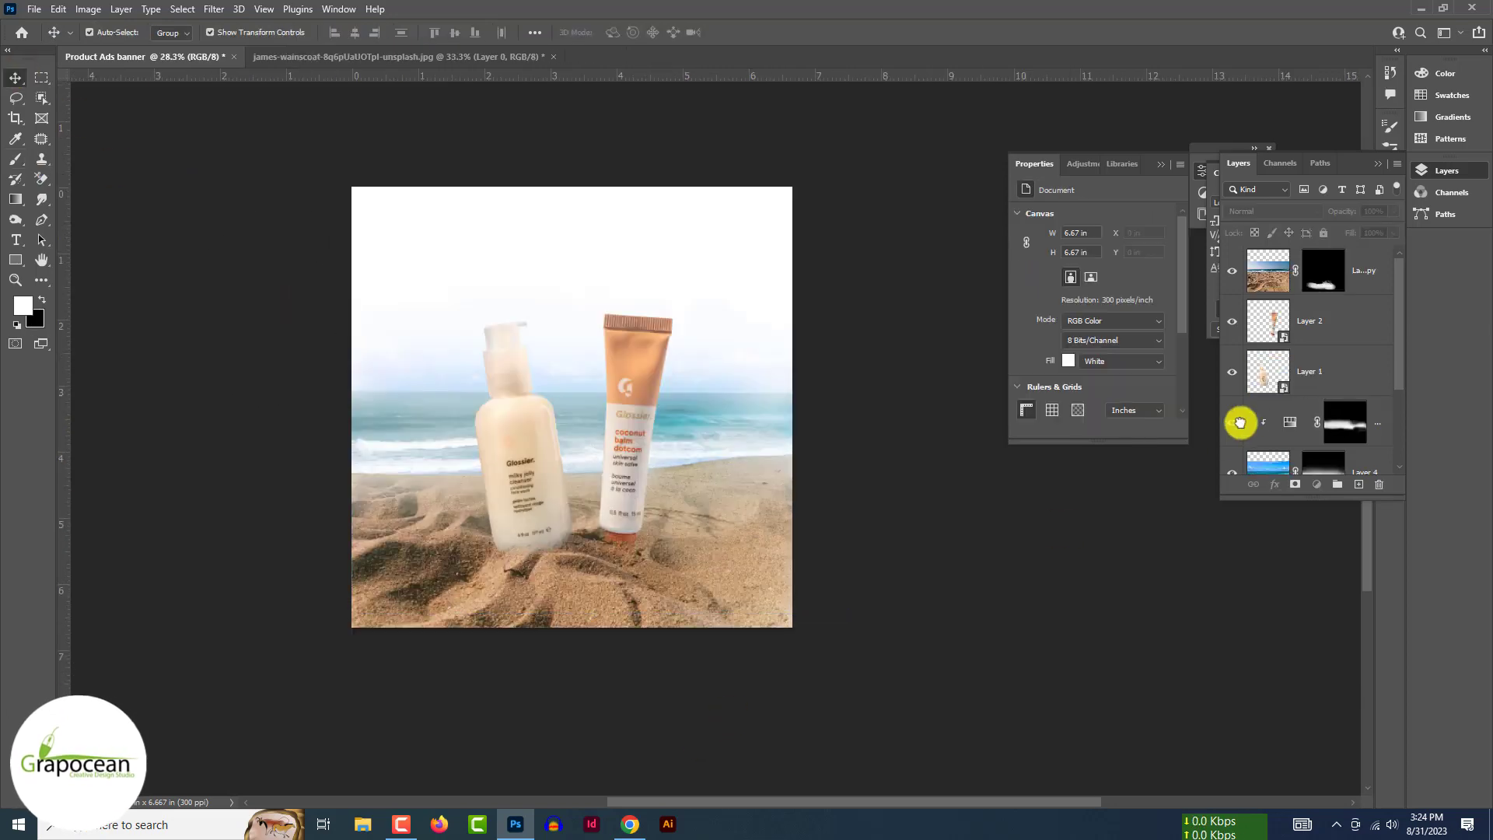
Paint white on the Hue/Saturation mask to spread the tint across the full width of the sea.
{"action": "left_click", "coordinate": [1345, 422]}
{"action": "key", "text": "b"}
{"action": "left_click_drag", "start_coordinate": [734, 427], "coordinate": [460, 413]}
Reduce the brush to 400 px, remove the tint along the beach on the mask, and compare with the adjustment hidden.
{"action": "key", "text": "x"}
{"action": "key", "text": "bracketleft"}
{"action": "key", "text": "bracketleft"}
{"action": "key", "text": "bracketleft"}
{"action": "key", "text": "bracketleft"}
{"action": "key", "text": "bracketleft"}
{"action": "key", "text": "bracketleft"}
{"action": "left_click_drag", "start_coordinate": [809, 534], "coordinate": [422, 503]}
{"action": "left_click", "coordinate": [1232, 423]}
{"action": "left_click", "coordinate": [1232, 423]}
Refine Layer 4's mask where the sea image meets the sand.
{"action": "scroll", "coordinate": [1232, 426], "scroll_direction": "down", "scroll_amount": 2}
{"action": "left_click", "coordinate": [1324, 374]}
{"action": "scroll", "coordinate": [446, 496], "scroll_direction": "up", "scroll_amount": 8}
{"action": "key", "text": "x"}
{"action": "key", "text": "x"}
{"action": "scroll", "coordinate": [370, 535], "scroll_direction": "down", "scroll_amount": 8}
Paint white on Layer 3's mask to restore the sand along the shoreline on both sides of the products.
{"action": "left_click", "coordinate": [1232, 422]}
{"action": "left_click", "coordinate": [1232, 422]}
{"action": "left_click", "coordinate": [1324, 422]}
{"action": "key", "text": "x"}
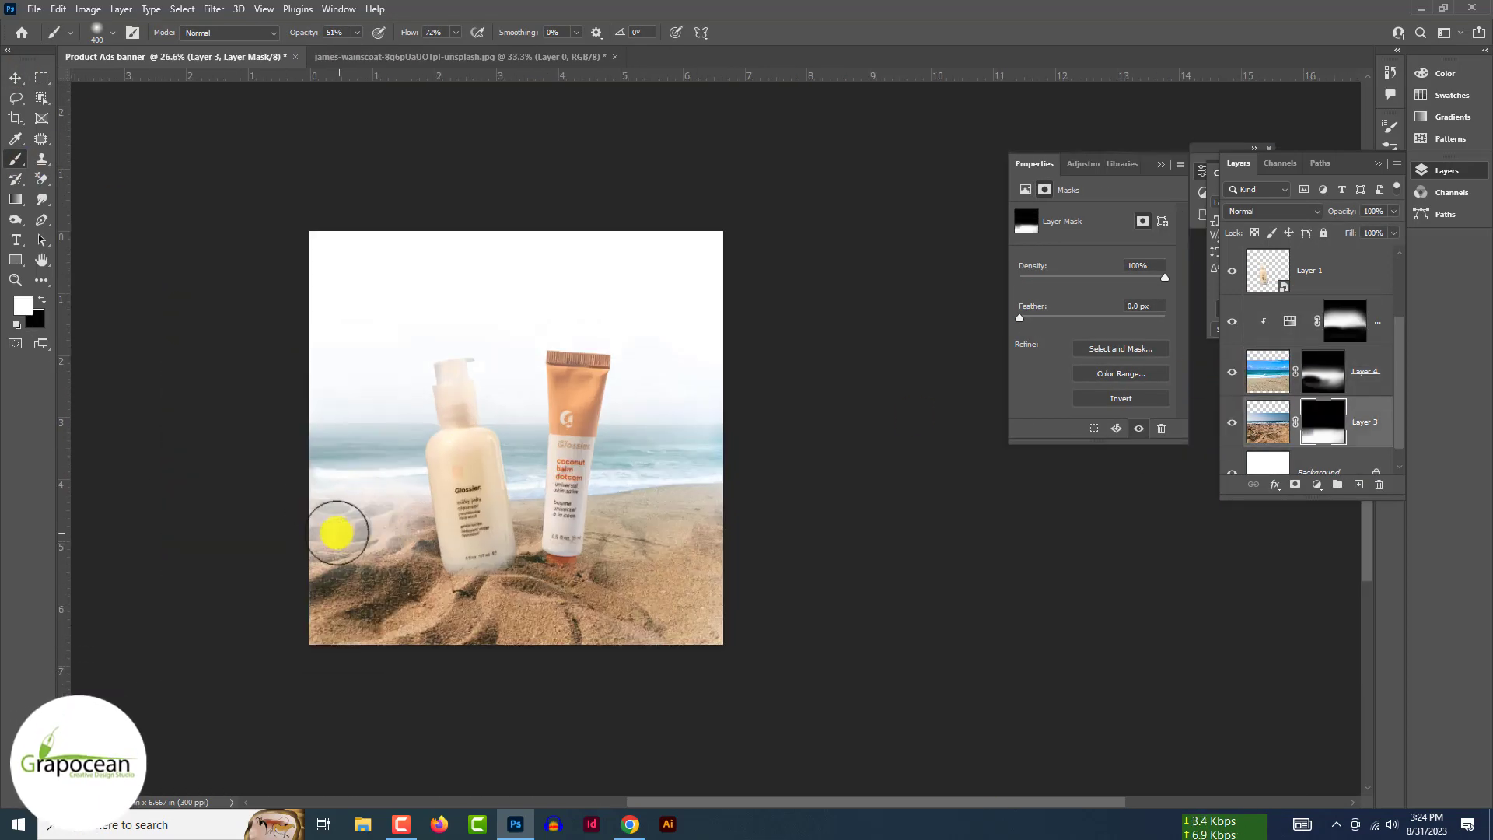
{"action": "left_click_drag", "start_coordinate": [334, 530], "coordinate": [445, 536]}
{"action": "left_click_drag", "start_coordinate": [681, 517], "coordinate": [701, 520]}
{"action": "scroll", "coordinate": [719, 542], "scroll_direction": "down", "scroll_amount": 2}
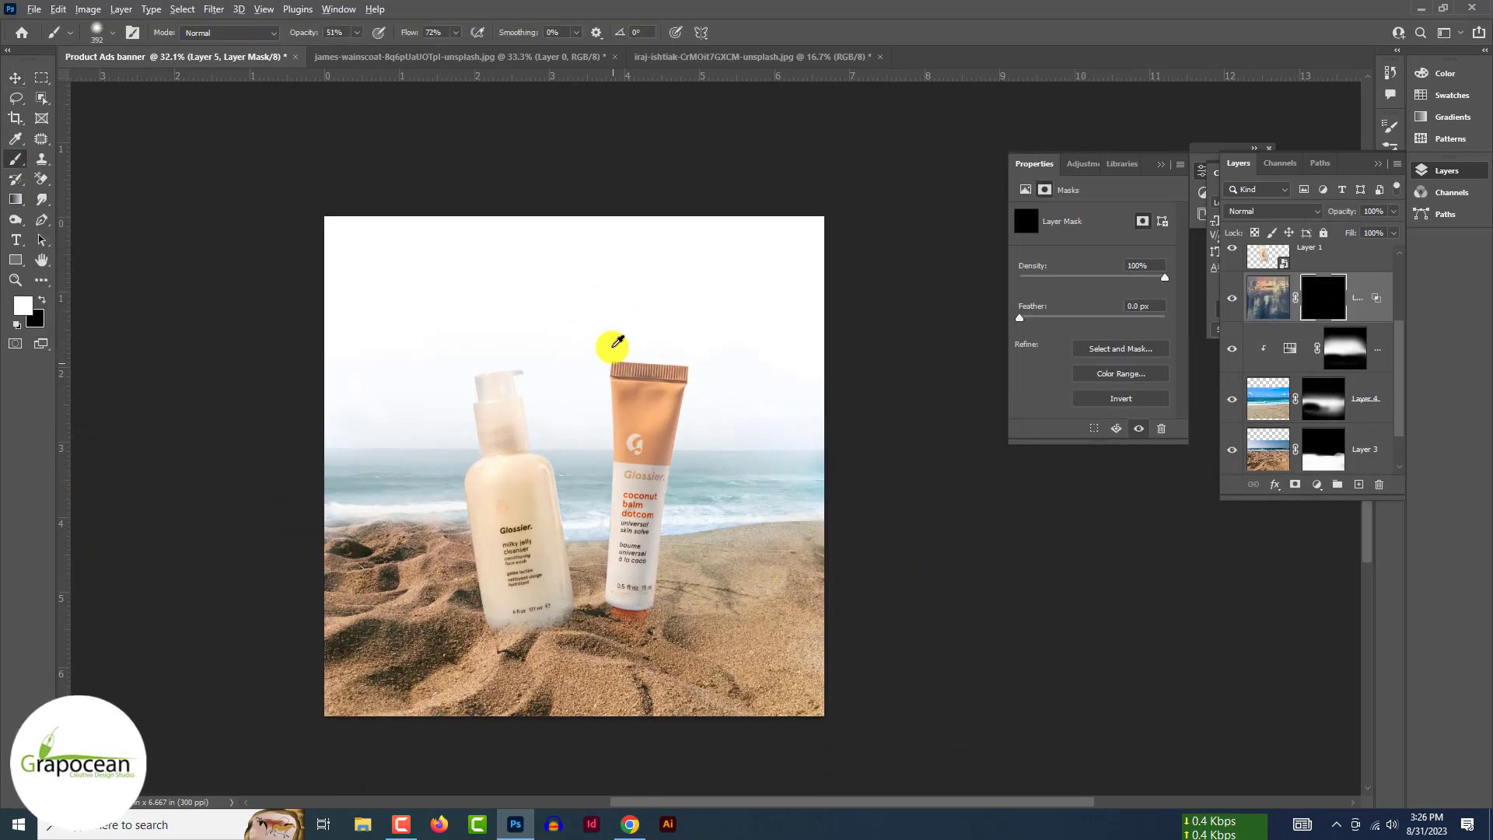
Set the brush to 11% opacity and 21% flow and faintly reveal Layer 5's sunset image above the products.
{"action": "left_click_drag", "start_coordinate": [306, 33], "coordinate": [275, 33]}
{"action": "left_click_drag", "start_coordinate": [416, 35], "coordinate": [376, 35]}
{"action": "left_click_drag", "start_coordinate": [736, 329], "coordinate": [501, 336]}
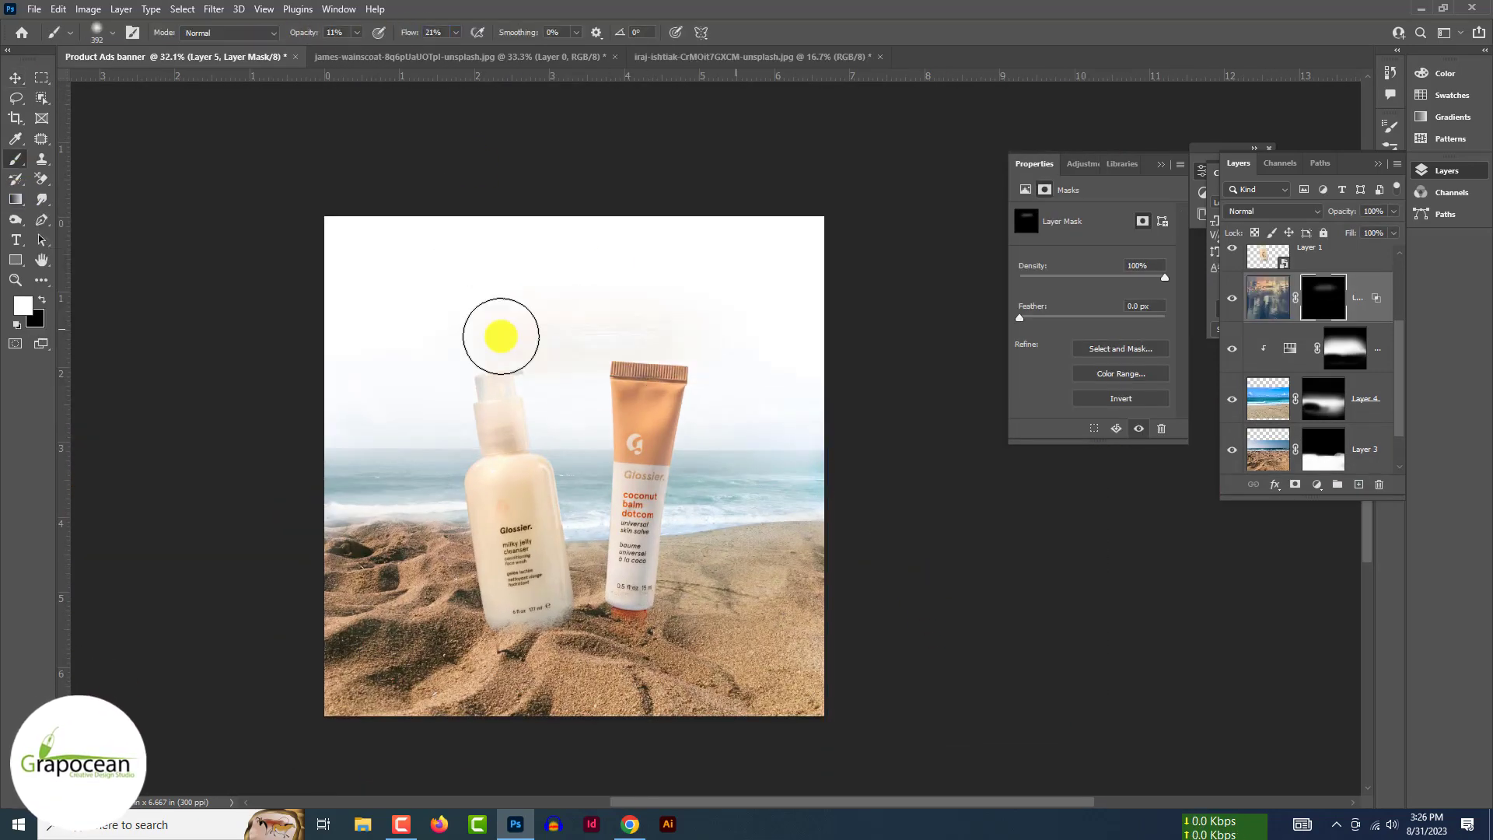
{"action": "key", "text": "x"}
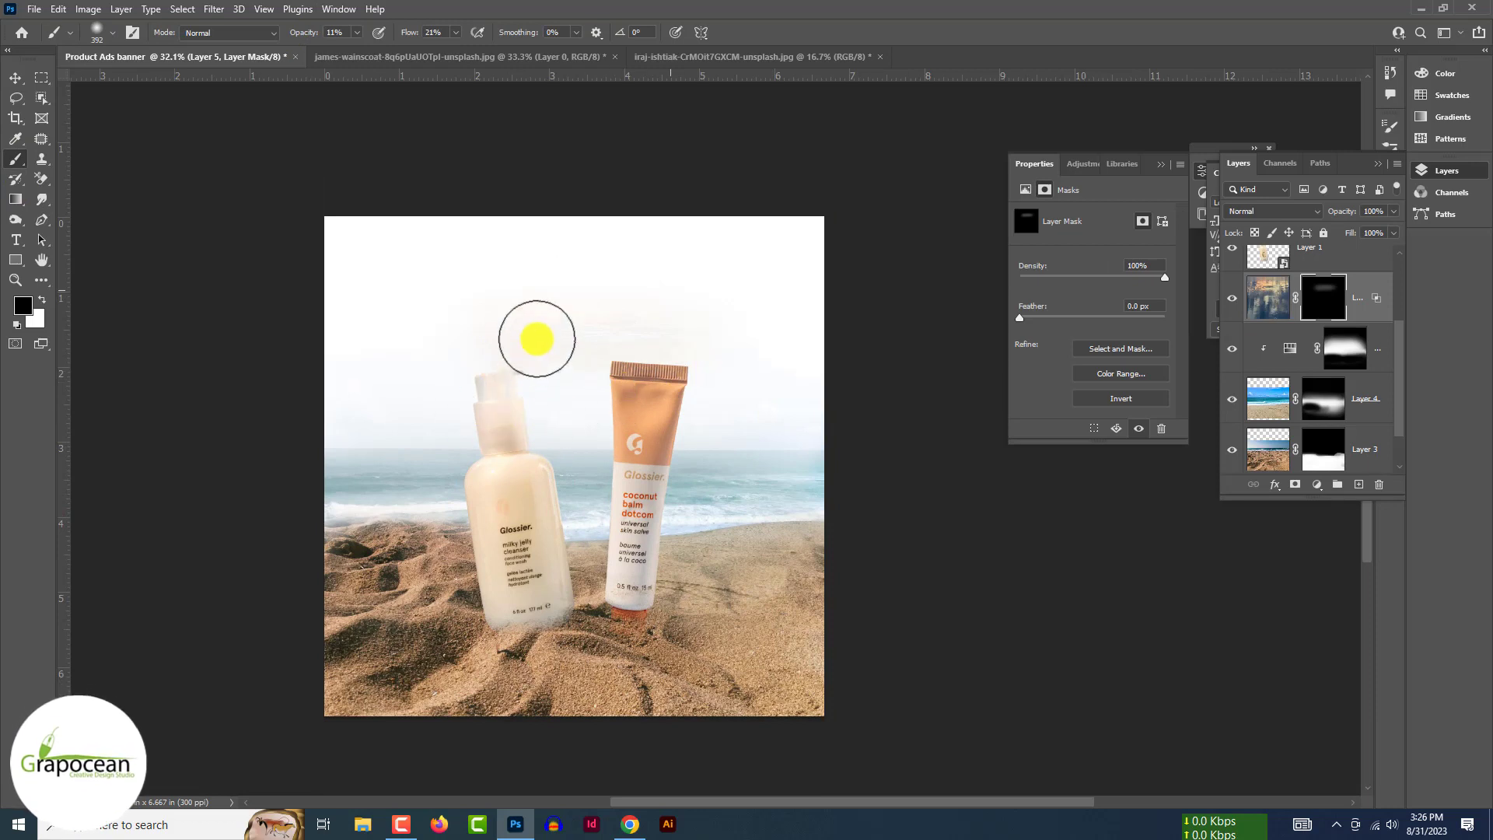
{"action": "key", "text": "x"}
{"action": "mouse_move", "coordinate": [643, 314]}
{"action": "left_mouse_down"}
{"action": "mouse_move", "coordinate": [474, 290]}
{"action": "mouse_move", "coordinate": [574, 423]}
{"action": "left_mouse_up"}
{"action": "left_click_drag", "start_coordinate": [464, 320], "coordinate": [742, 371]}
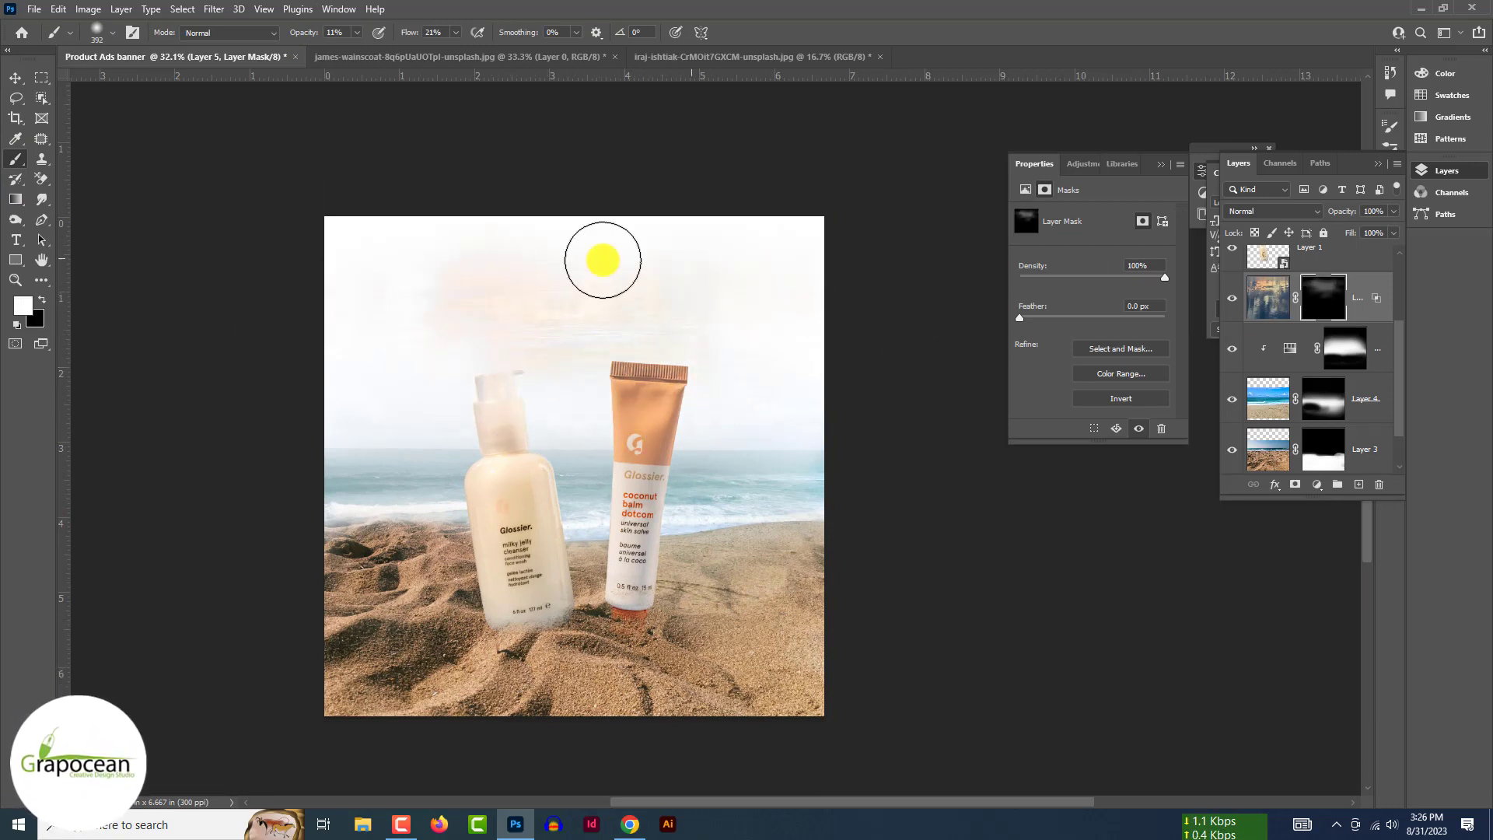
Raise the brush to 48% opacity and 45% flow and reveal Layer 5 more strongly across the whole sky.
{"action": "left_click_drag", "start_coordinate": [417, 33], "coordinate": [436, 33]}
{"action": "left_click_drag", "start_coordinate": [288, 34], "coordinate": [316, 36]}
{"action": "mouse_move", "coordinate": [398, 298]}
{"action": "left_mouse_down"}
{"action": "mouse_move", "coordinate": [666, 288]}
{"action": "mouse_move", "coordinate": [323, 233]}
{"action": "mouse_move", "coordinate": [517, 403]}
{"action": "mouse_move", "coordinate": [957, 394]}
{"action": "mouse_move", "coordinate": [937, 315]}
{"action": "left_mouse_up"}
{"action": "scroll", "coordinate": [937, 314], "scroll_direction": "down", "scroll_amount": 2}
{"action": "scroll", "coordinate": [937, 314], "scroll_direction": "up", "scroll_amount": 7}
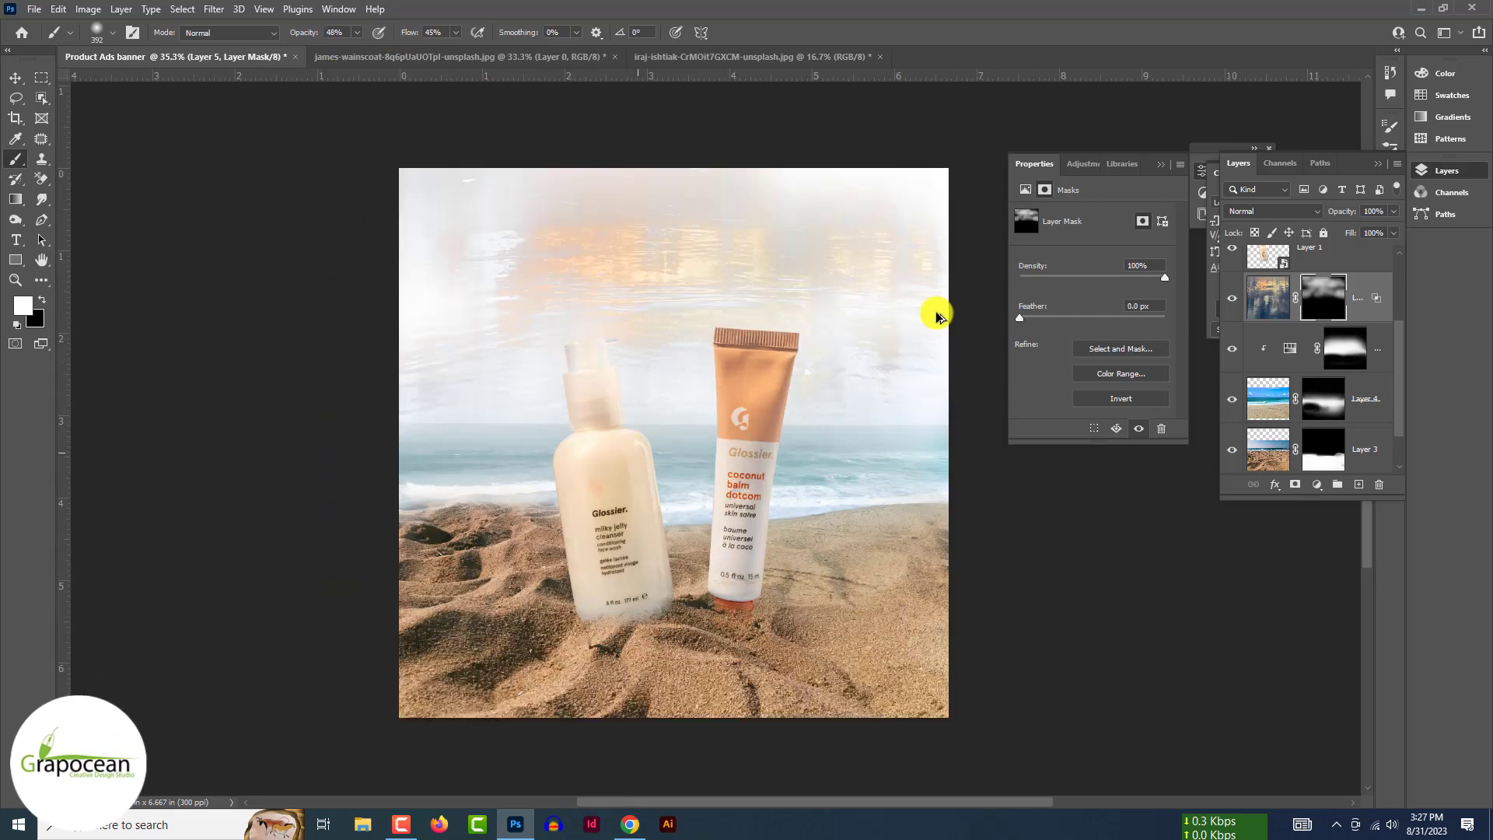
{"action": "scroll", "coordinate": [937, 314], "scroll_direction": "down", "scroll_amount": 3}
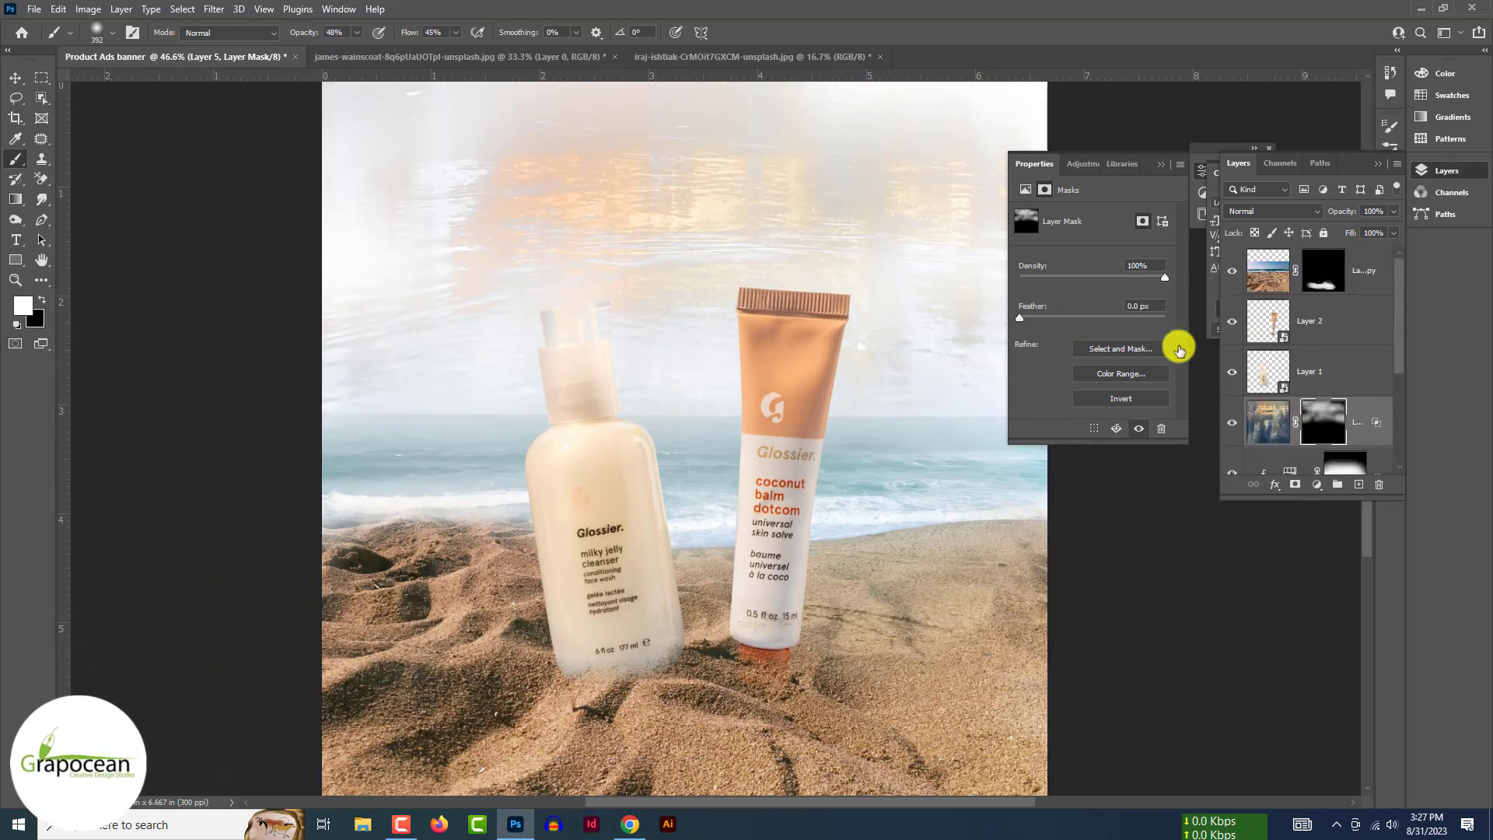
Add a Selective Color adjustment clipped to Layer 5, adjusting whites and neutrals, with the neutrals at cyan +11 and minimum yellow.
{"action": "left_click", "coordinate": [1316, 484]}
{"action": "left_click", "coordinate": [1346, 753]}
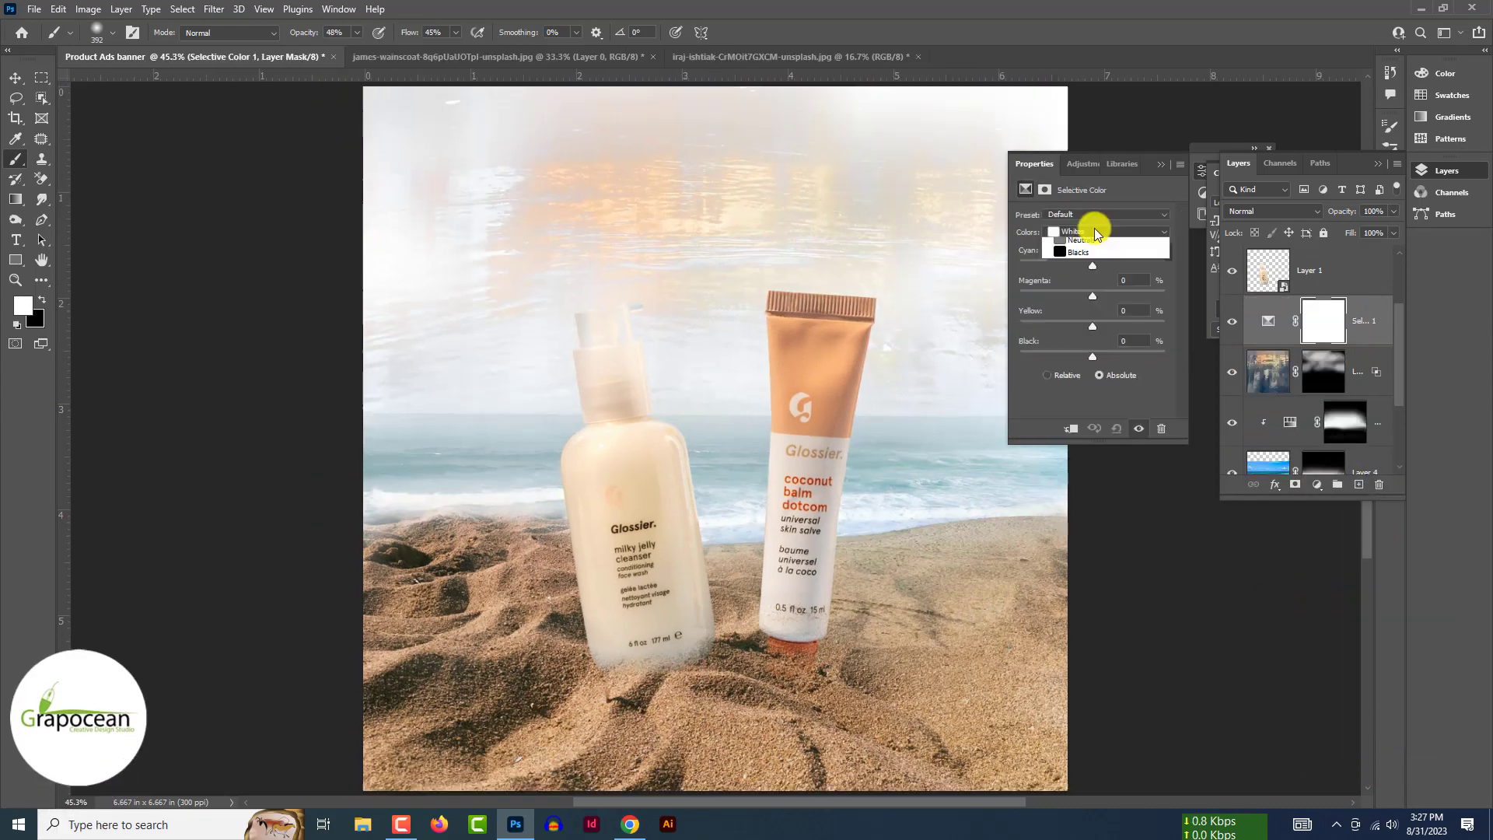
{"action": "left_click_drag", "start_coordinate": [1093, 296], "coordinate": [1087, 287]}
{"action": "left_click_drag", "start_coordinate": [1093, 356], "coordinate": [1147, 354]}
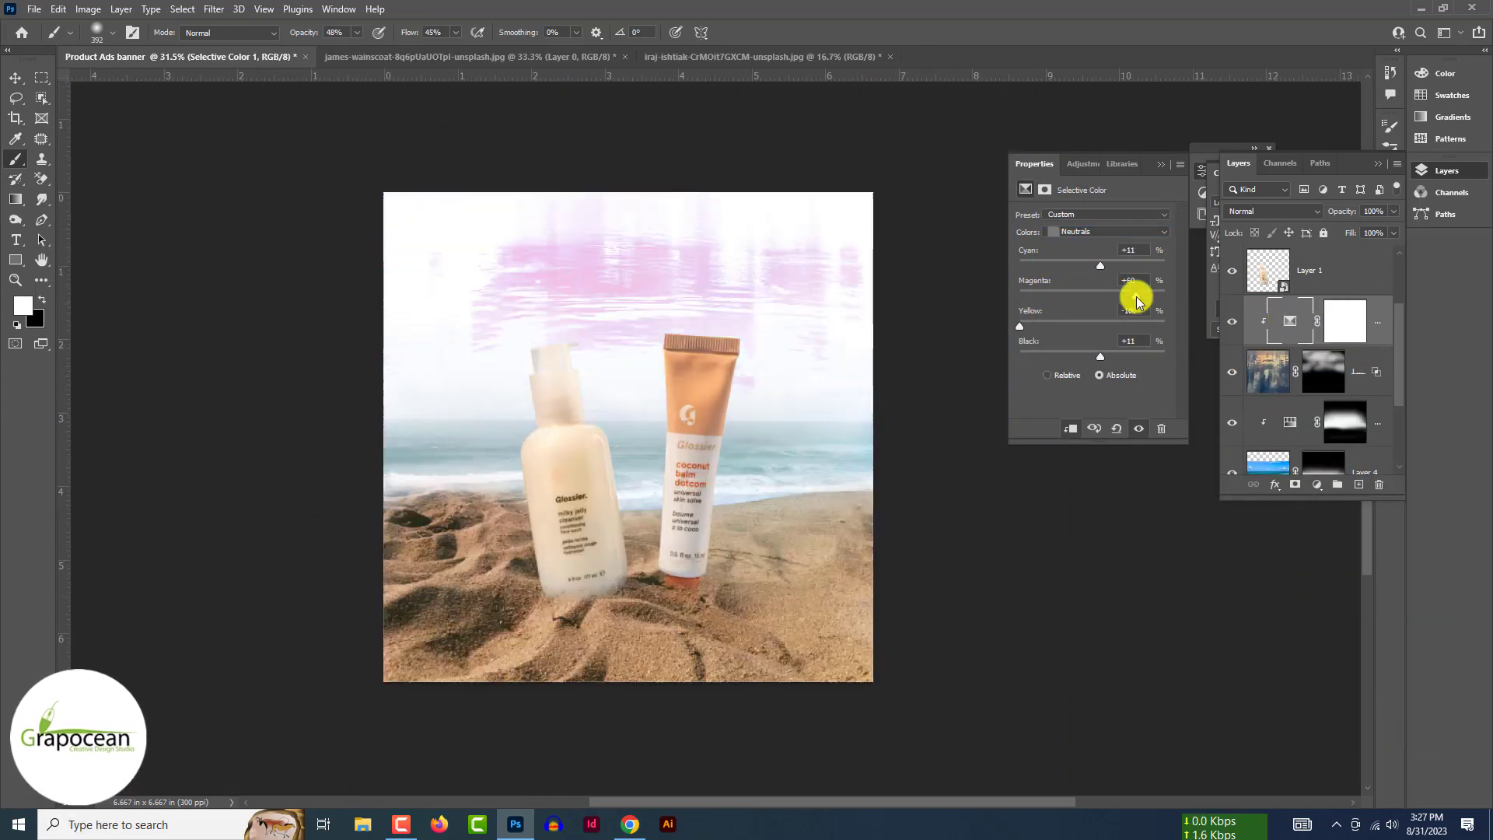
{"action": "left_click_drag", "start_coordinate": [1137, 294], "coordinate": [1084, 295]}
{"action": "mouse_move", "coordinate": [1101, 356]}
{"action": "left_mouse_down"}
{"action": "mouse_move", "coordinate": [1081, 358]}
{"action": "mouse_move", "coordinate": [1103, 358]}
{"action": "left_mouse_up"}
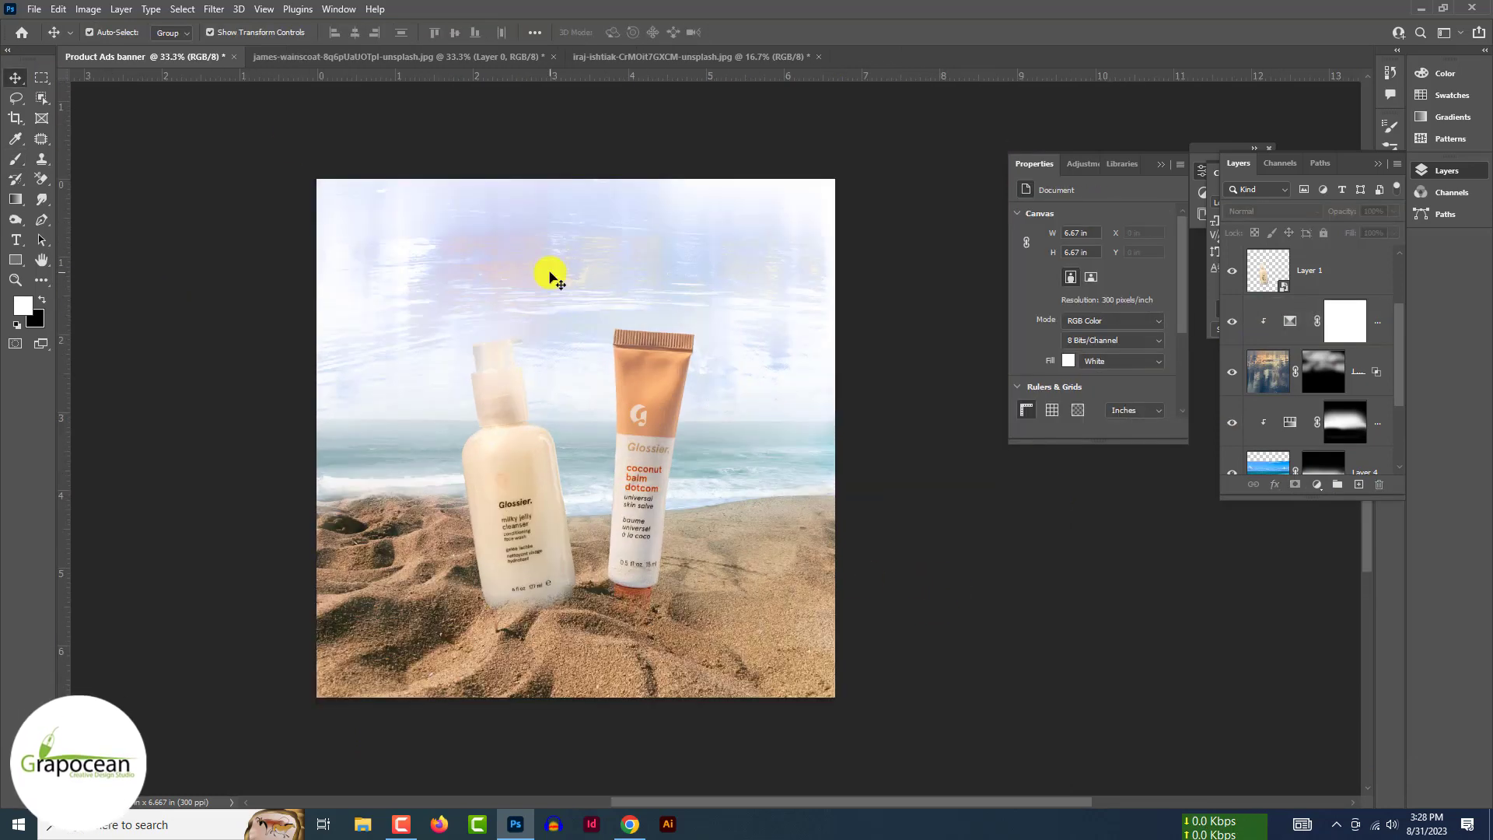
Try a slightly raised Exposure adjustment, painted through an inverted mask across the area above the horizon, and delete it.
{"action": "left_click", "coordinate": [1317, 484]}
{"action": "left_click", "coordinate": [1347, 591]}
{"action": "left_click_drag", "start_coordinate": [1093, 253], "coordinate": [1102, 253]}
{"action": "key", "text": "ctrl+i"}
{"action": "left_click", "coordinate": [15, 159]}
{"action": "left_click_drag", "start_coordinate": [335, 401], "coordinate": [895, 391]}
{"action": "scroll", "coordinate": [595, 418], "scroll_direction": "up", "scroll_amount": 4}
{"action": "key", "text": "x"}
{"action": "key", "text": "Delete"}
Add a Curves adjustment above the sea layer's Hue/Saturation, reshape the curve, invert its mask and paint the effect in along the horizon.
{"action": "left_click", "coordinate": [1317, 484]}
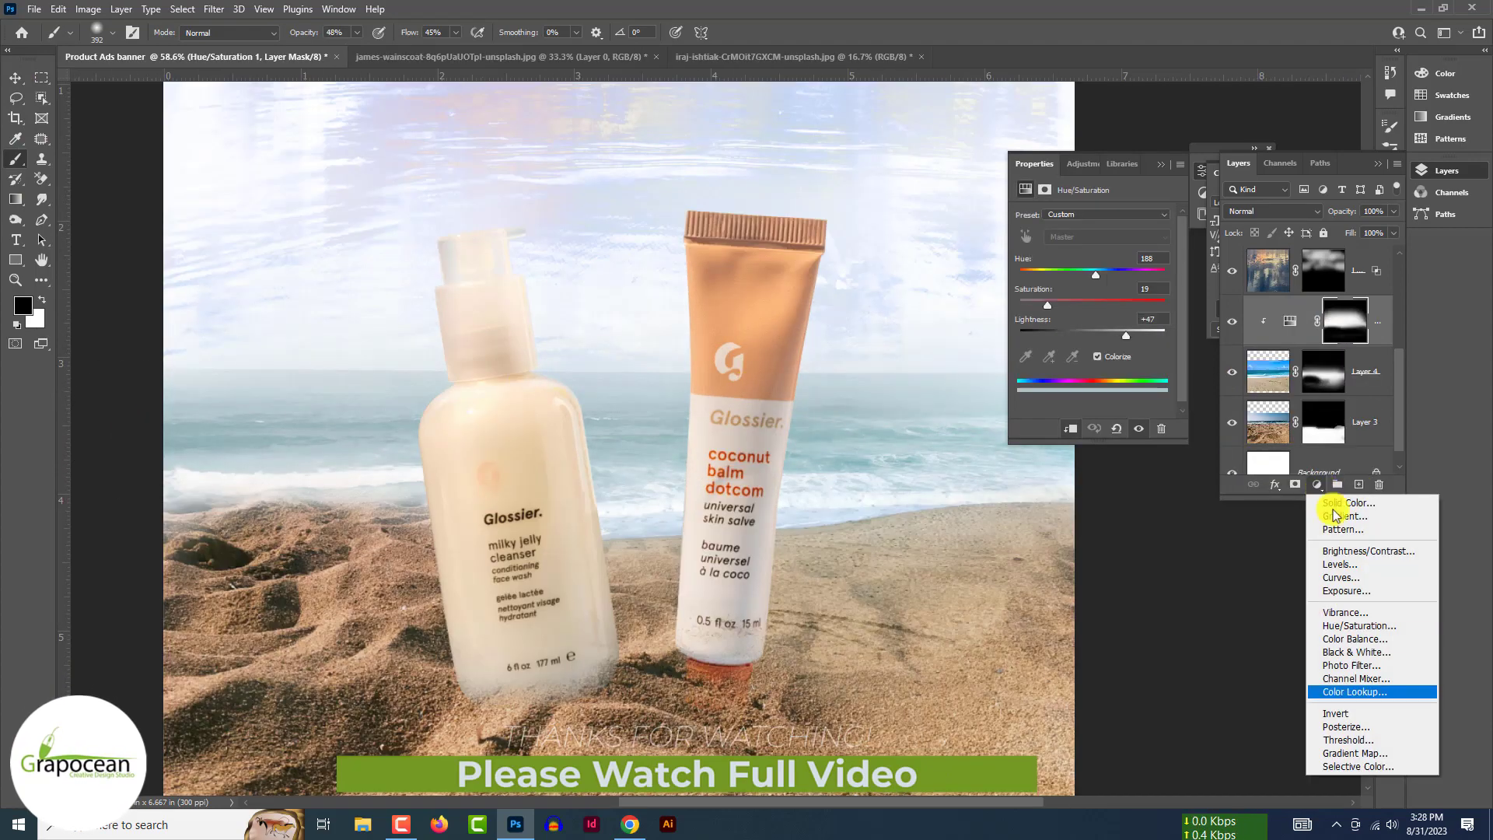
{"action": "left_click", "coordinate": [1341, 578]}
{"action": "left_click_drag", "start_coordinate": [1077, 337], "coordinate": [1079, 344]}
{"action": "left_click_drag", "start_coordinate": [1117, 307], "coordinate": [1122, 301]}
{"action": "key", "text": "ctrl+minus"}
{"action": "key", "text": "ctrl+minus"}
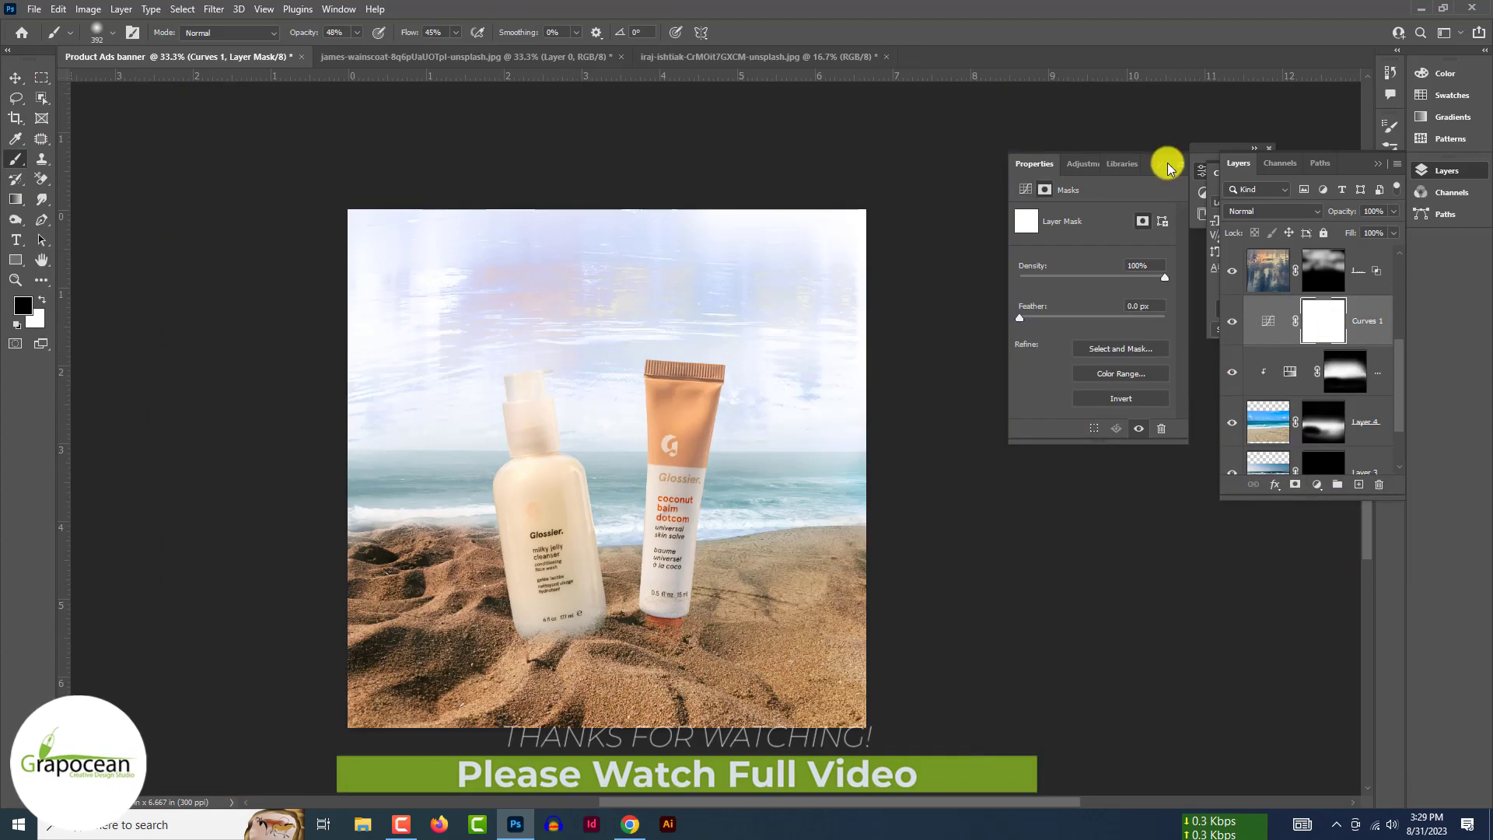
{"action": "left_click", "coordinate": [1160, 164]}
{"action": "key", "text": "ctrl+i"}
{"action": "key", "text": "x"}
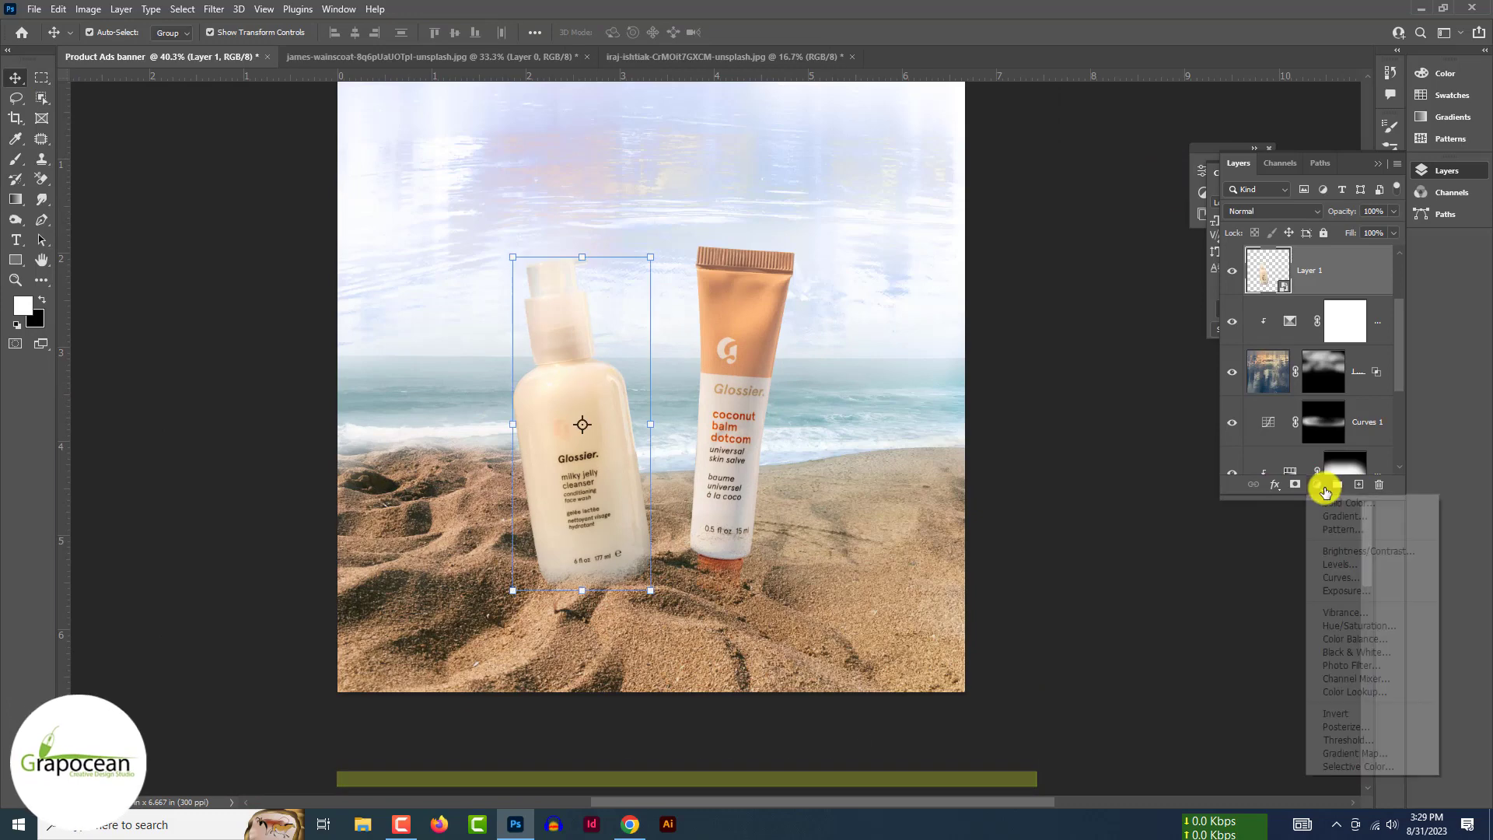
Apply Shadows/Highlights and a Camera Raw filter with exposure +0.05, contrast +24, shadows +25, texture +70 and clarity +44 to the bottle, and start toning the tube.
{"action": "left_click", "coordinate": [88, 9]}
{"action": "left_click", "coordinate": [342, 311]}
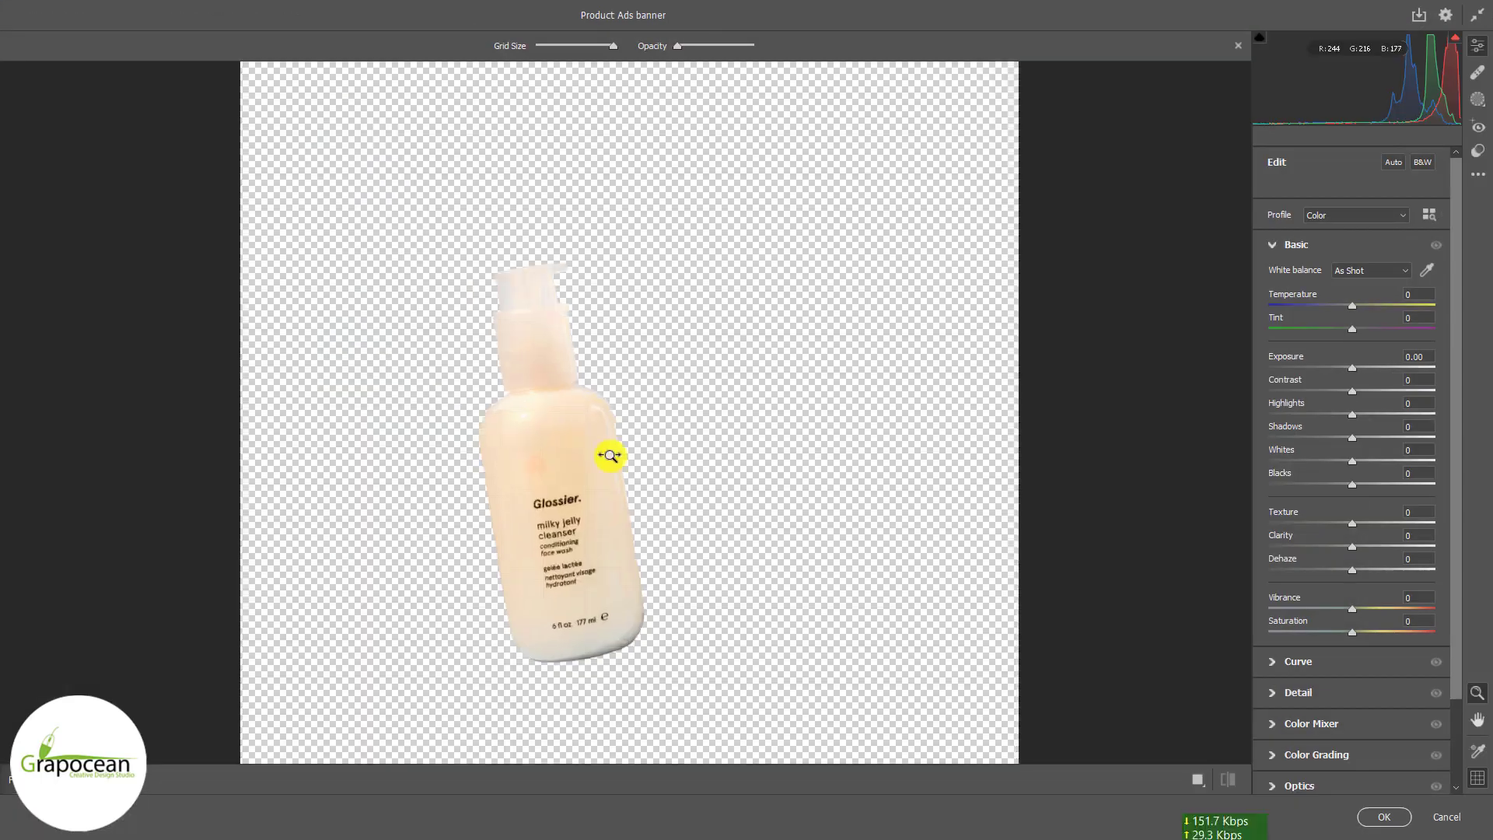
{"action": "left_click", "coordinate": [610, 456]}
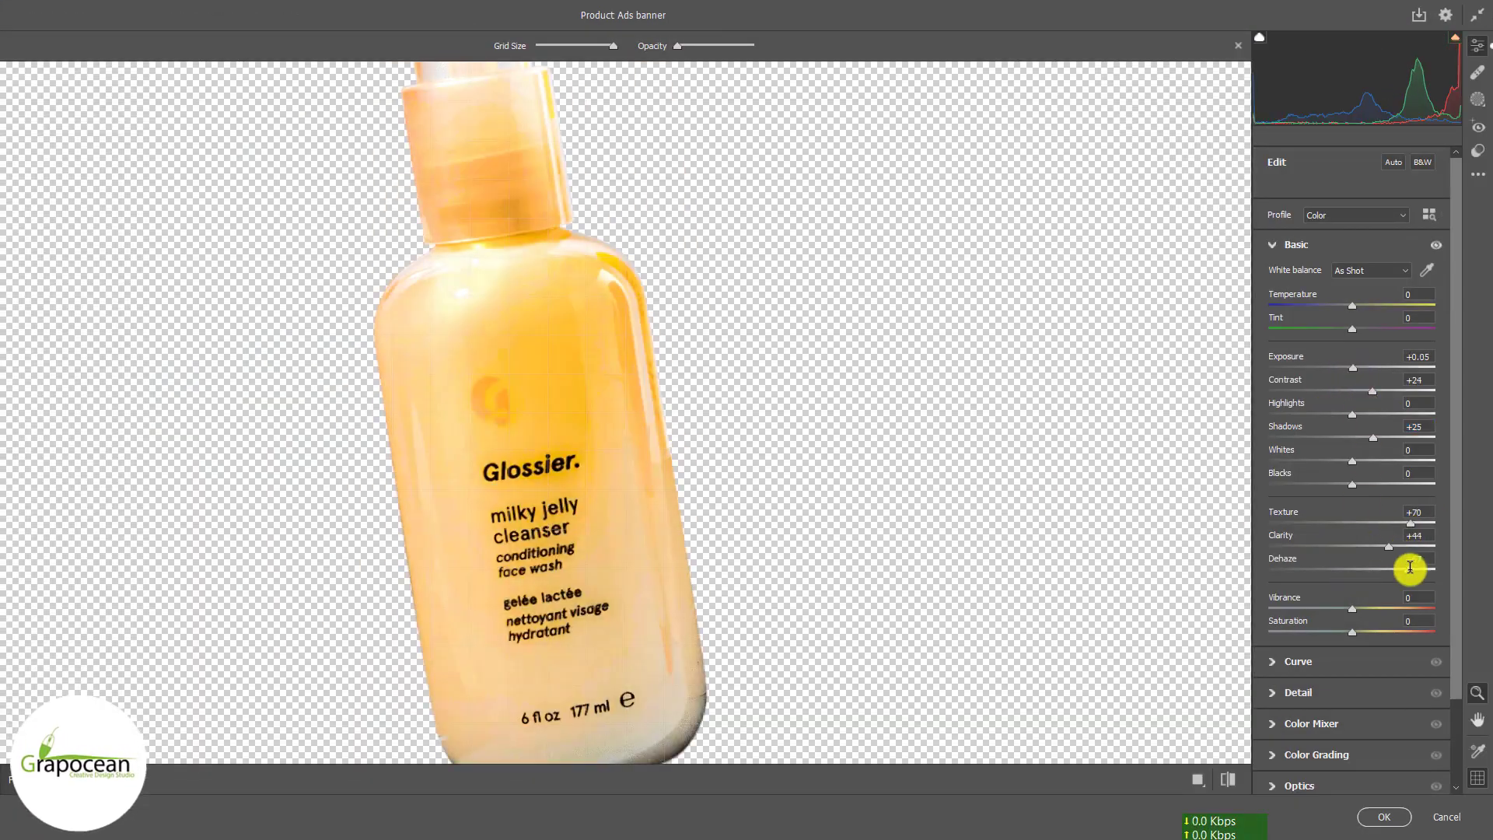
{"action": "left_click", "coordinate": [1384, 817]}
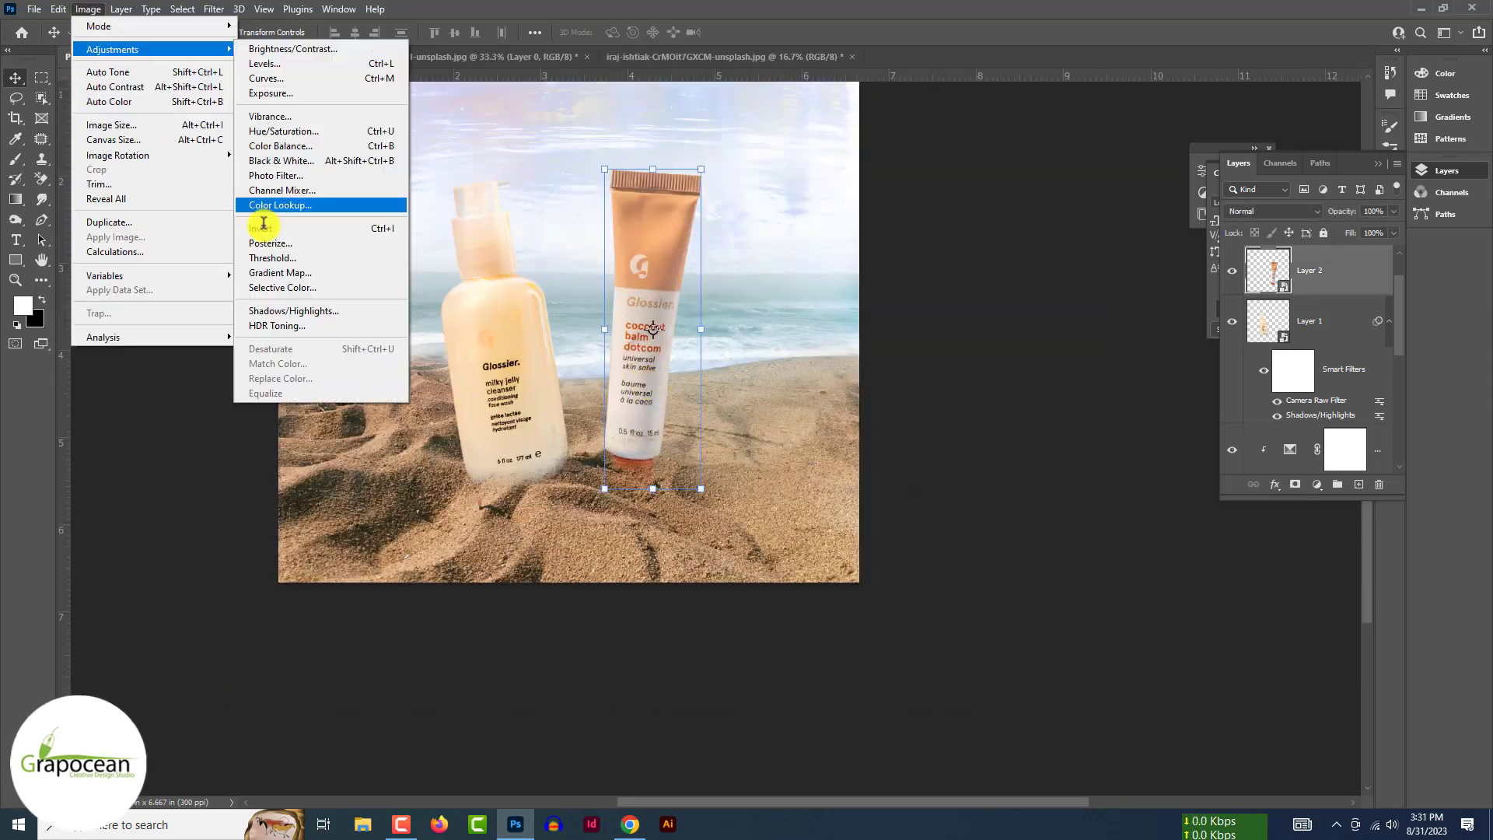
{"action": "left_click", "coordinate": [301, 327]}
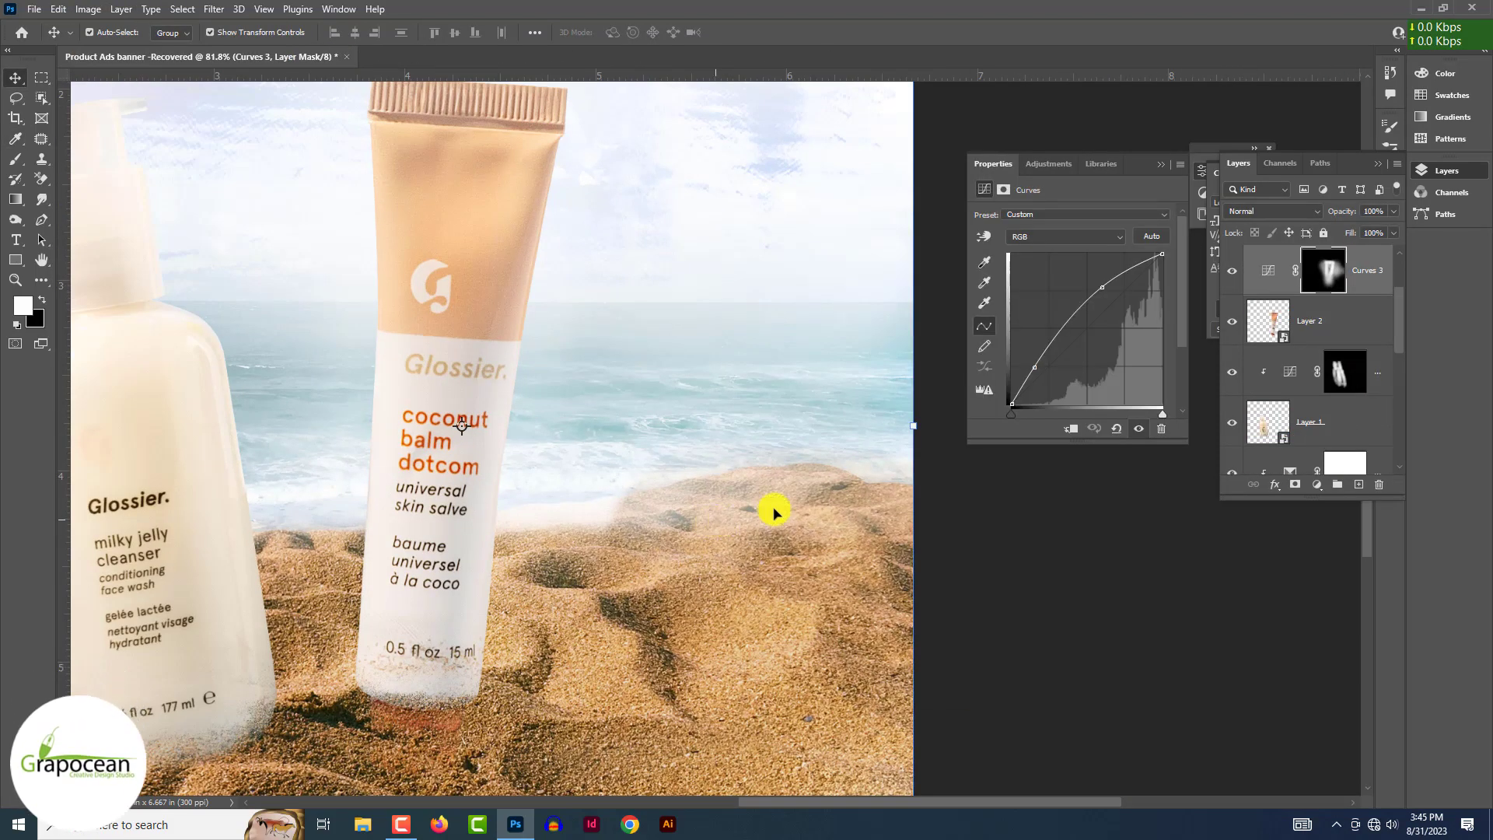
Compare Layer 4 on and off, and paint white on its mask at 38% opacity and 19% flow to reveal more sea beside the tube.
{"action": "scroll", "coordinate": [1280, 417], "scroll_direction": "down", "scroll_amount": 2}
{"action": "left_click", "coordinate": [1236, 325]}
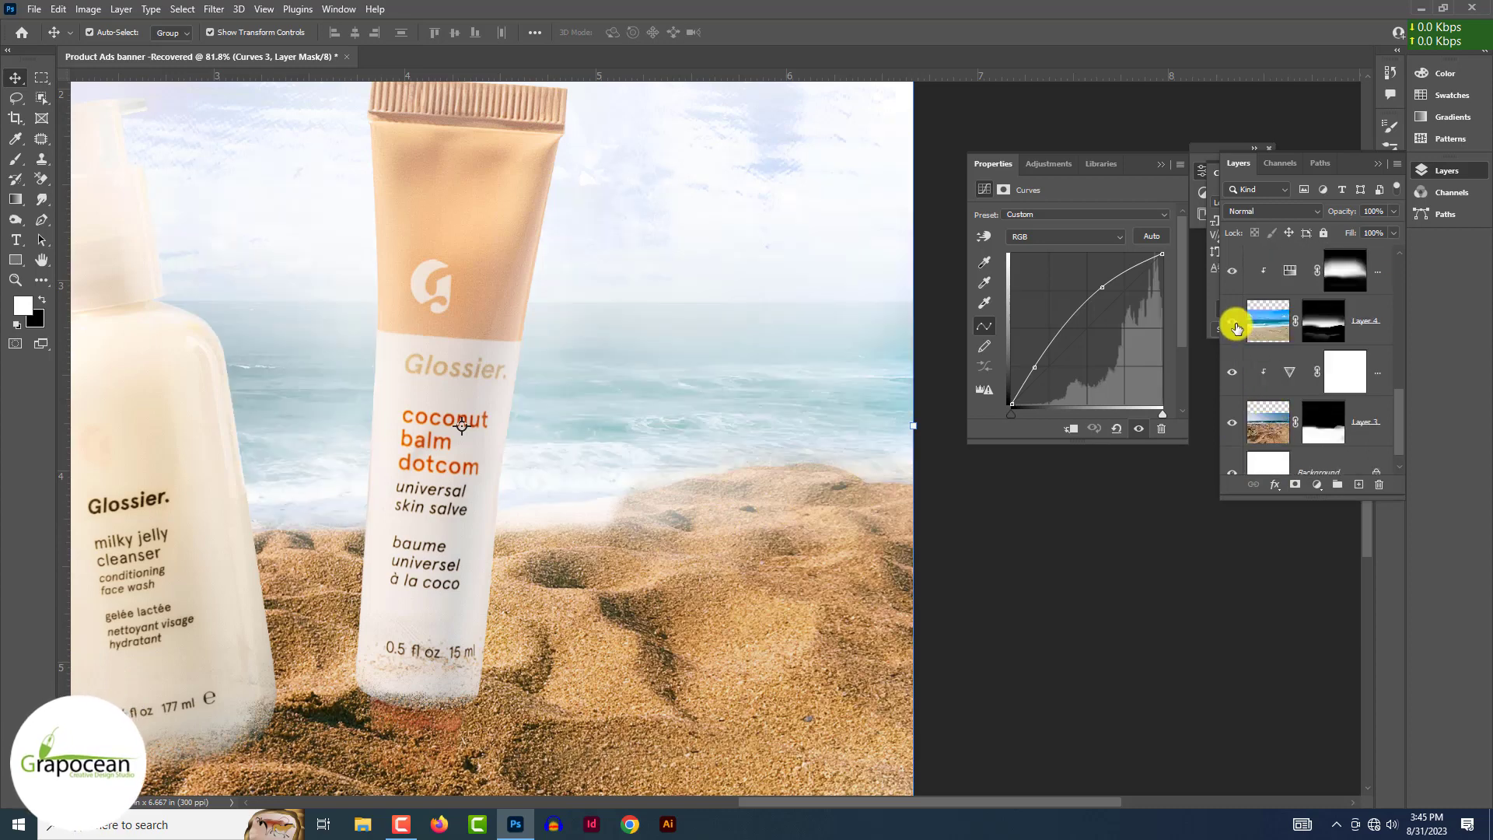
{"action": "left_click", "coordinate": [1237, 324]}
{"action": "left_click", "coordinate": [1236, 324]}
{"action": "left_click", "coordinate": [1236, 325]}
{"action": "left_click", "coordinate": [1236, 325]}
{"action": "left_click", "coordinate": [1322, 321]}
{"action": "left_click", "coordinate": [15, 158]}
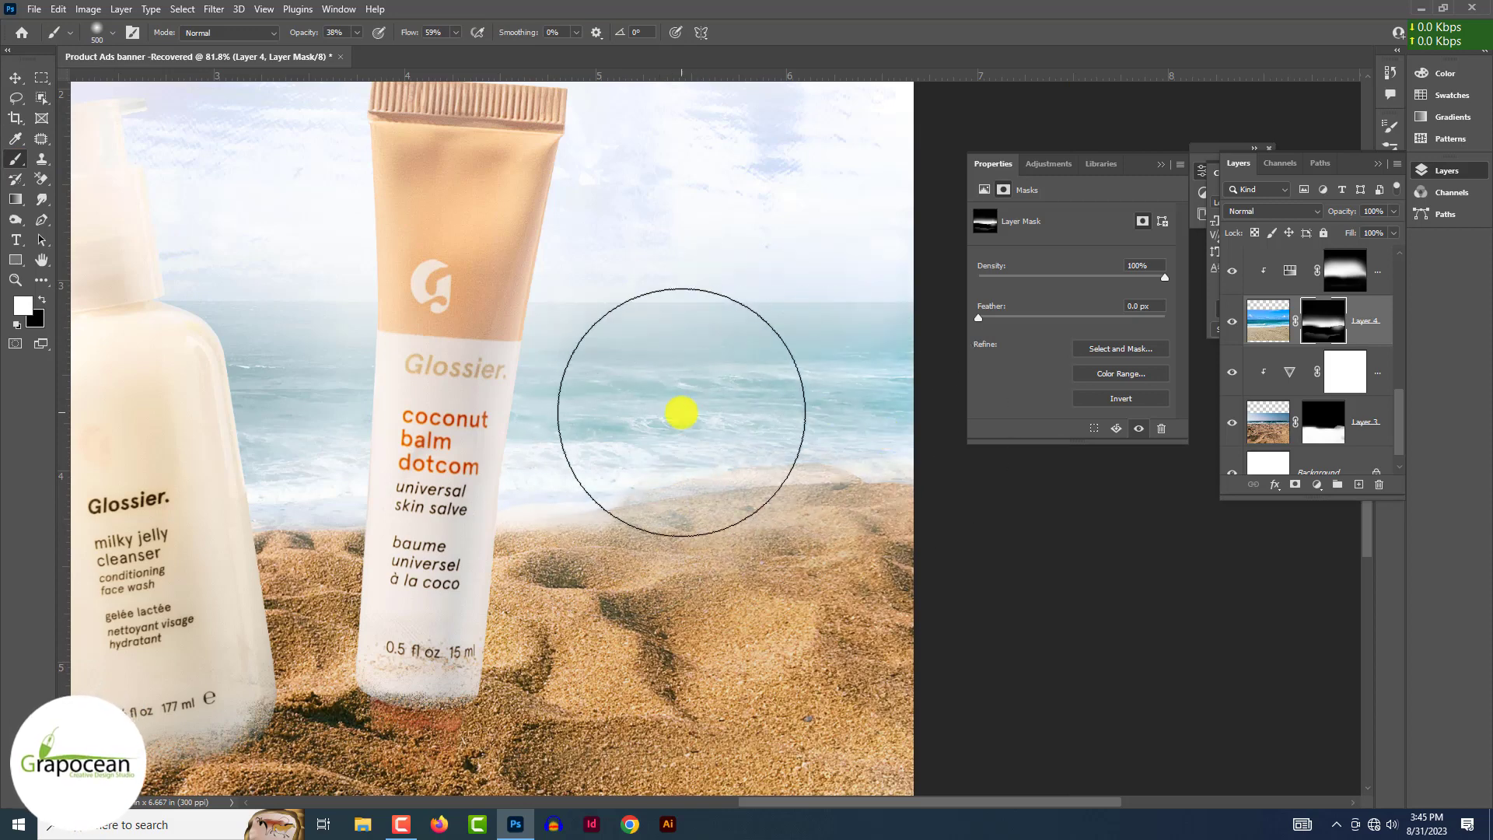
{"action": "mouse_move", "coordinate": [681, 414]}
{"action": "left_mouse_down"}
{"action": "mouse_move", "coordinate": [849, 431]}
{"action": "mouse_move", "coordinate": [930, 422]}
{"action": "left_mouse_up"}
{"action": "scroll", "coordinate": [614, 452], "scroll_direction": "down", "scroll_amount": 4}
{"action": "mouse_move", "coordinate": [803, 503]}
{"action": "left_mouse_down"}
{"action": "mouse_move", "coordinate": [723, 833]}
{"action": "mouse_move", "coordinate": [734, 817]}
{"action": "left_mouse_up"}
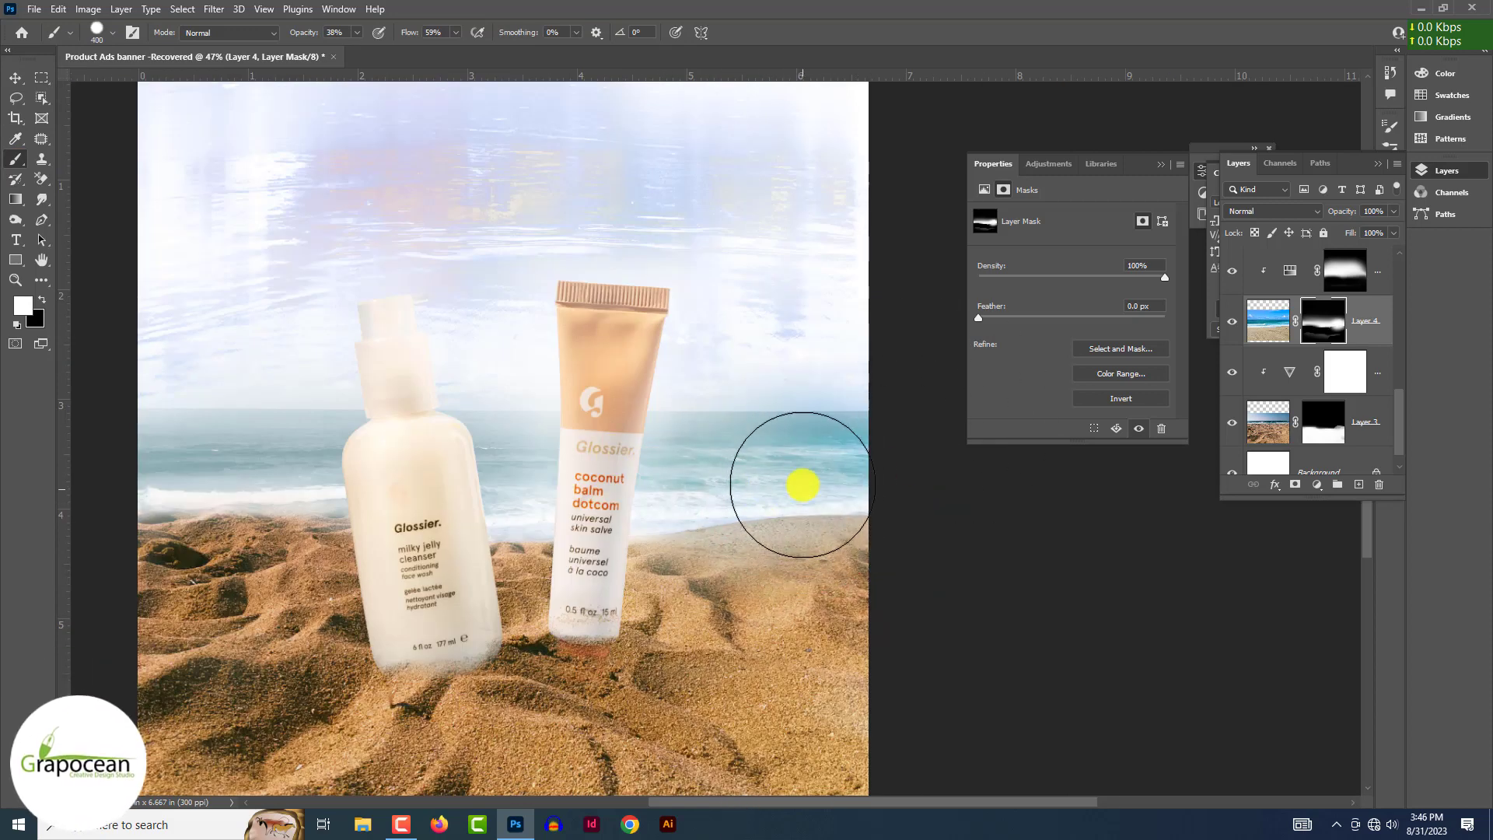
Reduce the brush to 90 px and touch up Layer 4's mask along the shoreline on both sides of the products.
{"action": "key", "text": "bracketleft"}
{"action": "key", "text": "bracketleft"}
{"action": "key", "text": "bracketleft"}
{"action": "key", "text": "bracketleft"}
{"action": "key", "text": "bracketleft"}
{"action": "key", "text": "bracketleft"}
{"action": "key", "text": "bracketleft"}
{"action": "key", "text": "bracketleft"}
{"action": "key", "text": "x"}
{"action": "scroll", "coordinate": [760, 556], "scroll_direction": "up", "scroll_amount": 4}
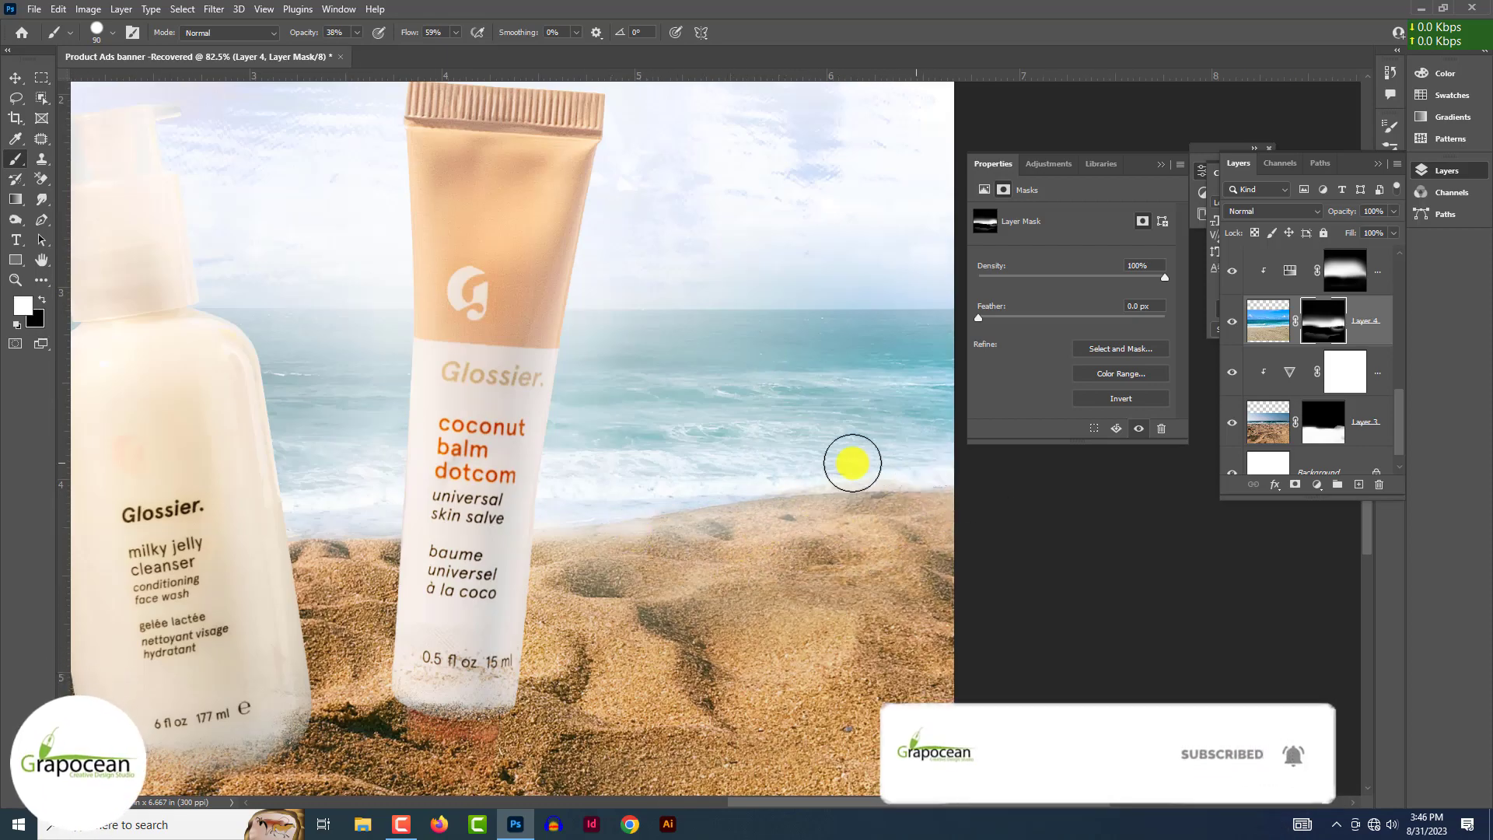
{"action": "scroll", "coordinate": [1006, 456], "scroll_direction": "down", "scroll_amount": 3}
{"action": "scroll", "coordinate": [388, 636], "scroll_direction": "up", "scroll_amount": 5}
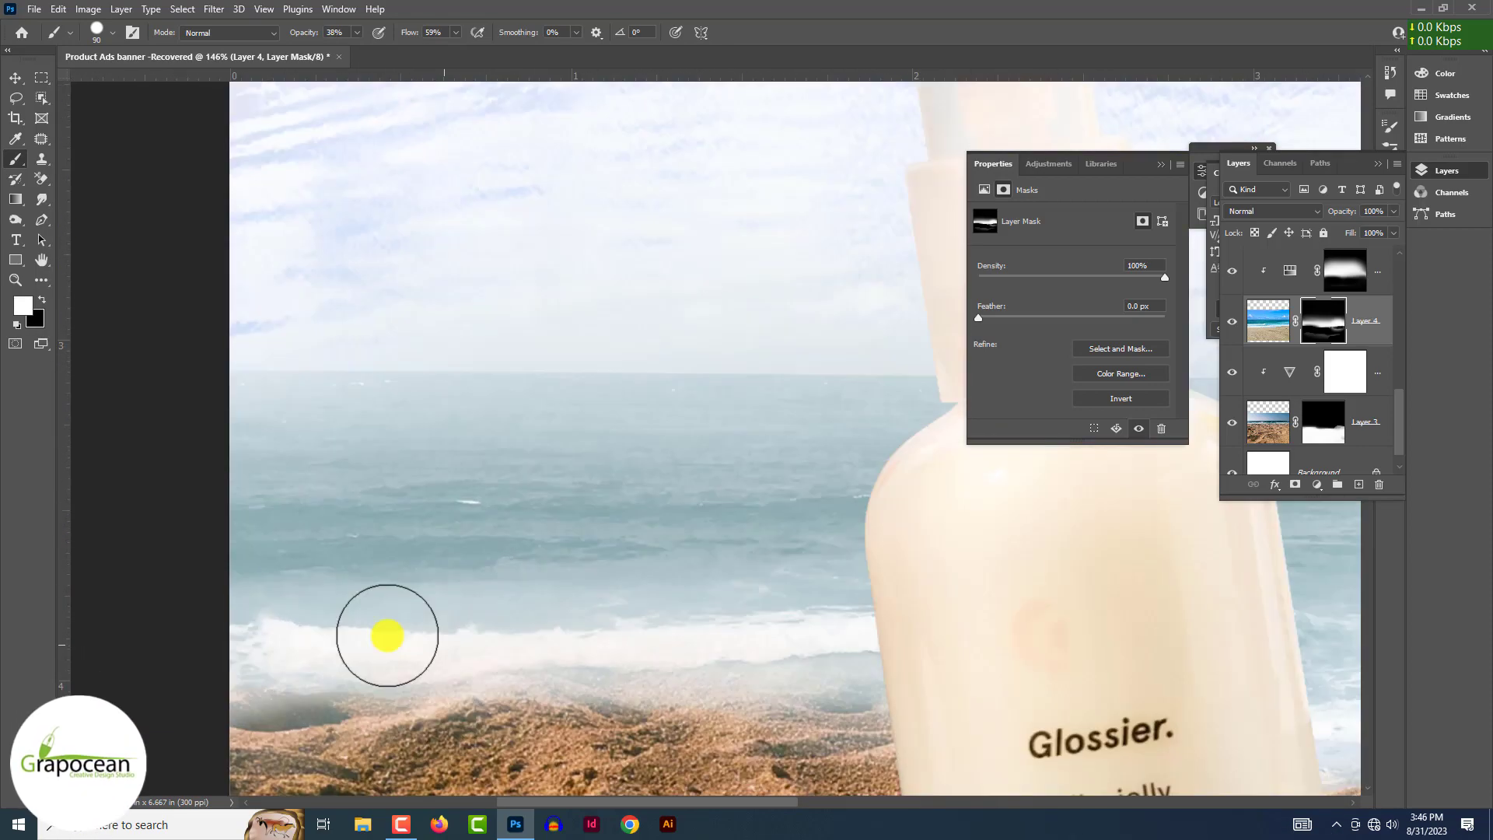
{"action": "scroll", "coordinate": [436, 637], "scroll_direction": "down", "scroll_amount": 2}
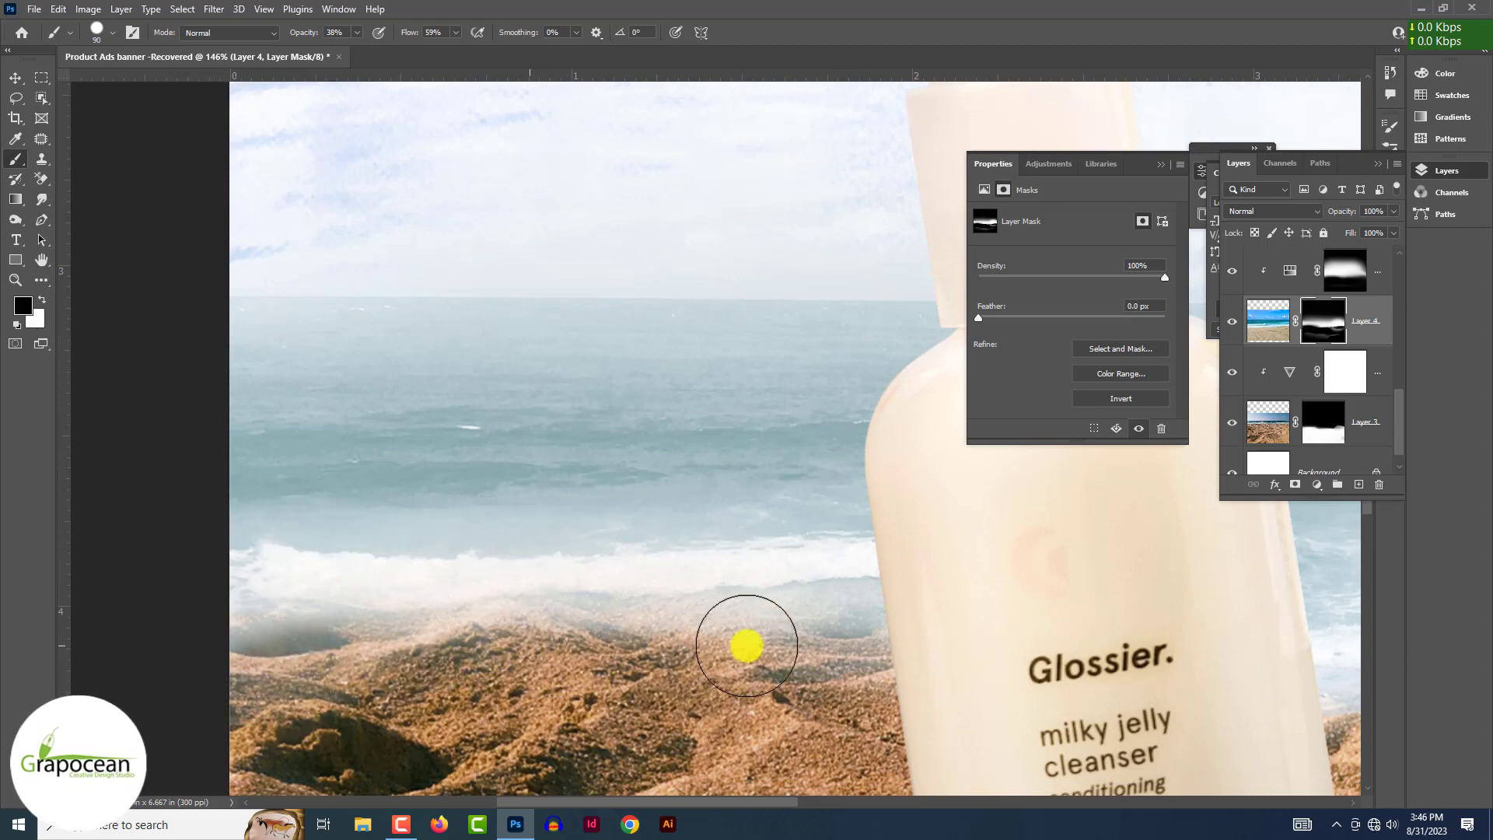
Paint white on Layer 3's mask with a brush of about 104 px to restore crisp sand along the shoreline behind the bottle.
{"action": "left_click", "coordinate": [1234, 428]}
{"action": "left_click", "coordinate": [1233, 426]}
{"action": "left_click", "coordinate": [1323, 422]}
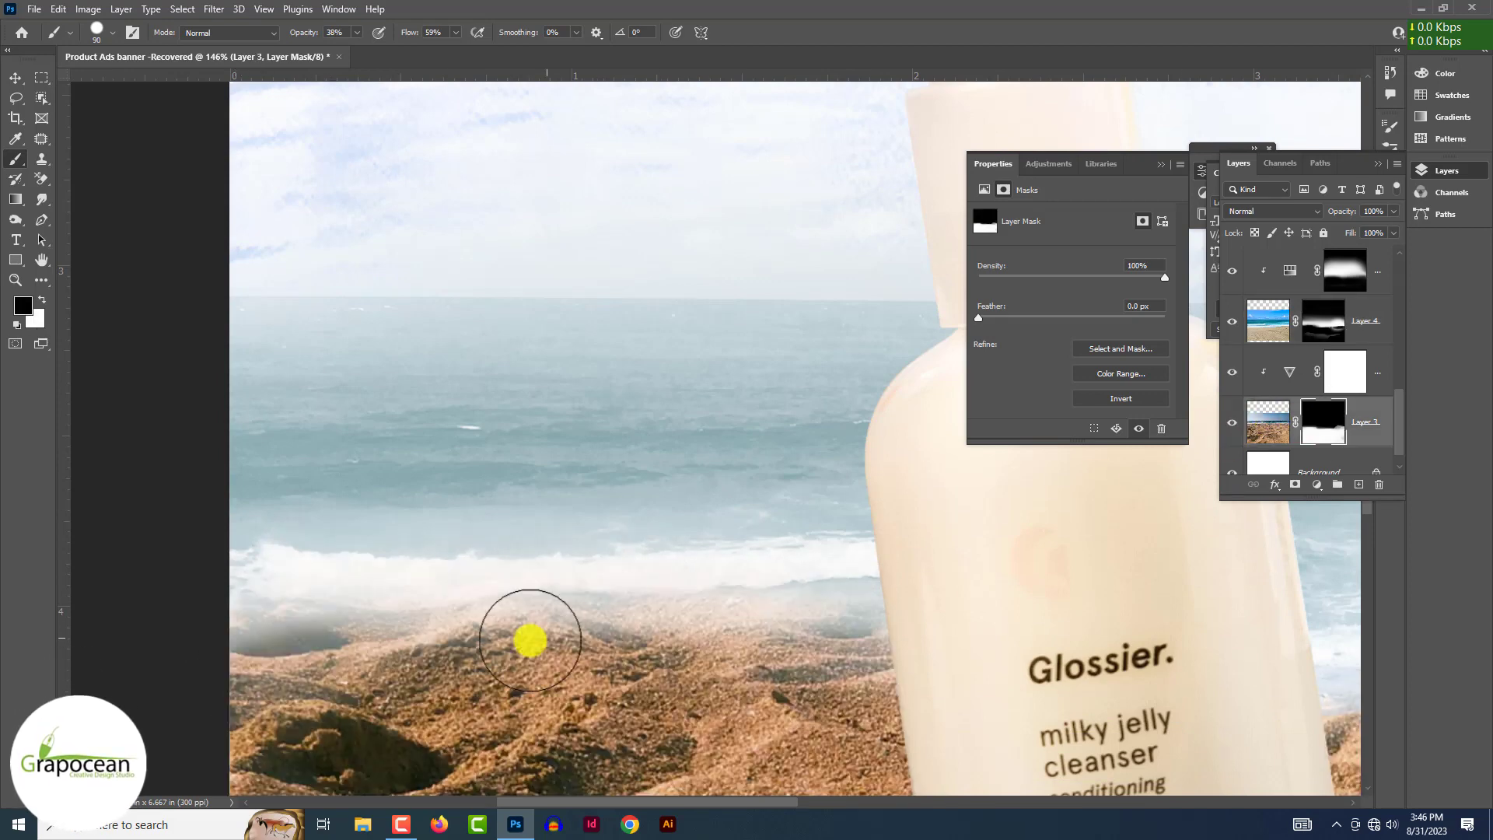
{"action": "key", "text": "x"}
{"action": "mouse_move", "coordinate": [529, 641]}
{"action": "left_mouse_down"}
{"action": "mouse_move", "coordinate": [827, 637]}
{"action": "mouse_move", "coordinate": [535, 660]}
{"action": "mouse_move", "coordinate": [786, 650]}
{"action": "left_mouse_up"}
{"action": "left_click_drag", "start_coordinate": [647, 653], "coordinate": [655, 654], "text": "alt"}
{"action": "left_click_drag", "start_coordinate": [487, 658], "coordinate": [256, 667]}
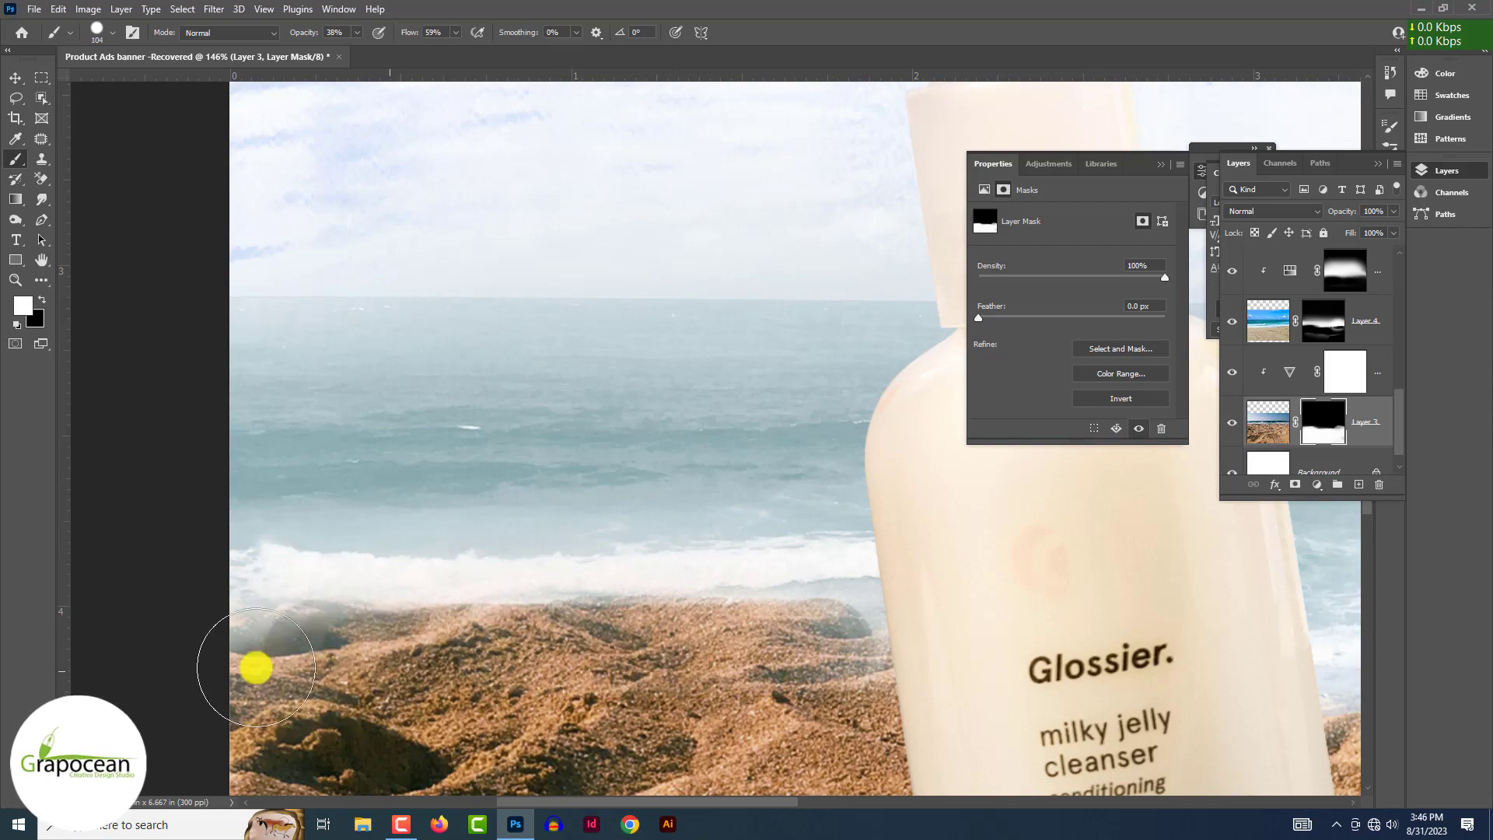
{"action": "left_click_drag", "start_coordinate": [886, 655], "coordinate": [926, 655]}
{"action": "scroll", "coordinate": [825, 644], "scroll_direction": "down", "scroll_amount": 8}
{"action": "scroll", "coordinate": [576, 644], "scroll_direction": "up", "scroll_amount": 6}
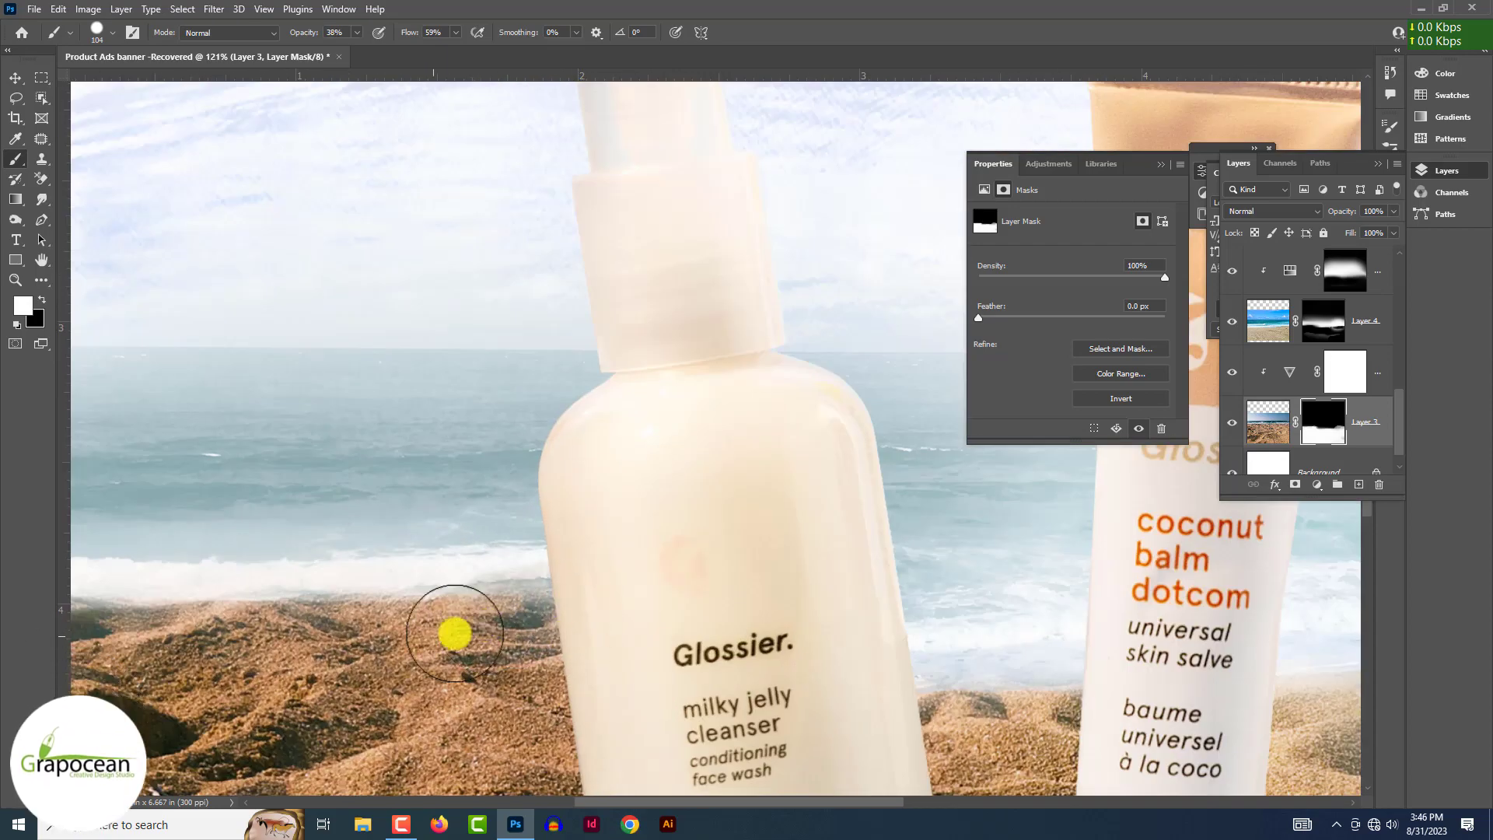
{"action": "scroll", "coordinate": [467, 674], "scroll_direction": "down", "scroll_amount": 4}
{"action": "scroll", "coordinate": [623, 702], "scroll_direction": "up", "scroll_amount": 3}
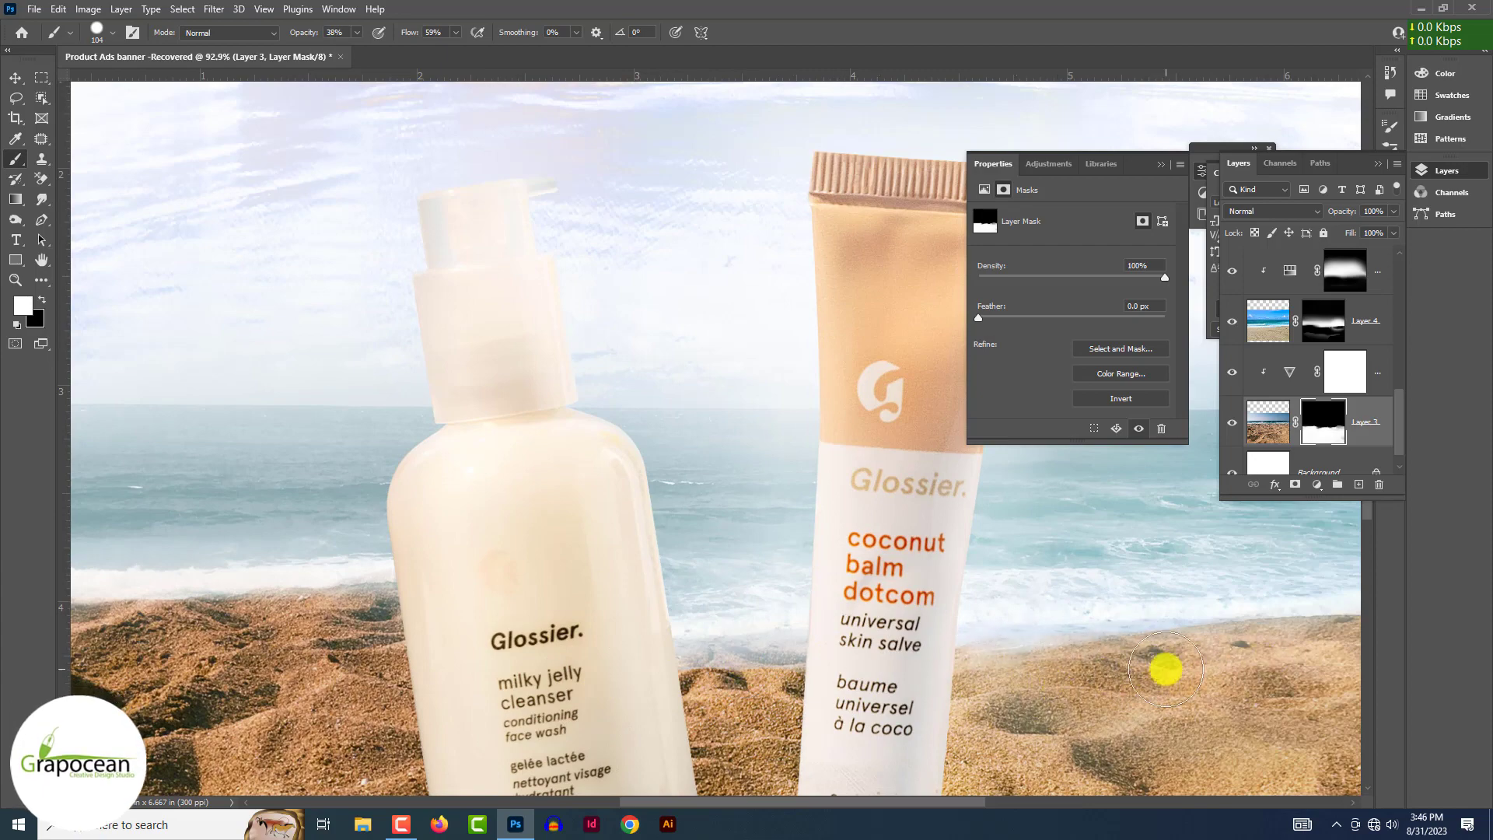
{"action": "scroll", "coordinate": [576, 688], "scroll_direction": "down", "scroll_amount": 4}
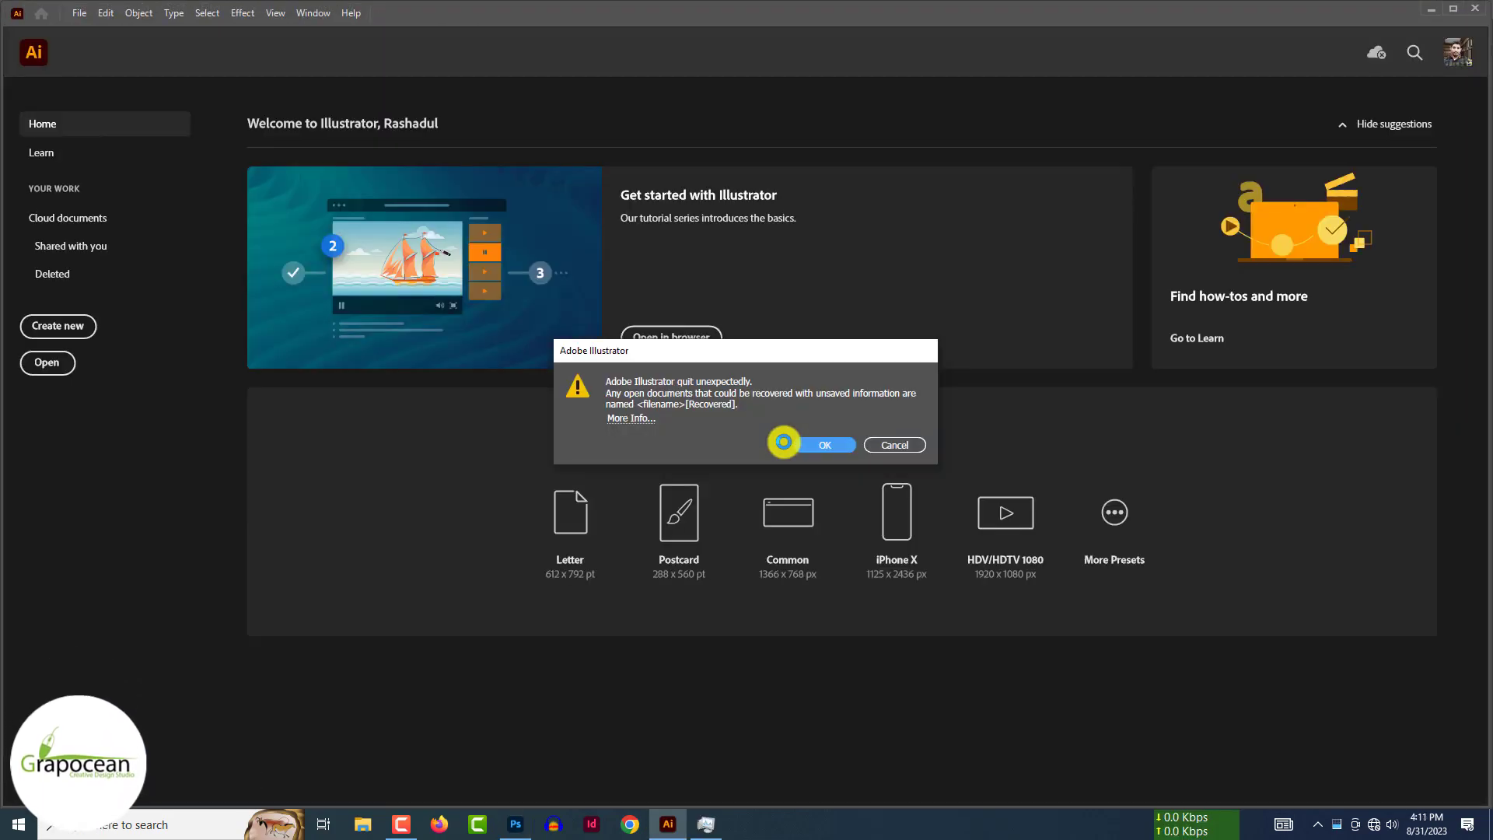
Switch to Adobe Illustrator, dismiss the recovery notice and create a square CMYK document in pixels with 300 ppi raster effects.
{"action": "left_click", "coordinate": [787, 448]}
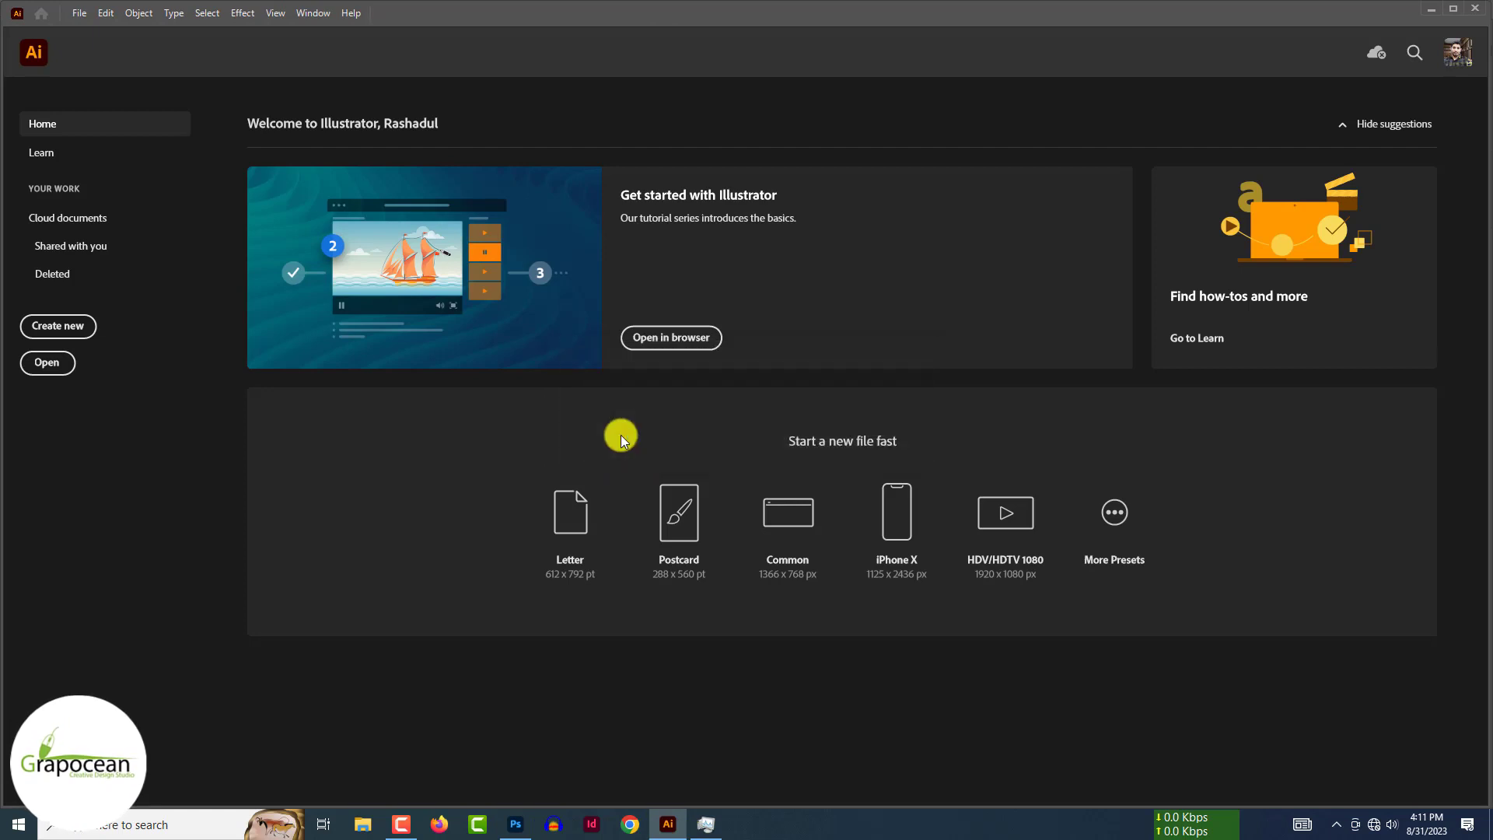
{"action": "left_click", "coordinate": [1453, 8]}
{"action": "key", "text": "ctrl+n"}
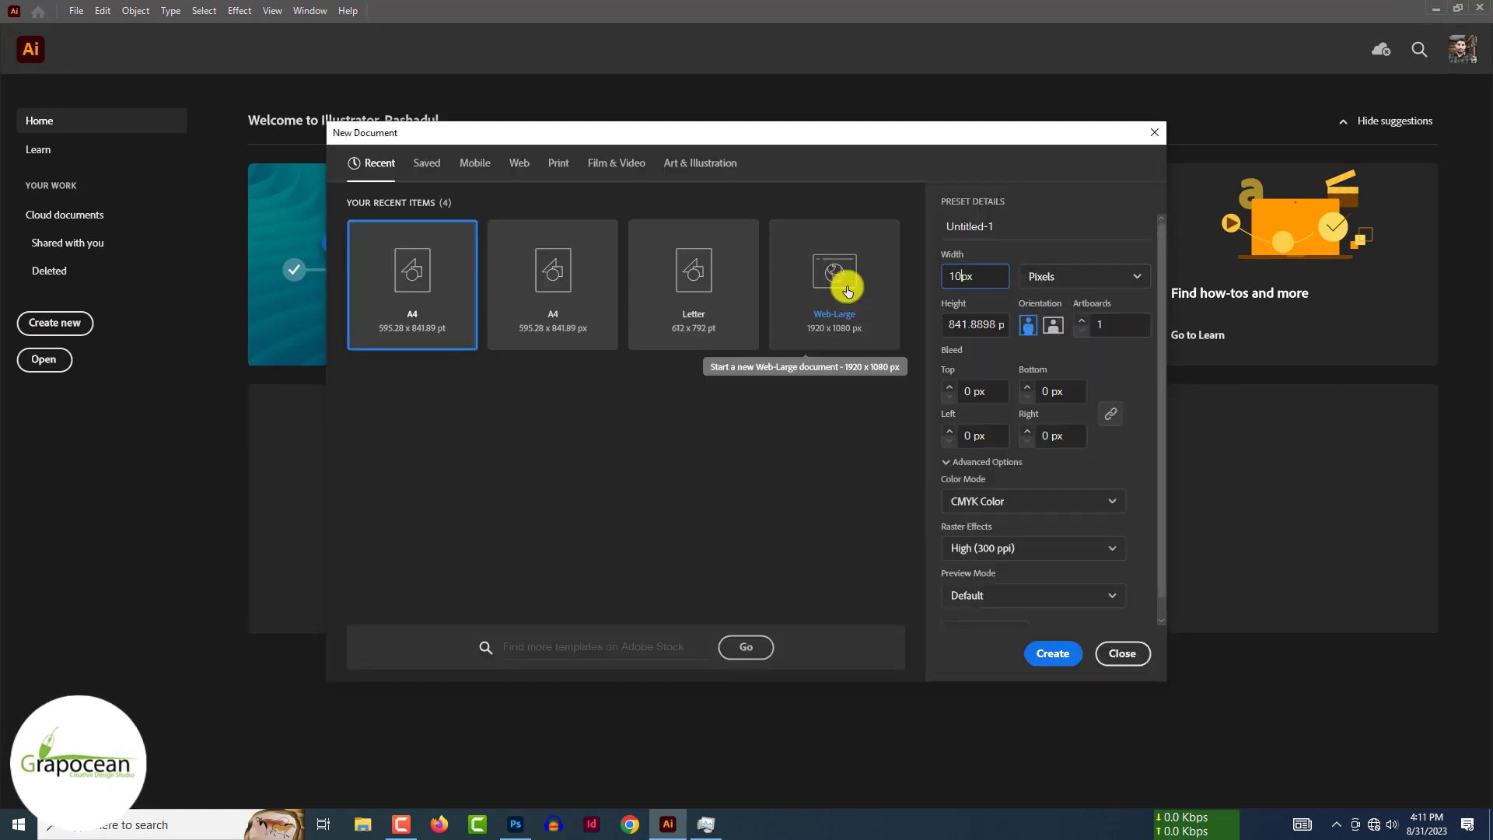
{"action": "key", "text": "Escape"}
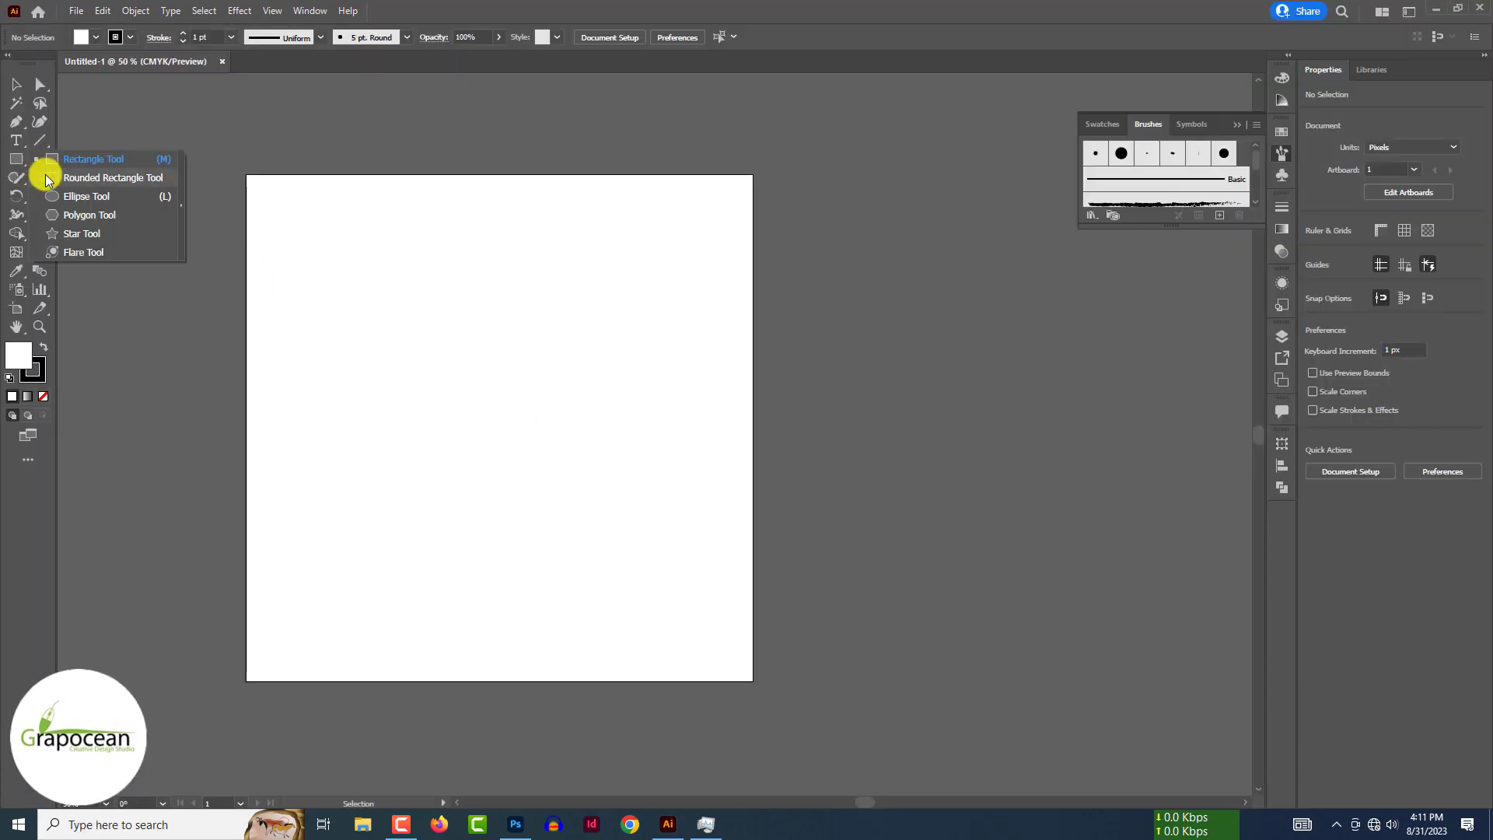
Draw a pointed-top white hexagon about 124 by 143 px without a stroke, outside the artboard.
{"action": "left_click", "coordinate": [1282, 131]}
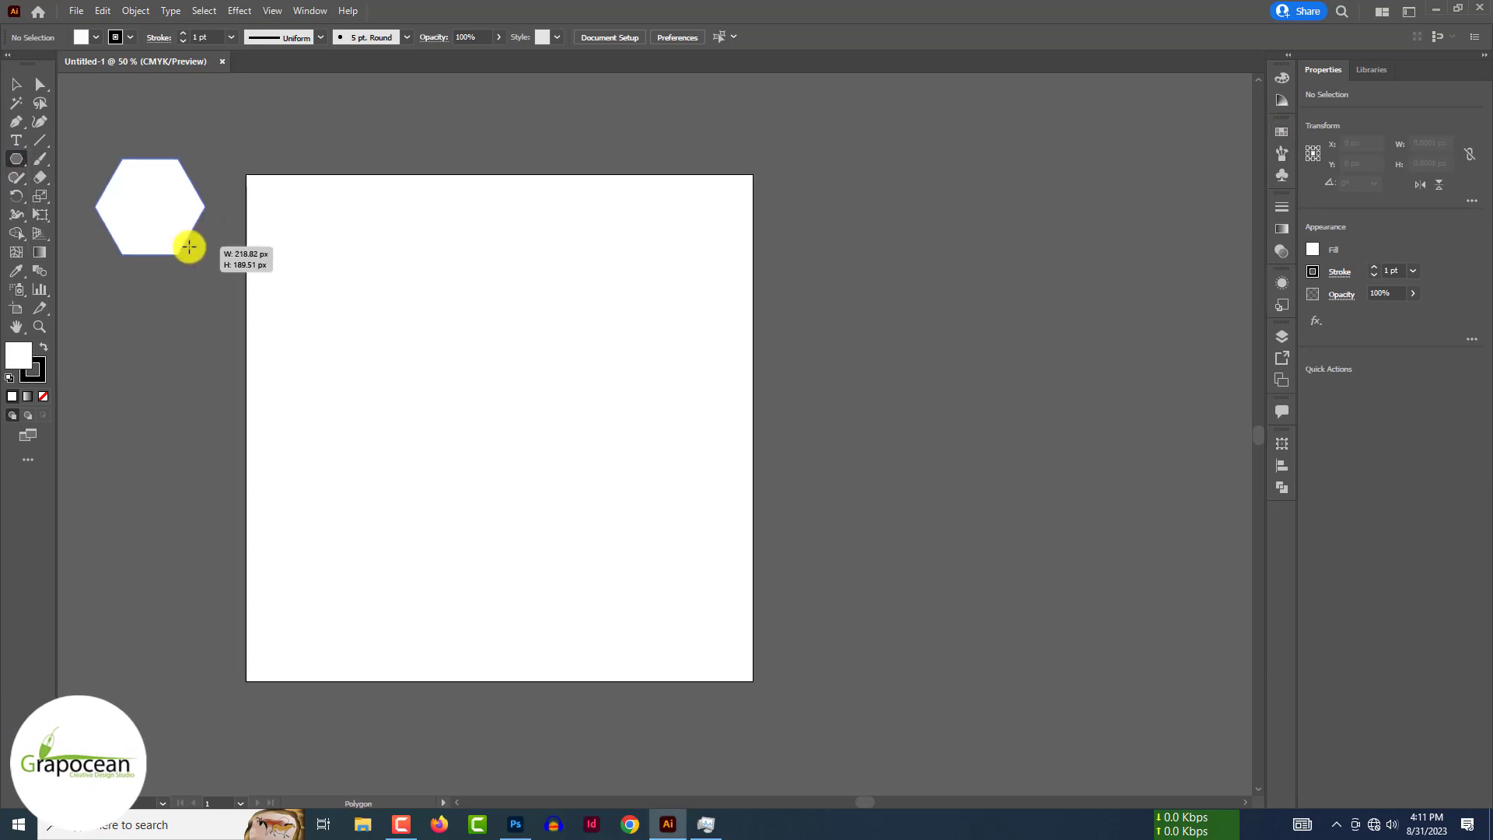
{"action": "left_click_drag", "start_coordinate": [190, 244], "coordinate": [170, 297]}
{"action": "left_click", "coordinate": [17, 86]}
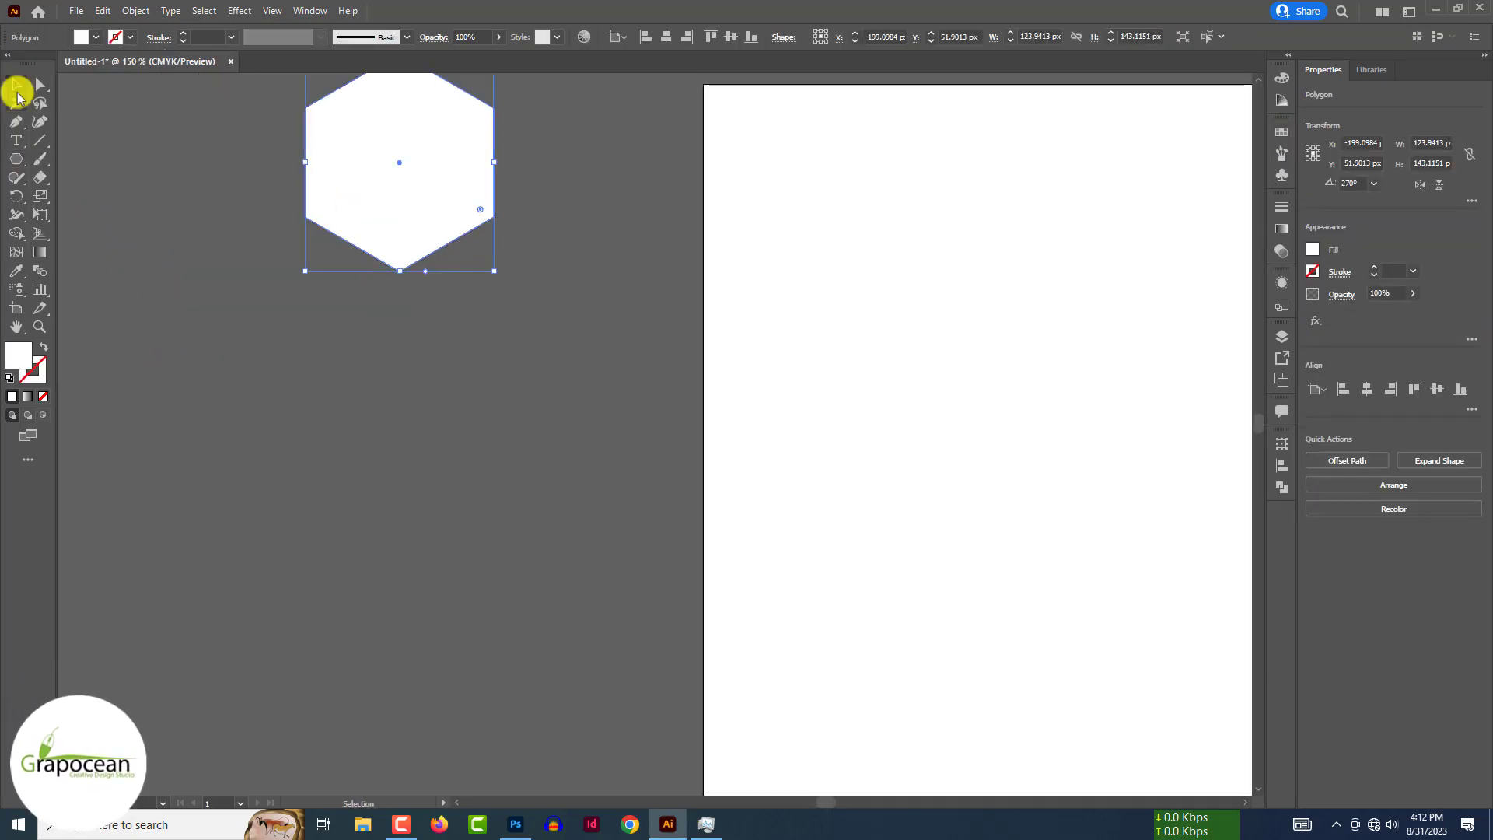
Apply a freeform gradient to the hexagon and lighten its top, upper-left and bottom colour stops.
{"action": "scroll", "coordinate": [316, 109], "scroll_direction": "up", "scroll_amount": 2}
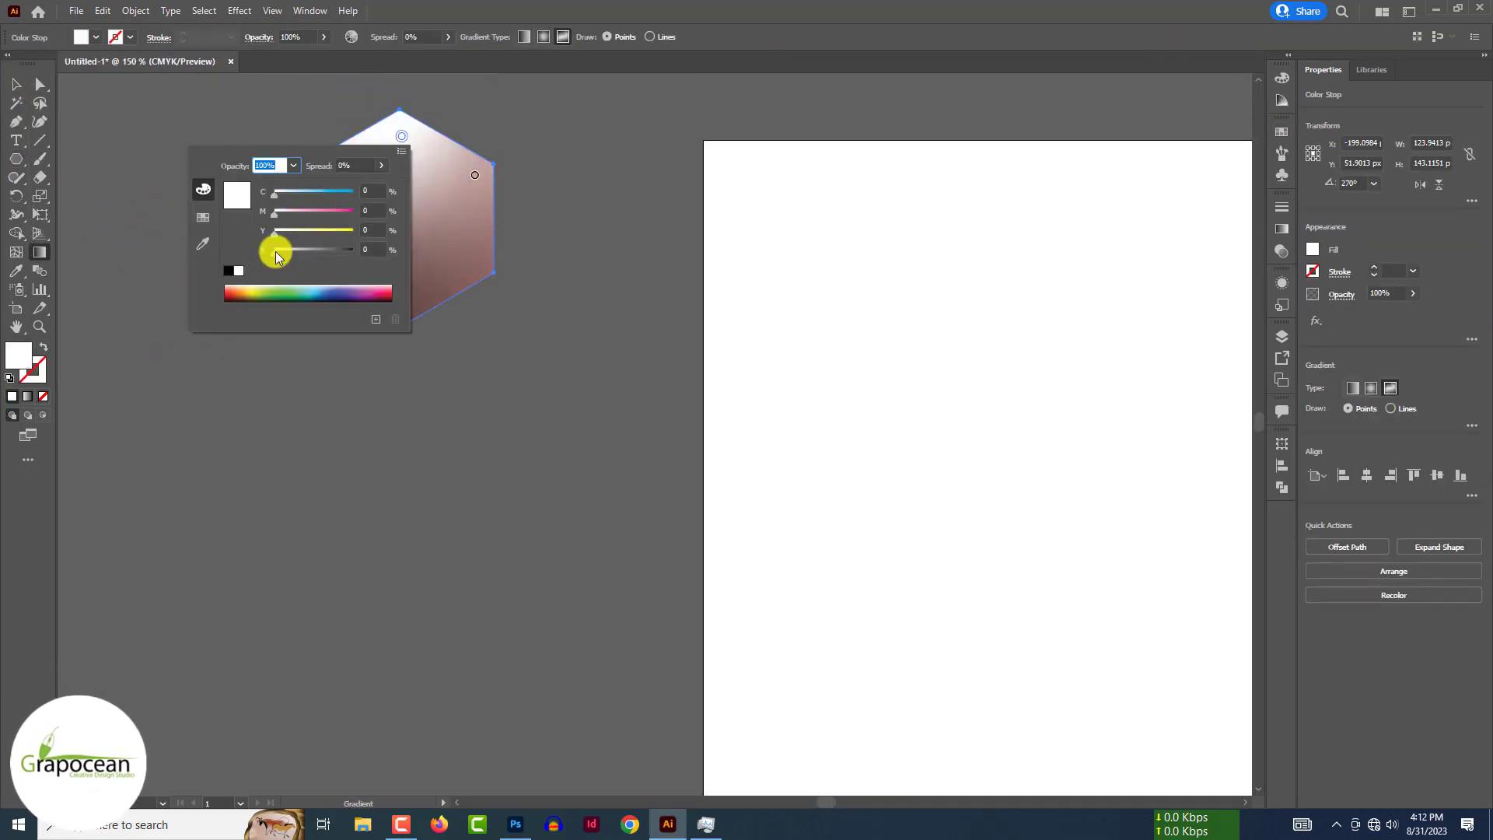
{"action": "left_click_drag", "start_coordinate": [273, 244], "coordinate": [352, 238]}
{"action": "double_click", "coordinate": [324, 176]}
{"action": "left_click_drag", "start_coordinate": [220, 293], "coordinate": [206, 293]}
{"action": "double_click", "coordinate": [400, 306]}
{"action": "left_click_drag", "start_coordinate": [311, 382], "coordinate": [198, 341]}
Tint the hexagon's lower-left gradient stop very pale pink and set its bottom stop to white.
{"action": "double_click", "coordinate": [323, 263]}
{"action": "left_click_drag", "start_coordinate": [243, 361], "coordinate": [196, 361]}
{"action": "left_click_drag", "start_coordinate": [213, 381], "coordinate": [196, 380]}
{"action": "left_click_drag", "start_coordinate": [240, 324], "coordinate": [196, 323]}
{"action": "double_click", "coordinate": [400, 306]}
{"action": "left_click_drag", "start_coordinate": [326, 364], "coordinate": [273, 366]}
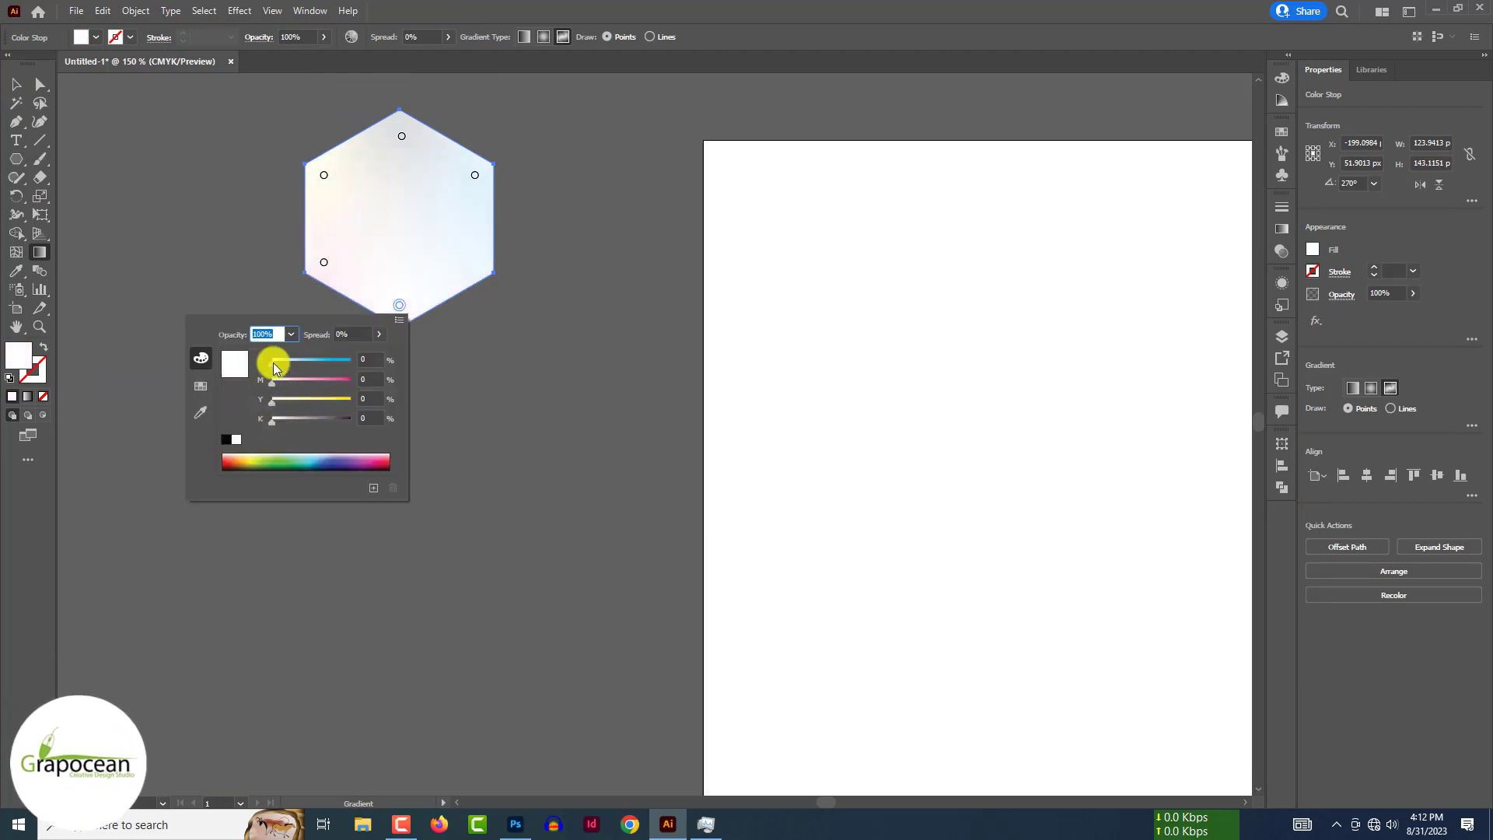
Move the hexagon's upper-right gradient stop slightly outward and recolour it to a very light grey.
{"action": "double_click", "coordinate": [475, 175]}
{"action": "left_click_drag", "start_coordinate": [355, 235], "coordinate": [347, 236]}
{"action": "left_click_drag", "start_coordinate": [348, 254], "coordinate": [365, 254]}
{"action": "left_click_drag", "start_coordinate": [475, 175], "coordinate": [484, 173]}
{"action": "double_click", "coordinate": [484, 173]}
{"action": "left_click_drag", "start_coordinate": [356, 232], "coordinate": [394, 233]}
{"action": "mouse_move", "coordinate": [373, 252]}
{"action": "left_mouse_down"}
{"action": "mouse_move", "coordinate": [347, 252]}
{"action": "mouse_move", "coordinate": [356, 233]}
{"action": "left_mouse_up"}
{"action": "key", "text": "v"}
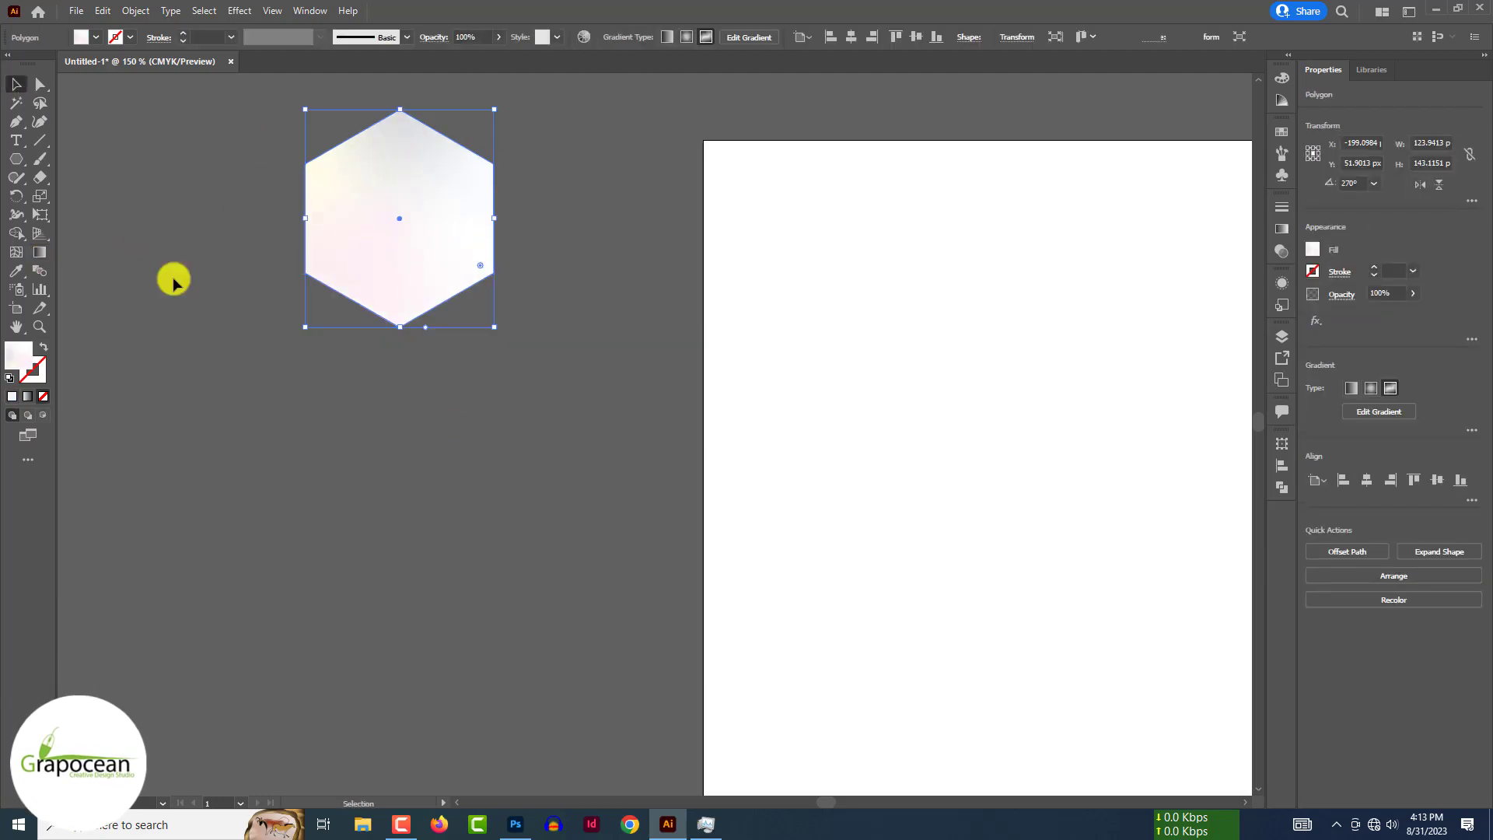
Make a pattern from the hexagon with Hex by Row tiling, a 133.9409 by 153.1152 px tile and 7 x 5 copies.
{"action": "left_click", "coordinate": [136, 11]}
{"action": "left_click", "coordinate": [381, 396]}
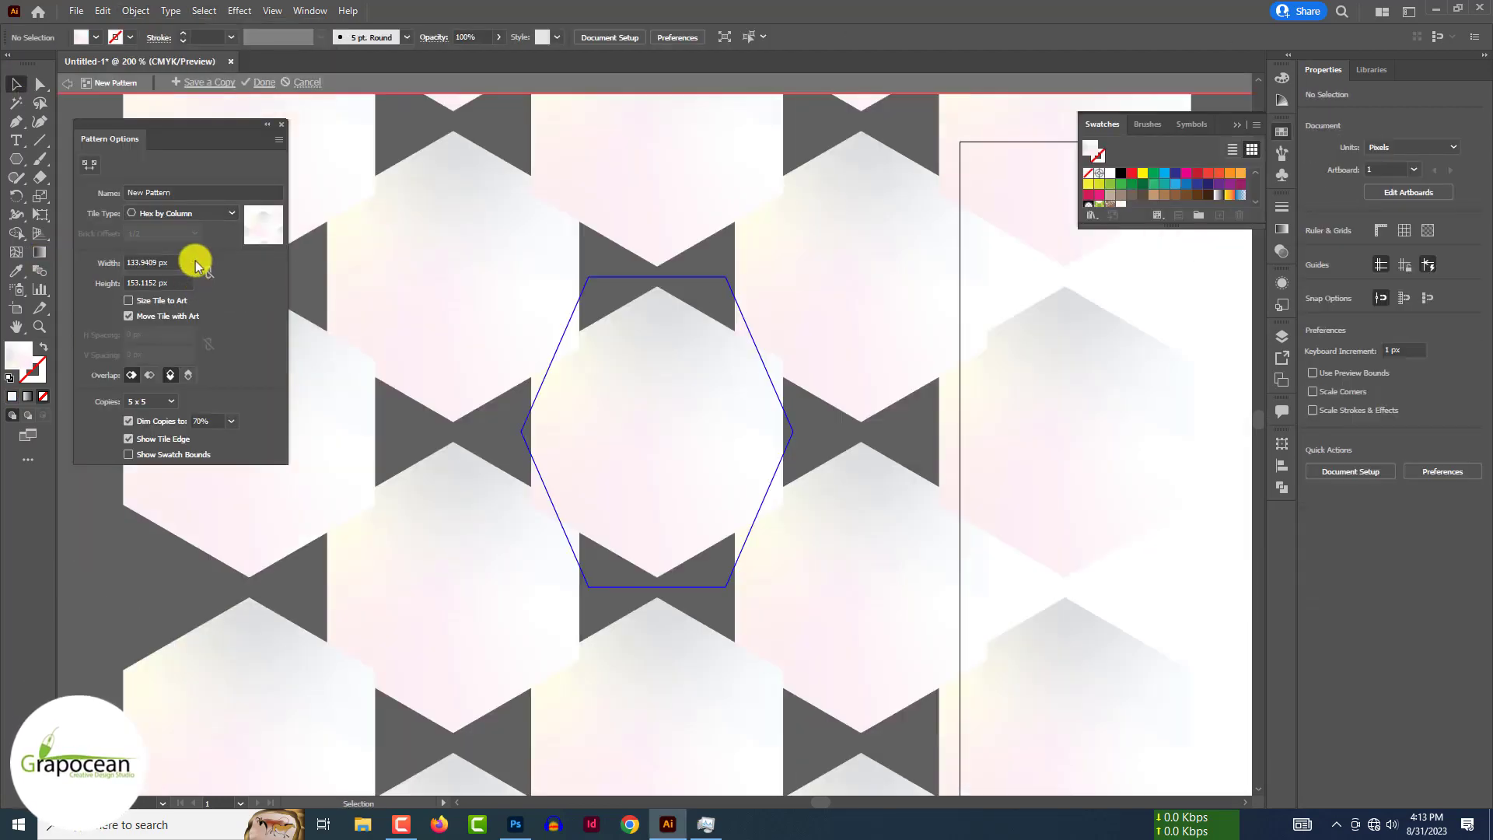
{"action": "left_click", "coordinate": [194, 214]}
{"action": "left_click", "coordinate": [175, 301]}
{"action": "left_click", "coordinate": [162, 402]}
{"action": "left_click", "coordinate": [156, 625]}
Add the hexagon artwork to the swatches, select the centre tile and finish the pattern.
{"action": "scroll", "coordinate": [565, 504], "scroll_direction": "down", "scroll_amount": 6}
{"action": "left_click_drag", "start_coordinate": [572, 502], "coordinate": [1142, 175]}
{"action": "scroll", "coordinate": [520, 336], "scroll_direction": "up", "scroll_amount": 3}
{"action": "left_click", "coordinate": [690, 311]}
{"action": "scroll", "coordinate": [1159, 187], "scroll_direction": "down", "scroll_amount": 3}
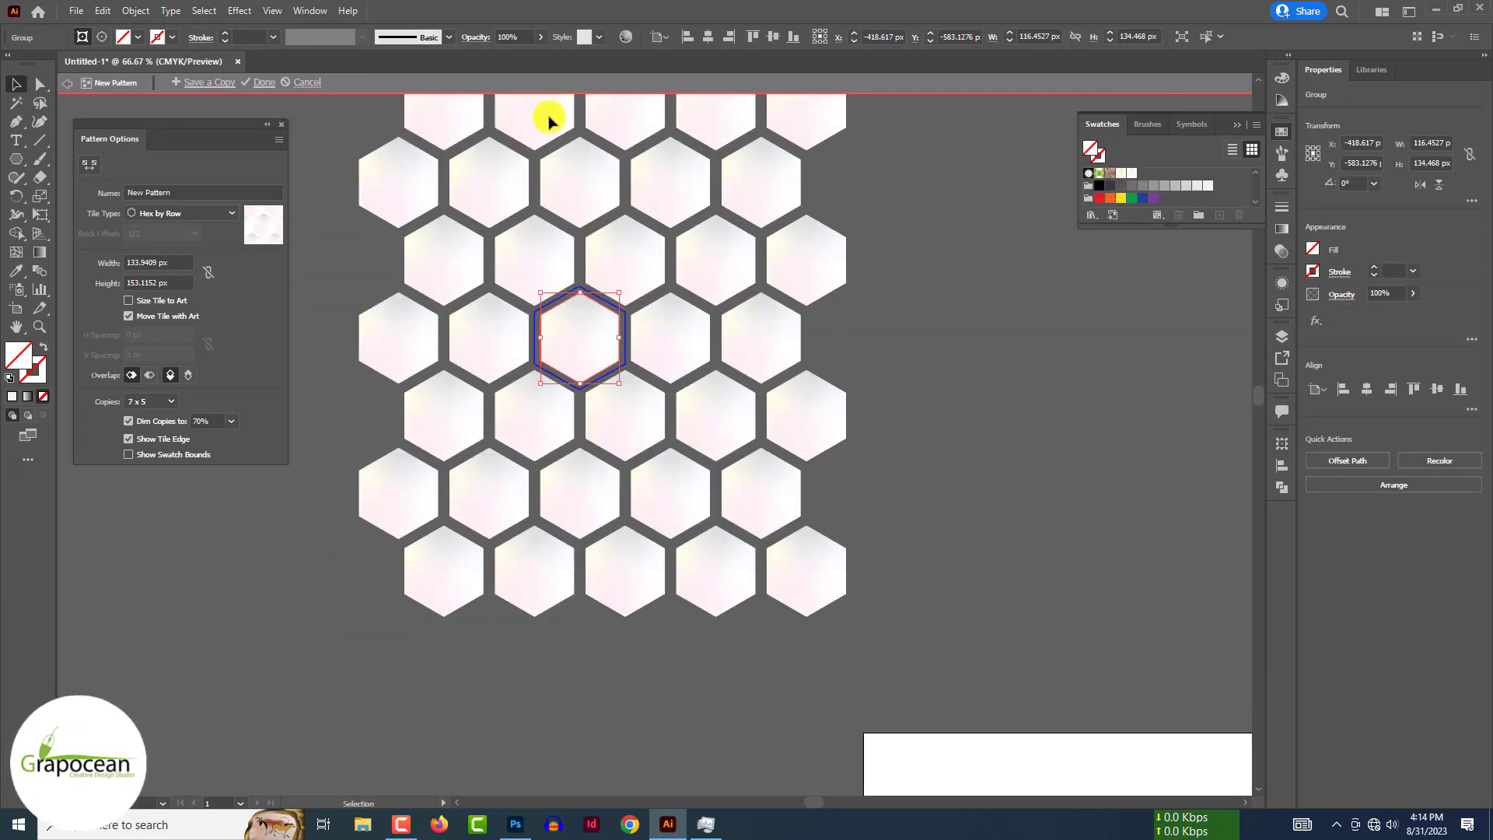
{"action": "left_click", "coordinate": [264, 83]}
Draw a strokeless square about 1244 px wide beyond the artboard and fill it with the tightly packed honeycomb pattern swatch.
{"action": "left_click_drag", "start_coordinate": [16, 160], "coordinate": [73, 160]}
{"action": "mouse_move", "coordinate": [454, 237]}
{"action": "left_mouse_down"}
{"action": "mouse_move", "coordinate": [900, 614]}
{"action": "mouse_move", "coordinate": [863, 583]}
{"action": "left_mouse_up"}
{"action": "scroll", "coordinate": [836, 549], "scroll_direction": "down", "scroll_amount": 1}
{"action": "left_click_drag", "start_coordinate": [855, 469], "coordinate": [1019, 506]}
{"action": "left_click", "coordinate": [1133, 206]}
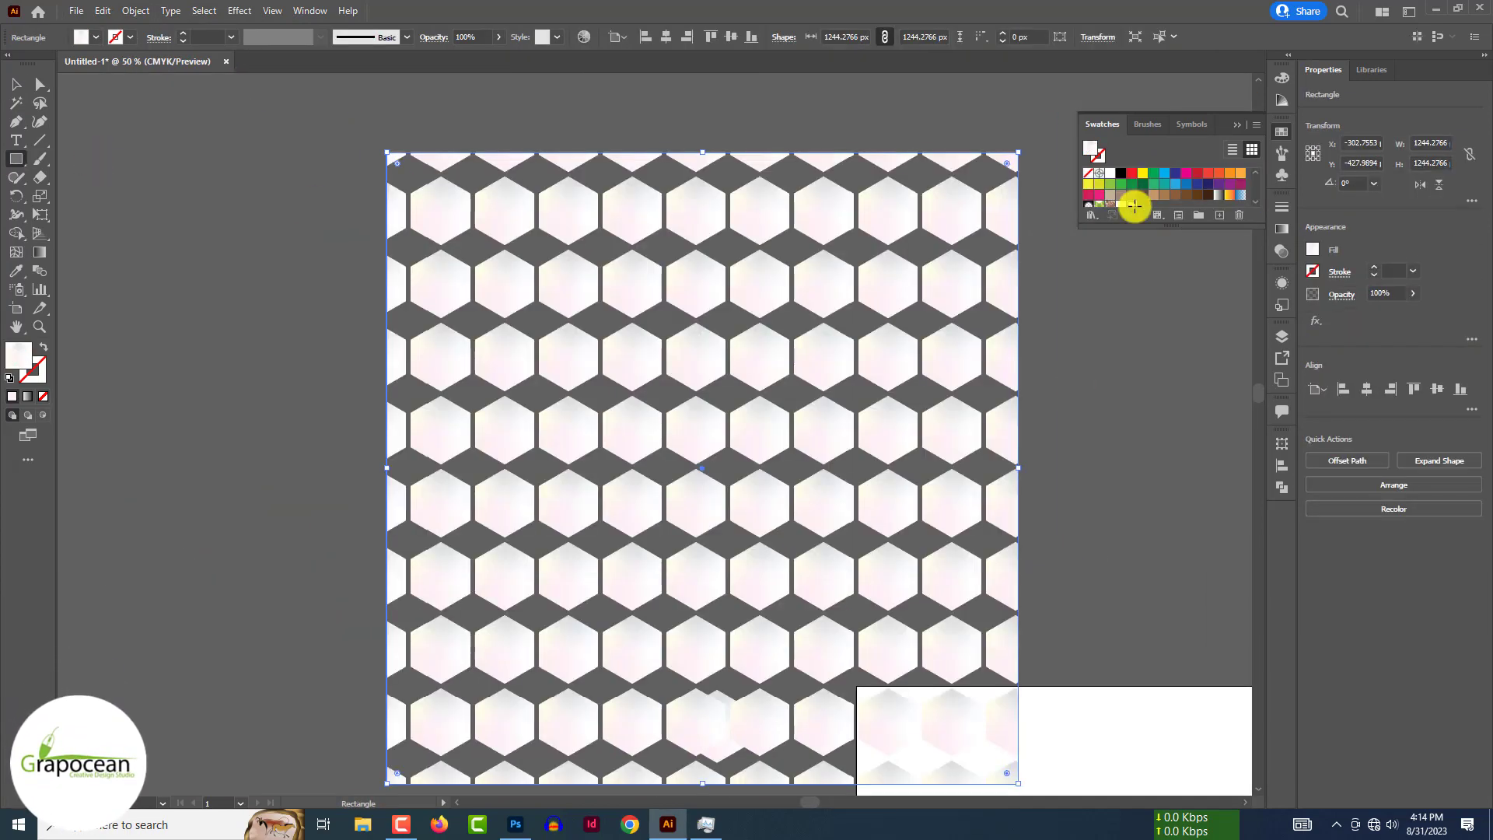
{"action": "left_click", "coordinate": [1123, 205]}
{"action": "key", "text": "v"}
Reposition the honeycomb-filled square and stretch its edges to about 1411 by 1316 px.
{"action": "scroll", "coordinate": [817, 291], "scroll_direction": "down", "scroll_amount": 1}
{"action": "left_click_drag", "start_coordinate": [756, 350], "coordinate": [484, 288]}
{"action": "left_click_drag", "start_coordinate": [469, 558], "coordinate": [469, 582]}
{"action": "mouse_move", "coordinate": [680, 359]}
{"action": "left_mouse_down"}
{"action": "mouse_move", "coordinate": [701, 358]}
{"action": "mouse_move", "coordinate": [684, 359]}
{"action": "left_mouse_up"}
{"action": "left_click_drag", "start_coordinate": [259, 358], "coordinate": [208, 358]}
Expand the honeycomb pattern fill into editable artwork and move the resulting group.
{"action": "left_click", "coordinate": [136, 12]}
{"action": "left_click", "coordinate": [158, 218]}
{"action": "left_click", "coordinate": [722, 496]}
{"action": "left_click_drag", "start_coordinate": [497, 223], "coordinate": [694, 154]}
{"action": "scroll", "coordinate": [1167, 186], "scroll_direction": "down", "scroll_amount": 1}
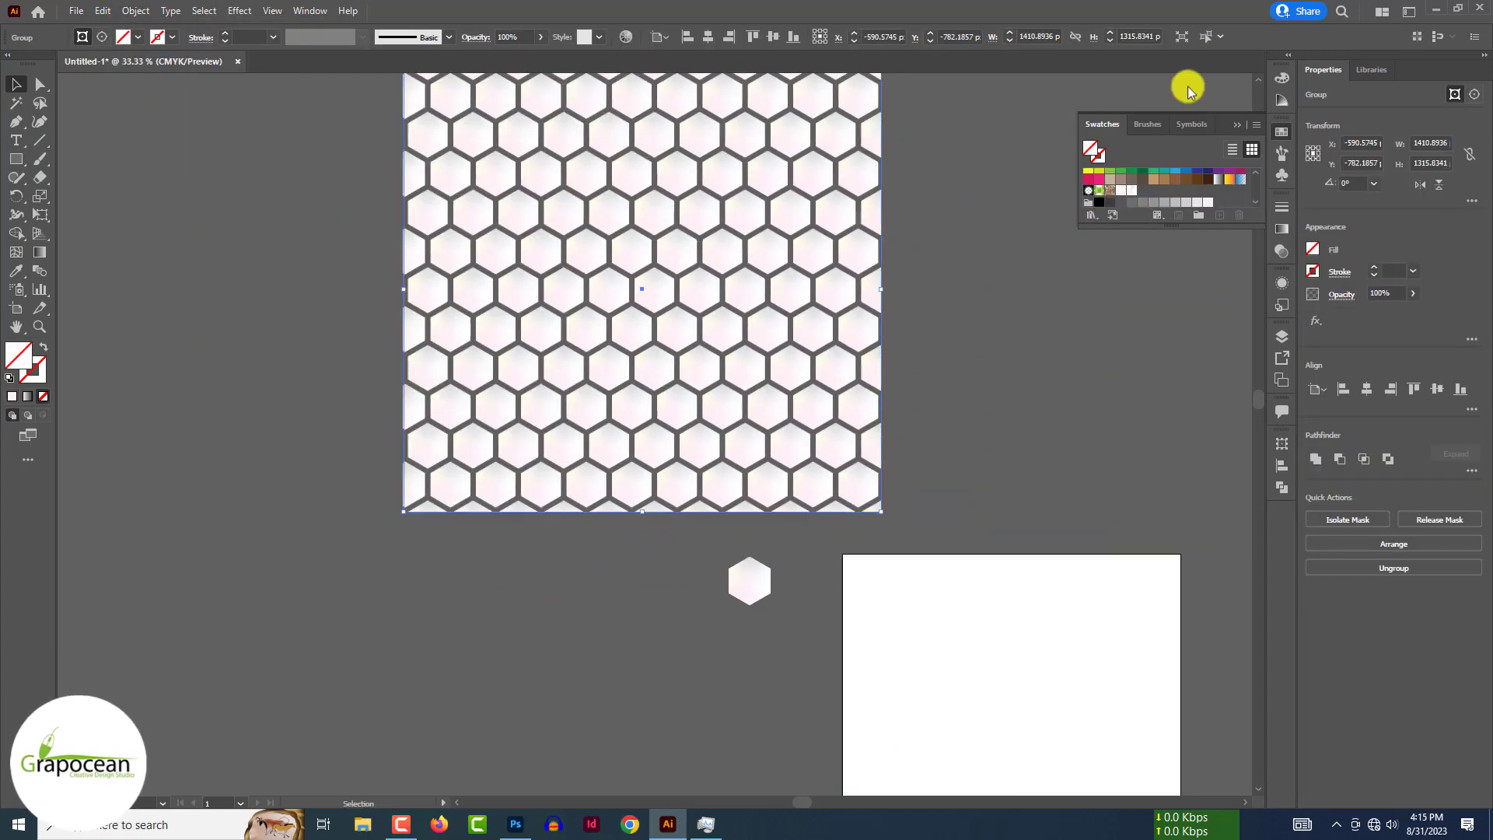
Save the expanded honeycomb artwork as a new symbol.
{"action": "left_click_drag", "start_coordinate": [871, 173], "coordinate": [1220, 174]}
{"action": "left_click", "coordinate": [740, 540]}
{"action": "left_click_drag", "start_coordinate": [723, 247], "coordinate": [1113, 378]}
Delete the leftover honeycomb artwork, draw a circle about 333 px across, fill it white without a stroke and move it aside.
{"action": "left_click_drag", "start_coordinate": [16, 160], "coordinate": [91, 198]}
{"action": "key", "text": "Delete"}
{"action": "left_click", "coordinate": [95, 37]}
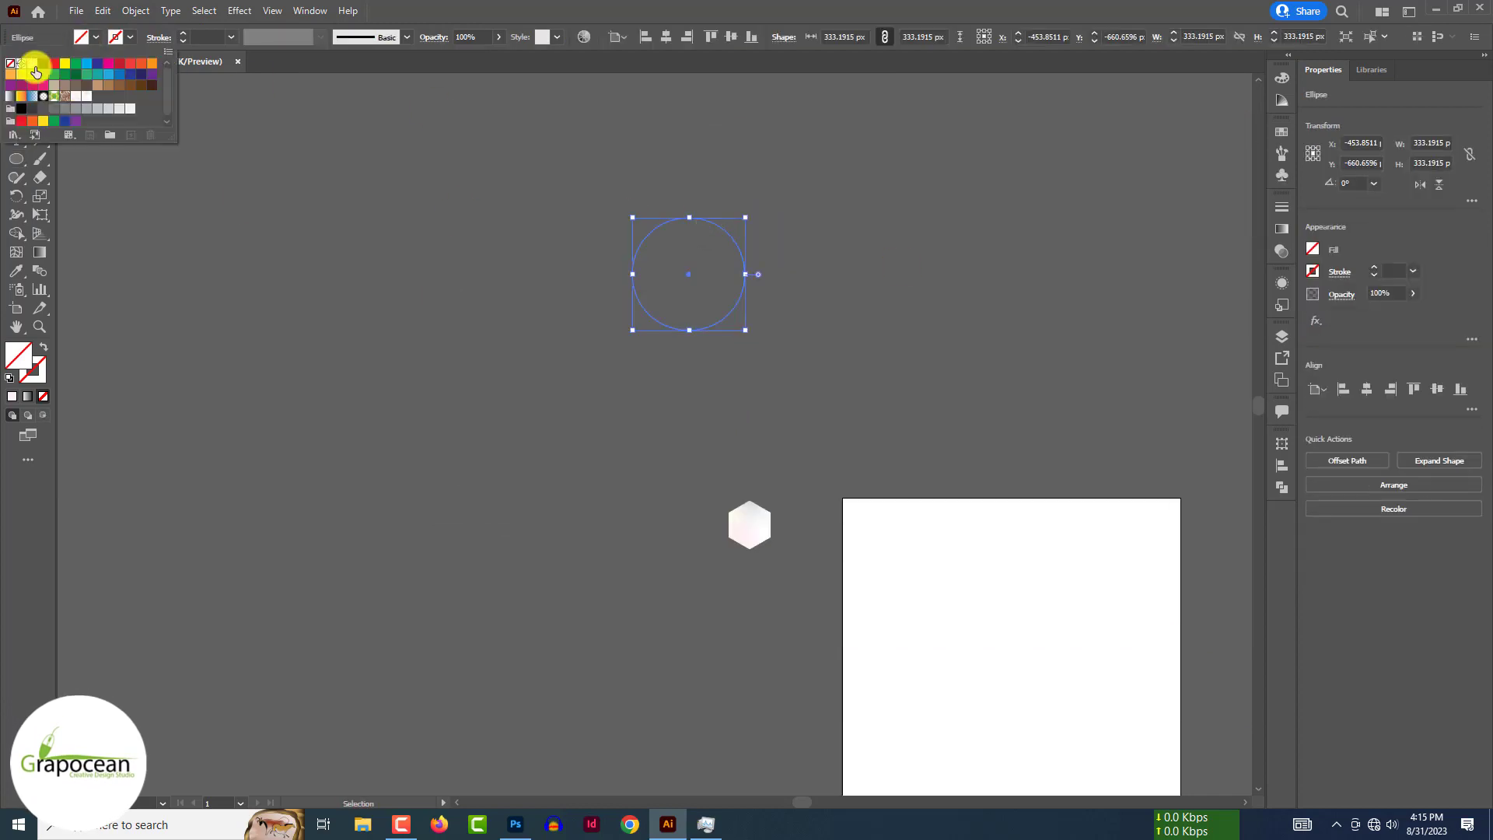
{"action": "left_click_drag", "start_coordinate": [689, 274], "coordinate": [607, 351]}
Turn the white circle into a left half circle by deleting its right anchor point.
{"action": "left_click", "coordinate": [40, 84]}
{"action": "left_click", "coordinate": [662, 352]}
{"action": "key", "text": "Delete"}
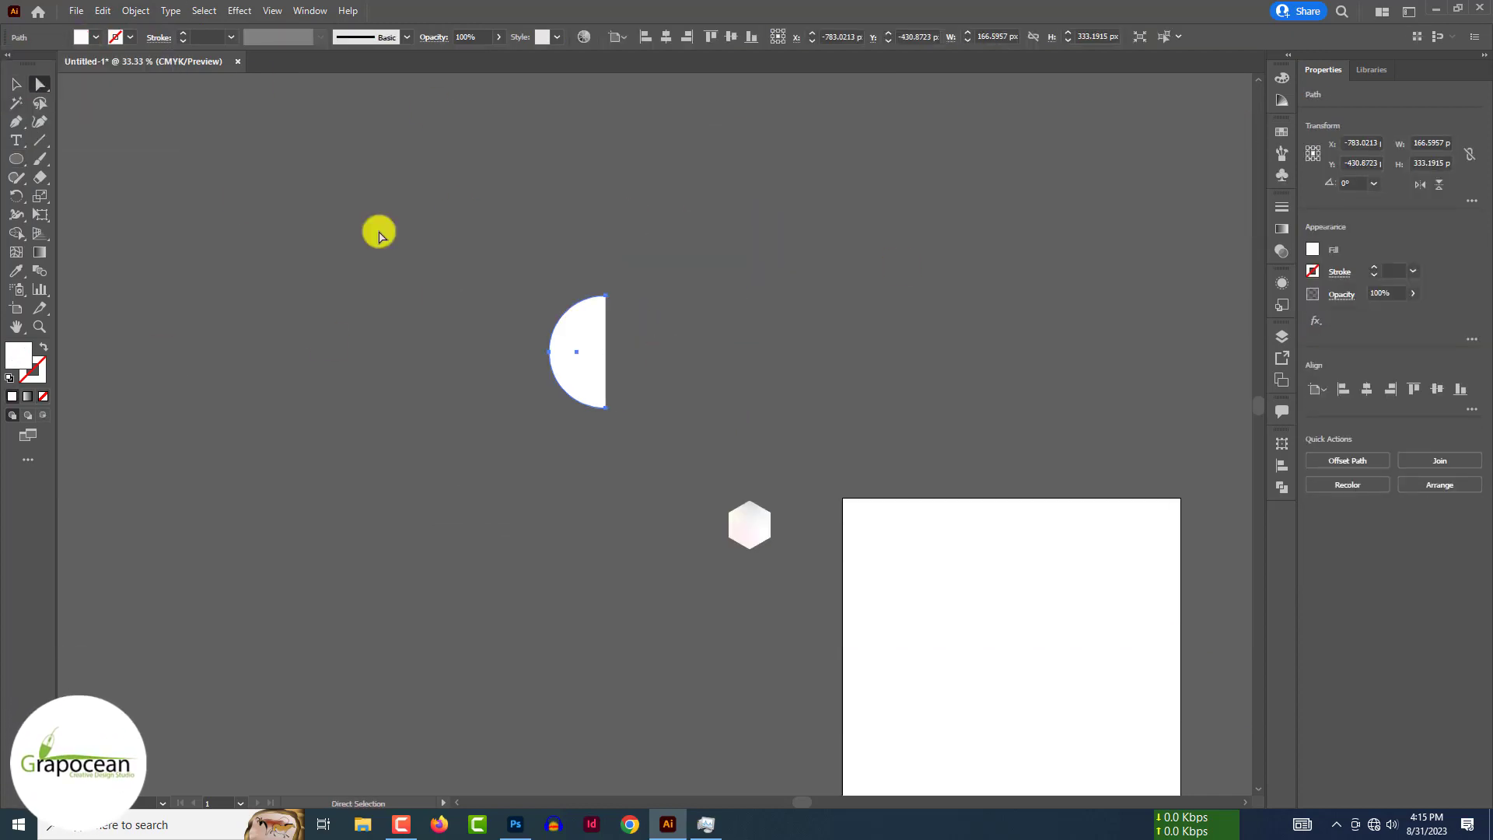
Apply the classic 3D Revolve effect to the half circle around its straight right edge to form a sphere, with preview on.
{"action": "key", "text": "ctrl+1"}
{"action": "key", "text": "v"}
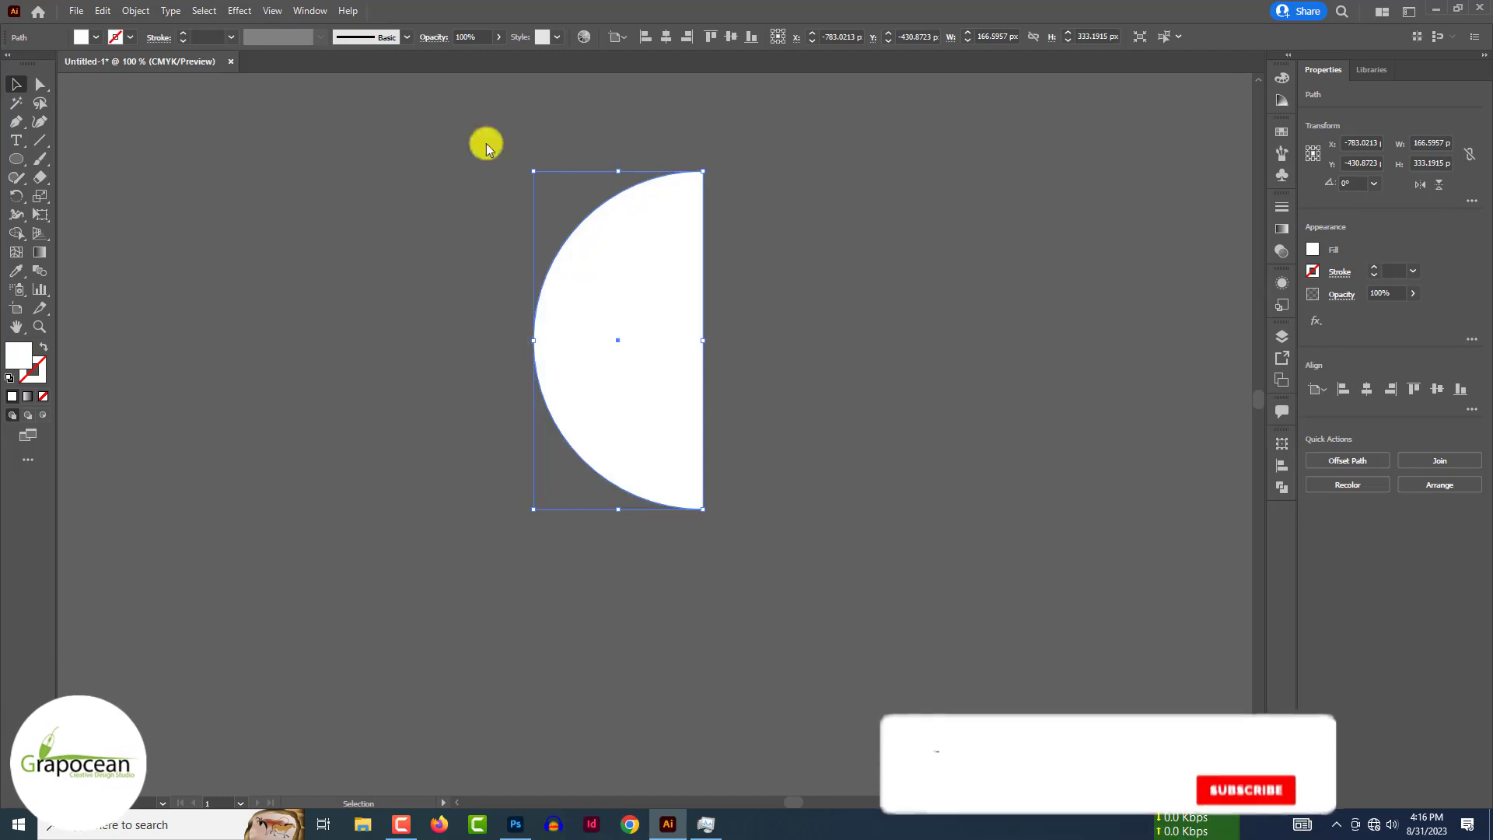
{"action": "left_click", "coordinate": [239, 10]}
{"action": "mouse_move", "coordinate": [450, 187]}
{"action": "left_click", "coordinate": [600, 204]}
{"action": "left_click", "coordinate": [962, 487]}
{"action": "left_click", "coordinate": [972, 518]}
{"action": "left_click", "coordinate": [887, 517]}
{"action": "left_click", "coordinate": [884, 570]}
Map the honeycomb symbol "New Symbol" onto the surface of the revolved sphere.
{"action": "left_click", "coordinate": [891, 551]}
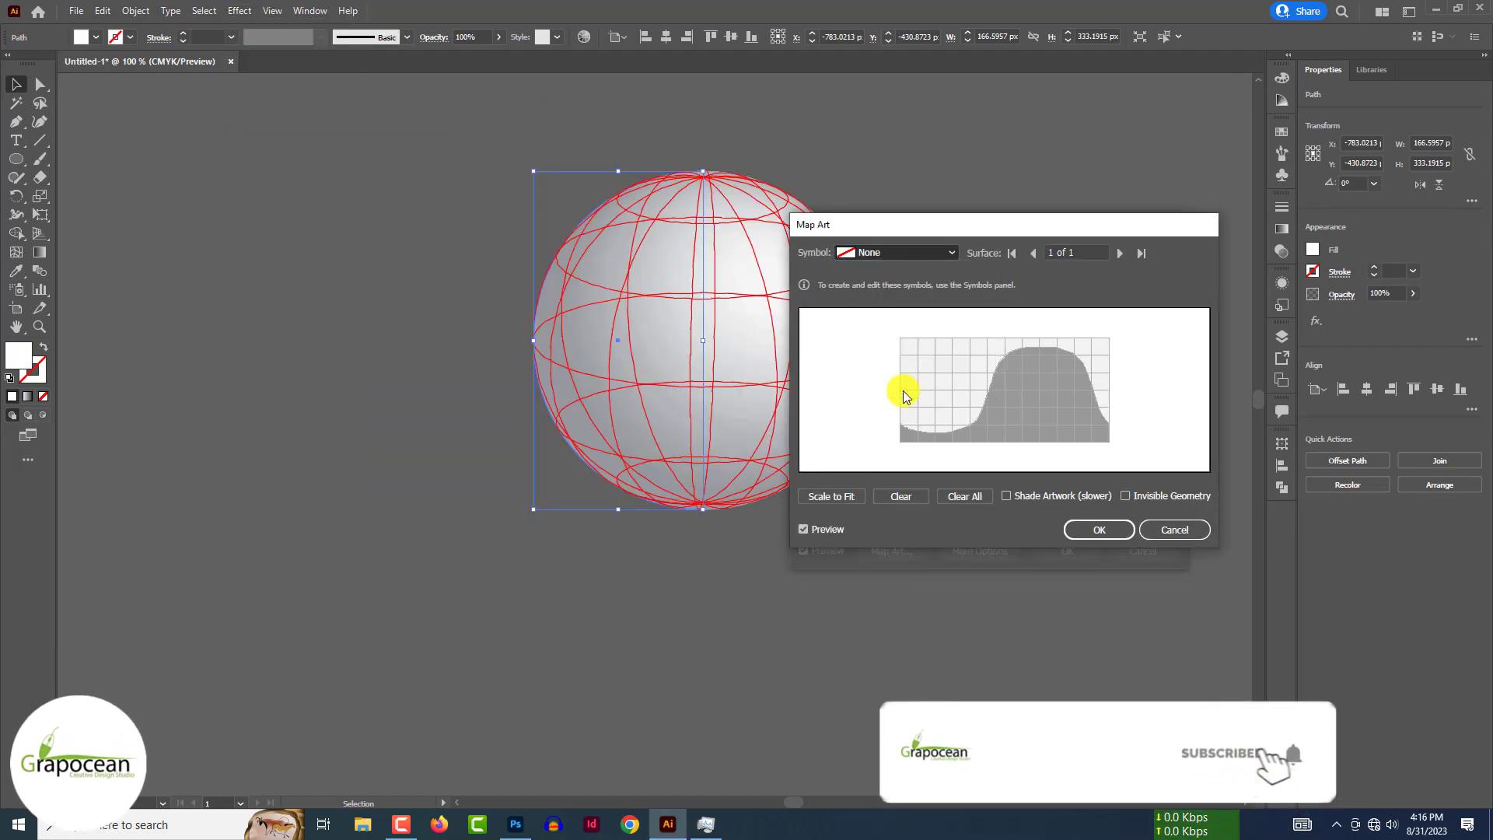
{"action": "left_click", "coordinate": [903, 391]}
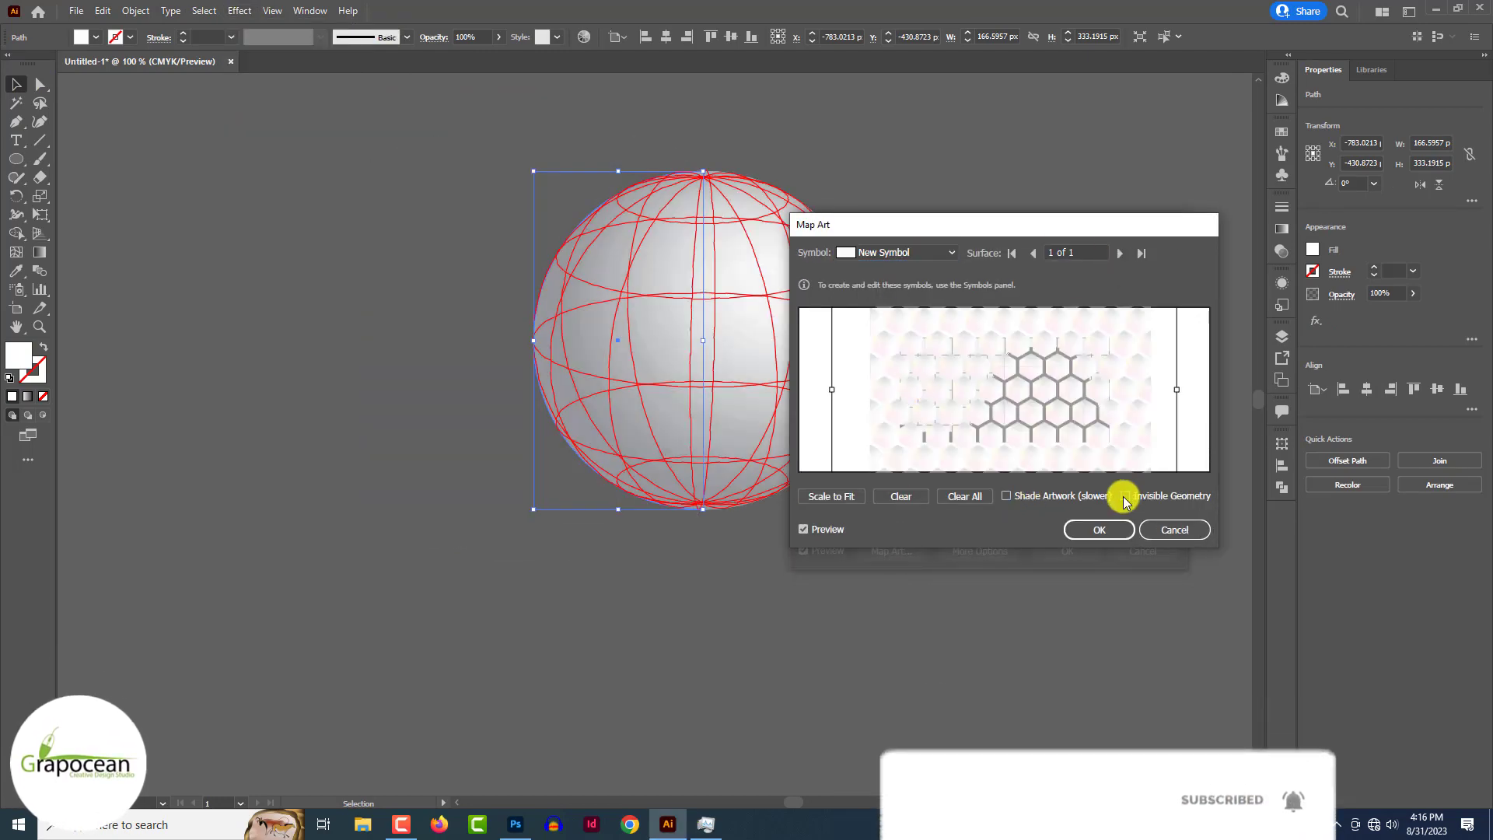
{"action": "left_click", "coordinate": [1099, 530]}
Set the sphere's surface to Diffuse Shading and keep the revolve offset from the Right Edge.
{"action": "left_click", "coordinate": [886, 517]}
{"action": "left_click", "coordinate": [883, 586]}
{"action": "left_click", "coordinate": [885, 514]}
{"action": "left_click", "coordinate": [891, 551]}
{"action": "left_click", "coordinate": [888, 516]}
{"action": "left_click", "coordinate": [893, 569]}
{"action": "left_click", "coordinate": [960, 486]}
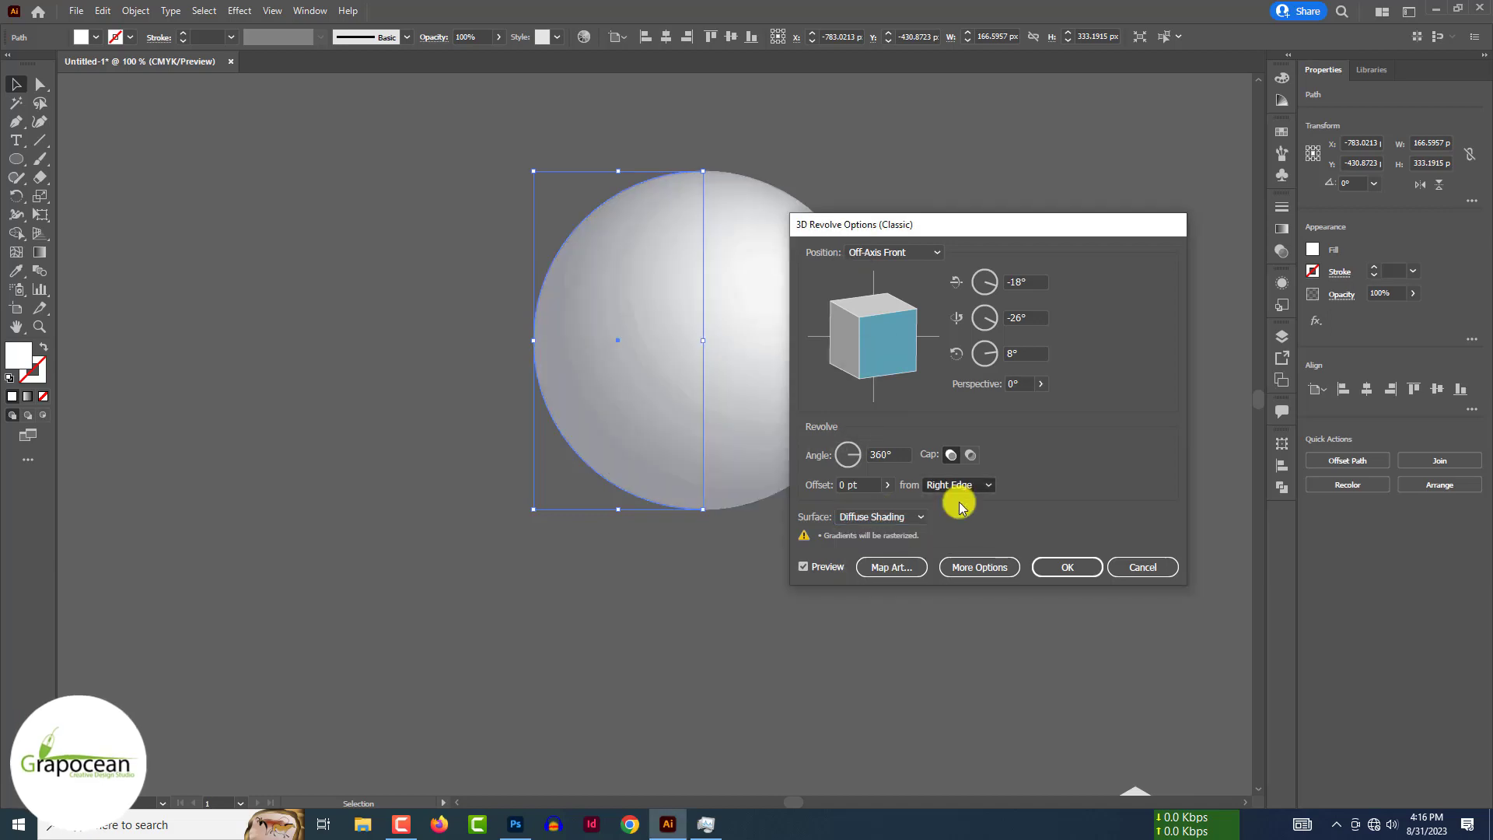
{"action": "left_click", "coordinate": [960, 503]}
{"action": "left_click", "coordinate": [957, 485]}
{"action": "left_click", "coordinate": [951, 518]}
Rotate the sphere slightly and scale the mapped honeycomb symbol to fit its surface.
{"action": "mouse_move", "coordinate": [867, 337]}
{"action": "left_mouse_down"}
{"action": "mouse_move", "coordinate": [886, 311]}
{"action": "mouse_move", "coordinate": [887, 357]}
{"action": "left_mouse_up"}
{"action": "left_click", "coordinate": [891, 567]}
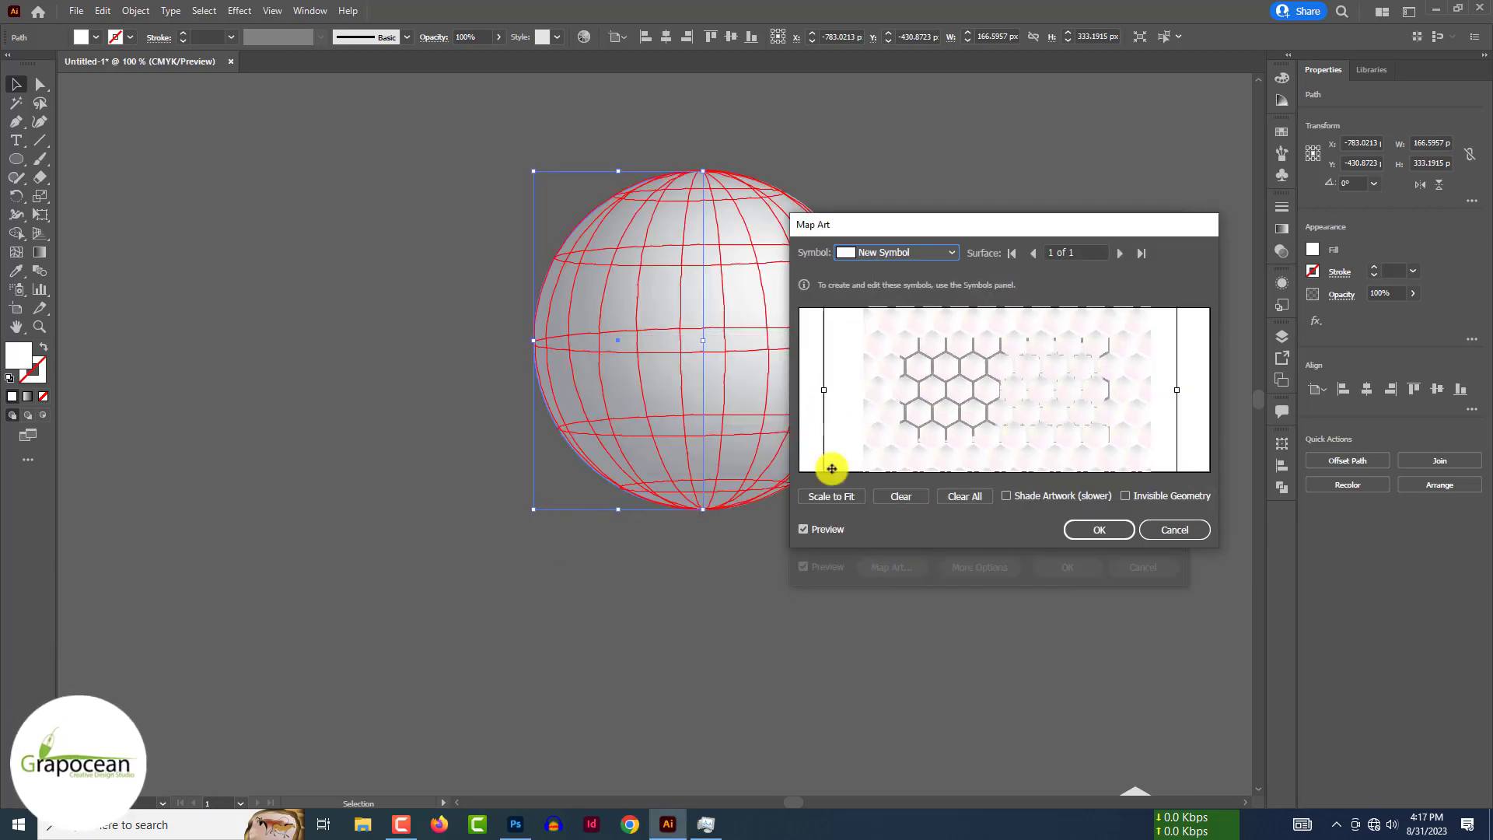
{"action": "left_click", "coordinate": [831, 496]}
Resize the mapped honeycomb artwork, extending its height and narrowing its width, and reposition it on the sphere's surface.
{"action": "left_click_drag", "start_coordinate": [986, 442], "coordinate": [988, 447]}
{"action": "left_click_drag", "start_coordinate": [992, 341], "coordinate": [991, 321]}
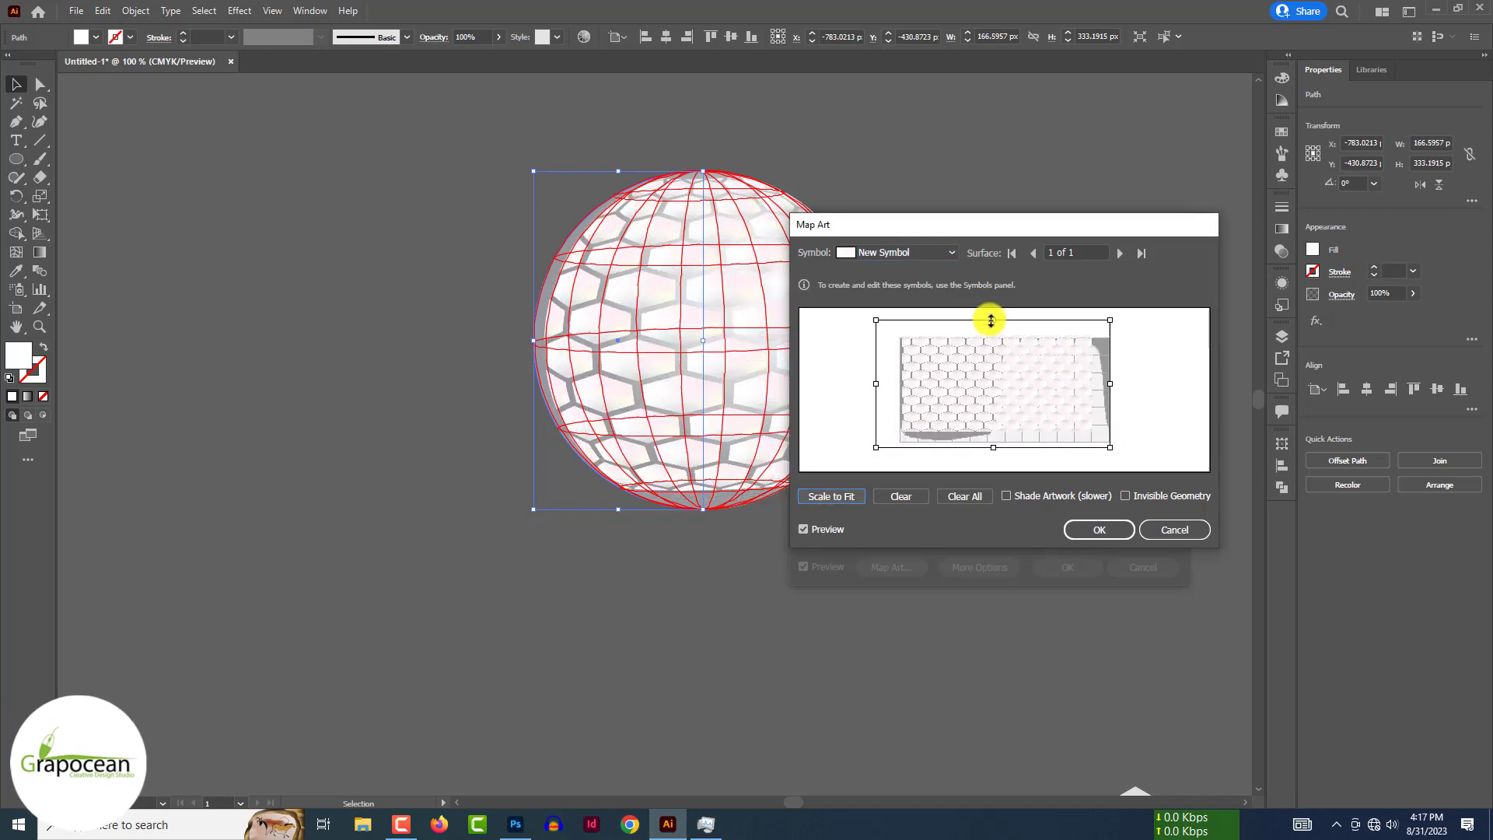
{"action": "left_click_drag", "start_coordinate": [992, 446], "coordinate": [993, 474]}
{"action": "left_click_drag", "start_coordinate": [1110, 395], "coordinate": [1040, 398]}
{"action": "left_click_drag", "start_coordinate": [893, 395], "coordinate": [1007, 404]}
{"action": "left_click_drag", "start_coordinate": [1002, 467], "coordinate": [1019, 404]}
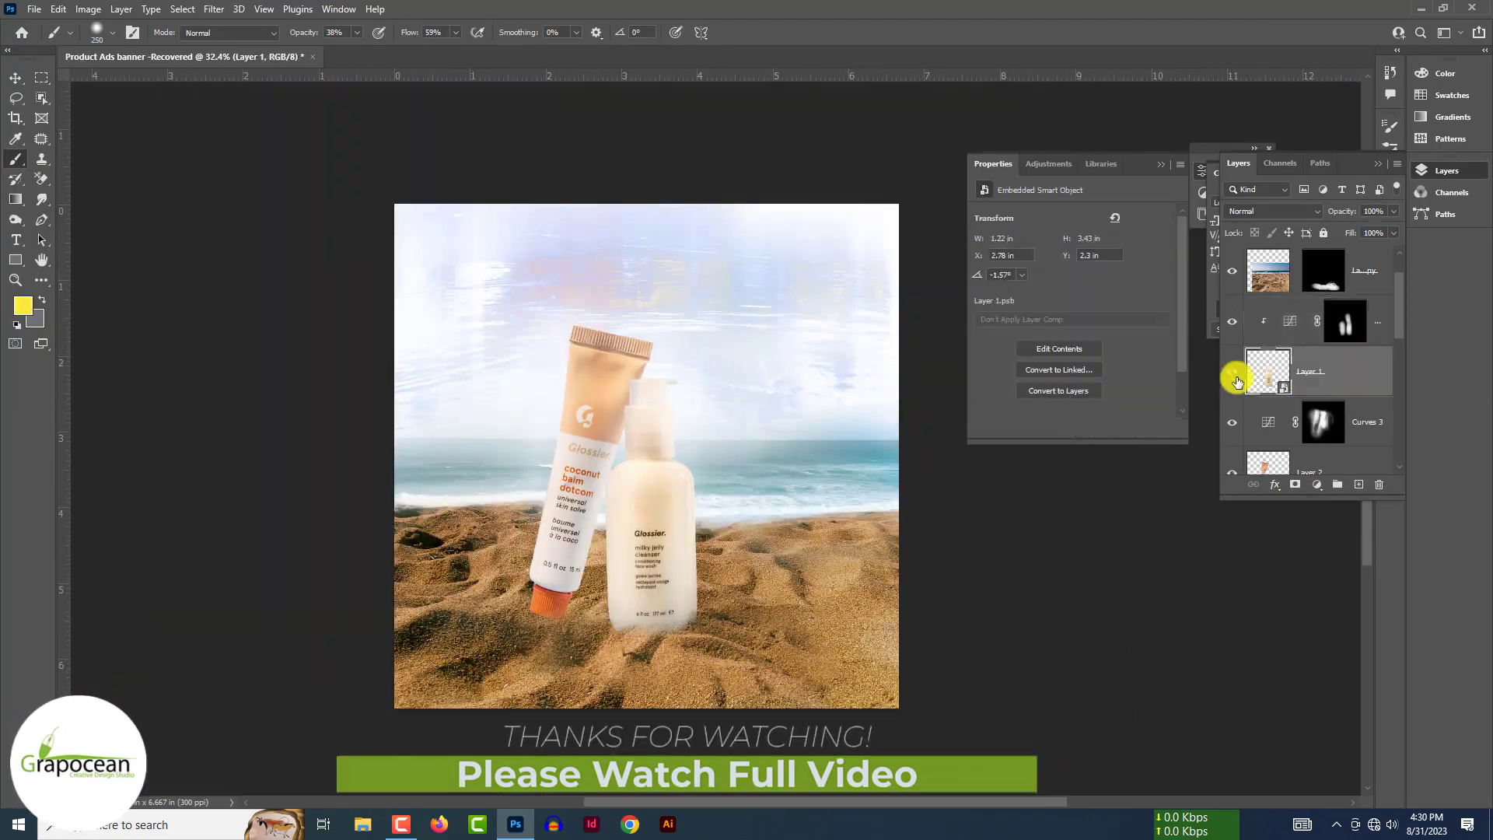
In Photoshop, apply a Camera Raw Filter to the cleanser bottle layer with exposure -0.05, contrast +64 and highlights -14.
{"action": "left_click", "coordinate": [214, 8]}
{"action": "left_click", "coordinate": [282, 129]}
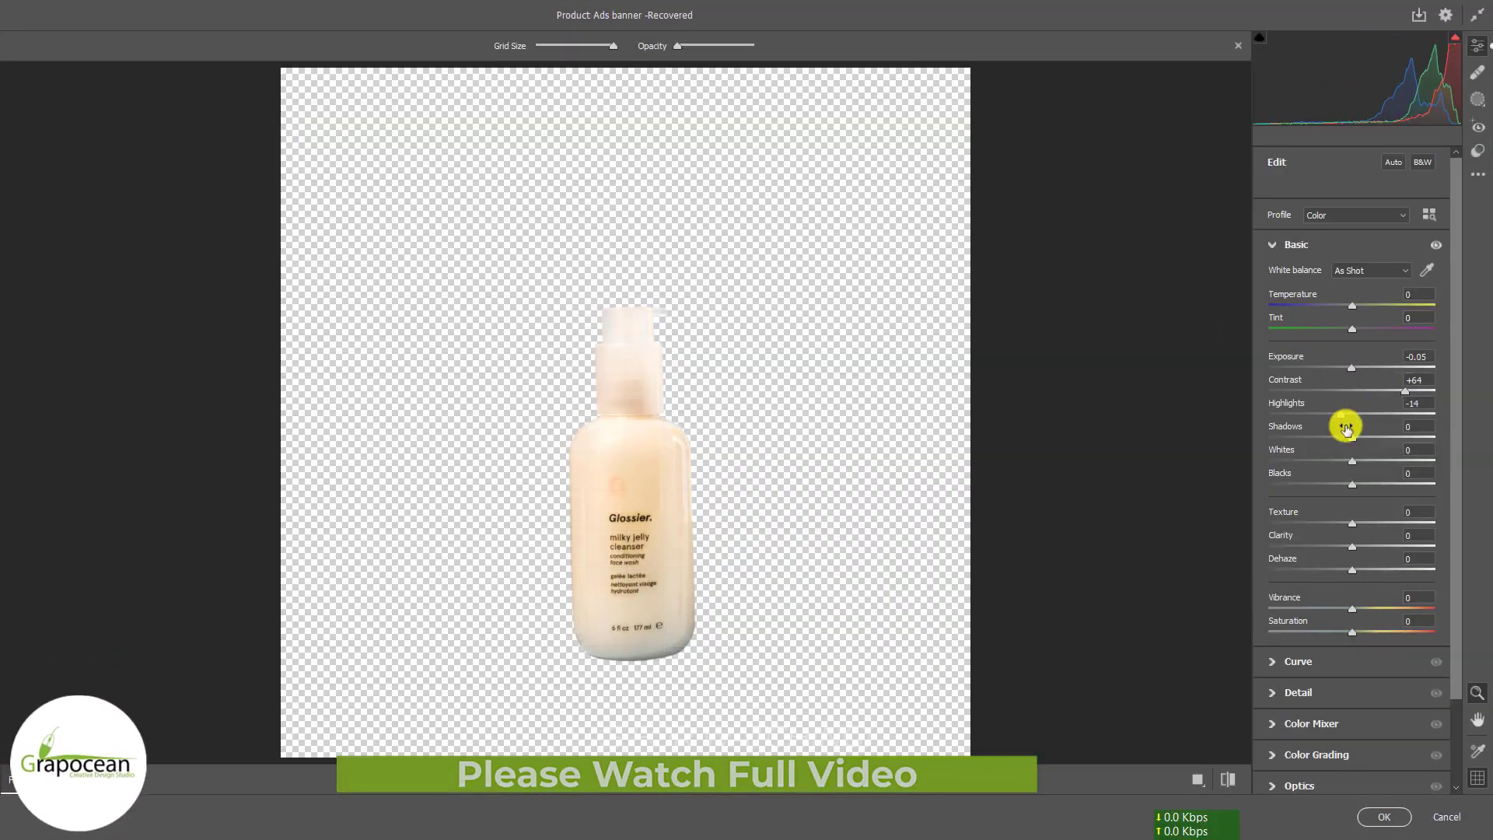
{"action": "left_click", "coordinate": [1275, 692]}
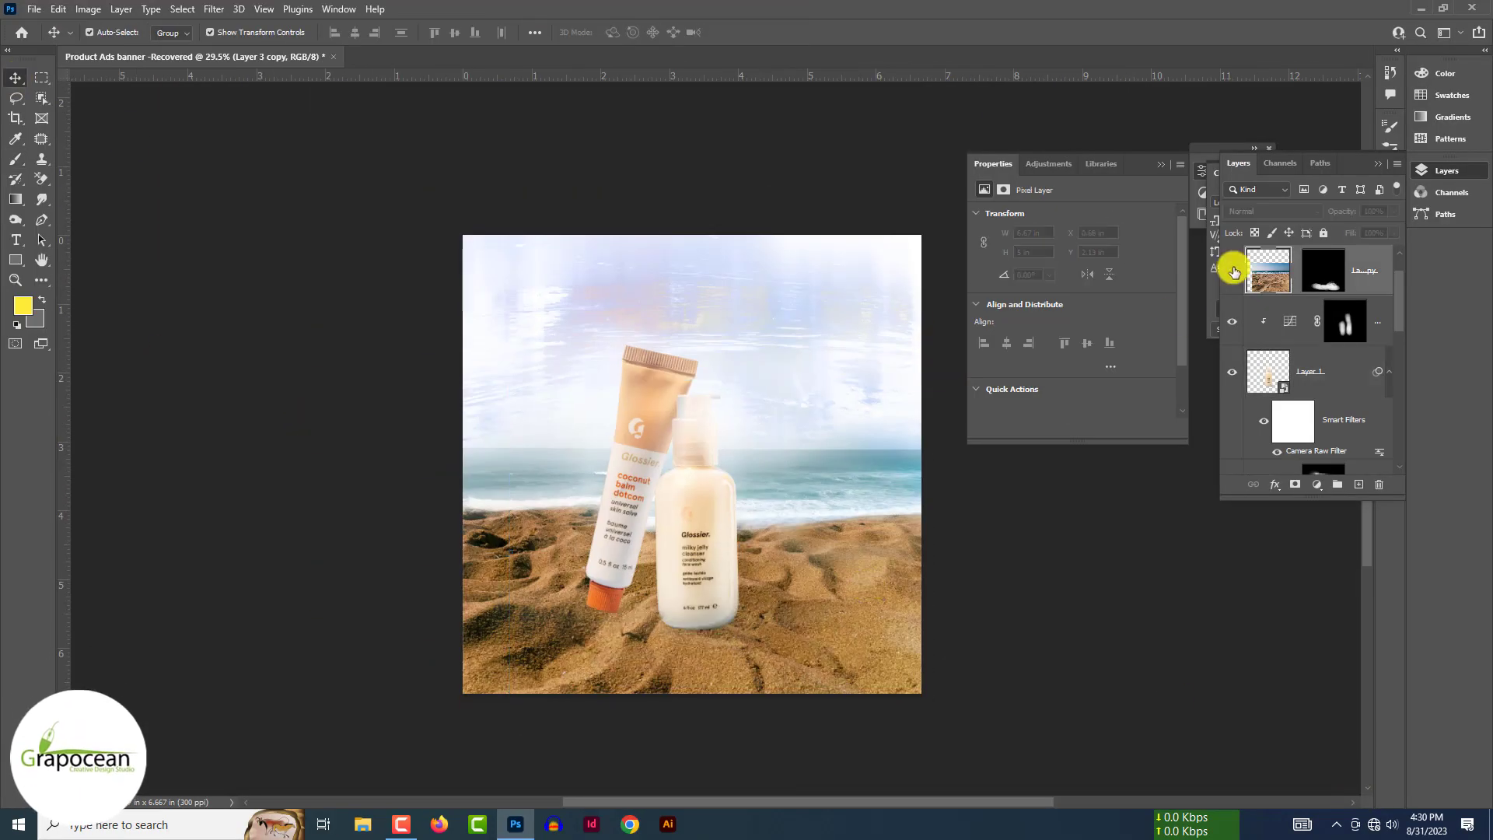
Show the masked foreground sand copy and the vibrance adjustment clipped to the beach layer.
{"action": "left_click", "coordinate": [1227, 260]}
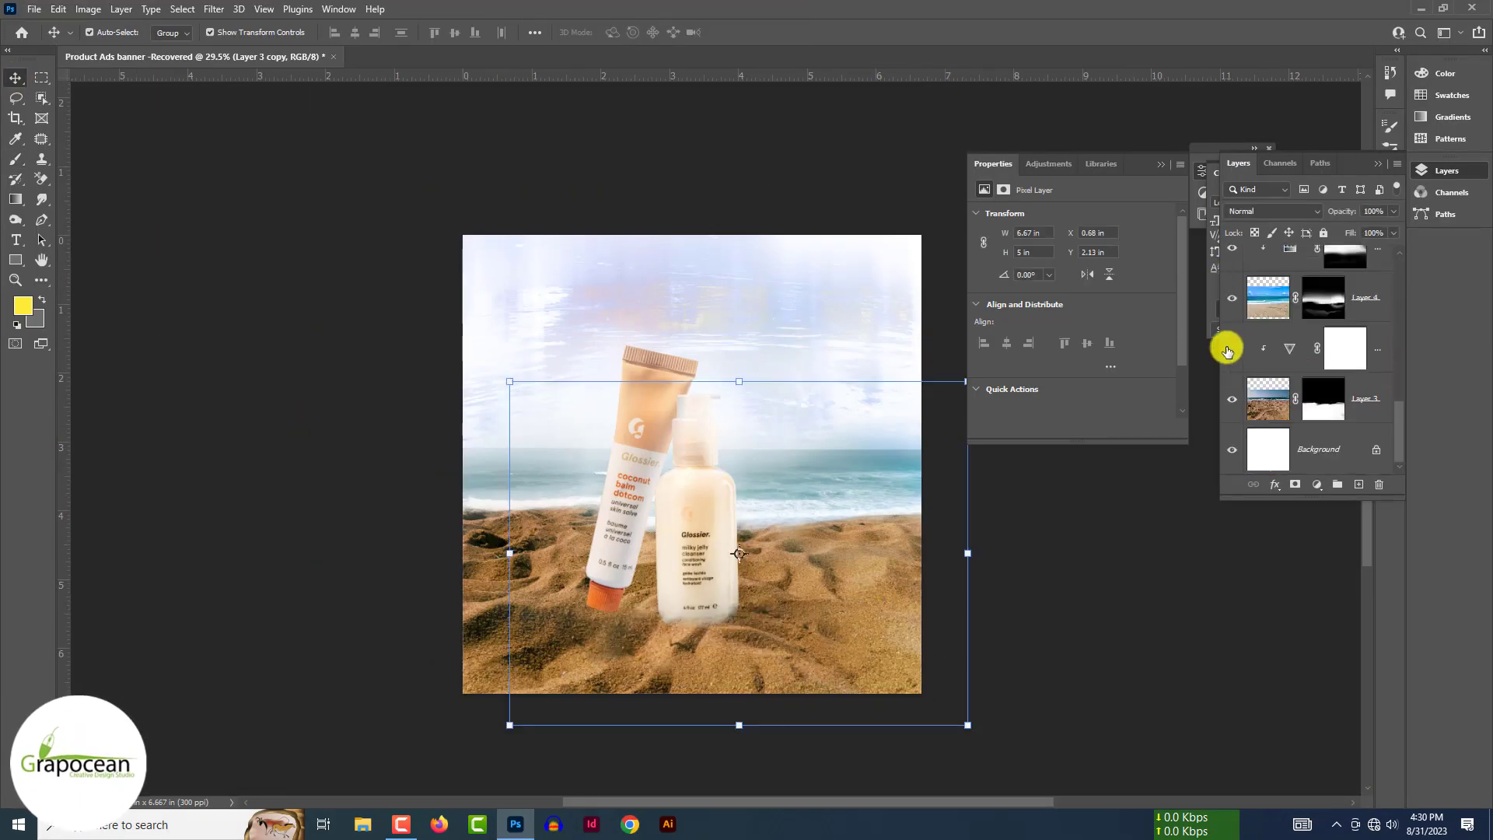
{"action": "left_click", "coordinate": [1228, 352]}
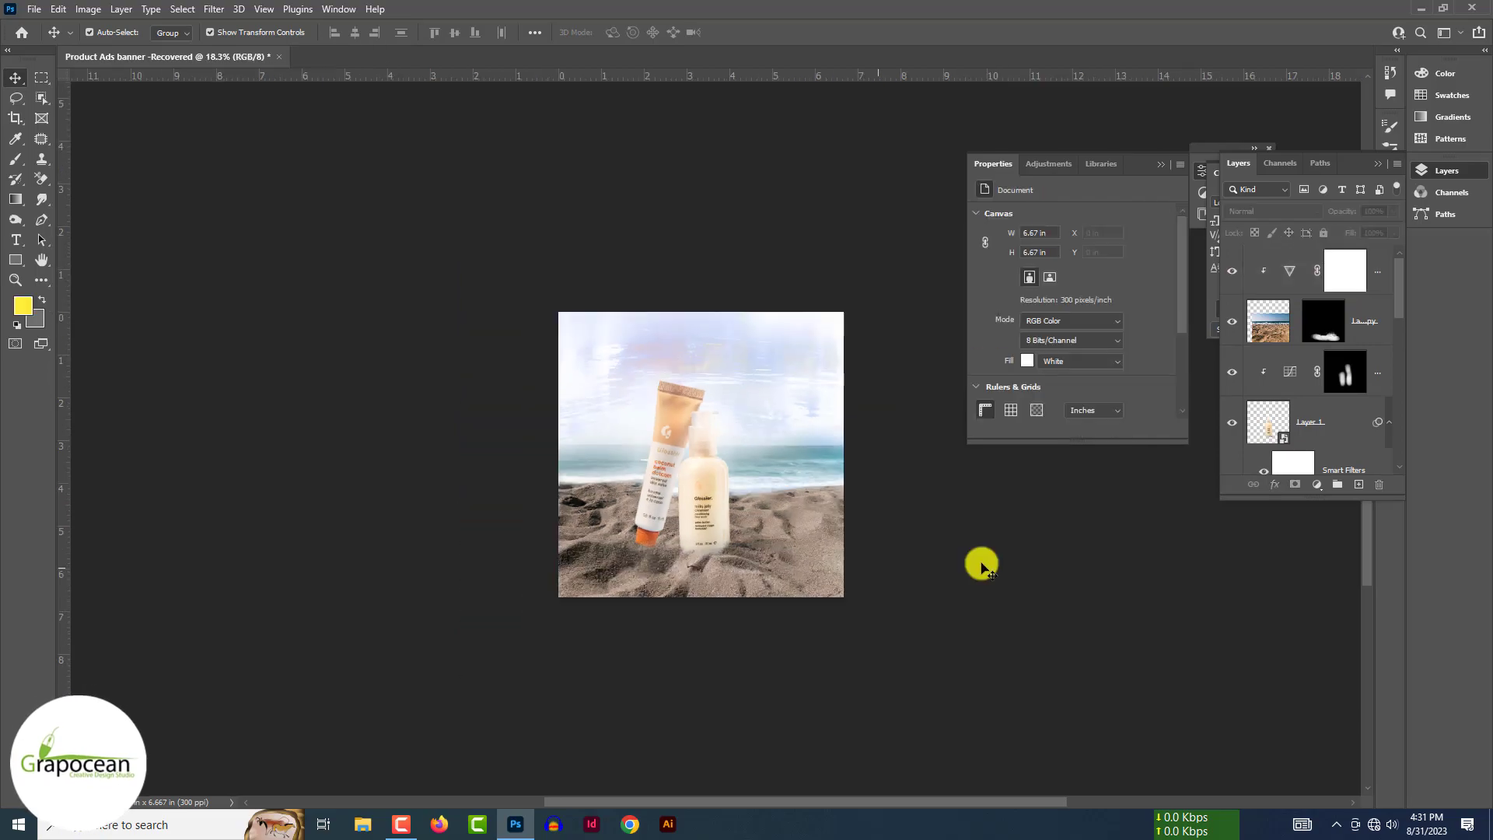
Move the tube together with its Curves layer close behind the bottle's left side.
{"action": "scroll", "coordinate": [977, 560], "scroll_direction": "up", "scroll_amount": 5}
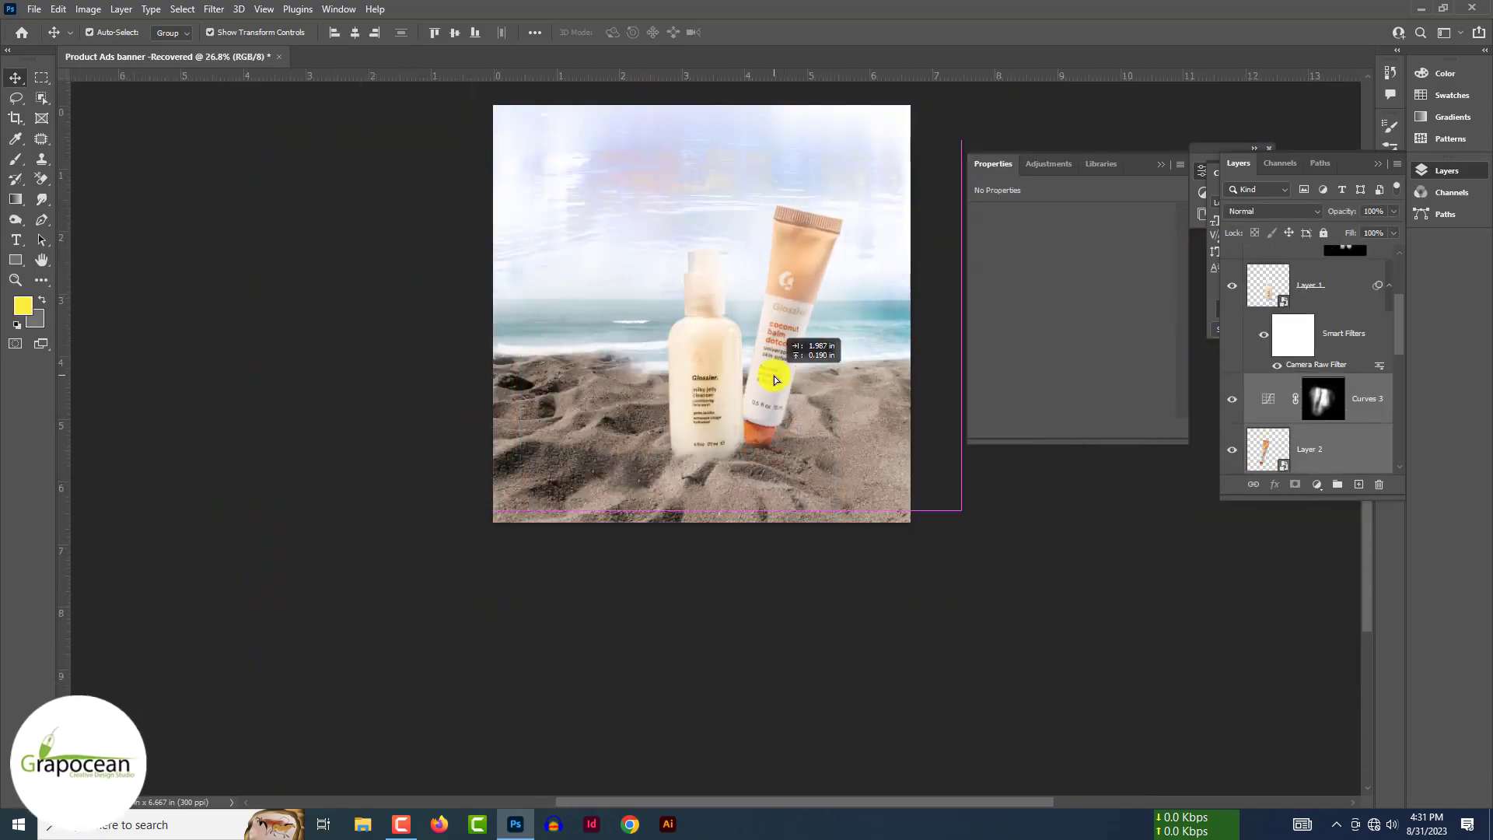
{"action": "left_click_drag", "start_coordinate": [763, 377], "coordinate": [655, 432]}
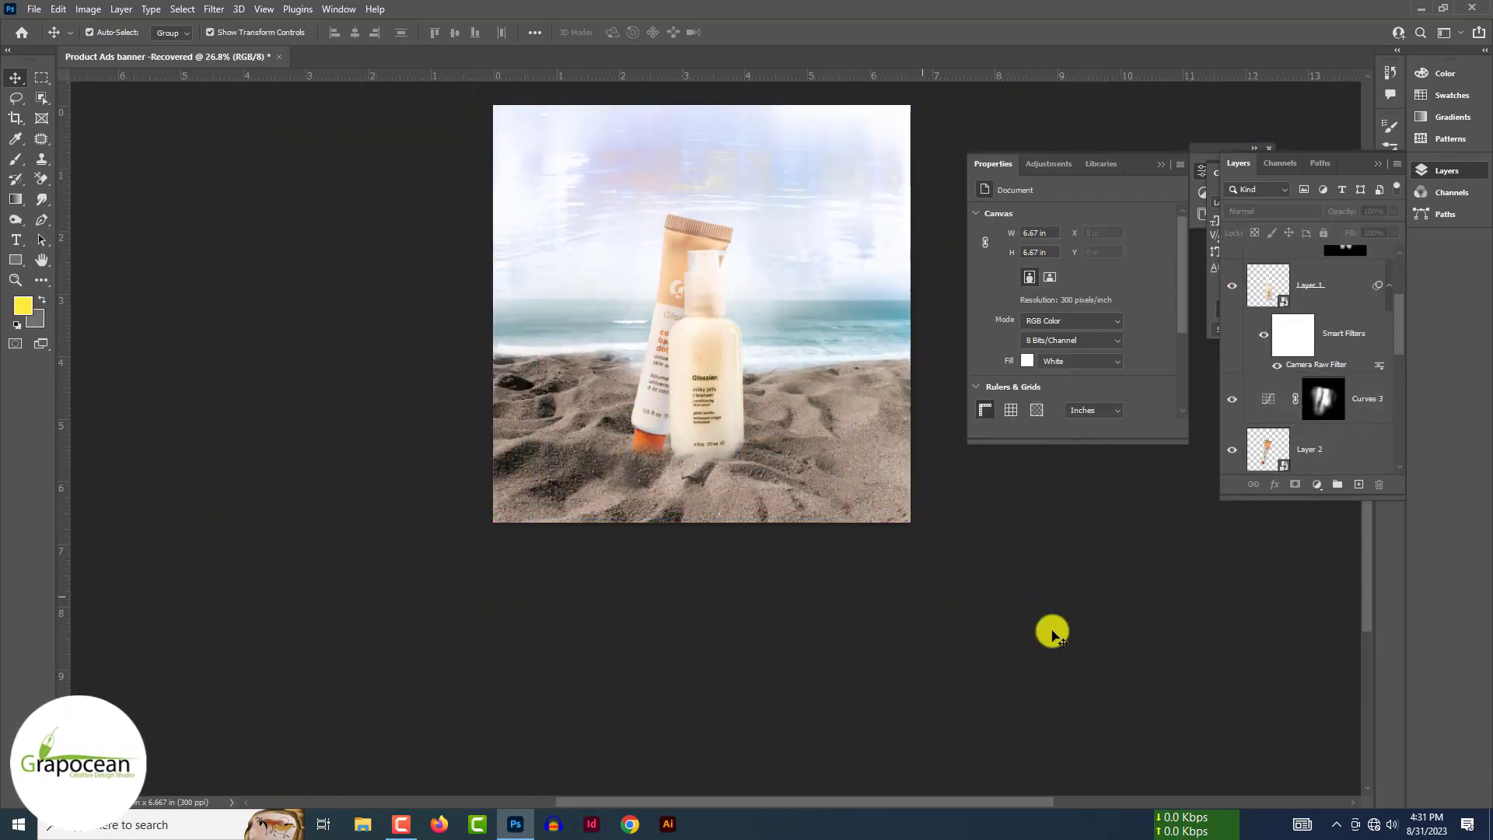
{"action": "scroll", "coordinate": [767, 603], "scroll_direction": "up", "scroll_amount": 5}
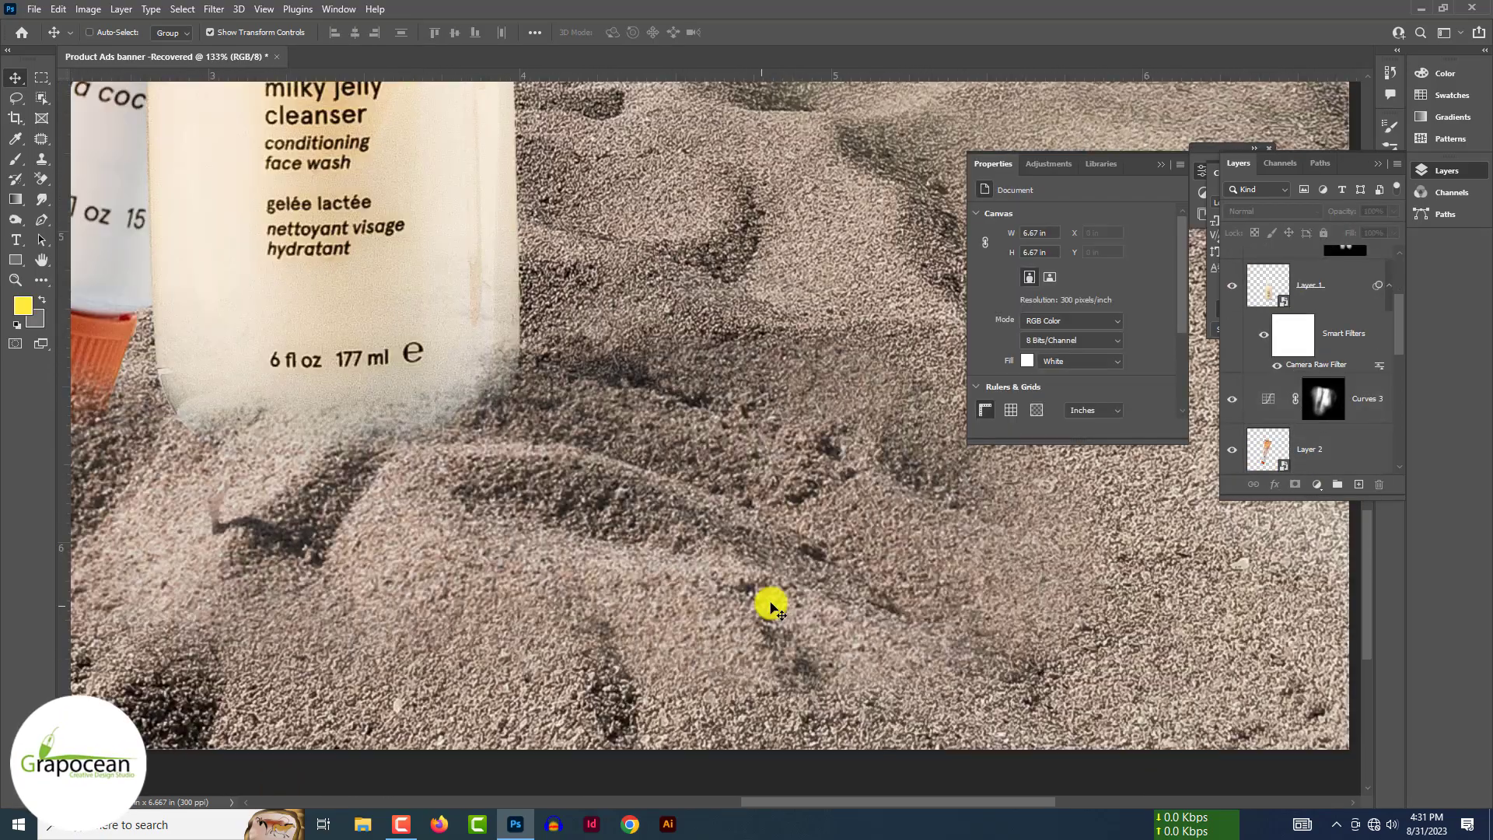
{"action": "scroll", "coordinate": [943, 603], "scroll_direction": "down", "scroll_amount": 4}
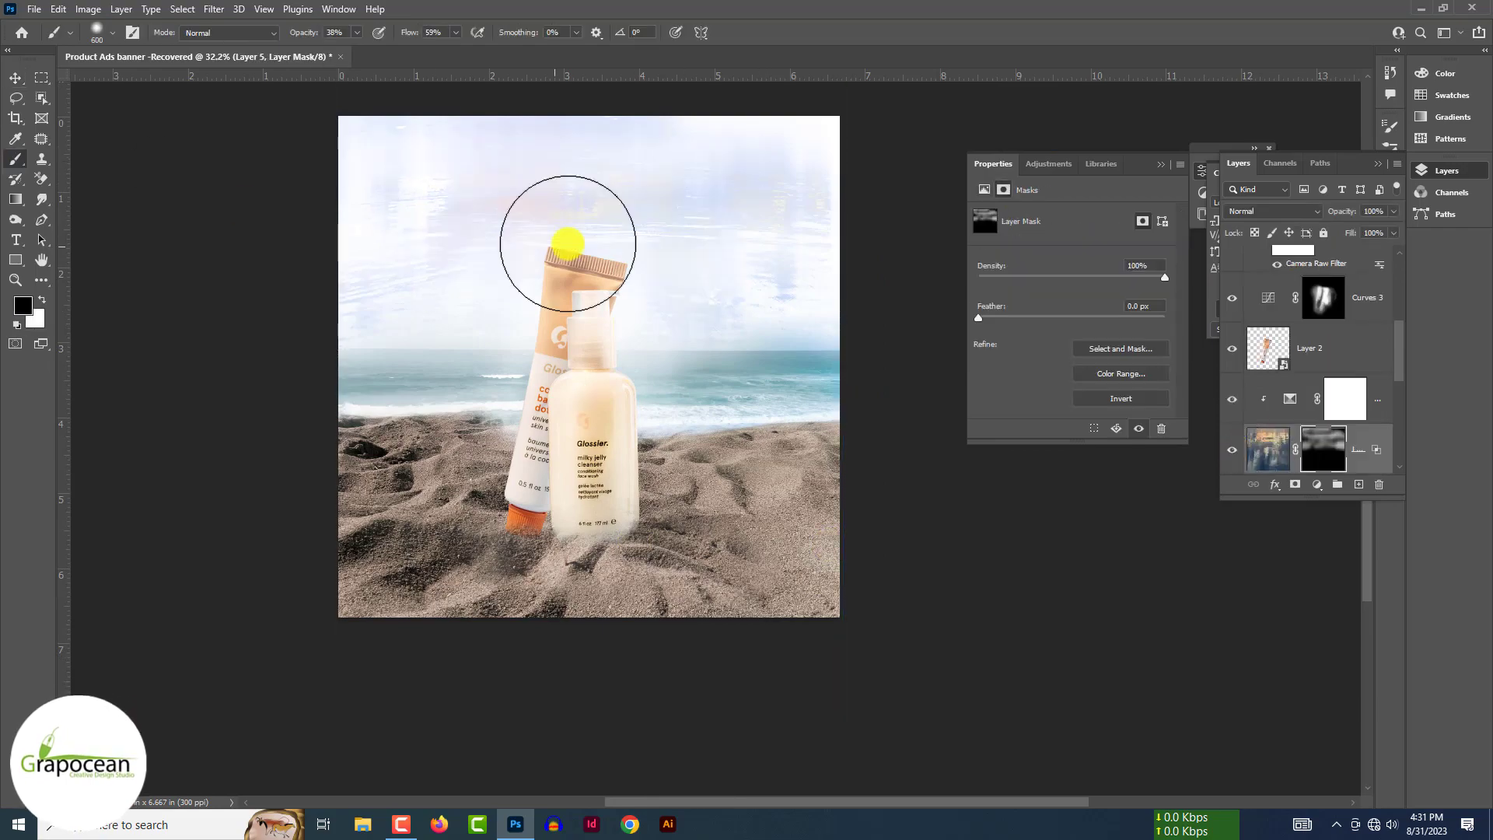
{"action": "scroll", "coordinate": [567, 240], "scroll_direction": "down", "scroll_amount": 1}
{"action": "scroll", "coordinate": [879, 371], "scroll_direction": "down", "scroll_amount": 3}
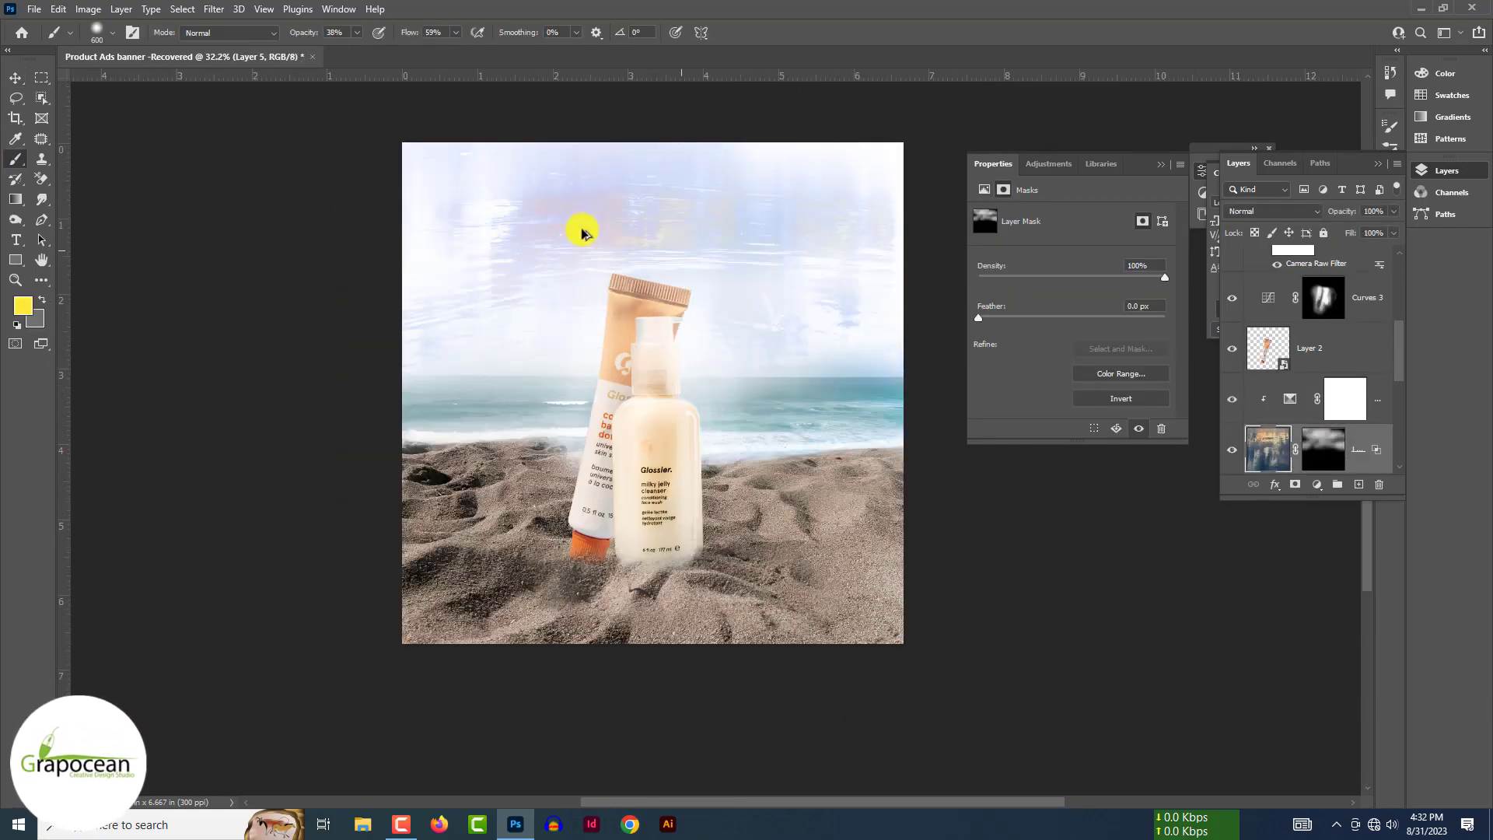
{"action": "scroll", "coordinate": [967, 516], "scroll_direction": "down", "scroll_amount": 2}
{"action": "scroll", "coordinate": [627, 459], "scroll_direction": "up", "scroll_amount": 4}
{"action": "scroll", "coordinate": [795, 565], "scroll_direction": "down", "scroll_amount": 3}
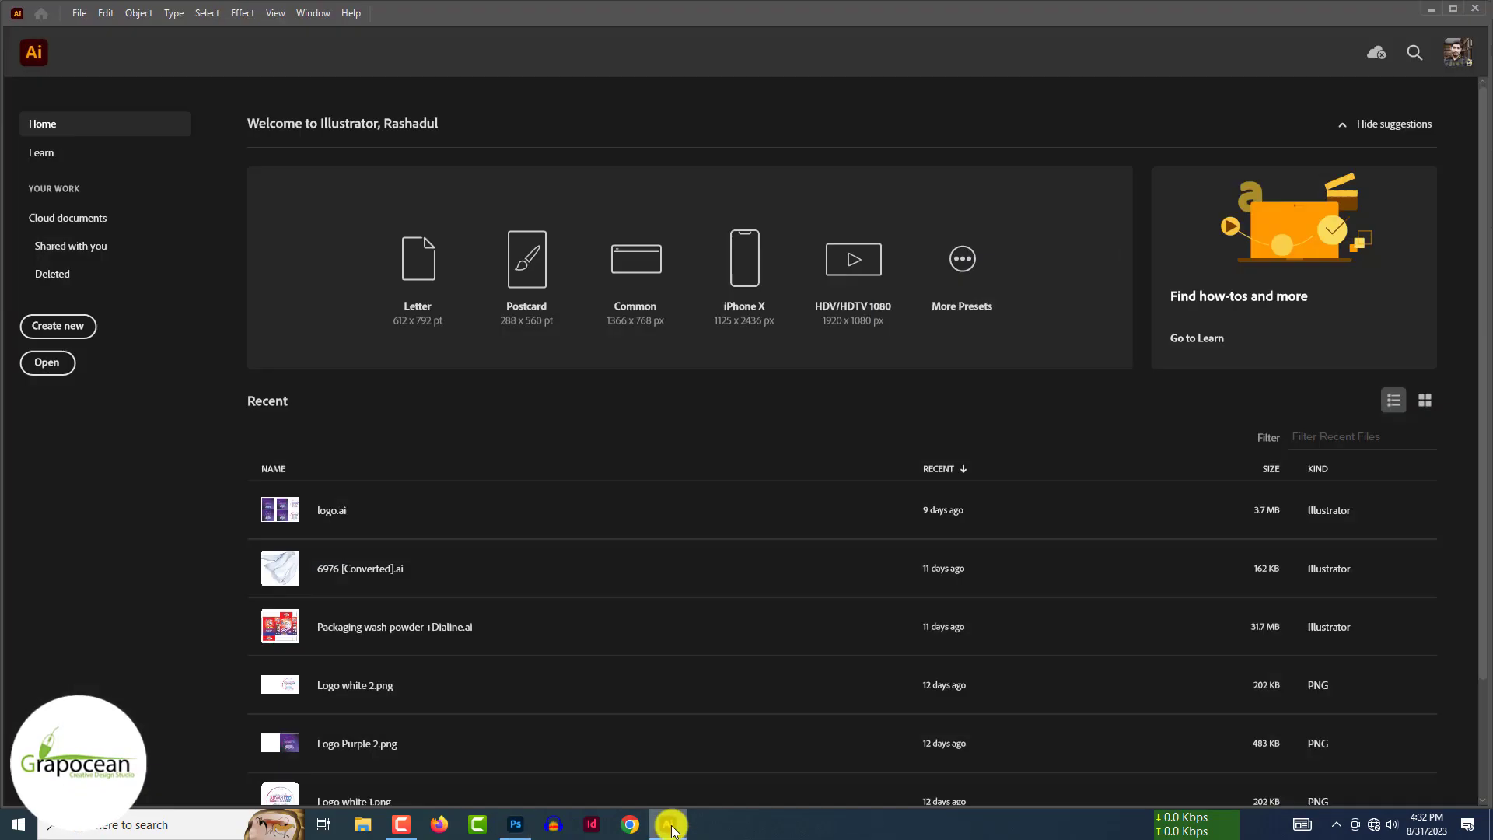
{"action": "left_click", "coordinate": [670, 826]}
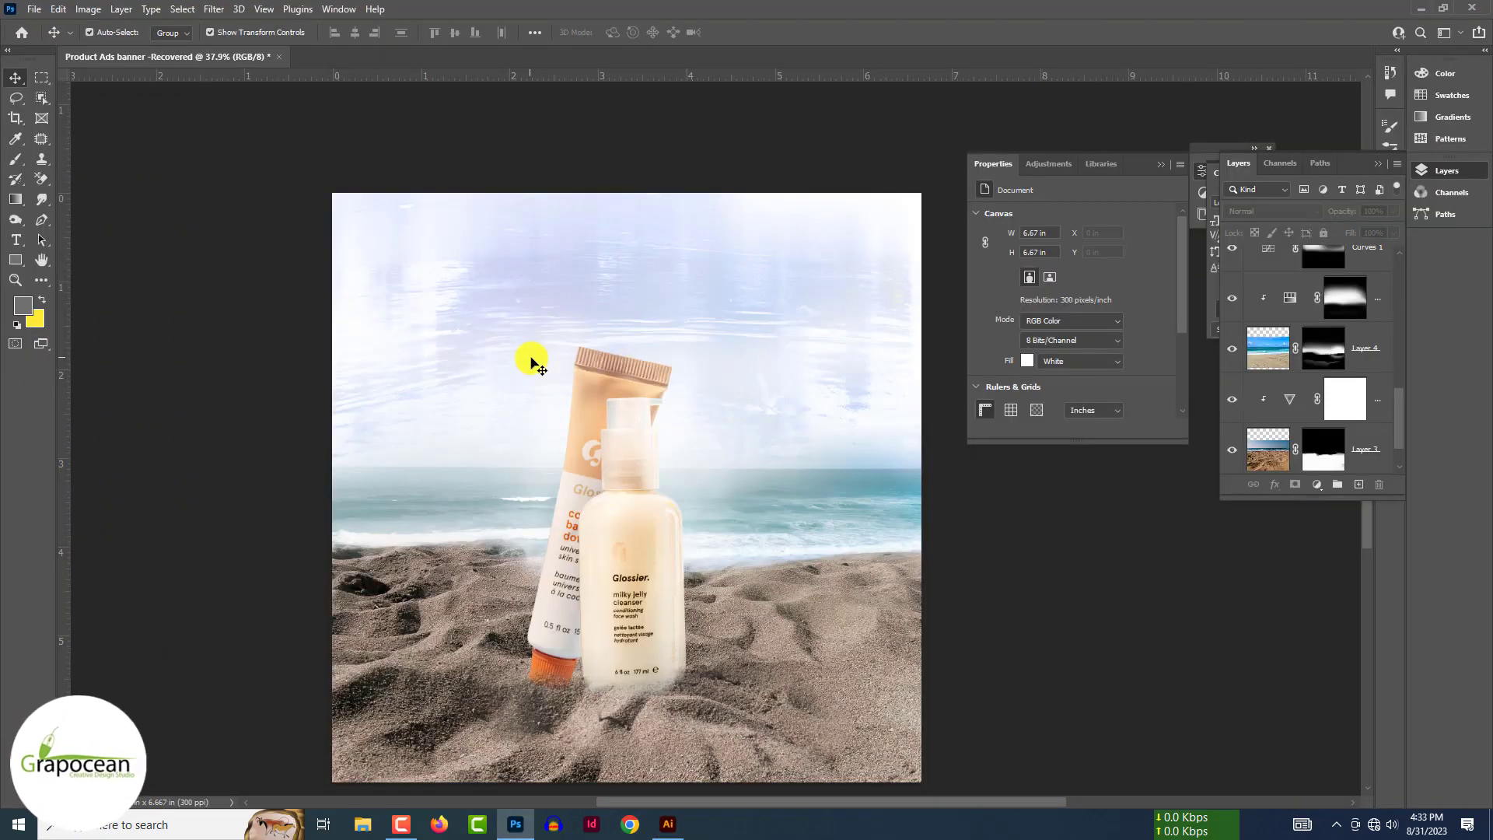
Paint white on the Curves 3 mask down the tube's left edge with a soft brush at 38% opacity.
{"action": "scroll", "coordinate": [680, 467], "scroll_direction": "up", "scroll_amount": 1}
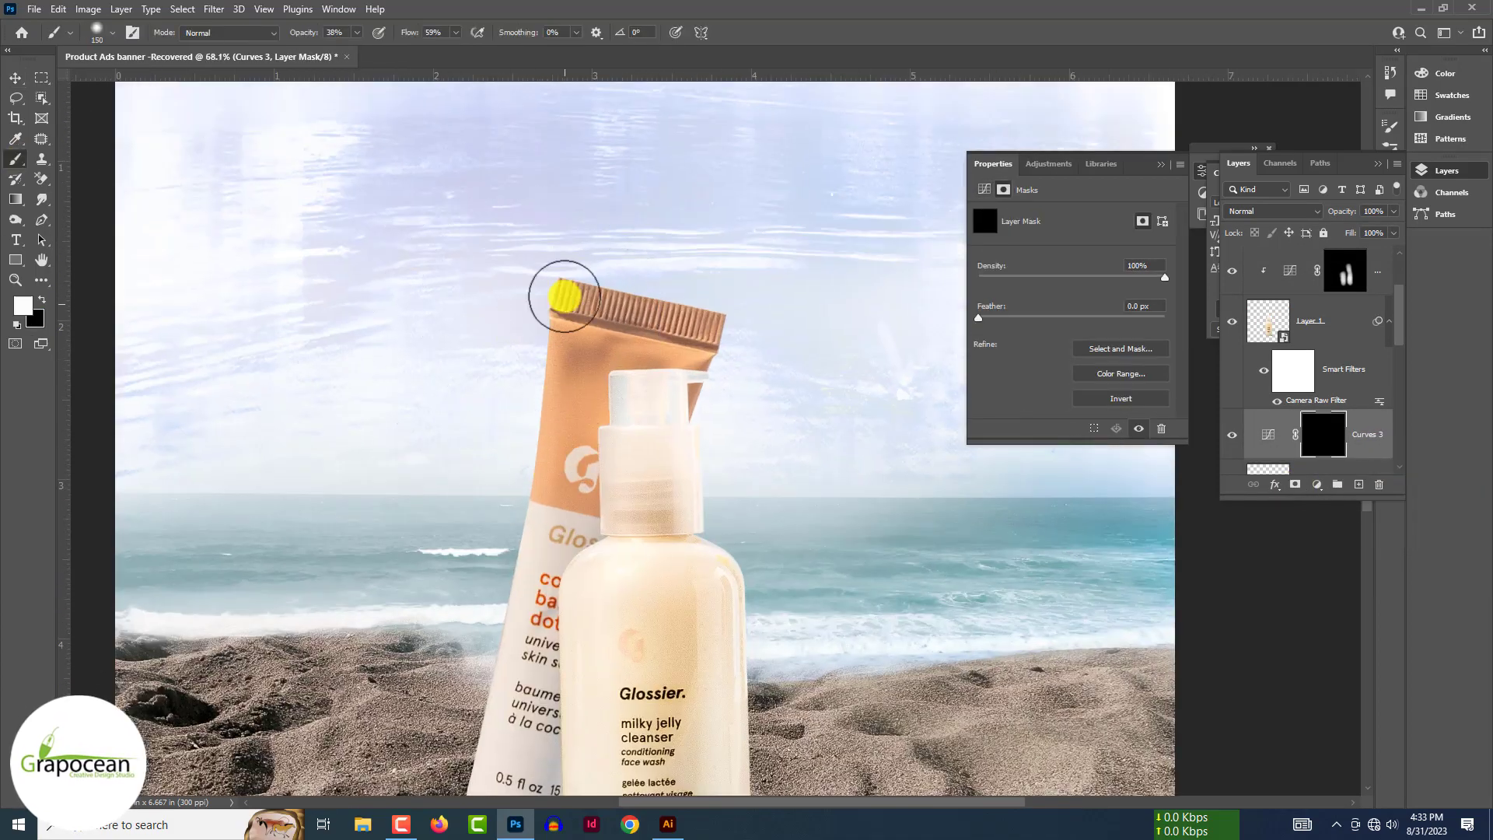
{"action": "mouse_move", "coordinate": [567, 293]}
{"action": "left_mouse_down"}
{"action": "mouse_move", "coordinate": [511, 564]}
{"action": "mouse_move", "coordinate": [480, 597]}
{"action": "left_mouse_up"}
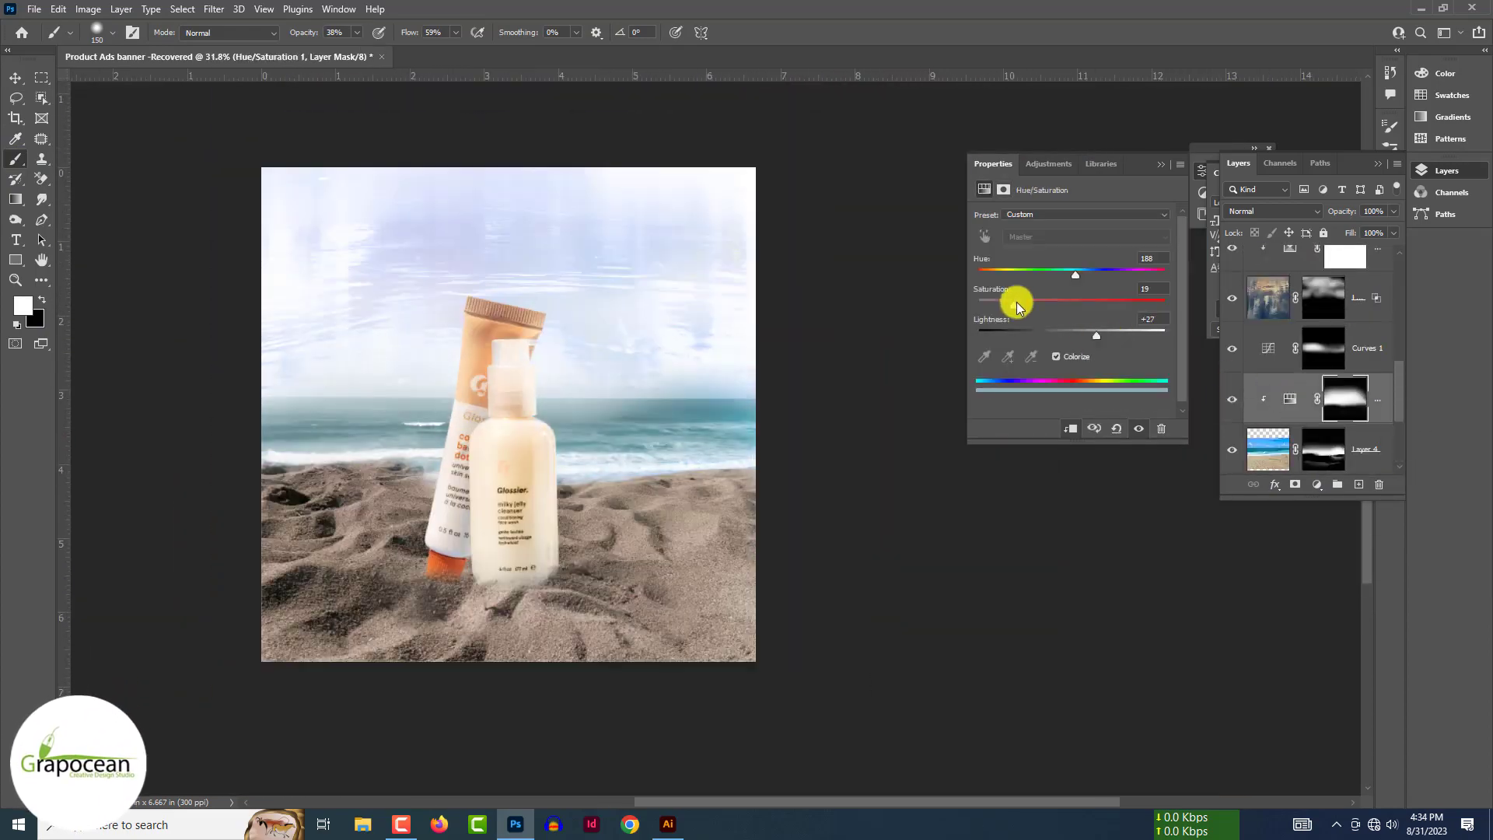
Fine-tune the hue, saturation and lightness of the colorized Hue/Saturation adjustment clipped to the sea layer, comparing it on and off.
{"action": "left_click_drag", "start_coordinate": [1010, 300], "coordinate": [1074, 276]}
{"action": "left_click_drag", "start_coordinate": [1030, 306], "coordinate": [1015, 306]}
{"action": "left_click_drag", "start_coordinate": [1097, 336], "coordinate": [1117, 336]}
{"action": "left_click", "coordinate": [1230, 399]}
{"action": "left_click", "coordinate": [1231, 400]}
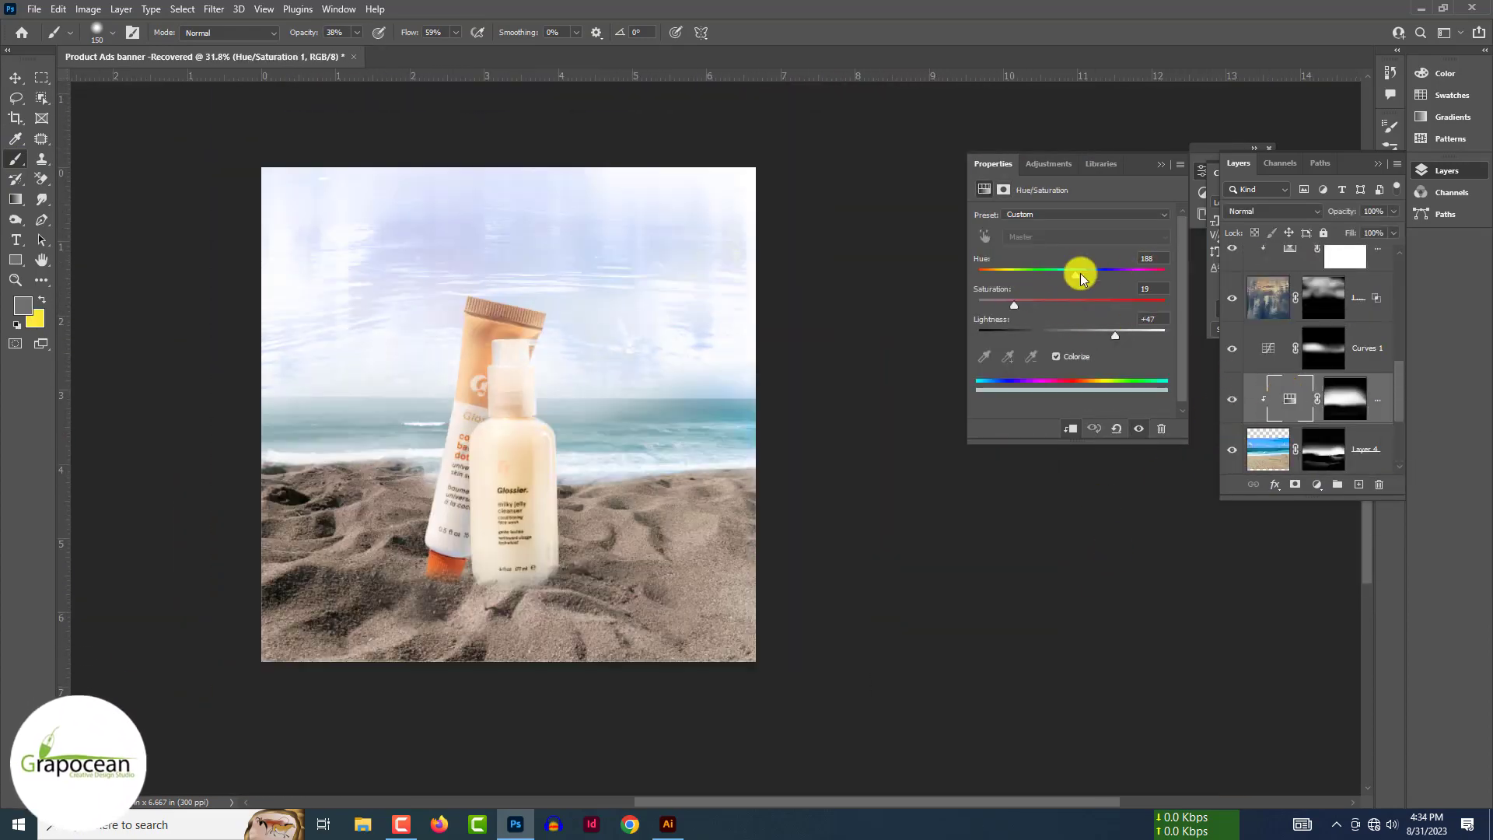
{"action": "left_click_drag", "start_coordinate": [1077, 275], "coordinate": [1087, 274]}
{"action": "left_click_drag", "start_coordinate": [1116, 335], "coordinate": [1112, 335]}
{"action": "left_click_drag", "start_coordinate": [1014, 305], "coordinate": [1103, 336]}
{"action": "left_click", "coordinate": [16, 78]}
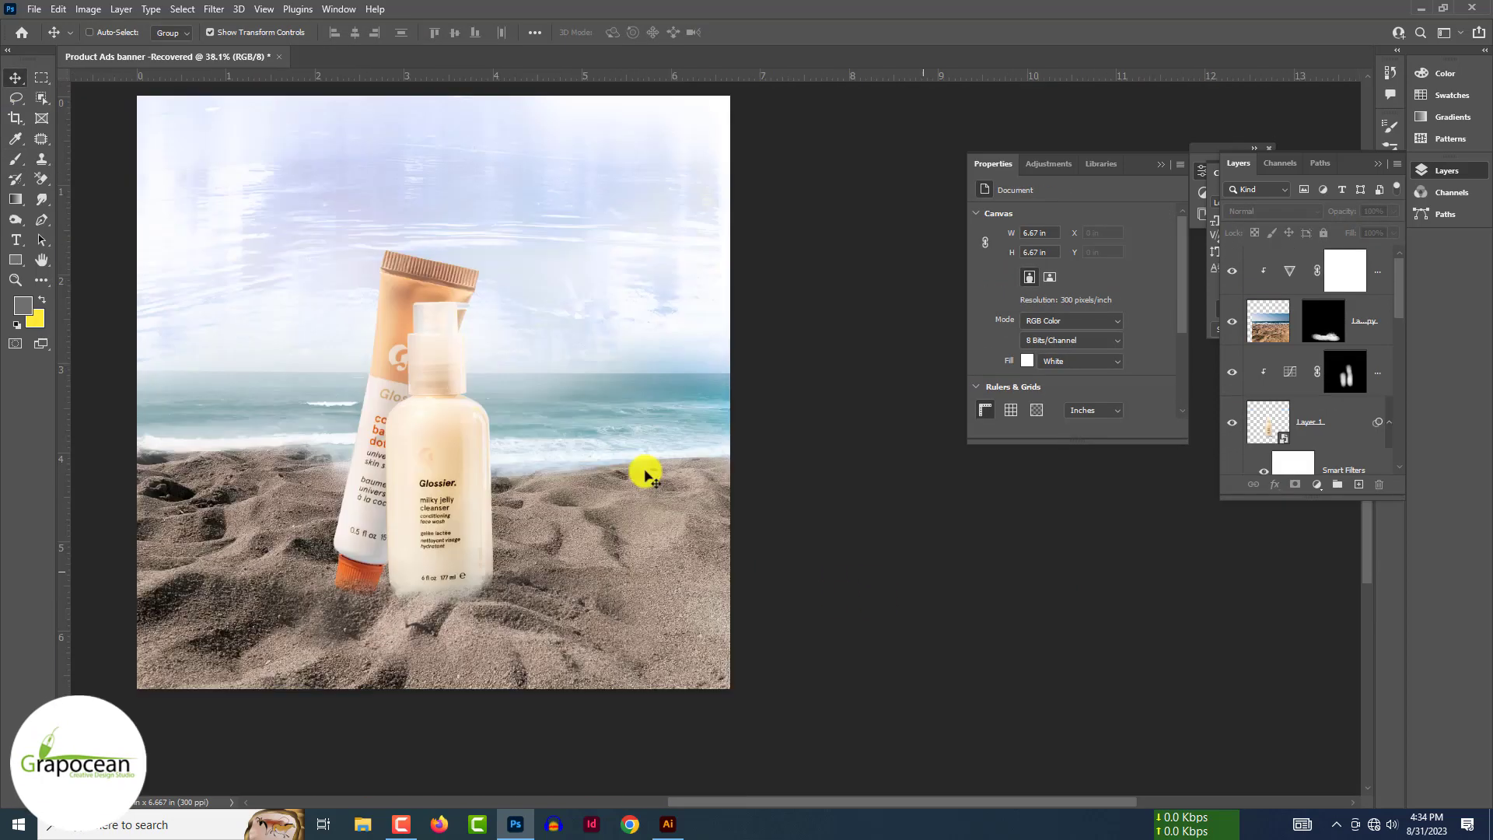
Select the sea photo on Layer 4 and open the Camera Raw Filter for it.
{"action": "left_click", "coordinate": [643, 473]}
{"action": "left_click", "coordinate": [1262, 403]}
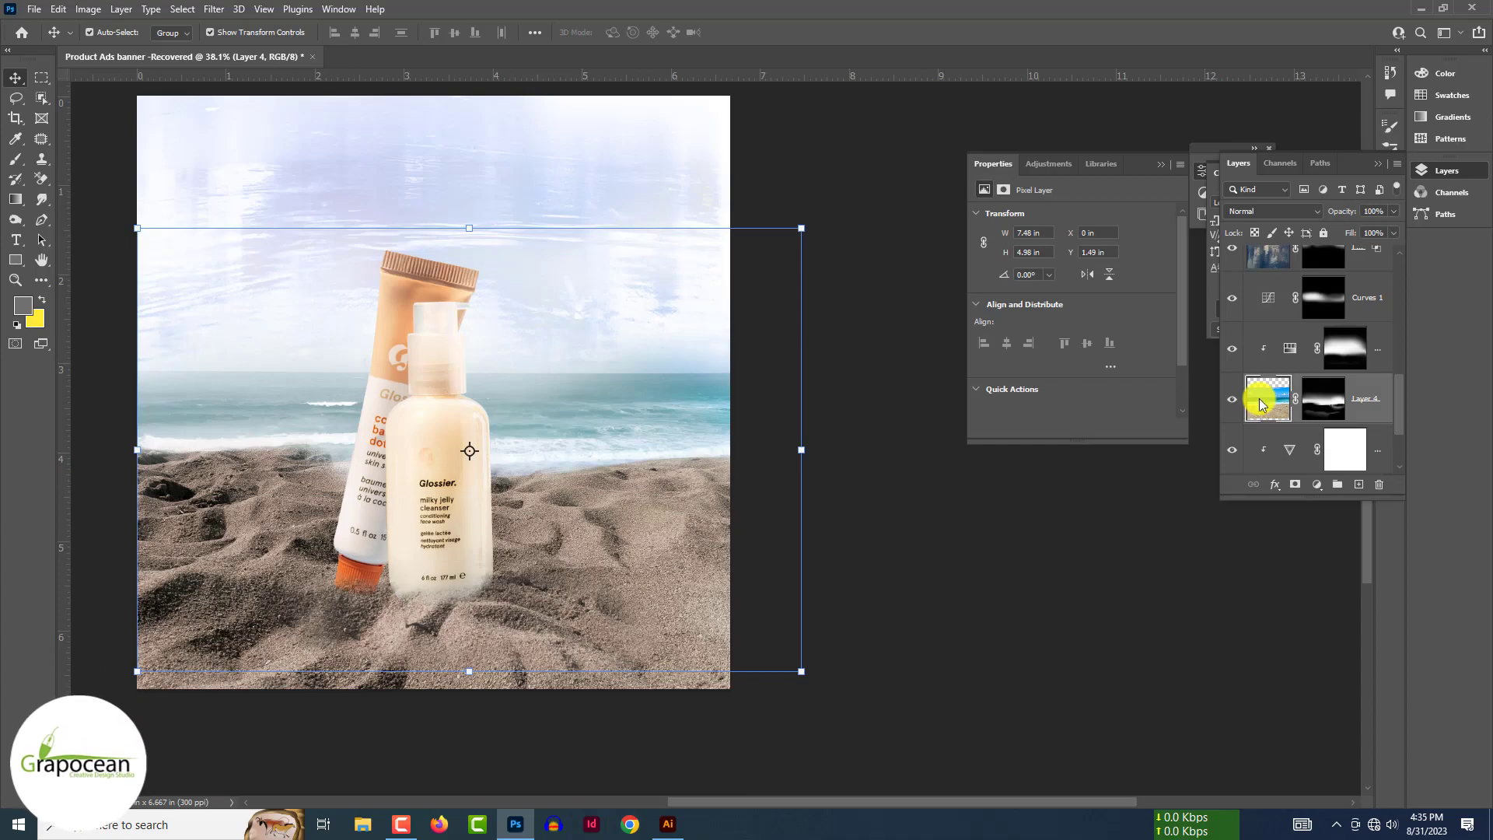
{"action": "left_click", "coordinate": [214, 9]}
{"action": "left_click", "coordinate": [293, 124]}
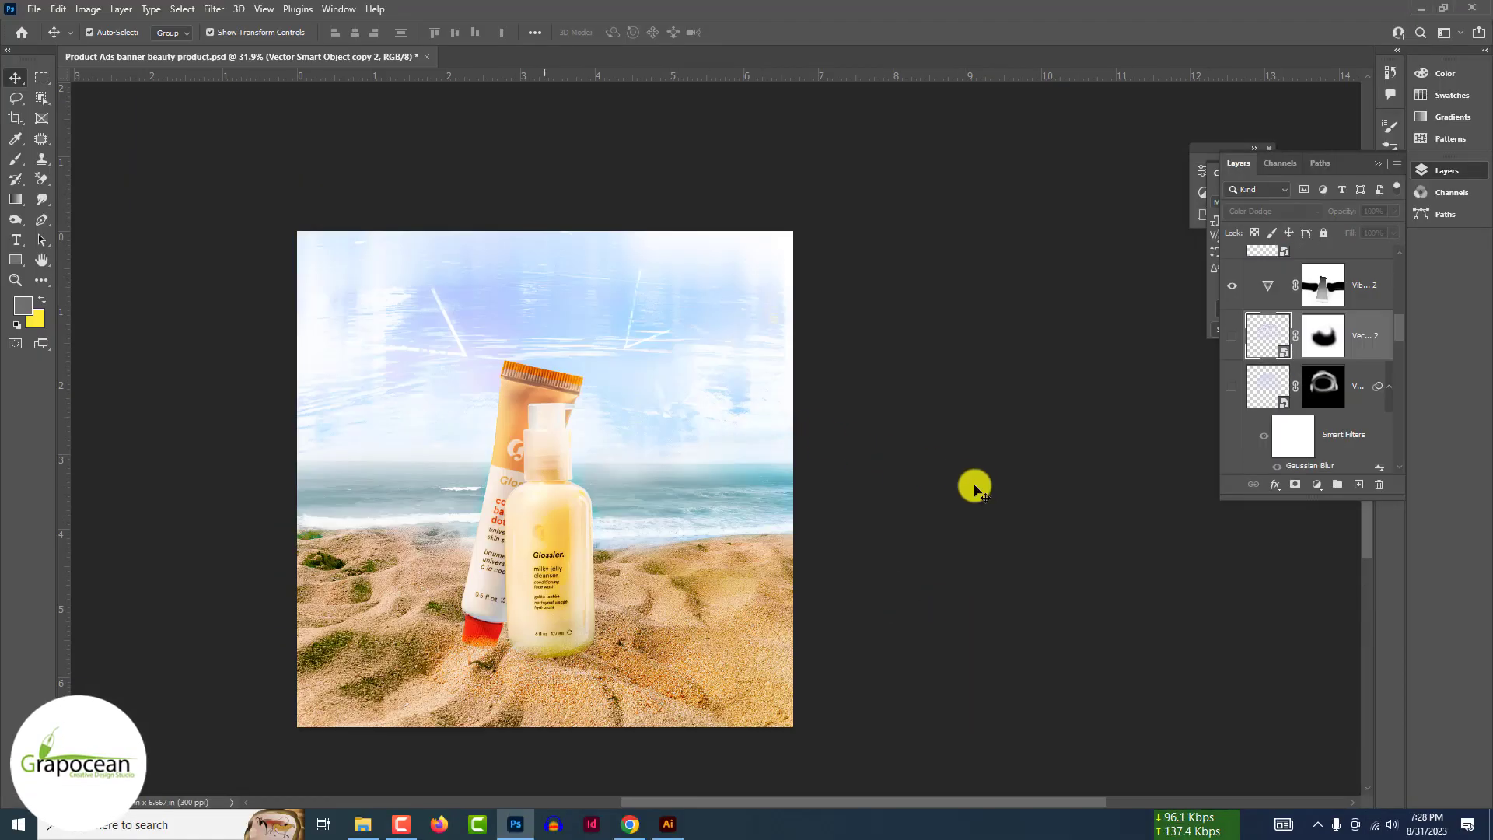
{"action": "scroll", "coordinate": [572, 381], "scroll_direction": "up", "scroll_amount": 3}
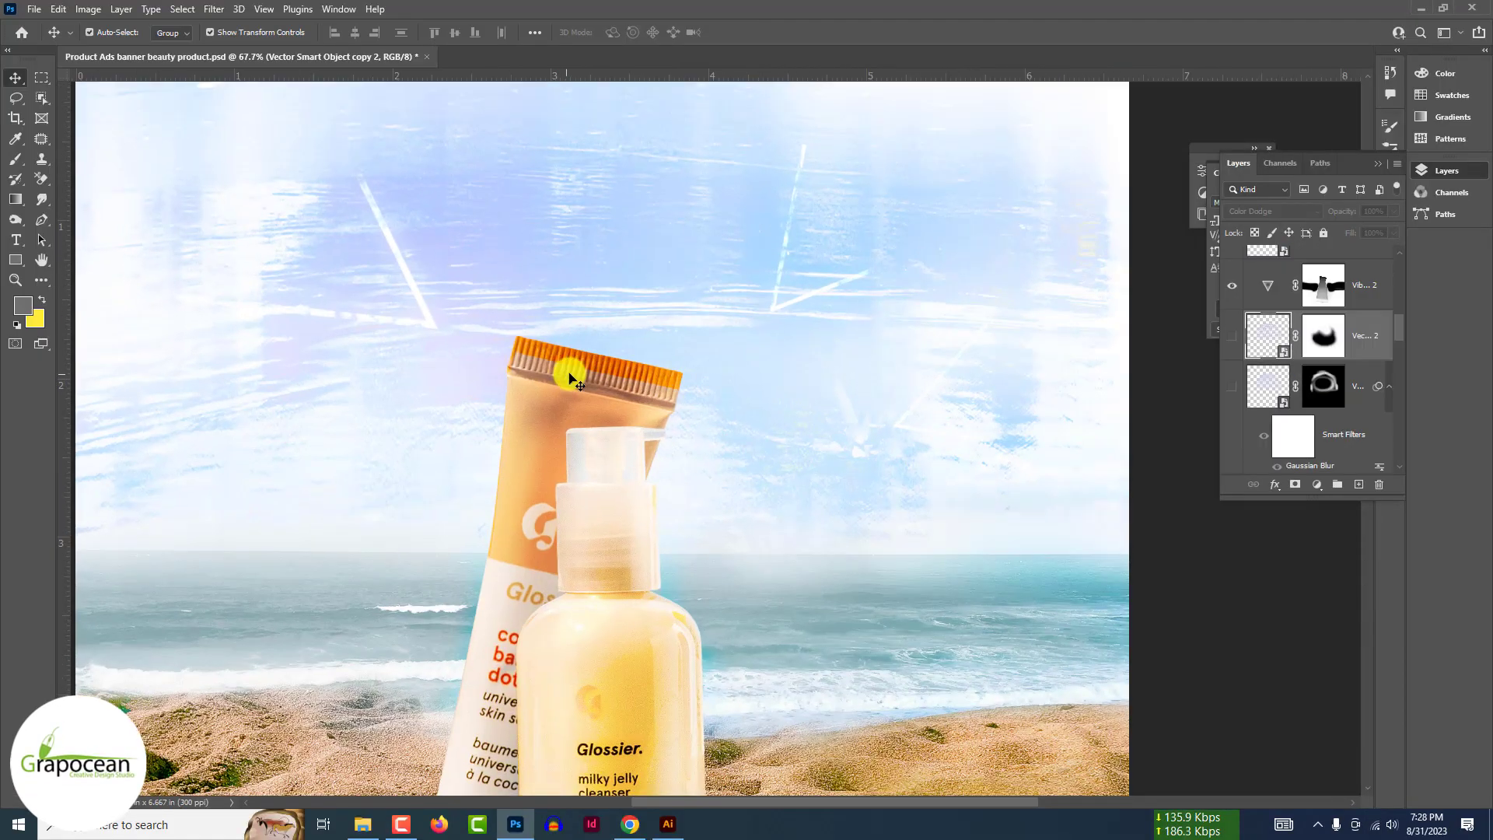
{"action": "left_click", "coordinate": [572, 381]}
{"action": "scroll", "coordinate": [573, 391], "scroll_direction": "down", "scroll_amount": 5}
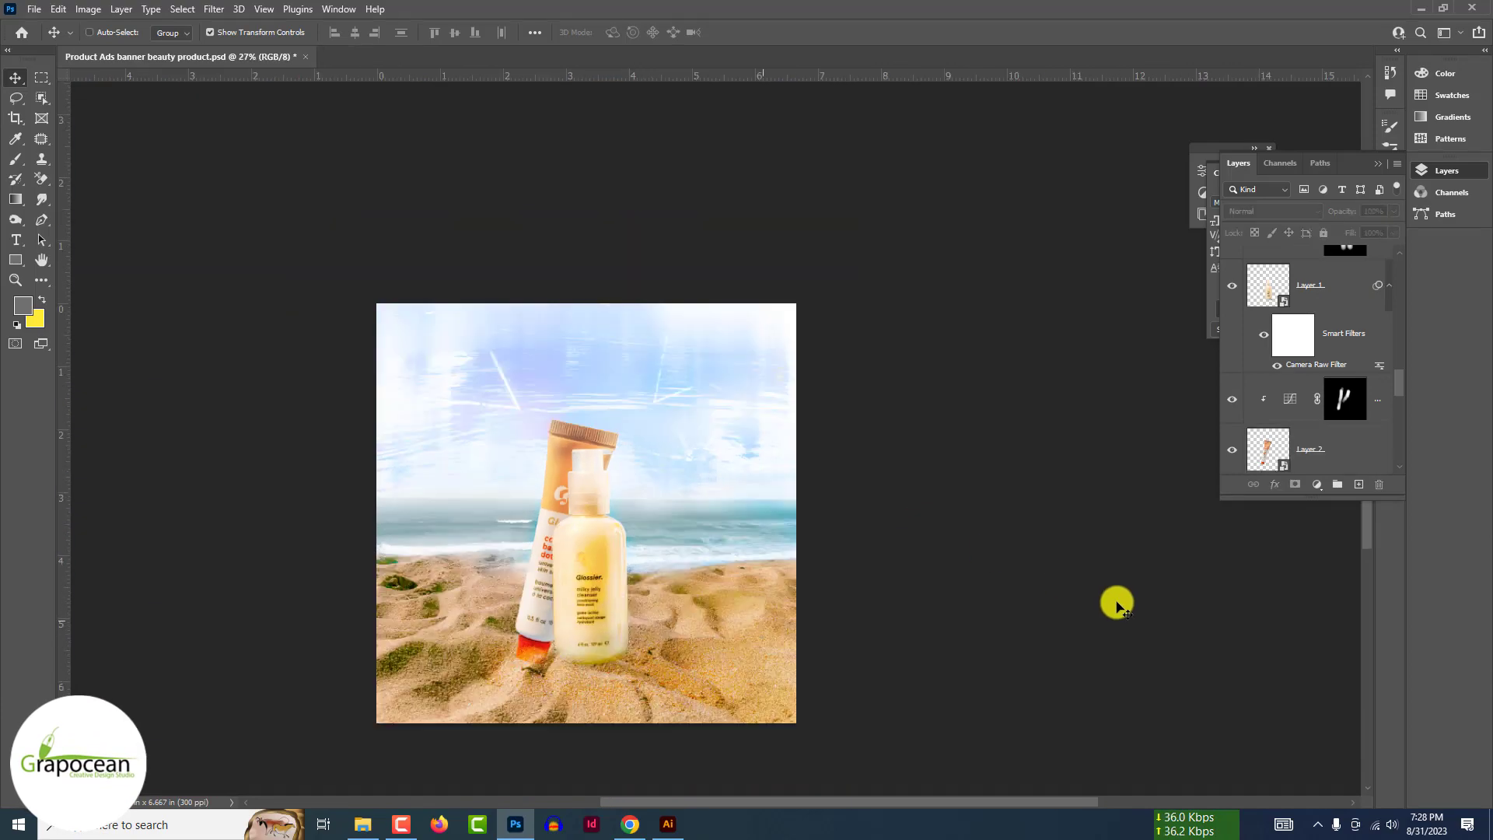
{"action": "scroll", "coordinate": [1117, 603], "scroll_direction": "up", "scroll_amount": 2}
{"action": "left_click", "coordinate": [35, 10]}
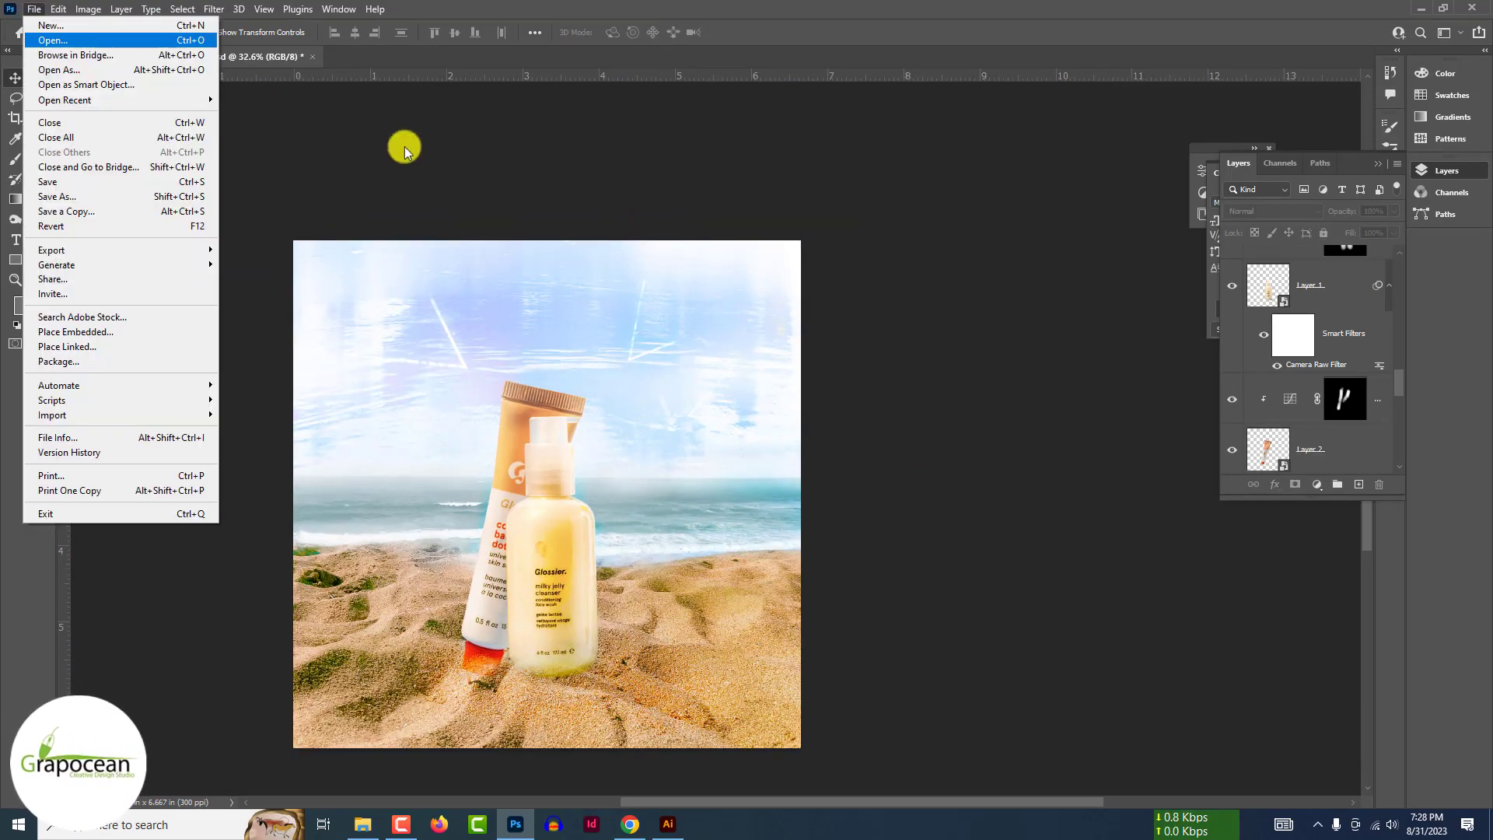
{"action": "left_click", "coordinate": [1039, 381]}
Switch to Illustrator and examine the finished honeycomb sphere up close.
{"action": "left_click", "coordinate": [669, 826]}
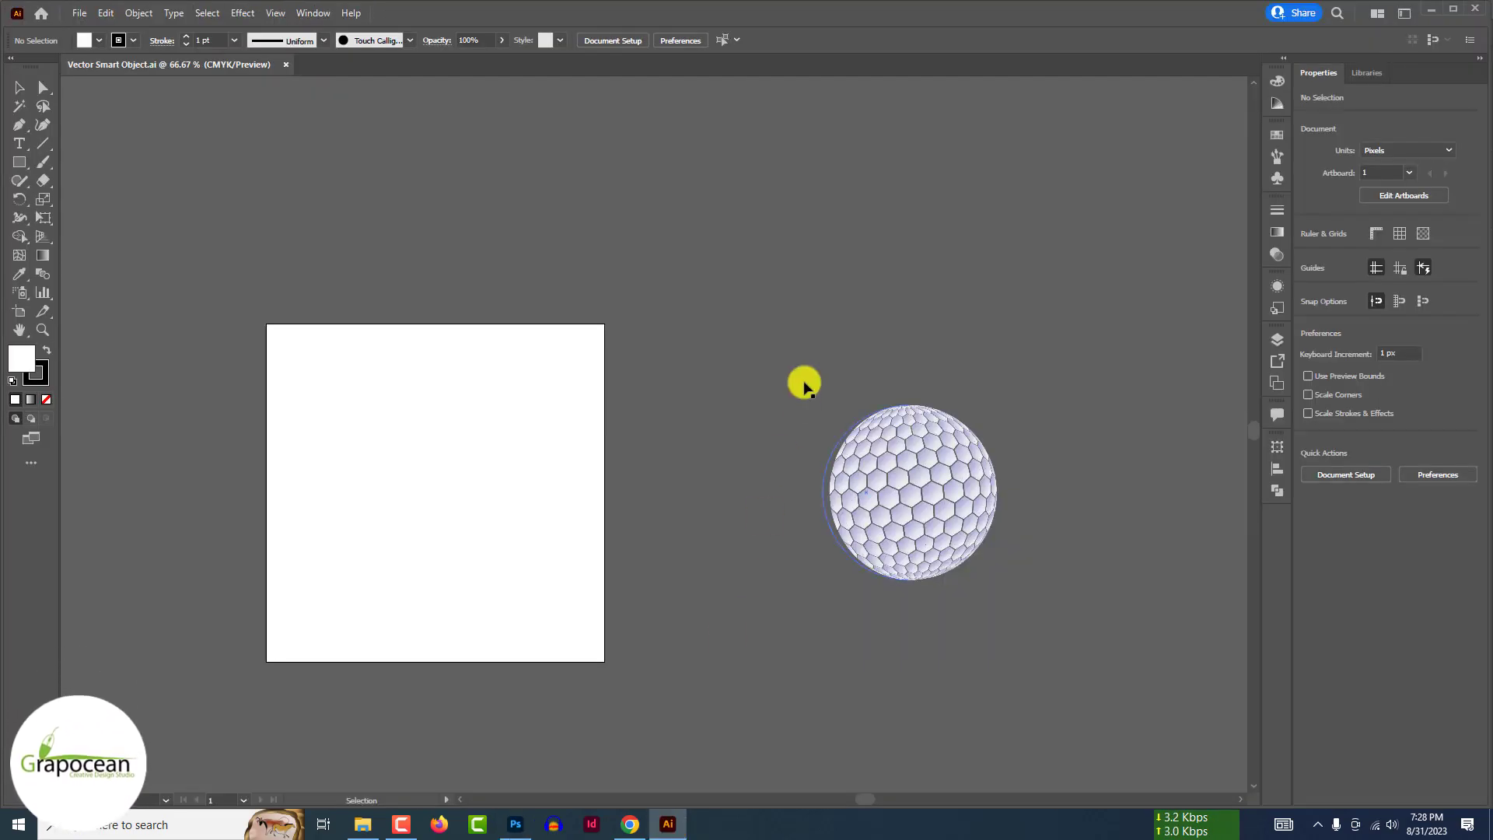
{"action": "scroll", "coordinate": [804, 383], "scroll_direction": "up", "scroll_amount": 5}
{"action": "left_click_drag", "start_coordinate": [950, 471], "coordinate": [743, 413]}
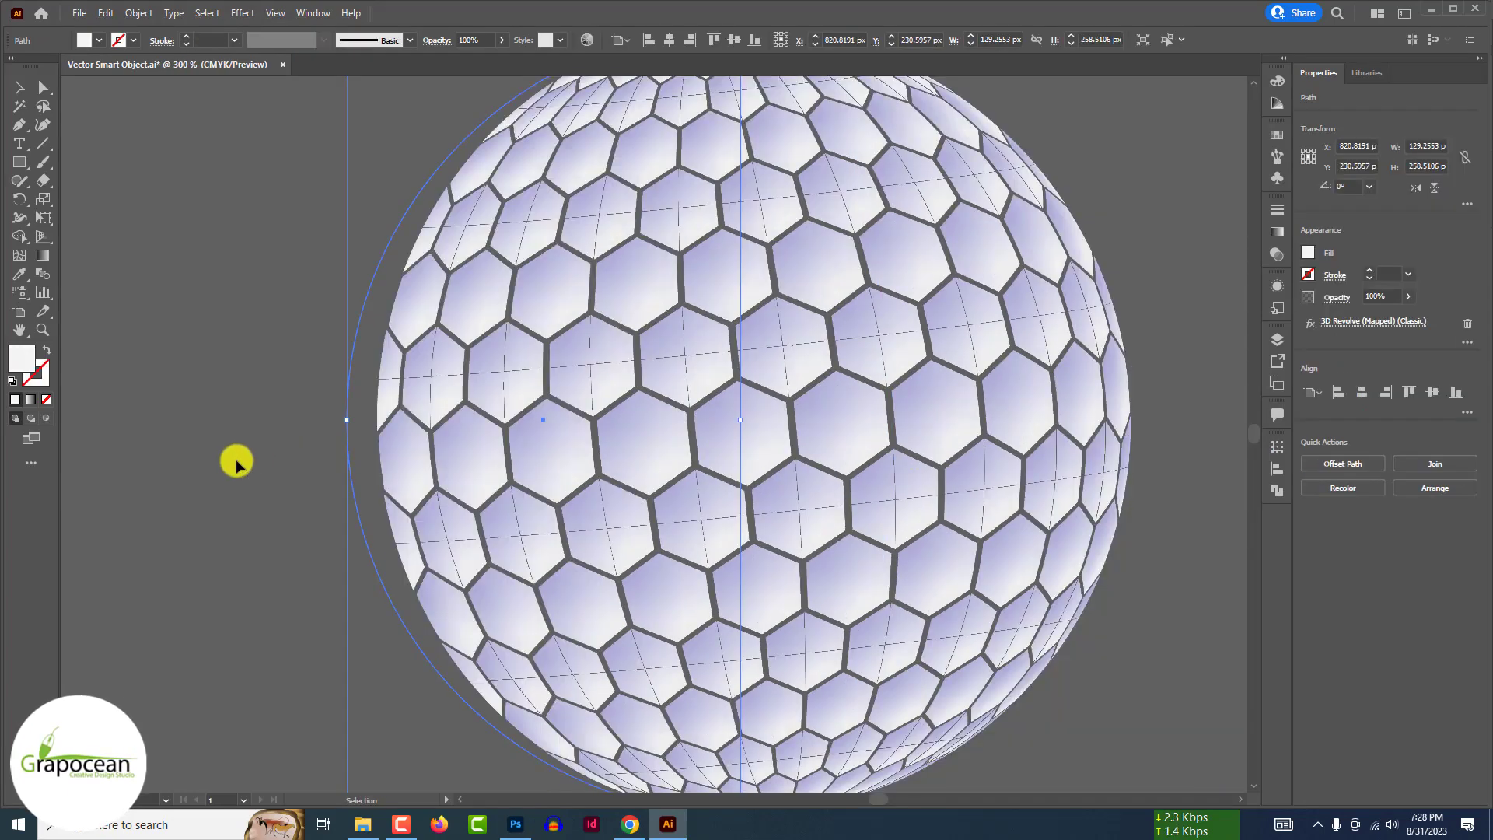
{"action": "left_click", "coordinate": [236, 463]}
{"action": "key", "text": "ctrl+minus"}
{"action": "key", "text": "ctrl+minus"}
Switch back to Photoshop and show the masked honeycomb sphere layers that form the dome around the products.
{"action": "left_click", "coordinate": [519, 825]}
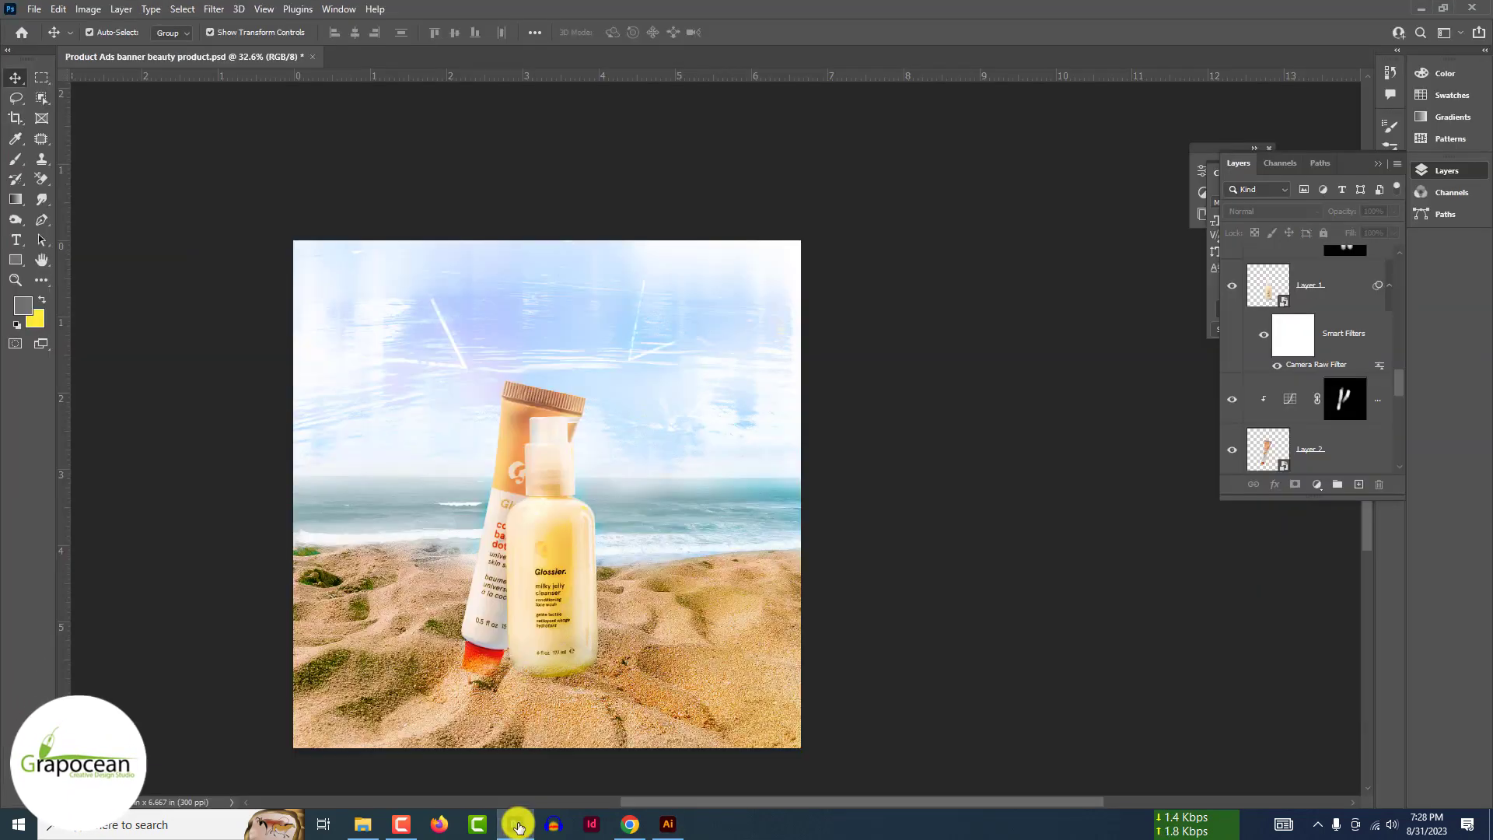
{"action": "left_click", "coordinate": [1232, 261]}
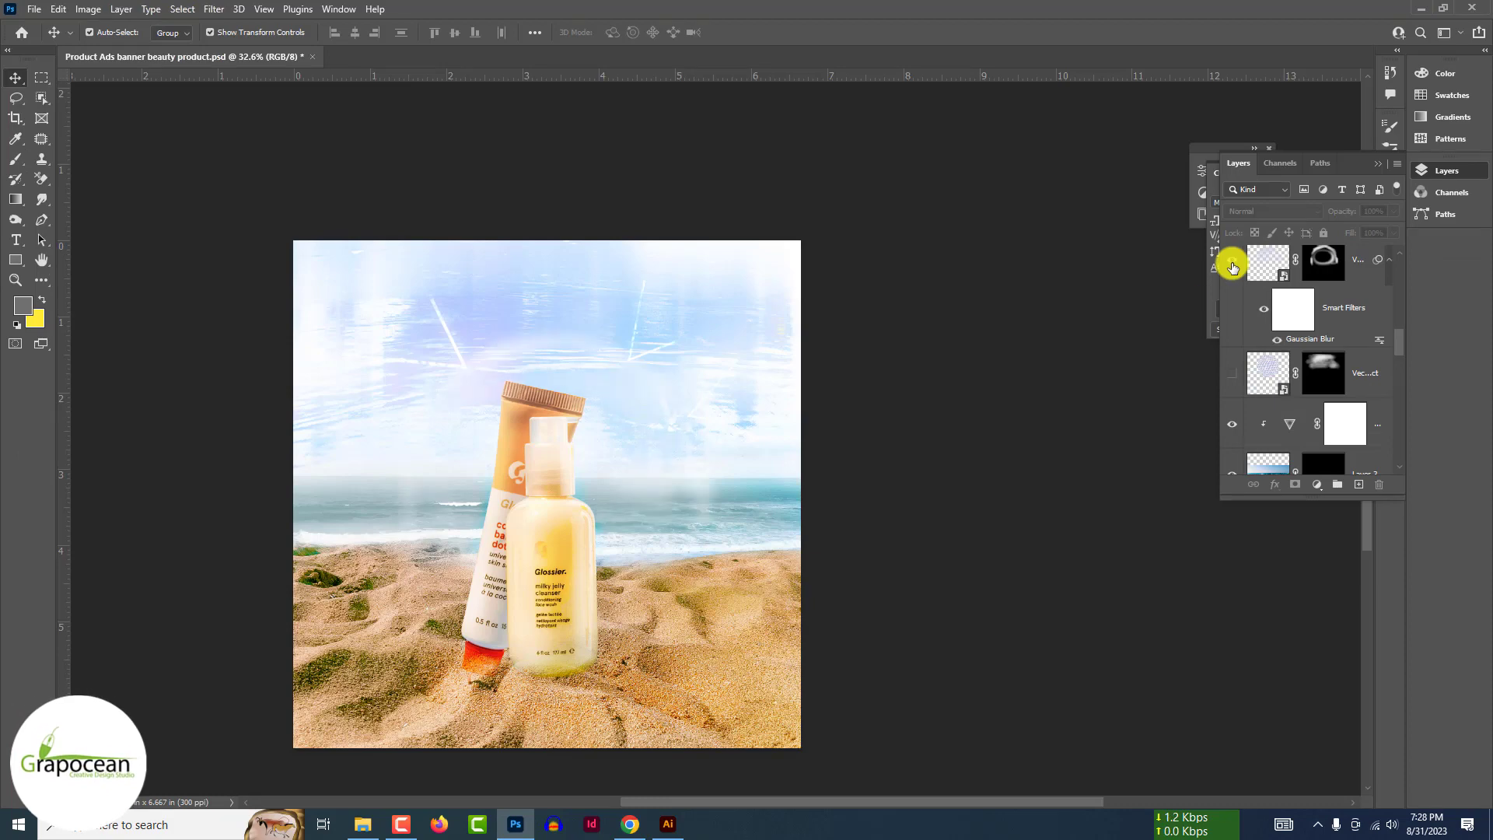
{"action": "key", "text": "ctrl+z"}
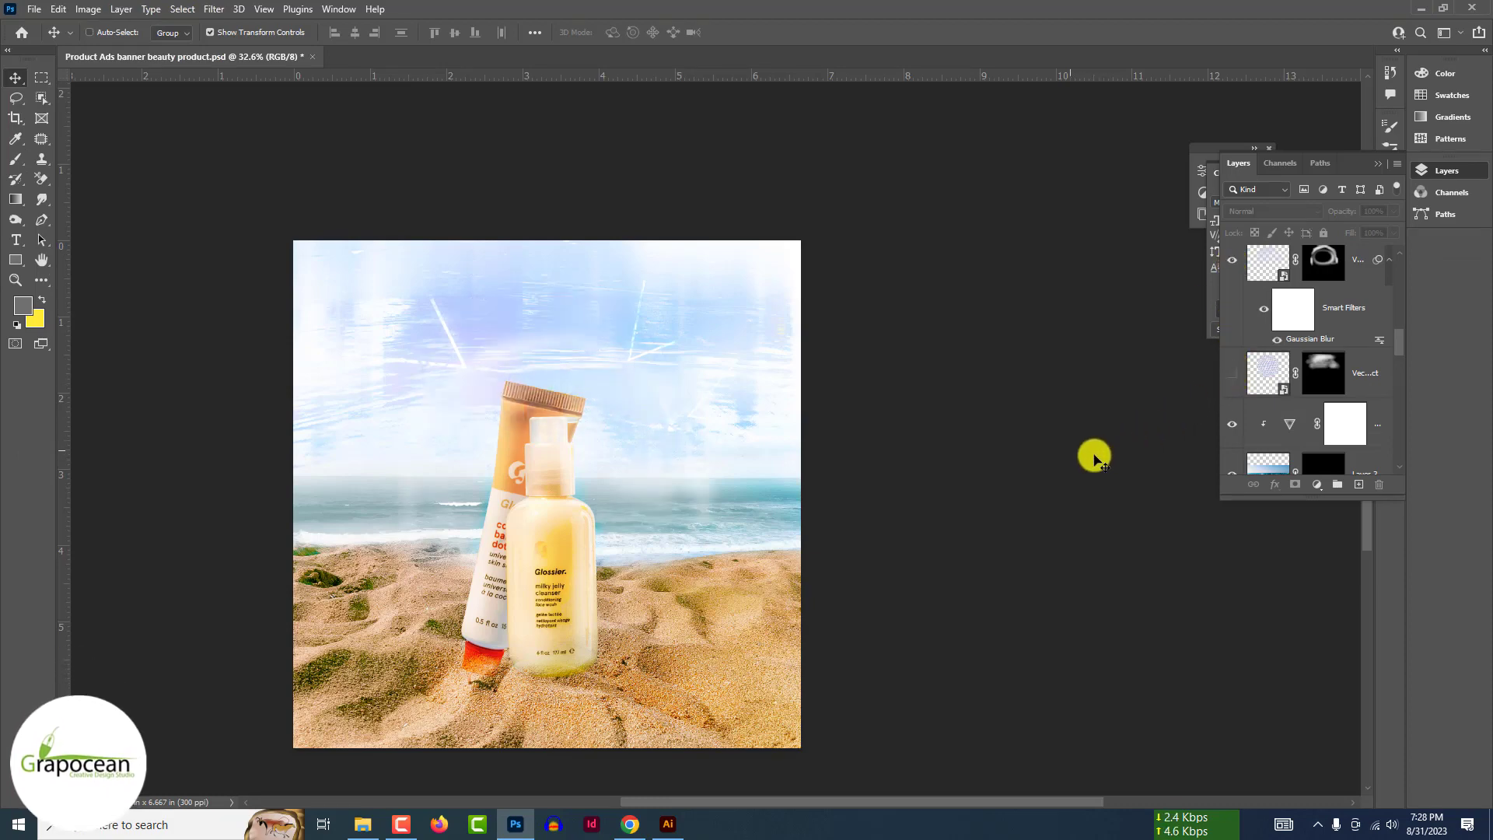
{"action": "left_click", "coordinate": [1232, 323]}
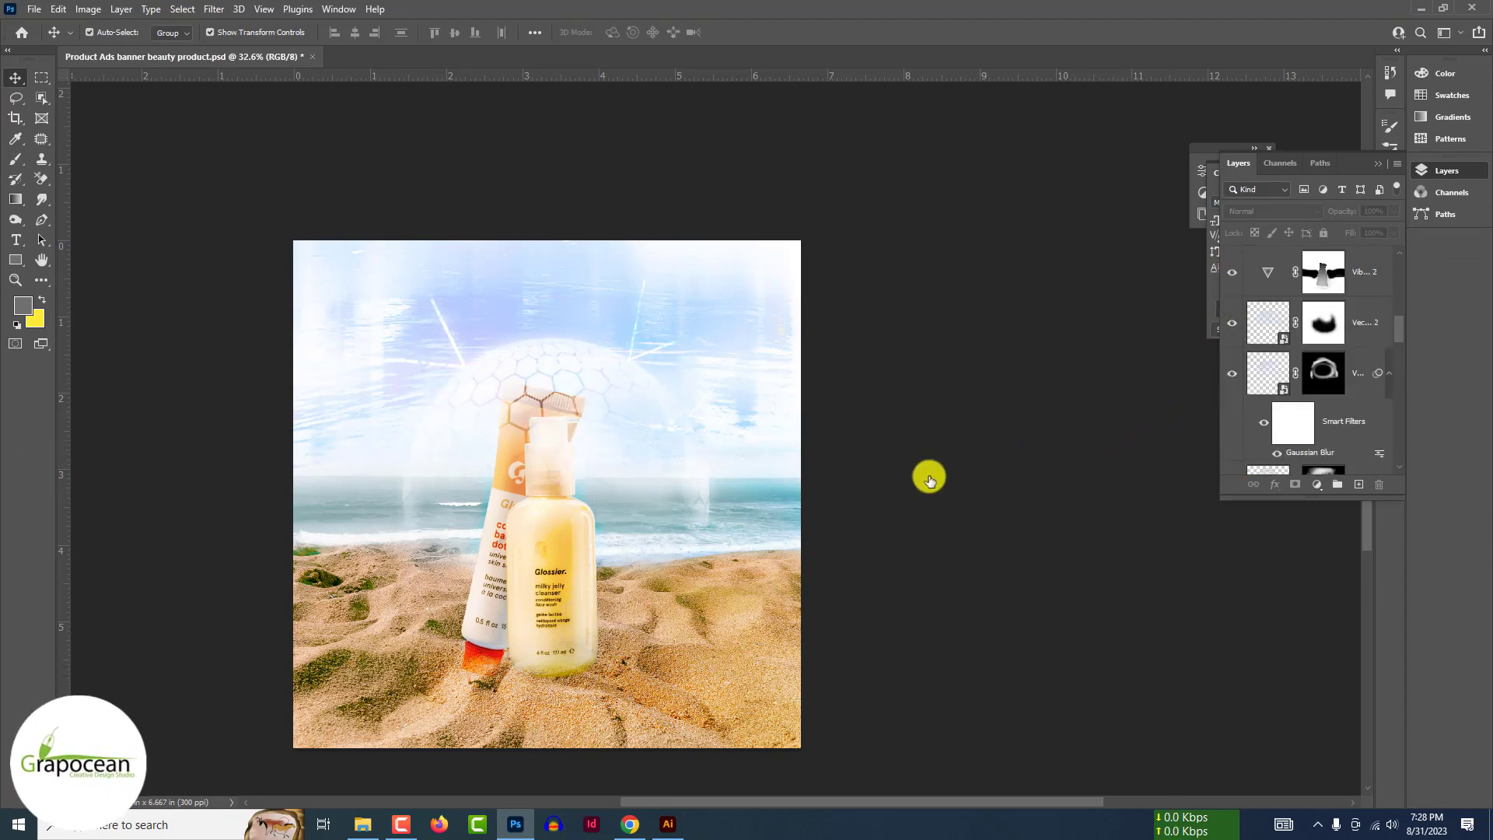
{"action": "scroll", "coordinate": [893, 495], "scroll_direction": "up", "scroll_amount": 3}
{"action": "scroll", "coordinate": [893, 495], "scroll_direction": "down", "scroll_amount": 2}
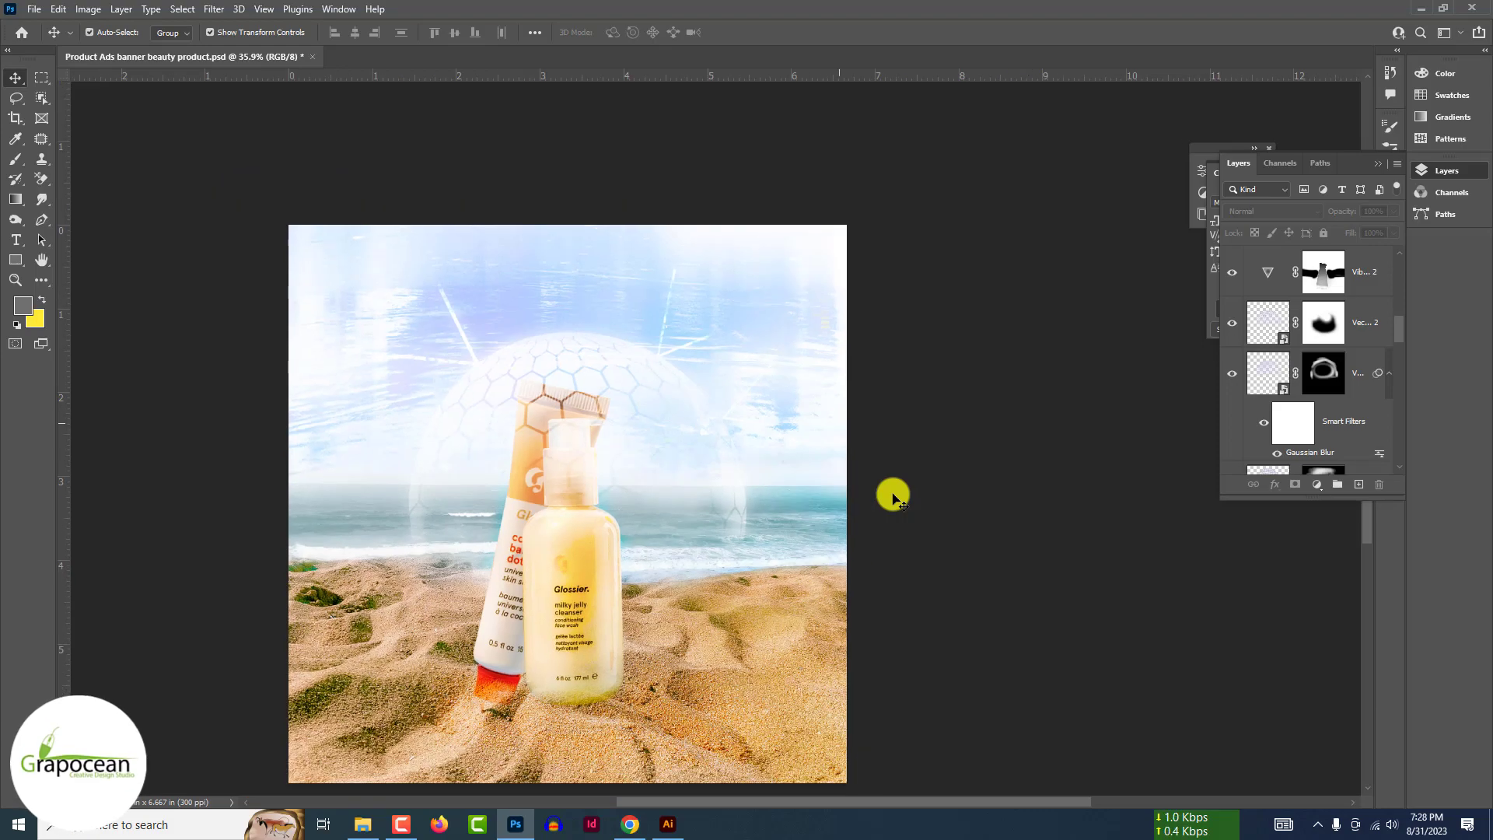
{"action": "scroll", "coordinate": [893, 494], "scroll_direction": "down", "scroll_amount": 2}
{"action": "scroll", "coordinate": [893, 495], "scroll_direction": "down", "scroll_amount": 1}
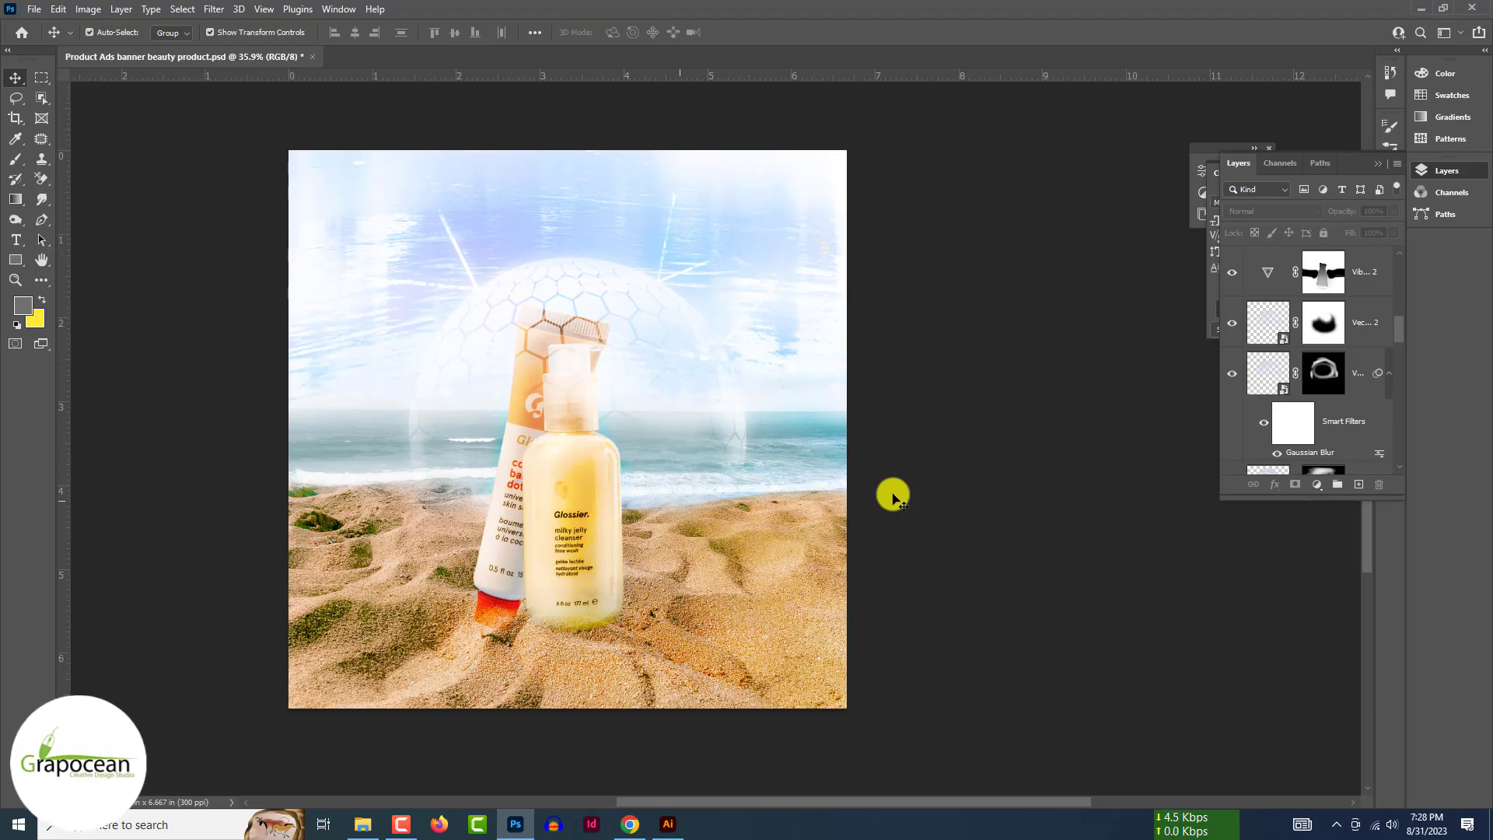
{"action": "scroll", "coordinate": [892, 494], "scroll_direction": "up", "scroll_amount": 6}
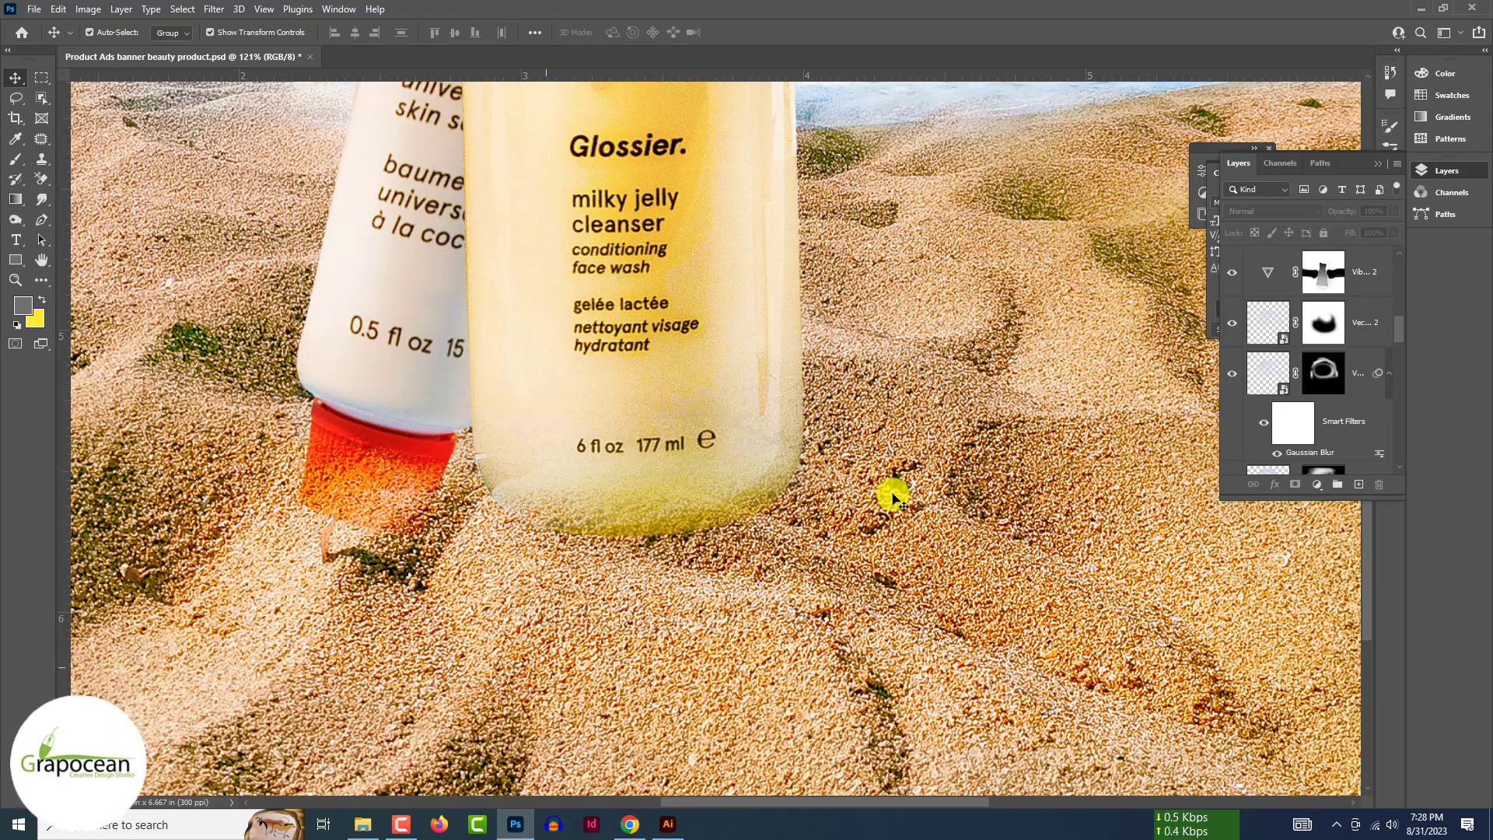
Add the white Montserrat Black heading "Sun Cream & Oil" at 43 pt above the dome and centre it on the banner.
{"action": "scroll", "coordinate": [893, 494], "scroll_direction": "down", "scroll_amount": 6}
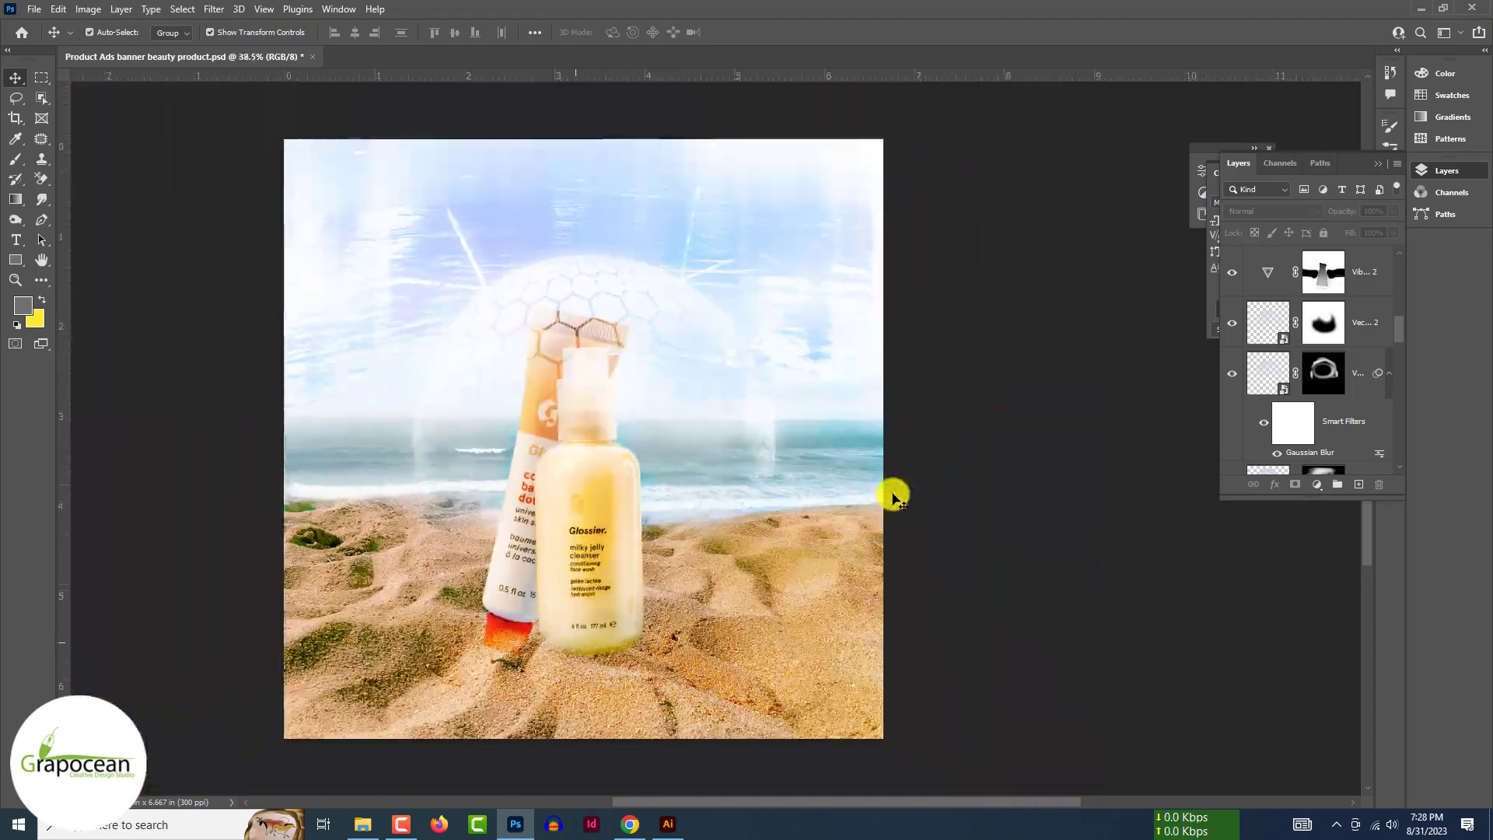
{"action": "scroll", "coordinate": [1320, 296], "scroll_direction": "up", "scroll_amount": 3}
{"action": "left_click", "coordinate": [1351, 267]}
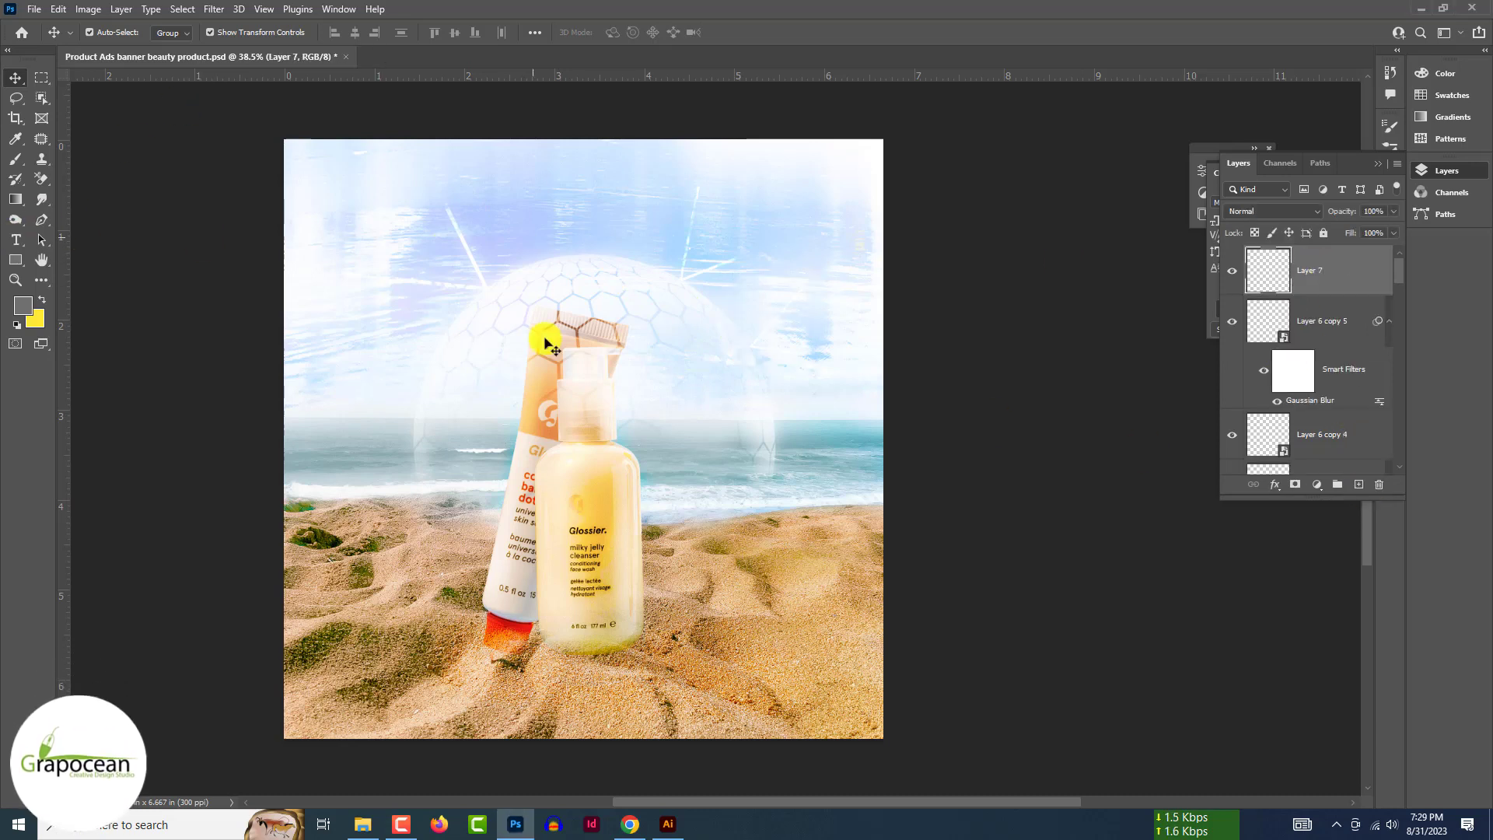
{"action": "key", "text": "t"}
{"action": "left_click", "coordinate": [535, 241]}
{"action": "type", "text": "Sun Cream & O"}
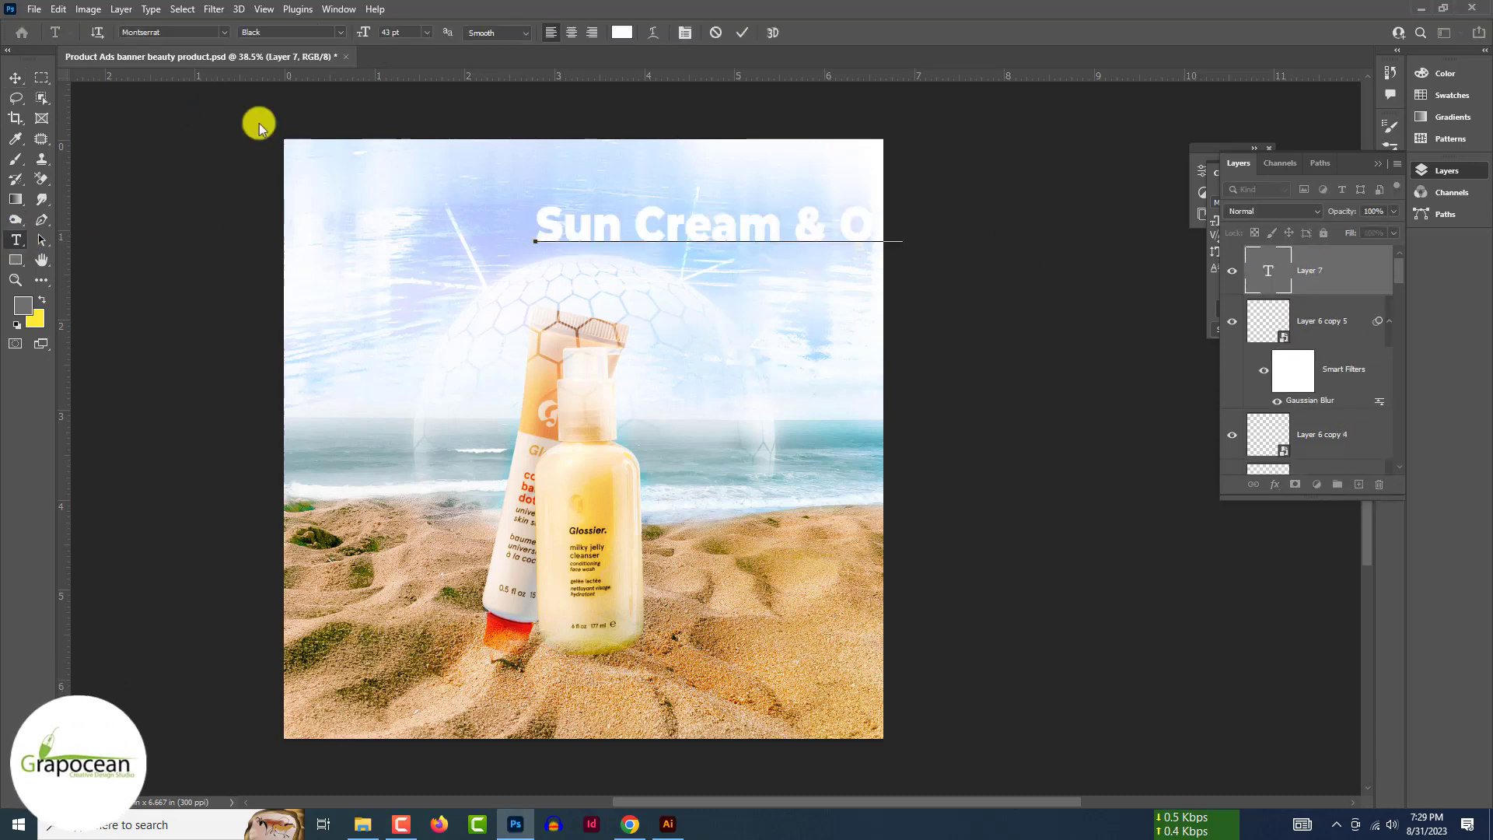
{"action": "left_click", "coordinate": [15, 77]}
{"action": "left_click_drag", "start_coordinate": [743, 229], "coordinate": [607, 227]}
{"action": "scroll", "coordinate": [380, 156], "scroll_direction": "up", "scroll_amount": 1}
Recolor the whole "Sun Cream & Oil" heading to purple #a46dff.
{"action": "key", "text": "t"}
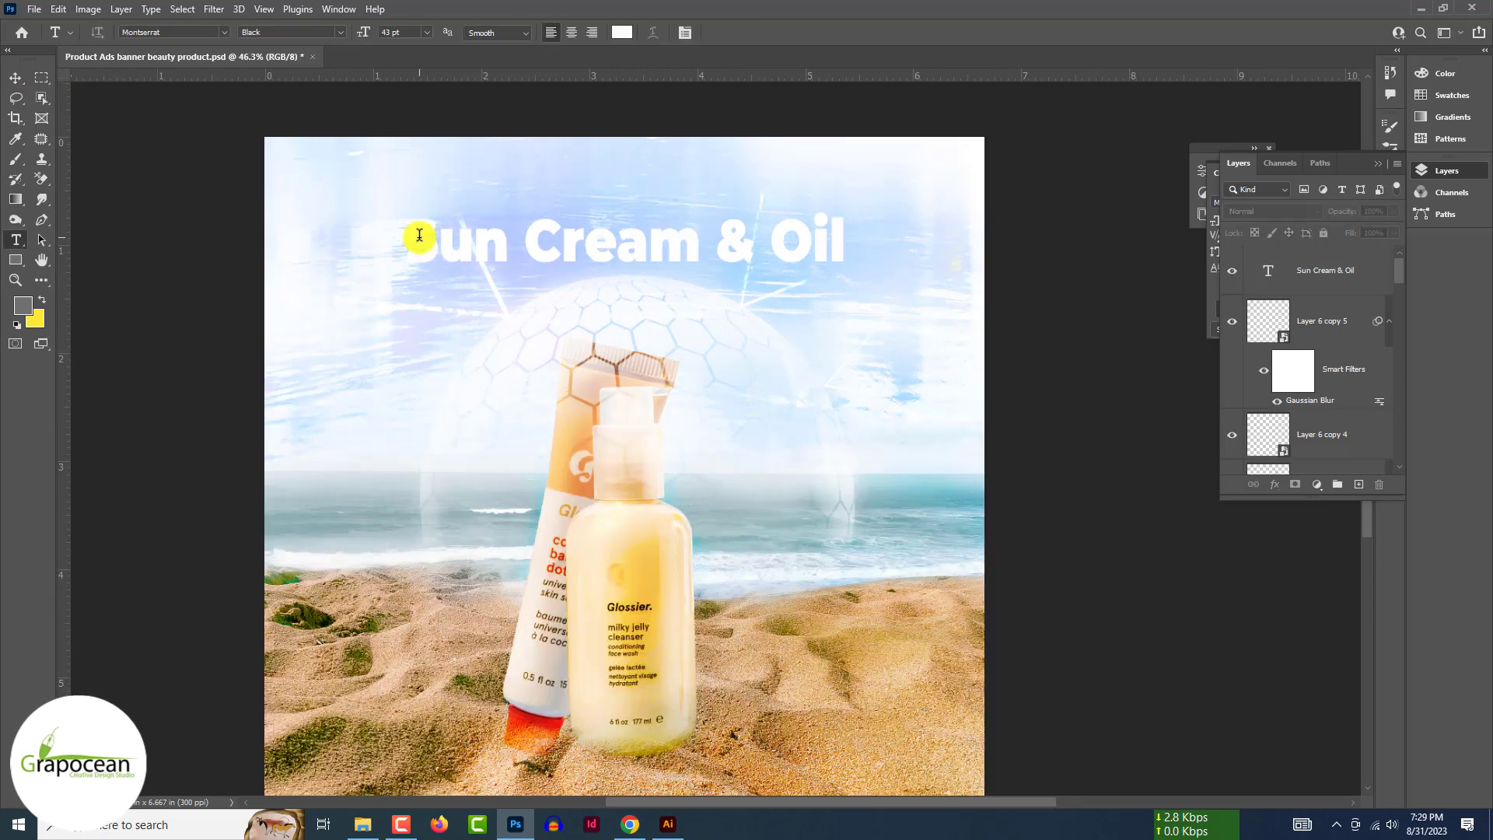
{"action": "left_click", "coordinate": [417, 238]}
{"action": "key", "text": "ctrl+a"}
{"action": "left_click", "coordinate": [622, 33]}
{"action": "left_click", "coordinate": [570, 276]}
{"action": "left_click_drag", "start_coordinate": [1289, 685], "coordinate": [1293, 620]}
{"action": "left_click", "coordinate": [1222, 541]}
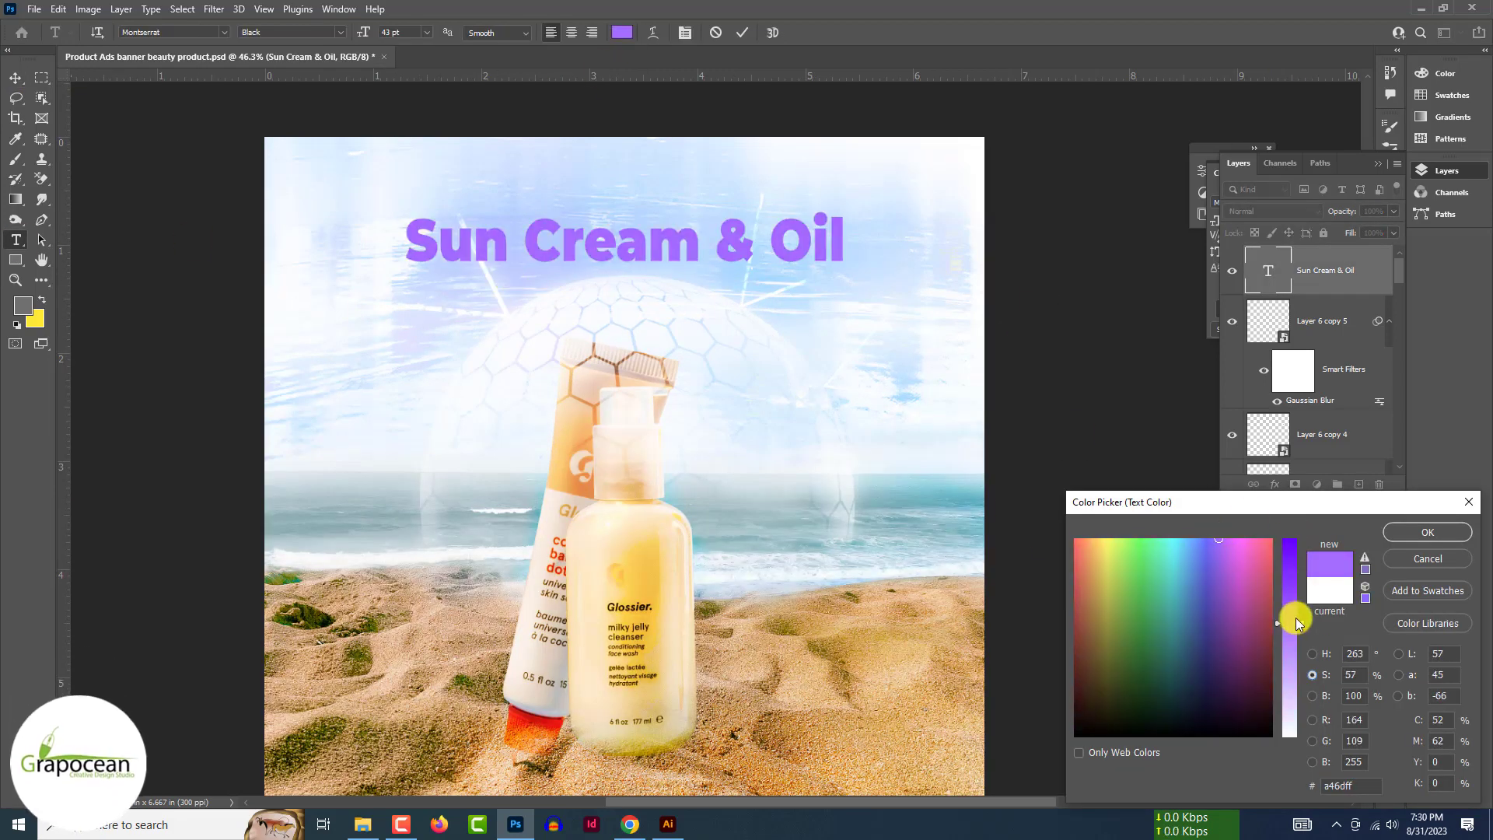
{"action": "left_click", "coordinate": [1439, 532]}
Set the heading's font weight to Bold and shift it slightly upward.
{"action": "left_click", "coordinate": [341, 33]}
{"action": "left_click", "coordinate": [311, 367]}
{"action": "left_click", "coordinate": [15, 78]}
{"action": "left_click_drag", "start_coordinate": [669, 251], "coordinate": [675, 235]}
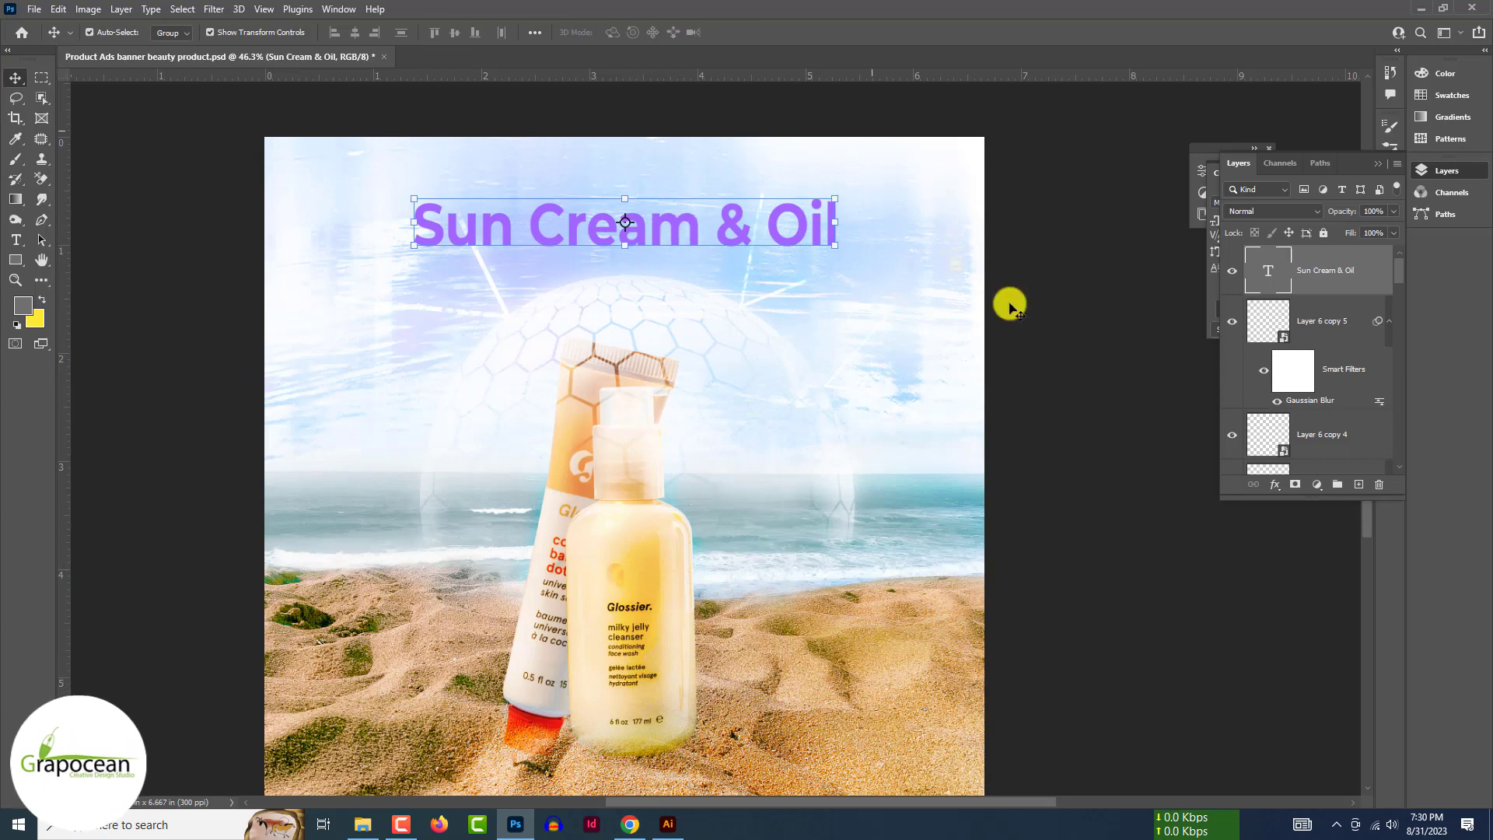
Scale the masked sand layer and its clipped Vibrance adjustment to about 78% and reposition them around the base of the products.
{"action": "key", "text": "ctrl+minus"}
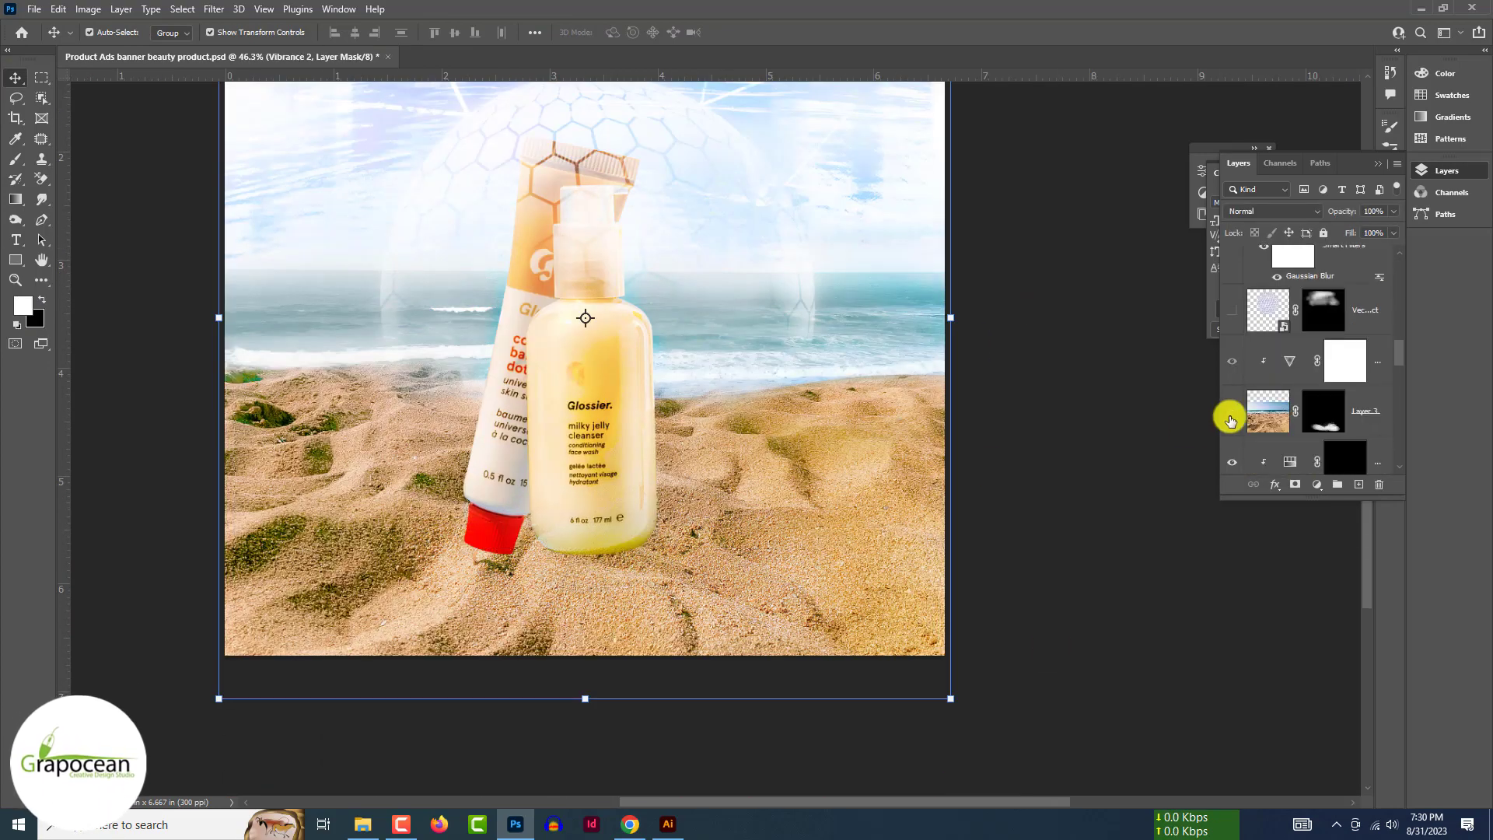
{"action": "left_click_drag", "start_coordinate": [951, 698], "coordinate": [869, 641]}
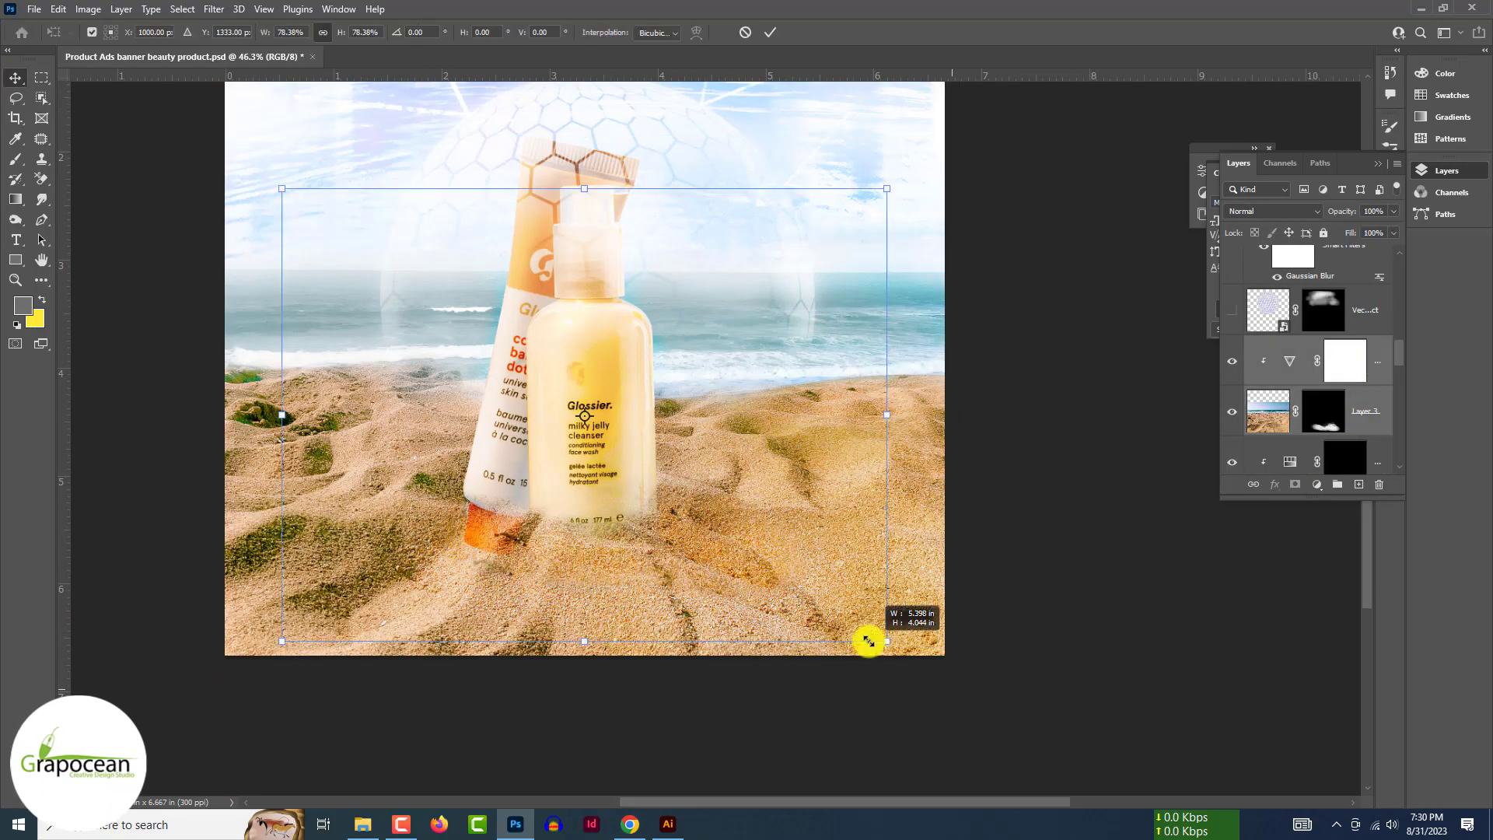
{"action": "left_click_drag", "start_coordinate": [686, 554], "coordinate": [664, 579]}
{"action": "key", "text": "Return"}
{"action": "left_click", "coordinate": [860, 666]}
{"action": "scroll", "coordinate": [860, 666], "scroll_direction": "down", "scroll_amount": 2}
{"action": "scroll", "coordinate": [968, 647], "scroll_direction": "up", "scroll_amount": 2}
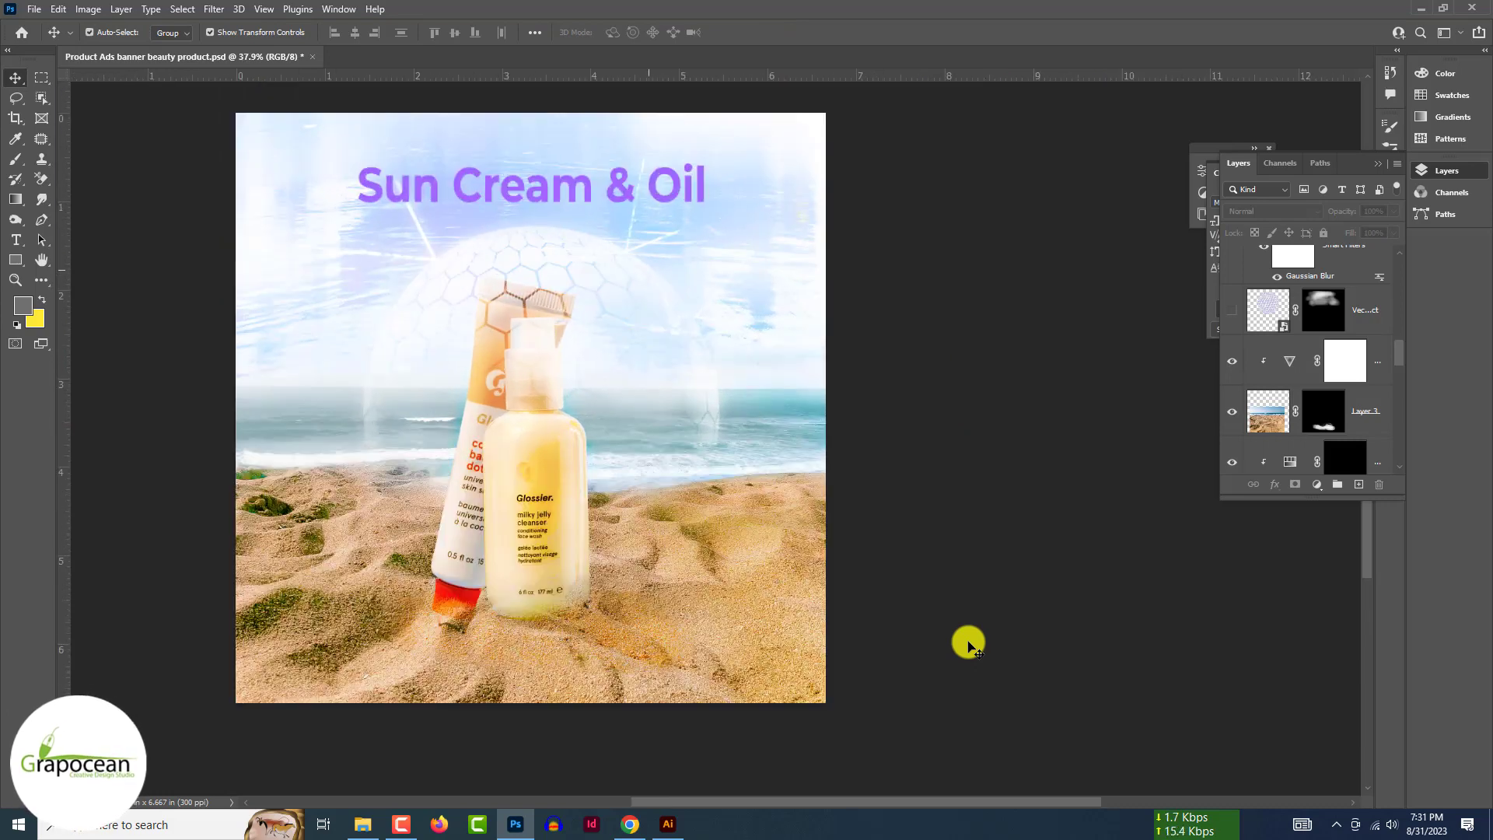
Move the beach scene, products and dome lower on the canvas, keeping the heading near the upper edge.
{"action": "left_click", "coordinate": [517, 153]}
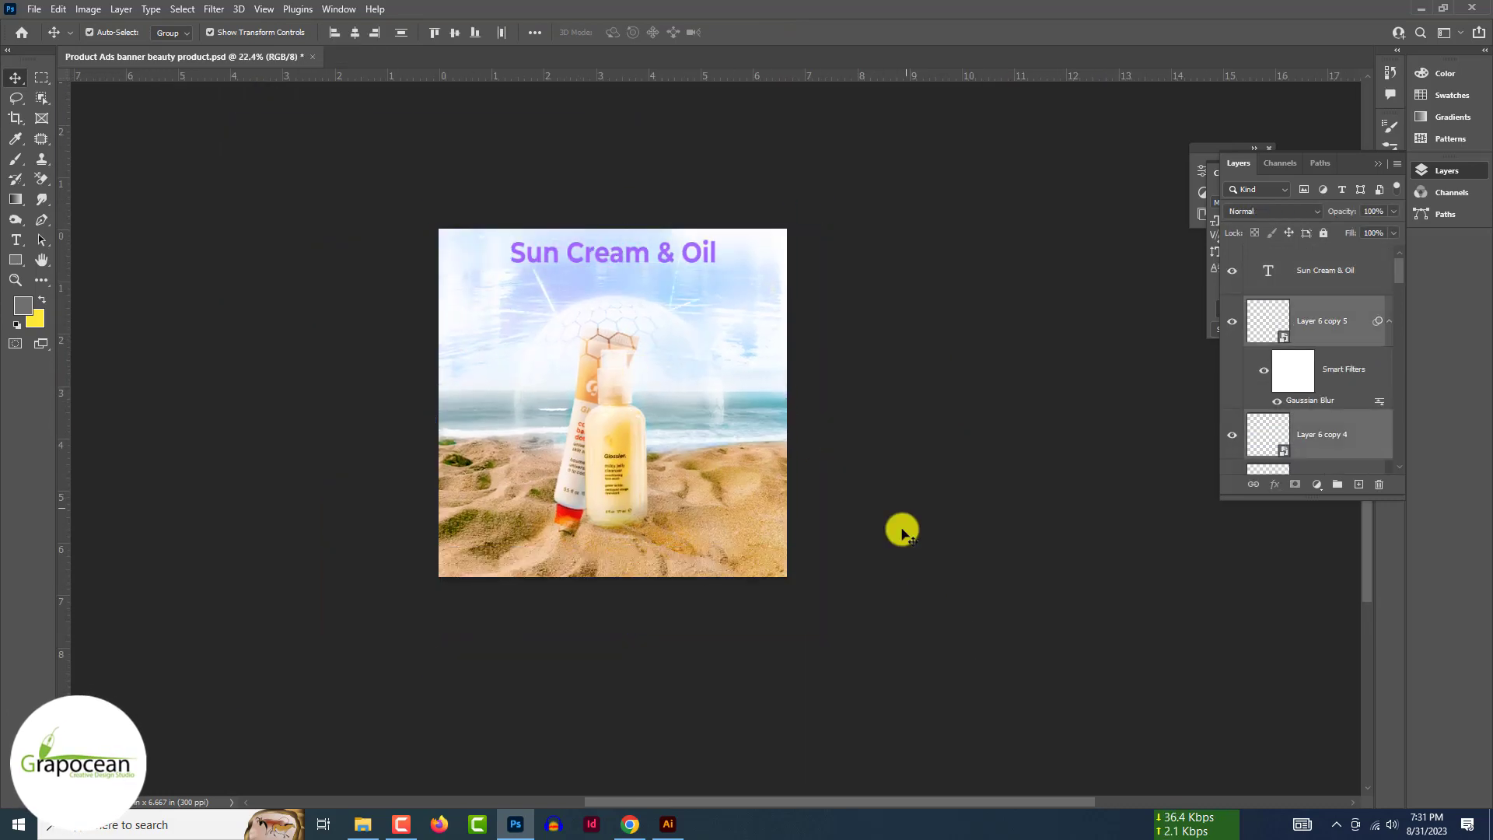
{"action": "left_click_drag", "start_coordinate": [900, 526], "coordinate": [660, 420]}
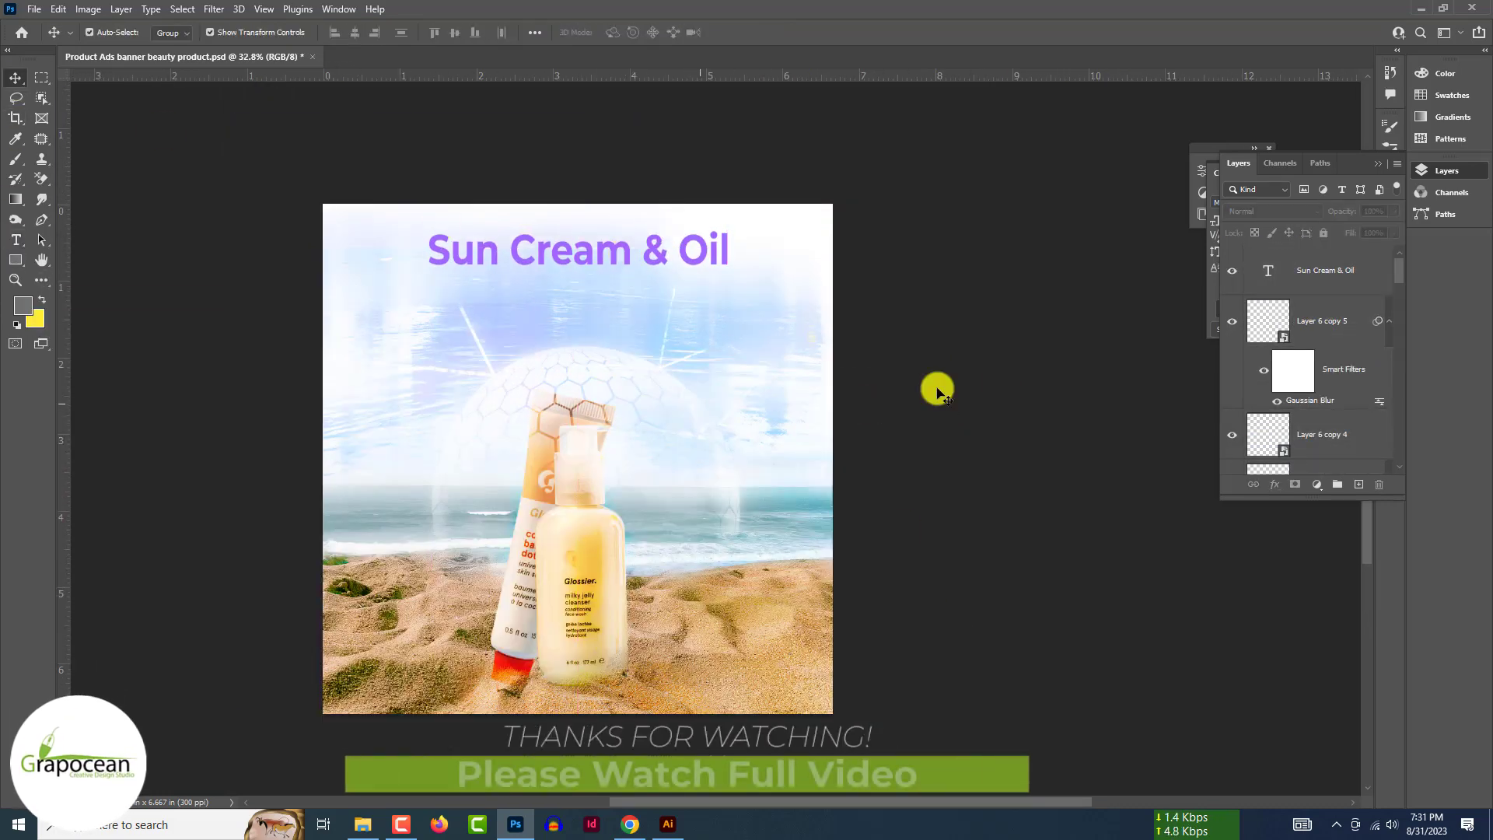
Draw a purple rectangle beneath the heading and shape its left end into a notched ribbon tail.
{"action": "left_click", "coordinate": [15, 260]}
{"action": "left_click_drag", "start_coordinate": [476, 276], "coordinate": [727, 302]}
{"action": "left_click", "coordinate": [17, 77]}
{"action": "scroll", "coordinate": [527, 302], "scroll_direction": "up", "scroll_amount": 3}
{"action": "left_click", "coordinate": [16, 98]}
{"action": "left_click", "coordinate": [42, 220]}
{"action": "scroll", "coordinate": [446, 303], "scroll_direction": "up", "scroll_amount": 8}
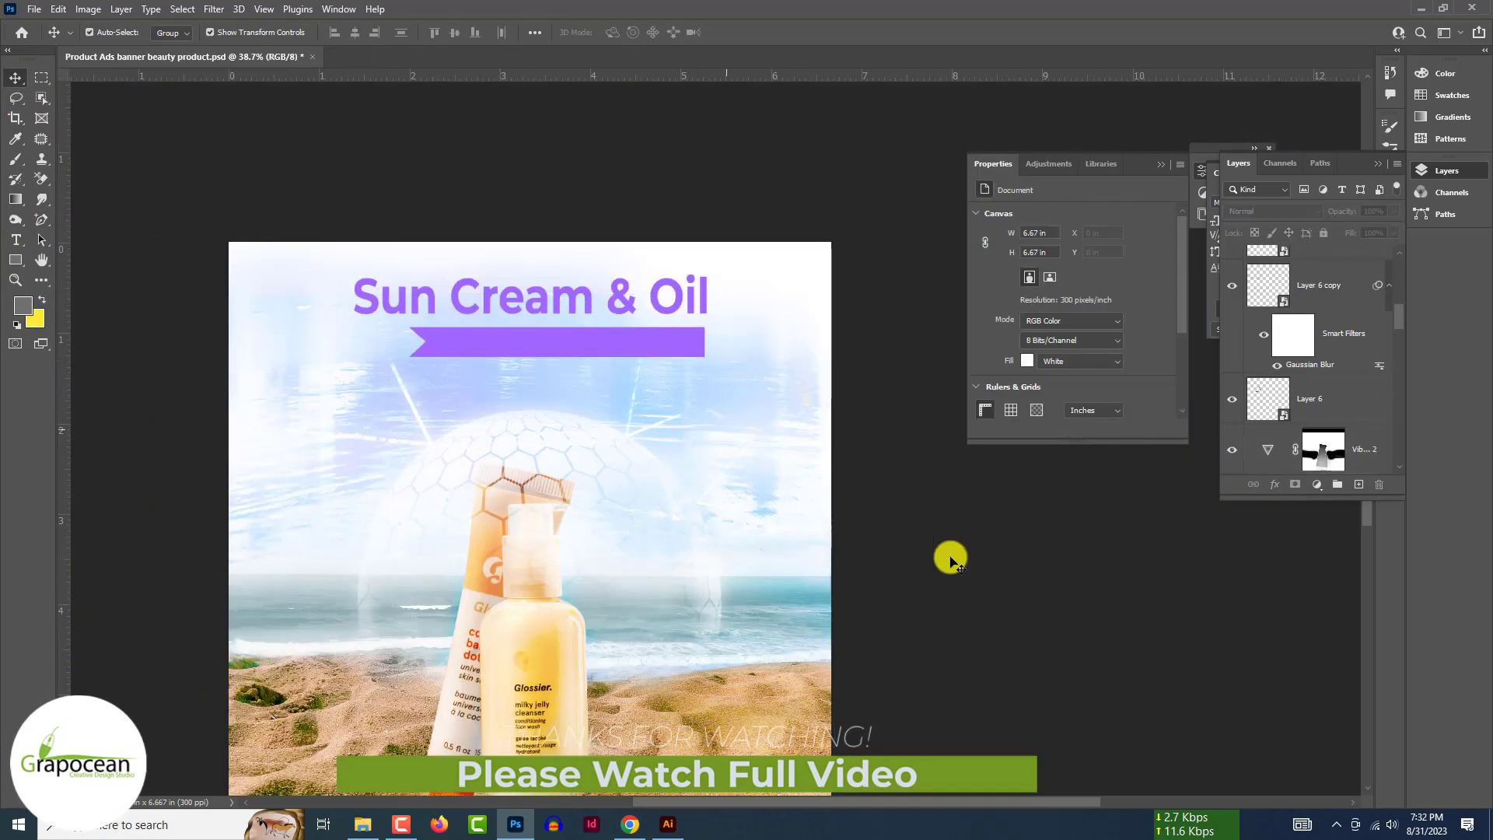
Add the white Montserrat Bold text "Work on sunlight and day" over the ribbon and scale it to about 20 pt to fit.
{"action": "type", "text": "sunlight"}
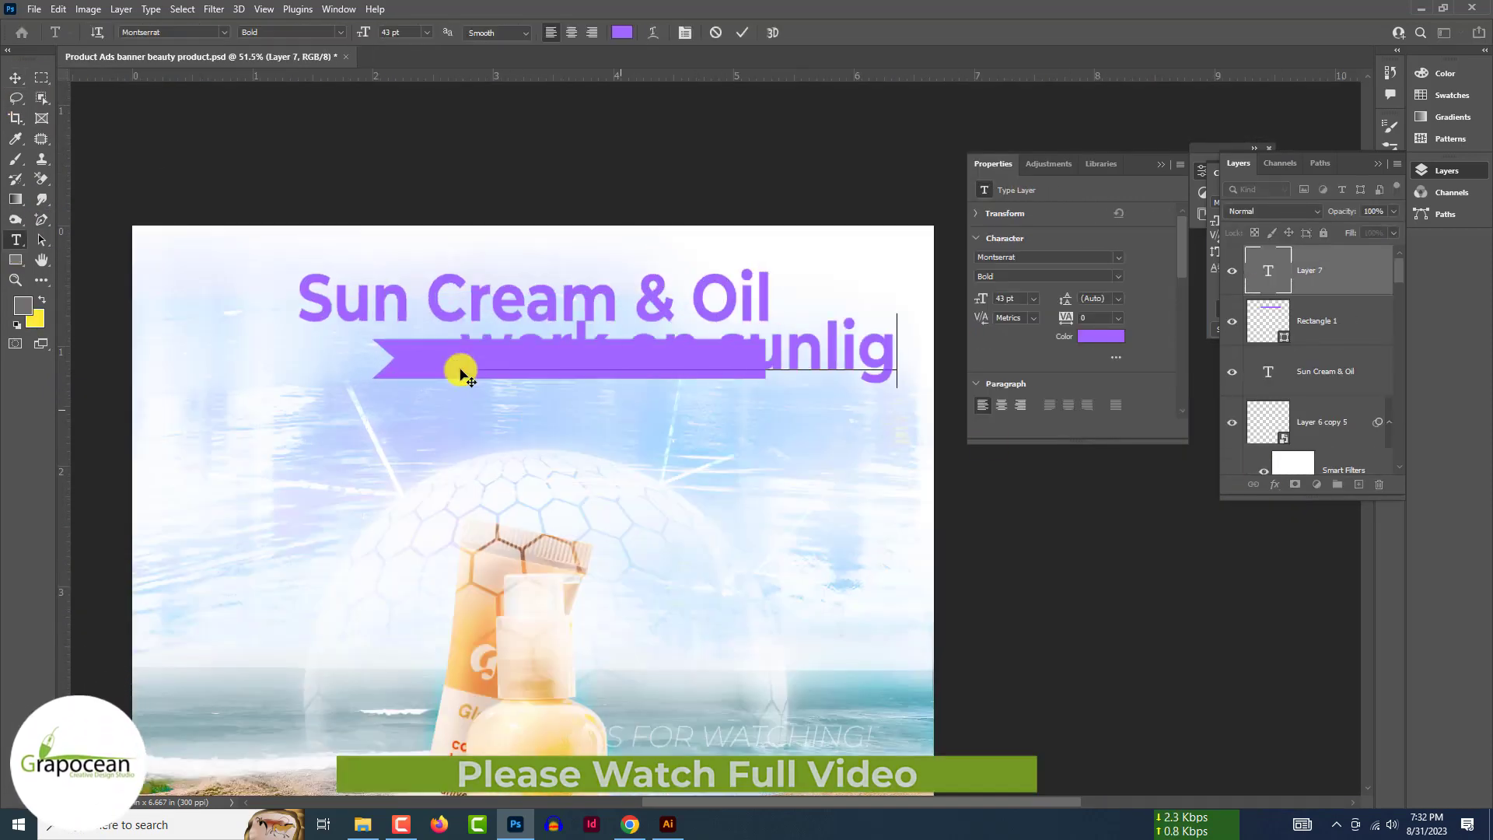
{"action": "key", "text": "ctrl+a"}
{"action": "left_click", "coordinate": [622, 32]}
{"action": "left_click", "coordinate": [1077, 540]}
{"action": "left_click", "coordinate": [1428, 533]}
{"action": "scroll", "coordinate": [800, 213], "scroll_direction": "right", "scroll_amount": 5}
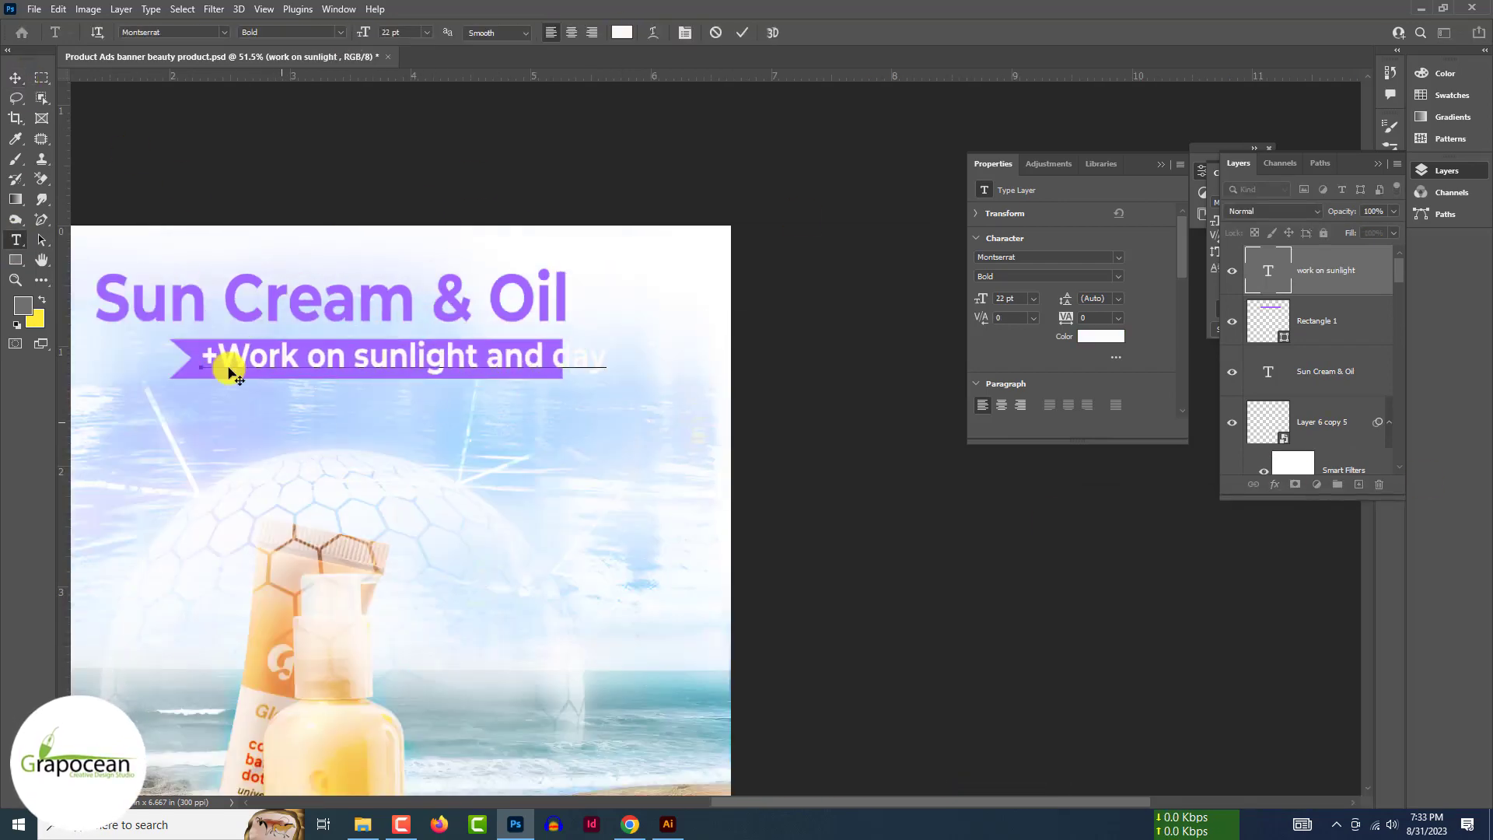
{"action": "key", "text": "BackSpace"}
{"action": "left_click", "coordinate": [16, 77]}
{"action": "left_click_drag", "start_coordinate": [589, 359], "coordinate": [554, 360]}
{"action": "key", "text": "Return"}
Duplicate the ribbon, rotate the copy 180° and place it just below the first ribbon, offset to the right.
{"action": "left_click_drag", "start_coordinate": [514, 361], "coordinate": [521, 408]}
{"action": "left_click_drag", "start_coordinate": [370, 365], "coordinate": [670, 436]}
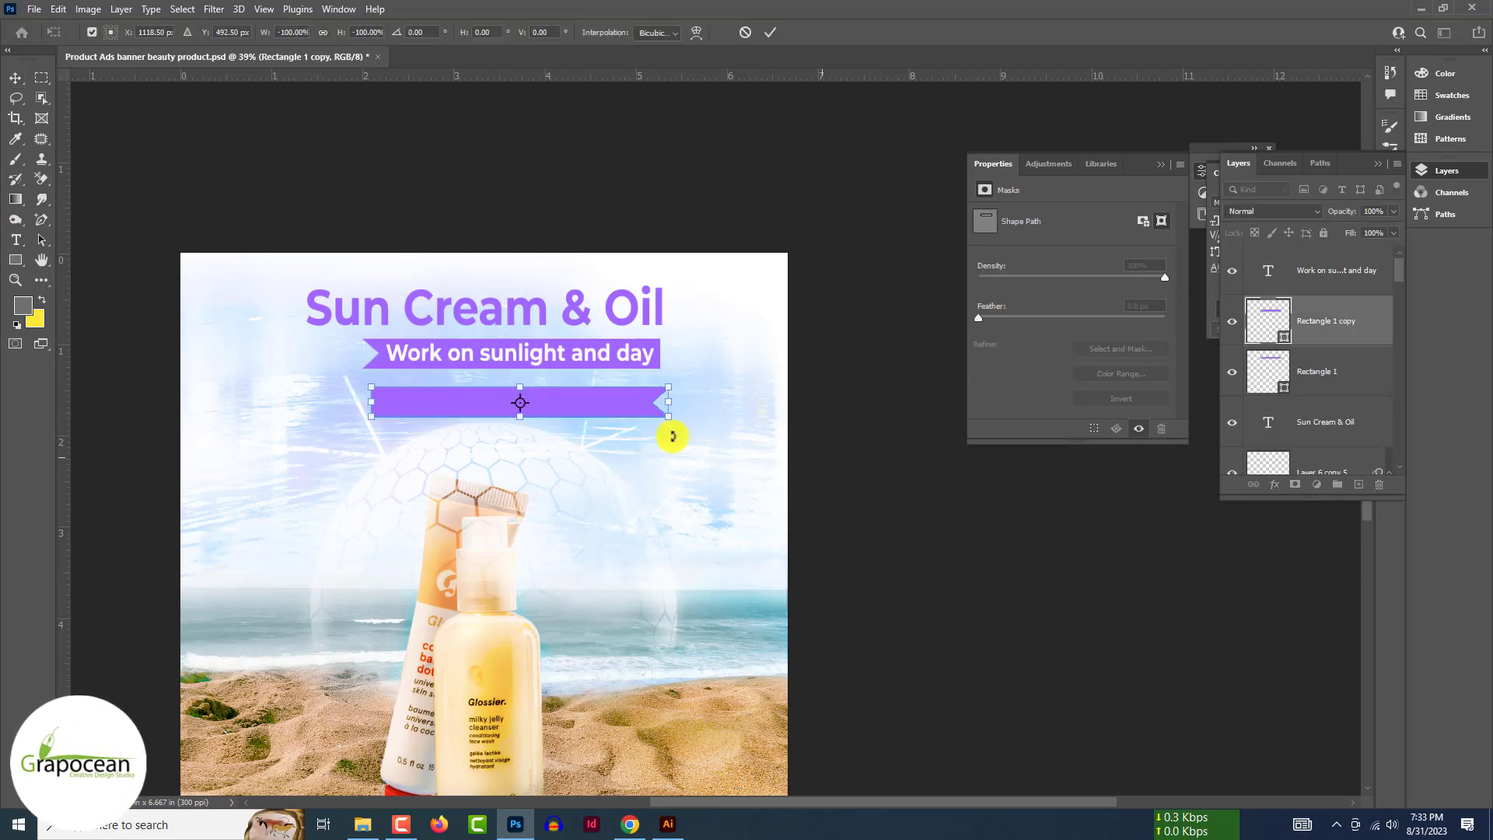
{"action": "key", "text": "Return"}
{"action": "scroll", "coordinate": [570, 382], "scroll_direction": "up", "scroll_amount": 4}
{"action": "mouse_move", "coordinate": [542, 394]}
{"action": "left_mouse_down"}
{"action": "mouse_move", "coordinate": [570, 382]}
{"action": "mouse_move", "coordinate": [562, 397]}
{"action": "left_mouse_up"}
Add a layer mask to the ribbon copy and hide a vertical strip of it with a black round brush.
{"action": "left_click", "coordinate": [15, 159]}
{"action": "left_click", "coordinate": [1295, 484]}
{"action": "left_click_drag", "start_coordinate": [409, 33], "coordinate": [556, 33]}
{"action": "left_click", "coordinate": [112, 33]}
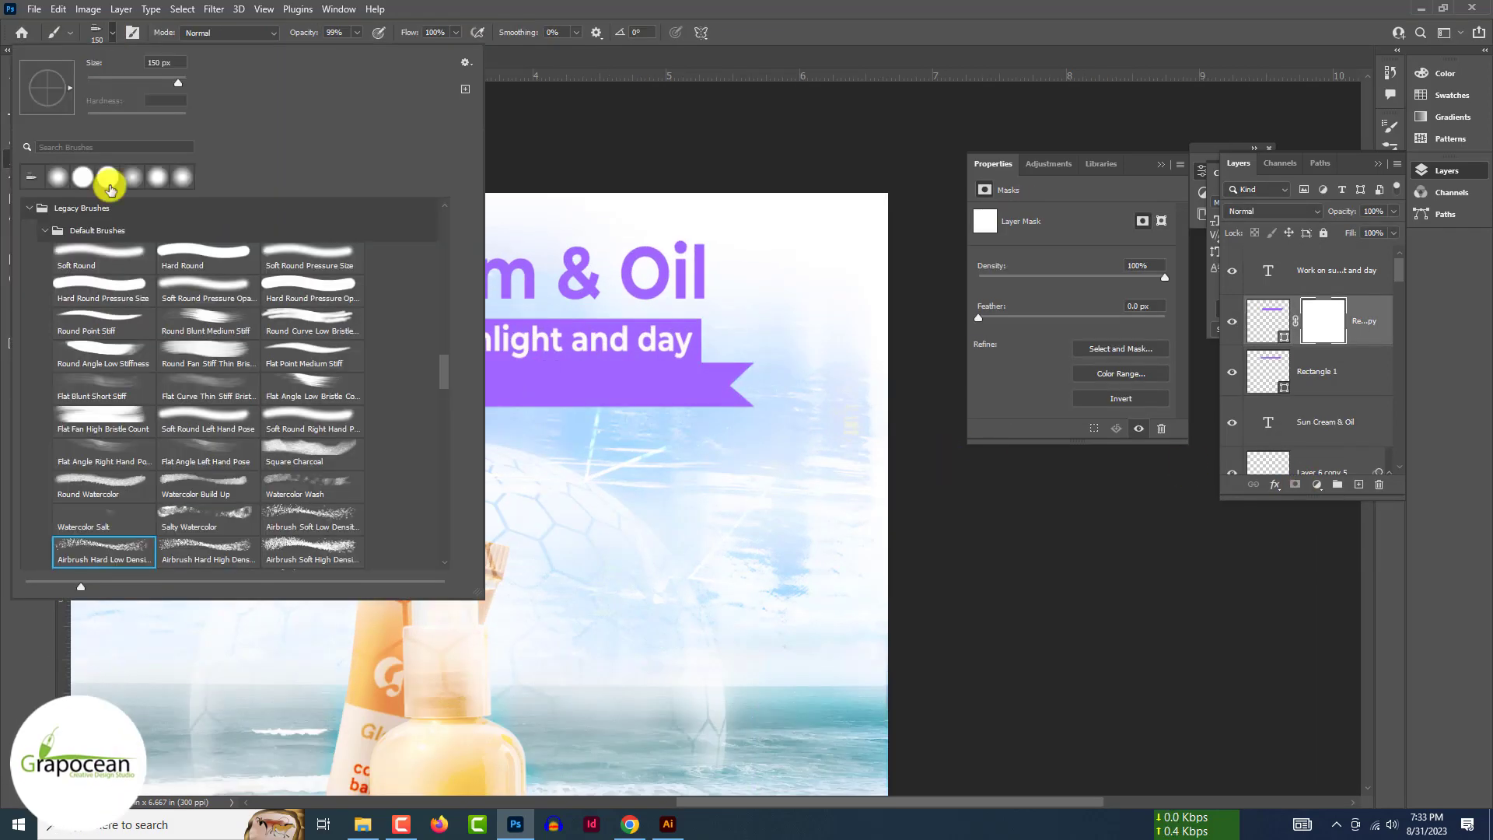
{"action": "left_click", "coordinate": [110, 181]}
{"action": "key", "text": "x"}
{"action": "left_click_drag", "start_coordinate": [523, 342], "coordinate": [524, 435]}
Set the brush to 124 px, 87% hardness and 1% spacing, and mask out the left part of the ribbon copy.
{"action": "scroll", "coordinate": [537, 523], "scroll_direction": "up", "scroll_amount": 3}
{"action": "left_click", "coordinate": [1447, 170]}
{"action": "left_click", "coordinate": [1390, 147]}
{"action": "left_click", "coordinate": [1100, 124]}
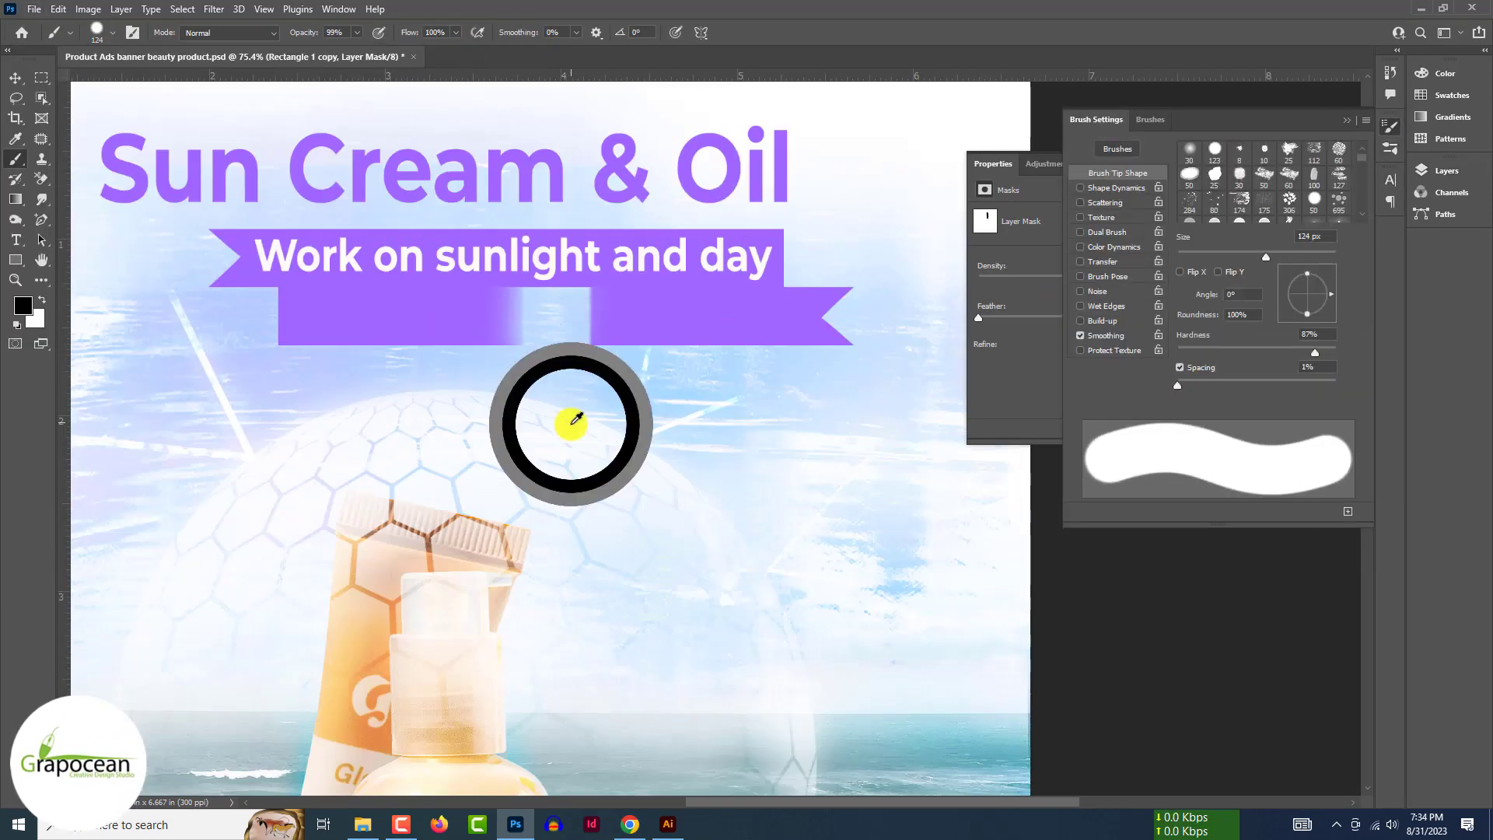
{"action": "left_click_drag", "start_coordinate": [506, 315], "coordinate": [230, 311]}
Reposition the shortened second ribbon beneath the right half of the first ribbon.
{"action": "key", "text": "v"}
{"action": "scroll", "coordinate": [544, 374], "scroll_direction": "down", "scroll_amount": 3}
{"action": "left_click", "coordinate": [983, 534]}
{"action": "left_click", "coordinate": [700, 319]}
{"action": "left_click_drag", "start_coordinate": [364, 297], "coordinate": [244, 286]}
{"action": "left_click_drag", "start_coordinate": [793, 315], "coordinate": [822, 316]}
{"action": "key", "text": "Escape"}
{"action": "scroll", "coordinate": [614, 426], "scroll_direction": "down", "scroll_amount": 1}
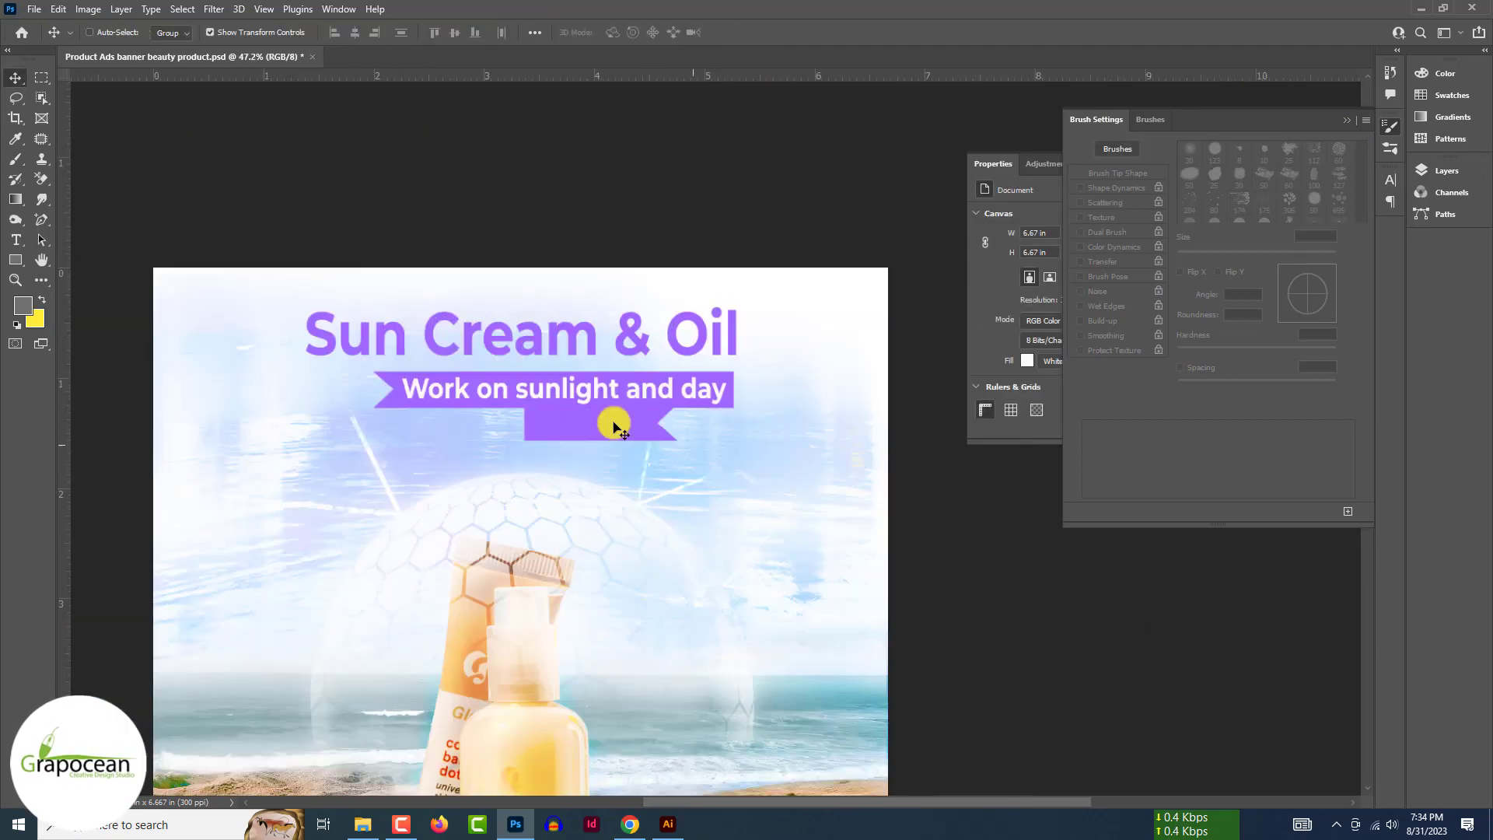
Select the second ribbon's layer mask and repaint it at the ribbon's left edge.
{"action": "key", "text": "b"}
{"action": "left_click", "coordinate": [1347, 120]}
{"action": "left_click", "coordinate": [1390, 146]}
{"action": "left_click", "coordinate": [1390, 126]}
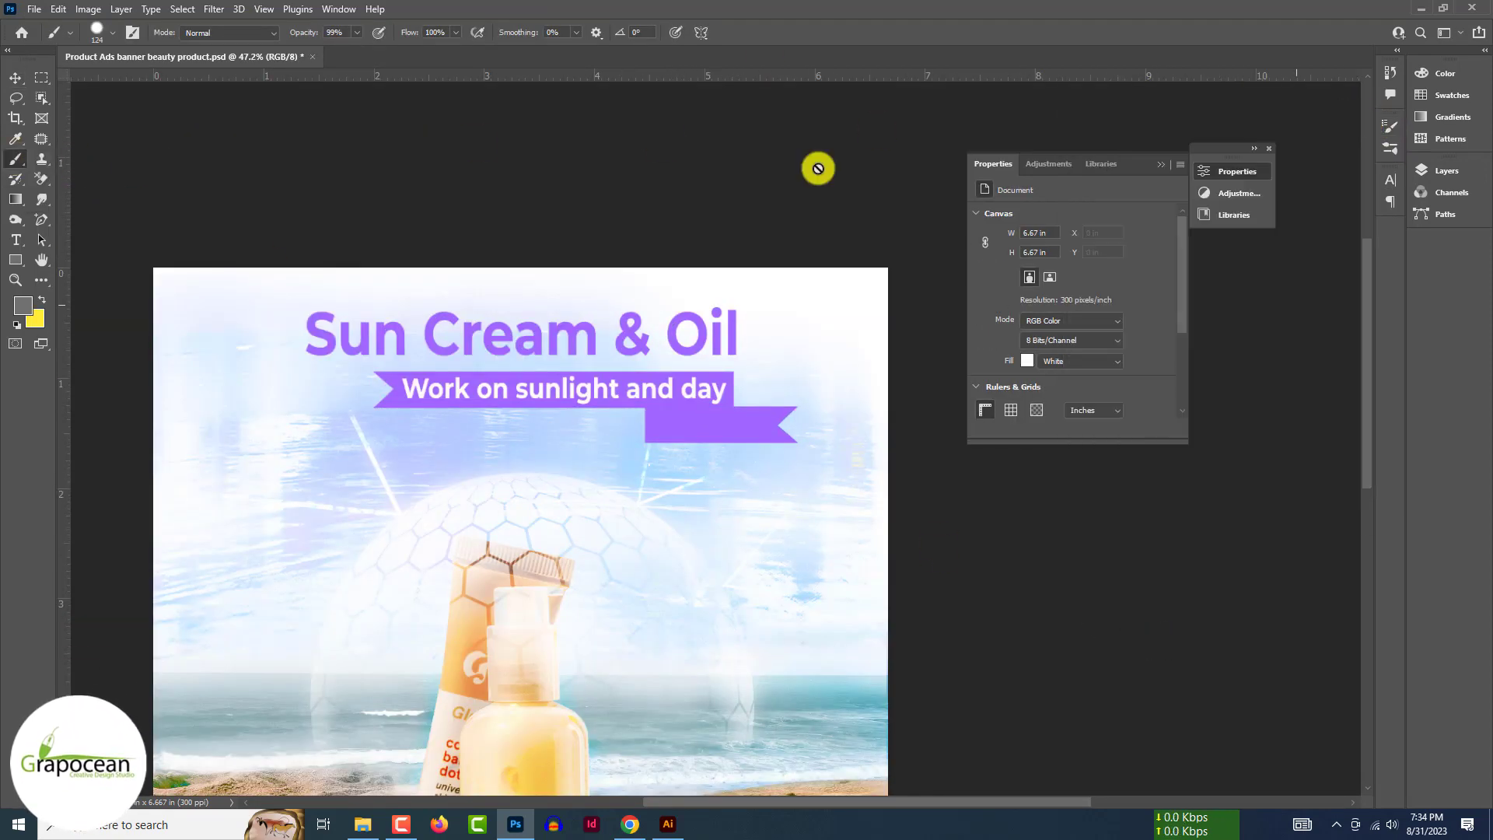
{"action": "left_click", "coordinate": [1447, 170]}
{"action": "left_click", "coordinate": [1323, 322]}
{"action": "key", "text": "x"}
{"action": "left_click_drag", "start_coordinate": [650, 437], "coordinate": [649, 409]}
{"action": "scroll", "coordinate": [584, 424], "scroll_direction": "up", "scroll_amount": 4}
Adjust the second ribbon's shape position and refine its mask to give the ribbon a clean, straight left end.
{"action": "key", "text": "v"}
{"action": "left_click", "coordinate": [1267, 321]}
{"action": "mouse_move", "coordinate": [539, 430]}
{"action": "left_mouse_down"}
{"action": "mouse_move", "coordinate": [433, 543]}
{"action": "mouse_move", "coordinate": [532, 513]}
{"action": "left_mouse_up"}
{"action": "left_click", "coordinate": [1323, 321]}
{"action": "key", "text": "b"}
{"action": "right_click", "coordinate": [517, 447], "text": "alt"}
{"action": "scroll", "coordinate": [448, 421], "scroll_direction": "up", "scroll_amount": 5}
{"action": "key", "text": "x"}
{"action": "scroll", "coordinate": [488, 585], "scroll_direction": "down", "scroll_amount": 7}
{"action": "left_click", "coordinate": [15, 78]}
Underline the words "sunlight" and "day" with white 1.96 px lines that have no fill.
{"action": "scroll", "coordinate": [659, 519], "scroll_direction": "down", "scroll_amount": 3}
{"action": "left_click", "coordinate": [930, 614]}
{"action": "scroll", "coordinate": [571, 493], "scroll_direction": "up", "scroll_amount": 3}
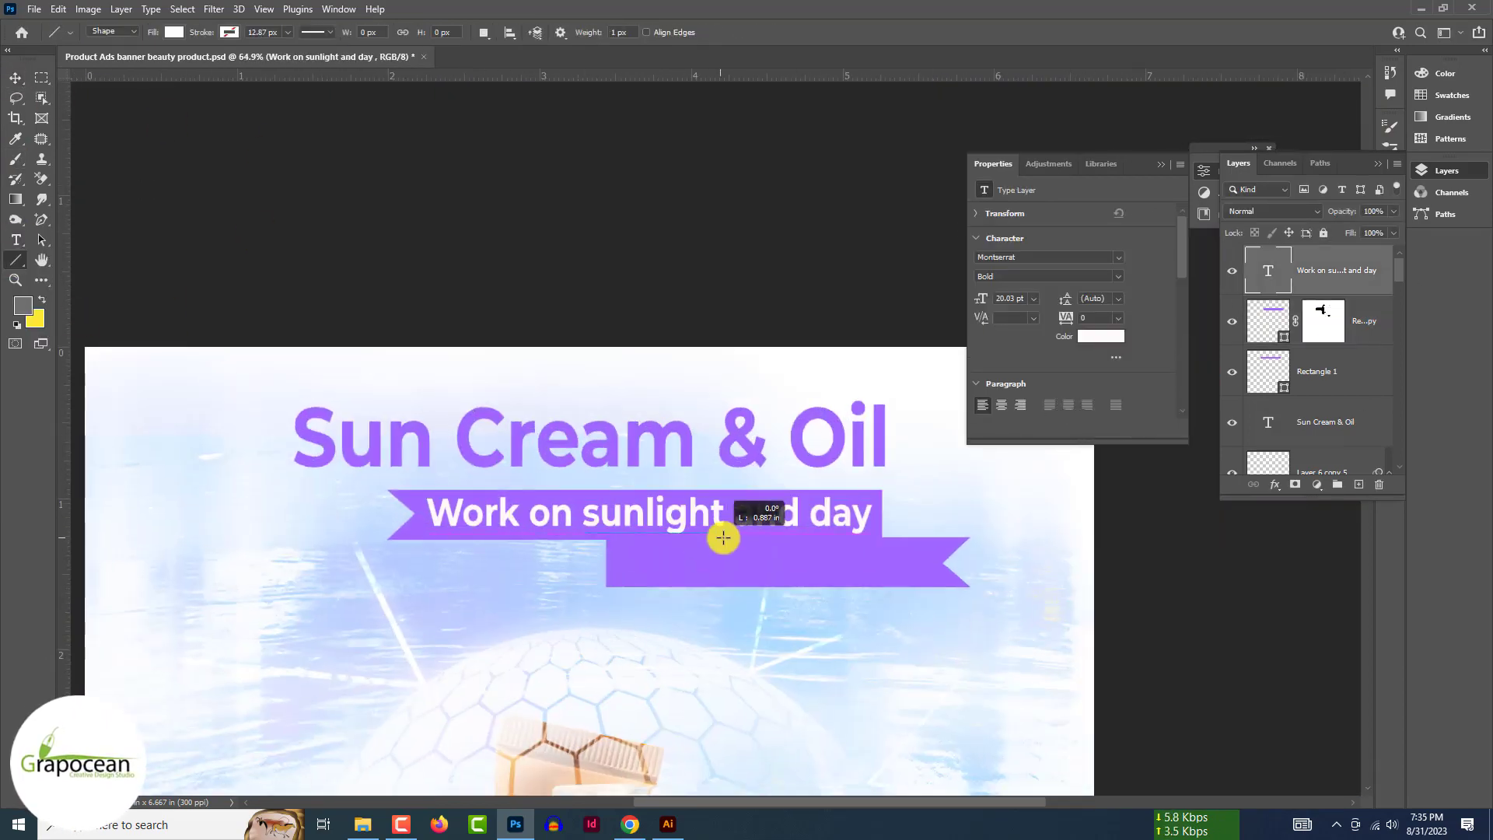
{"action": "left_click", "coordinate": [172, 33]}
{"action": "left_click", "coordinate": [156, 100]}
{"action": "left_click", "coordinate": [16, 79]}
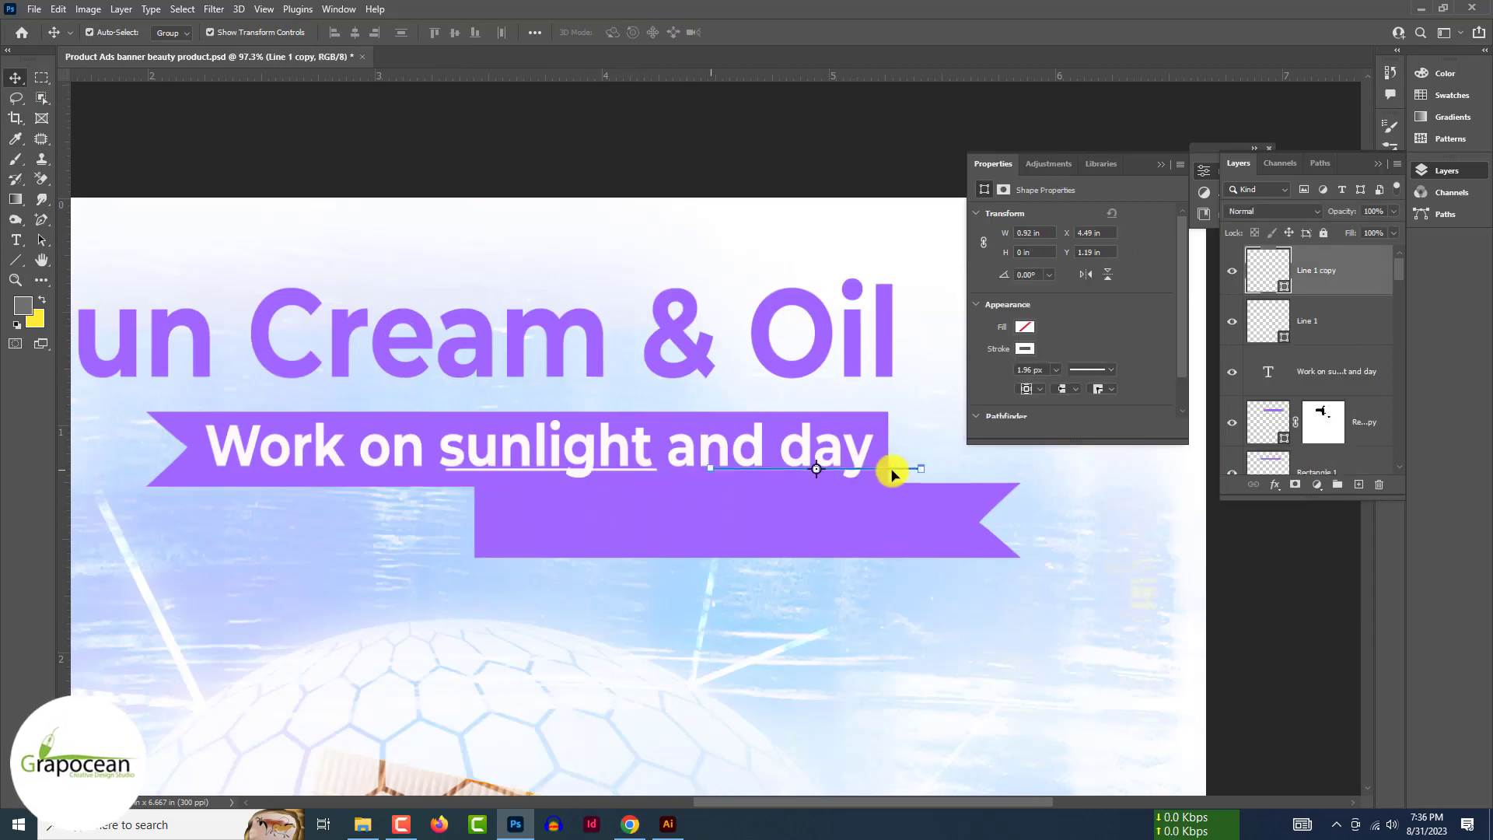
{"action": "scroll", "coordinate": [893, 470], "scroll_direction": "up", "scroll_amount": 3}
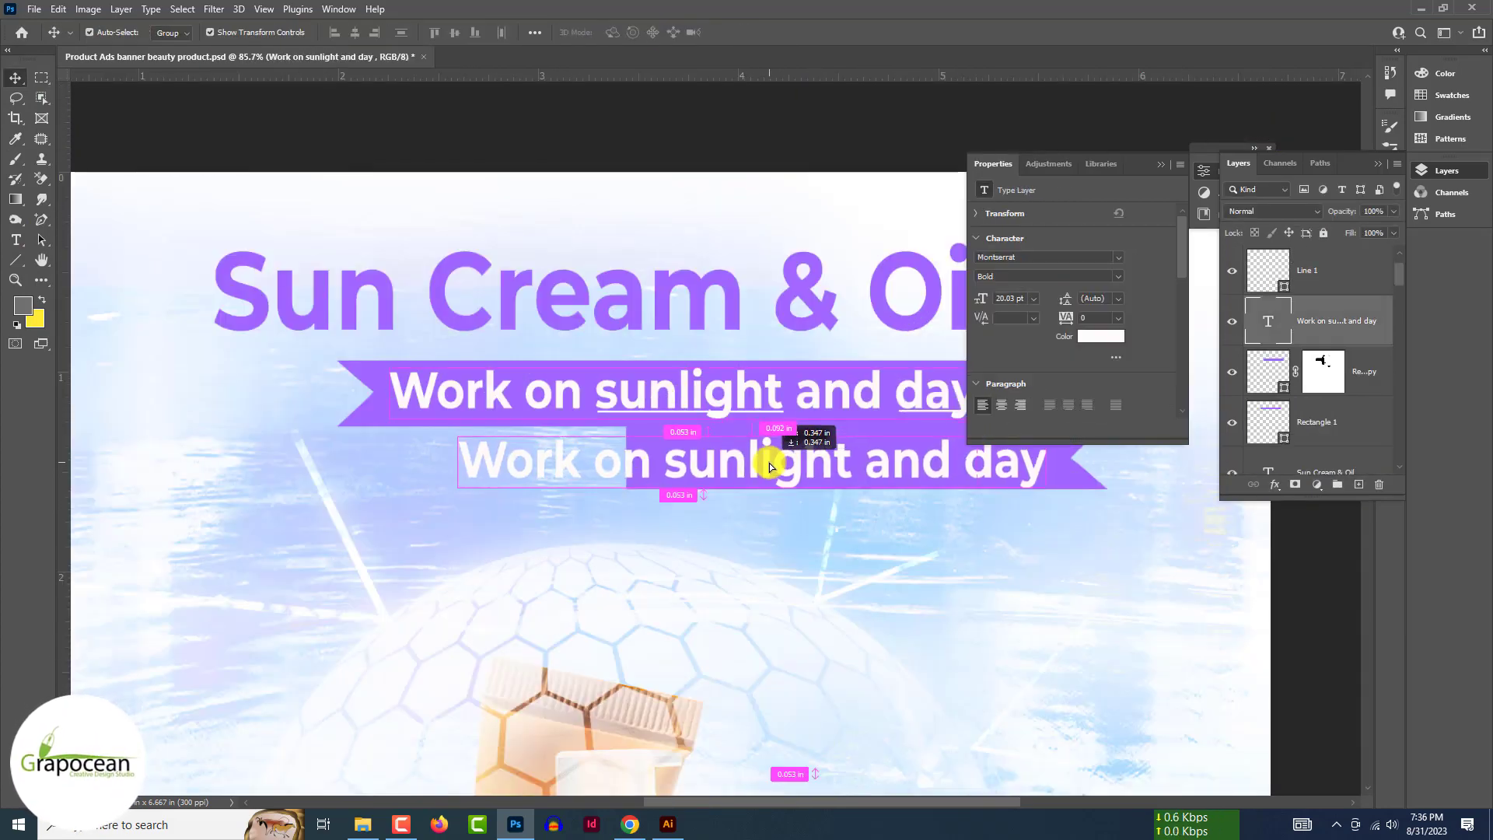
Change the copy of the ribbon text on the second ribbon to "Keep face pure".
{"action": "type", "text": "t"}
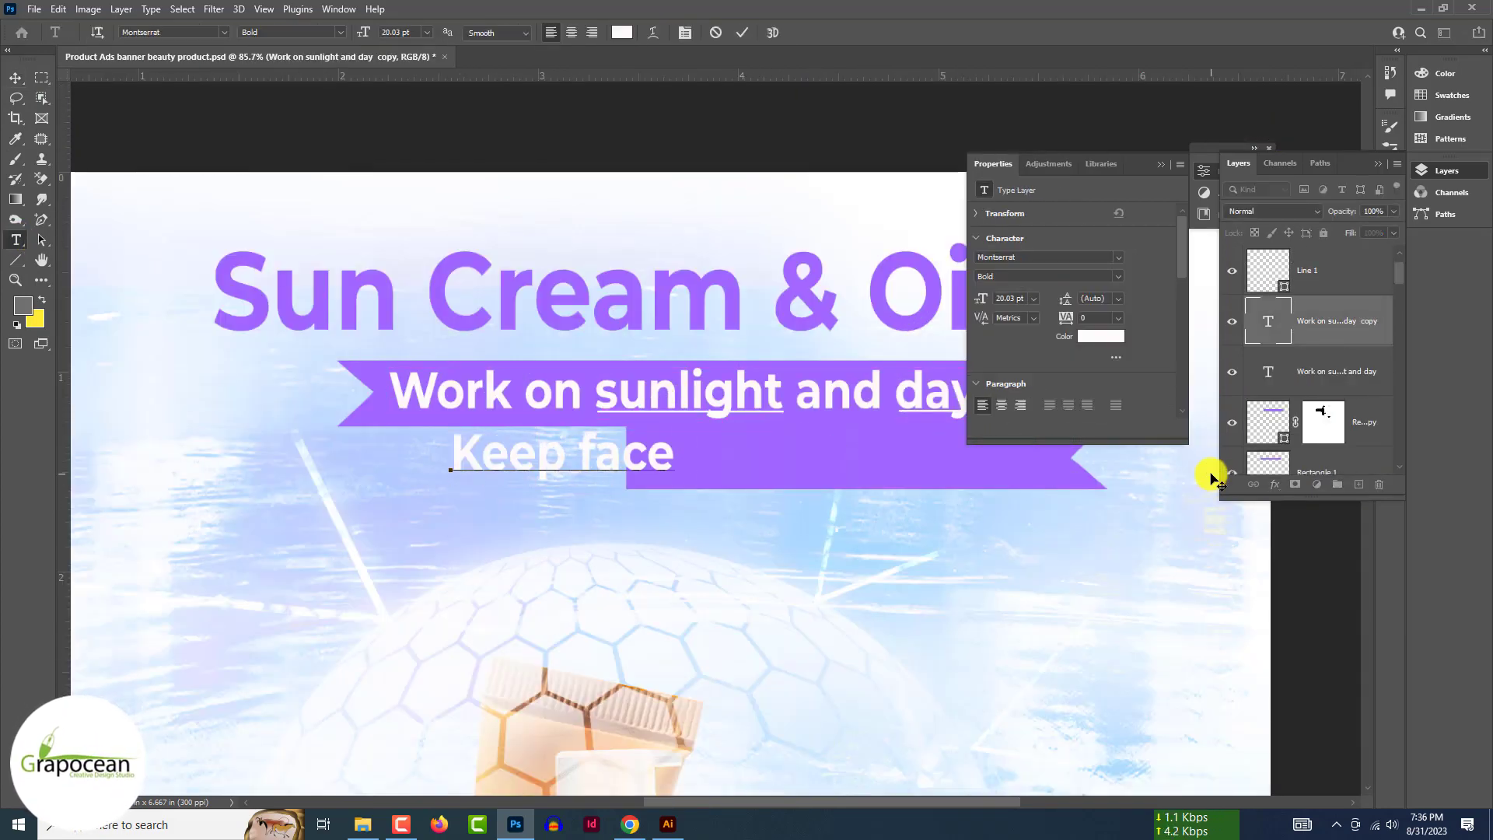
{"action": "type", "text": " pure"}
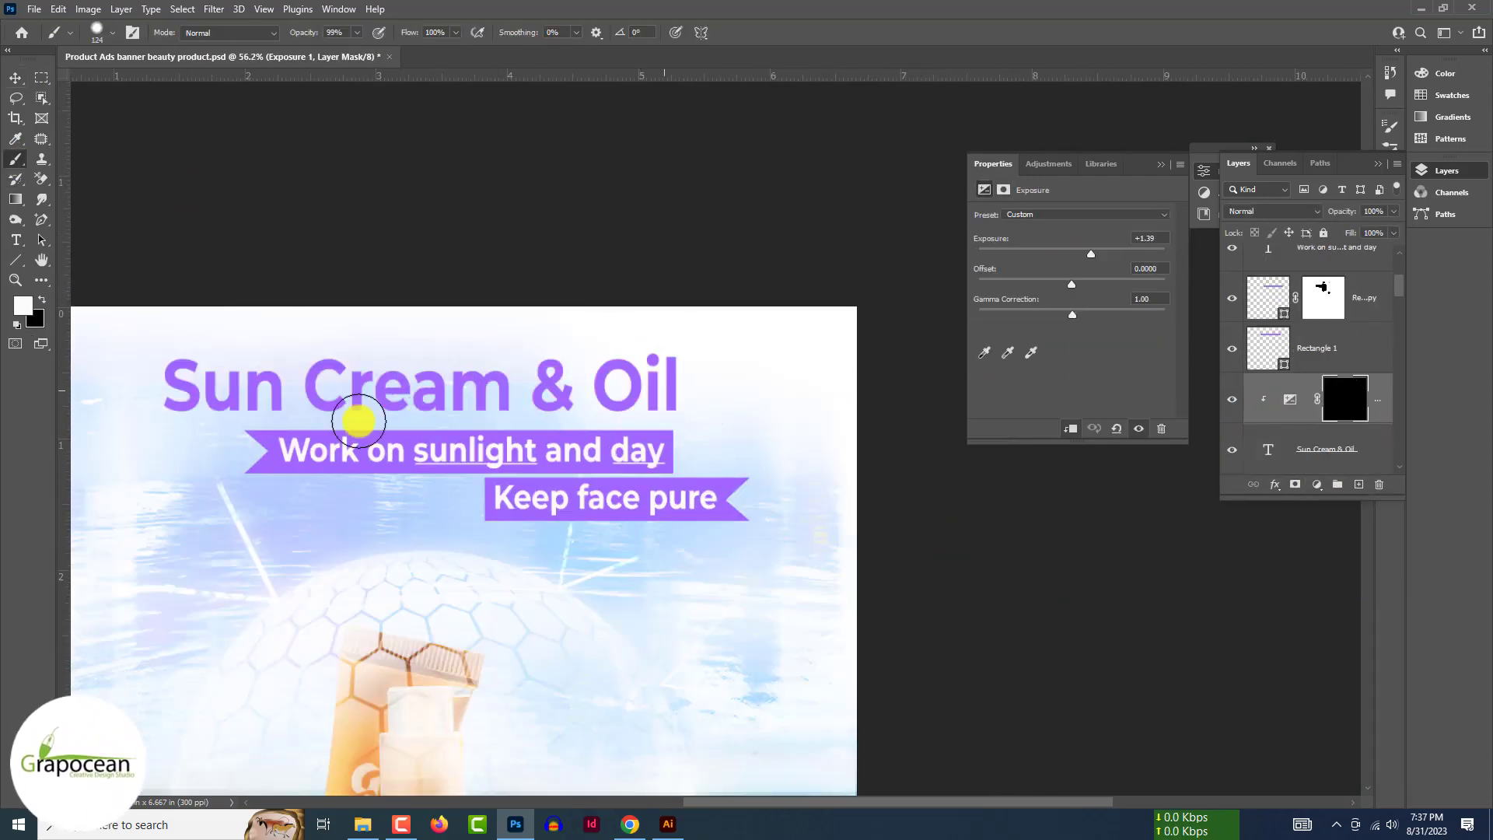
{"action": "scroll", "coordinate": [163, 383], "scroll_direction": "up", "scroll_amount": 1}
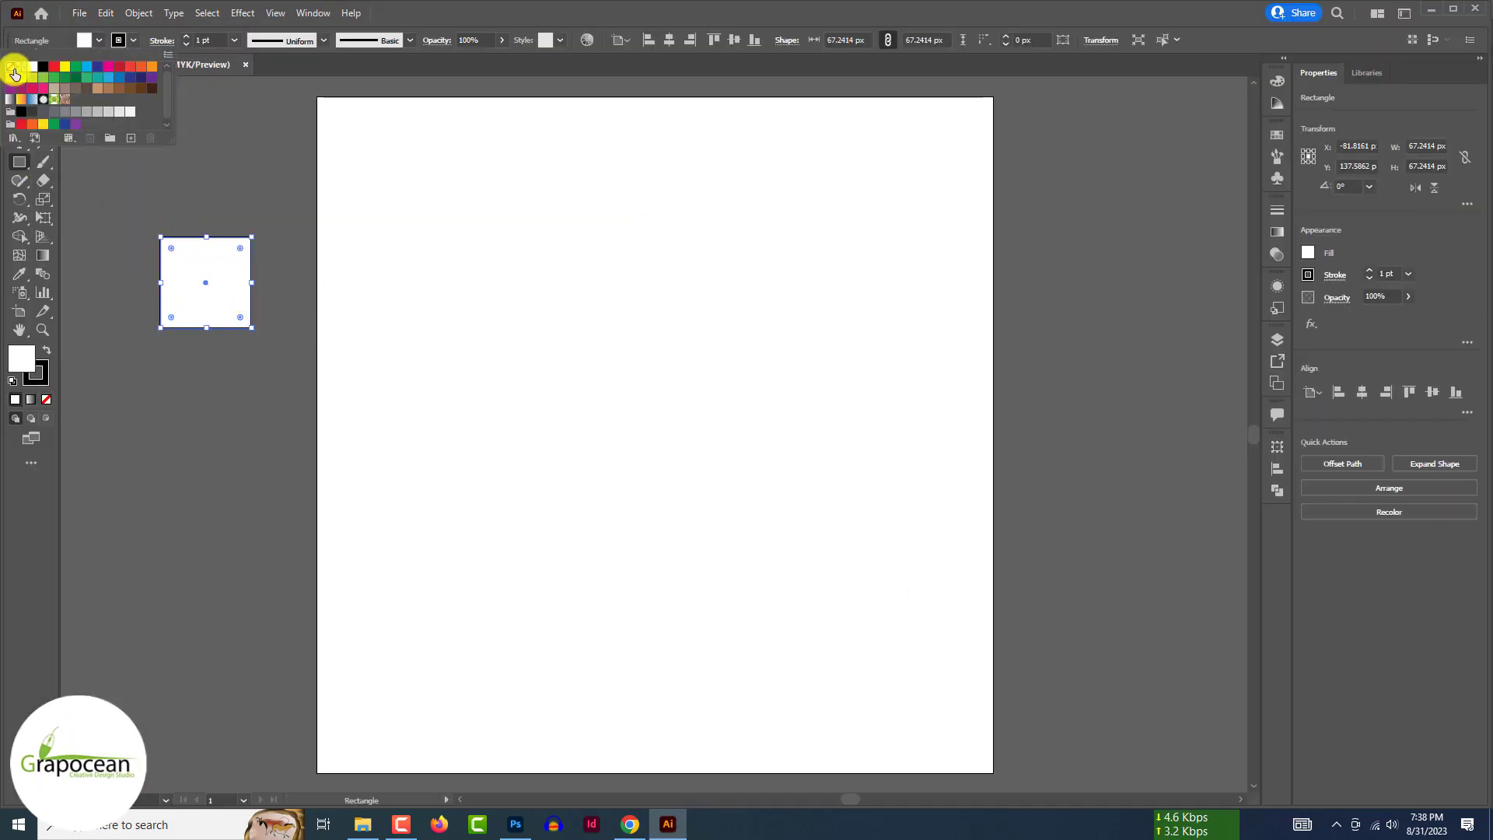
In Illustrator, remove the white square's stroke, add an anchor point midway along its top edge and raise it into a peak.
{"action": "left_click", "coordinate": [12, 69]}
{"action": "key", "text": "p"}
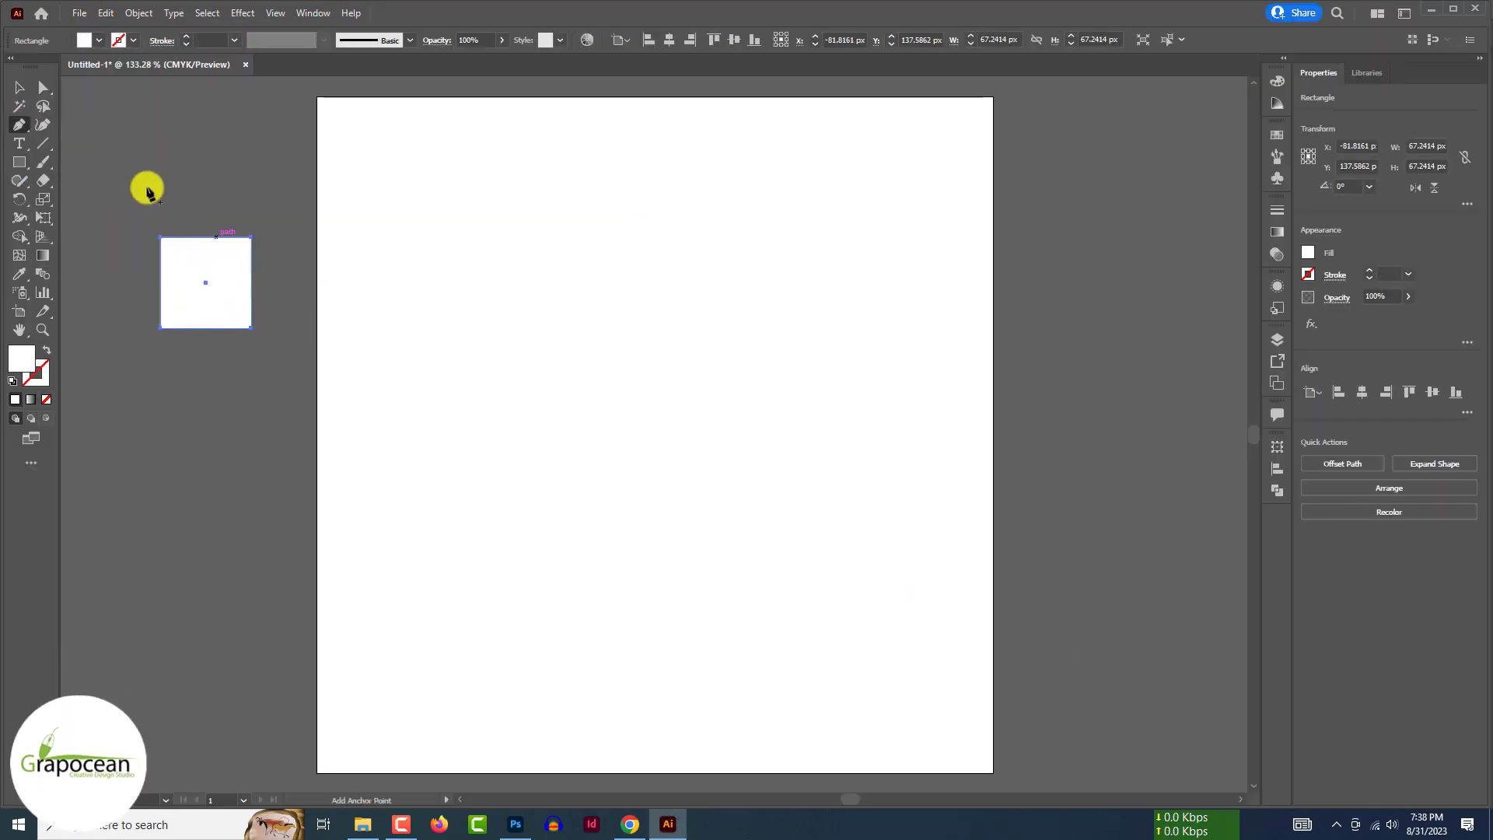
{"action": "left_click", "coordinate": [206, 238]}
{"action": "key", "text": "Up"}
{"action": "key", "text": "Up"}
{"action": "key", "text": "Up"}
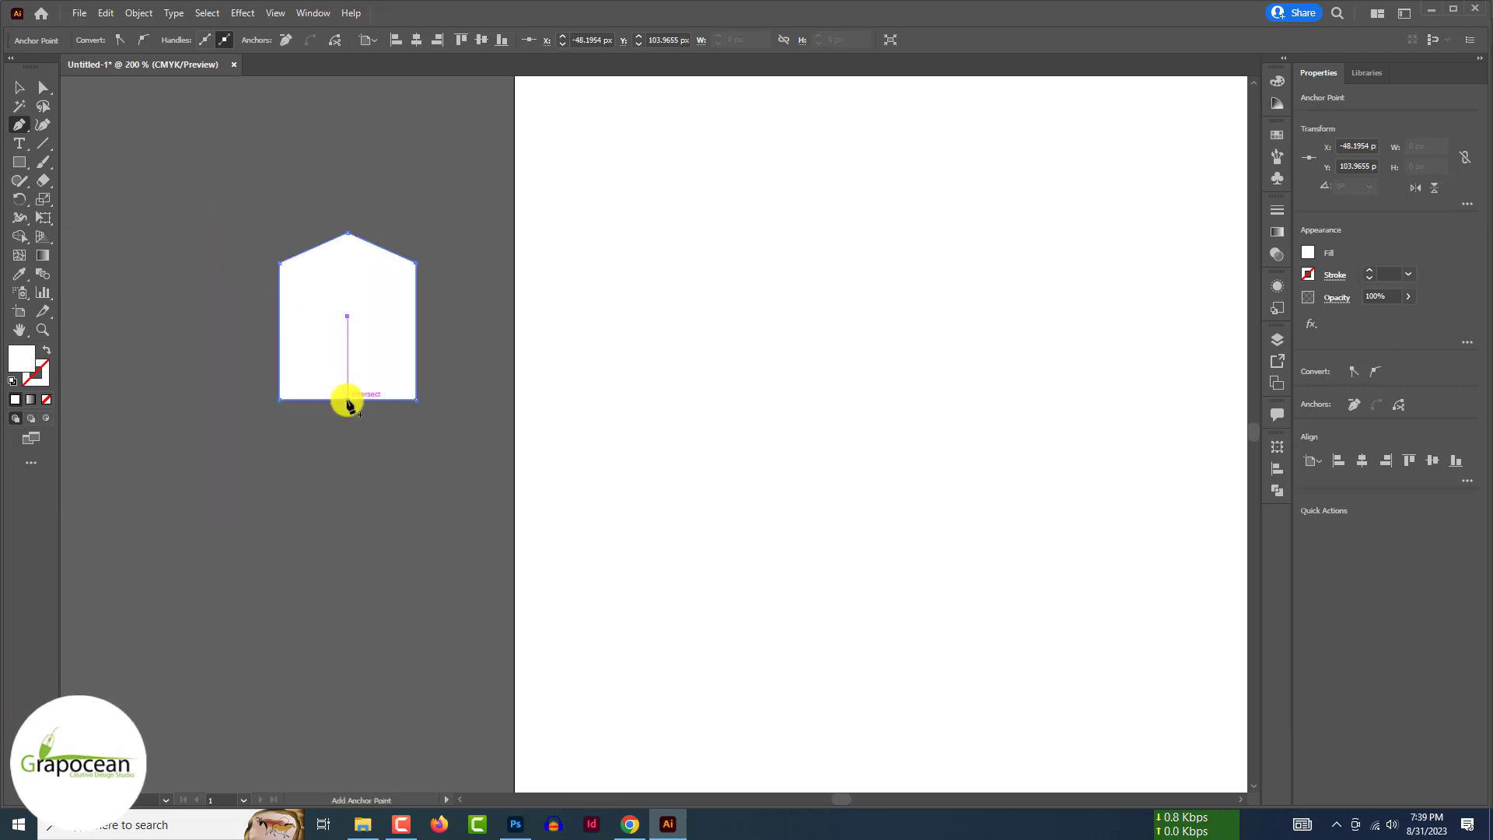
Pull the midpoint of the shape's bottom edge down into a point and round the lower side corners to about 21 px.
{"action": "left_click", "coordinate": [43, 87]}
{"action": "left_click_drag", "start_coordinate": [347, 399], "coordinate": [348, 441]}
{"action": "left_click", "coordinate": [279, 400]}
{"action": "left_click_drag", "start_coordinate": [299, 389], "coordinate": [369, 381]}
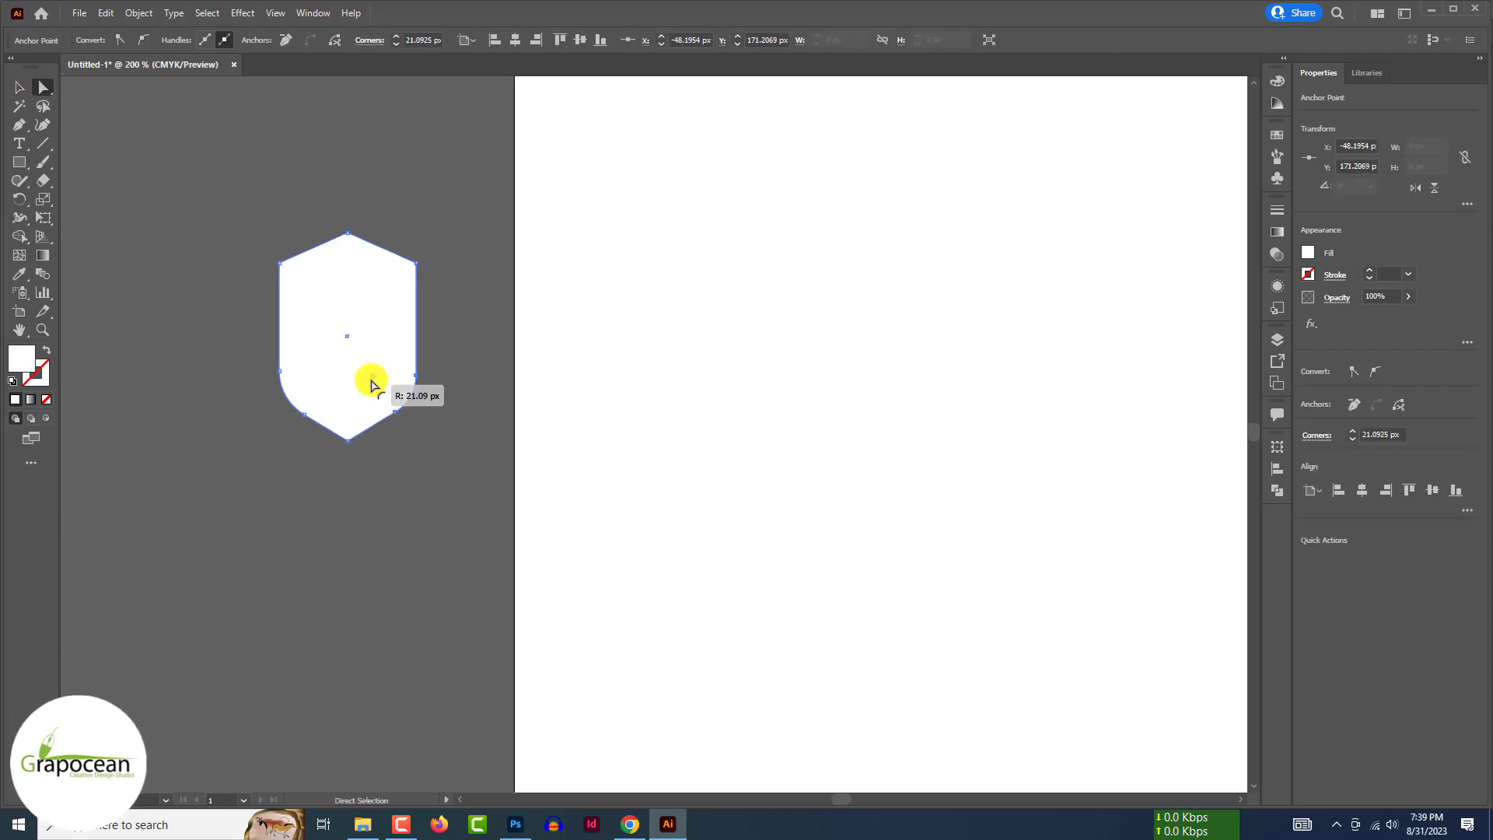
{"action": "left_click", "coordinate": [20, 87]}
{"action": "left_click", "coordinate": [202, 187]}
Raise the shape's top point slightly, add anchor points on both upper slopes and curve them inward to form a shield.
{"action": "left_click", "coordinate": [43, 88]}
{"action": "left_click_drag", "start_coordinate": [348, 234], "coordinate": [348, 224]}
{"action": "left_click_drag", "start_coordinate": [19, 125], "coordinate": [73, 146]}
{"action": "left_click", "coordinate": [313, 244]}
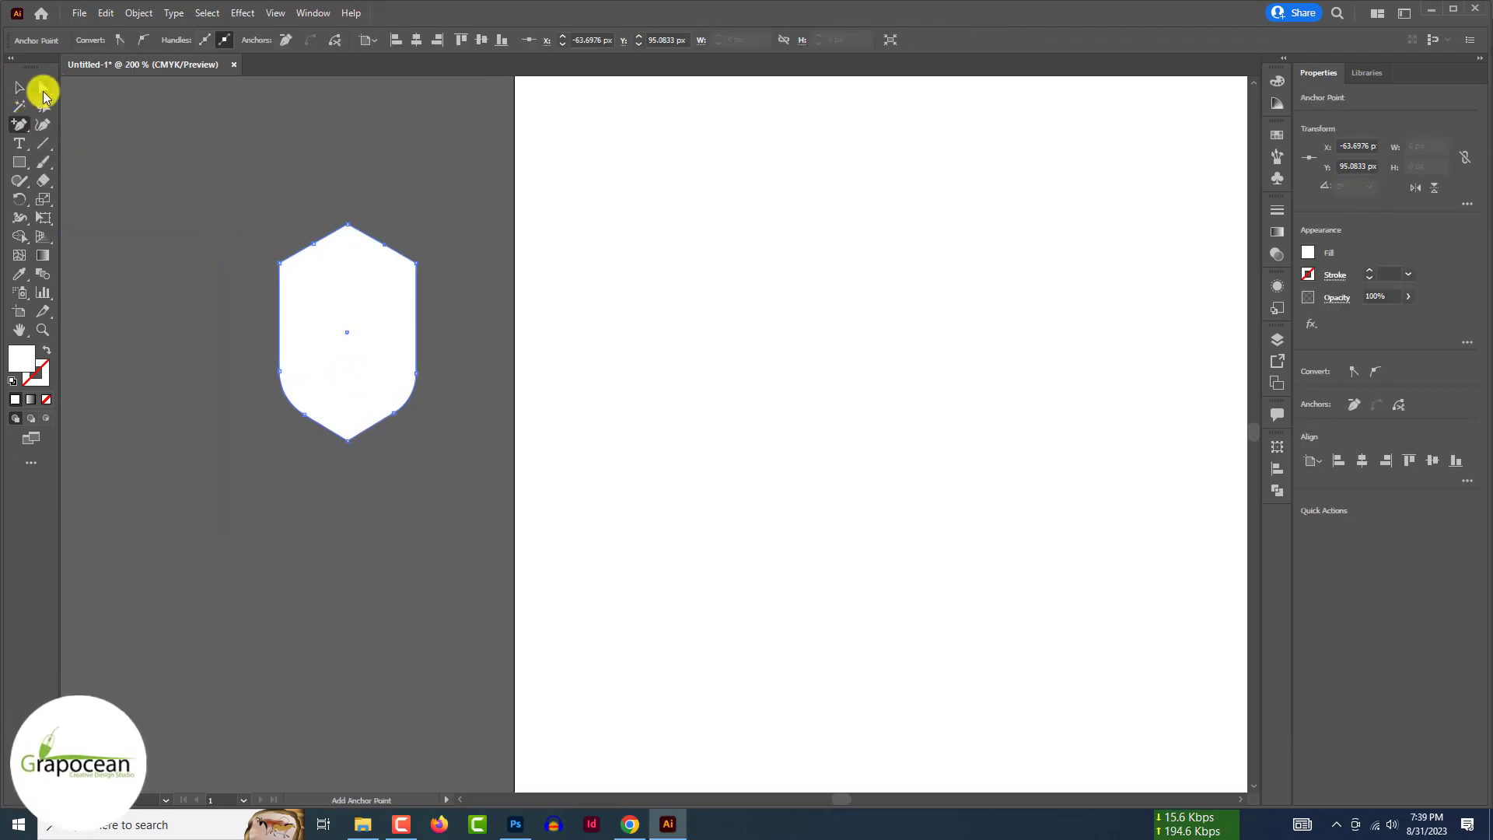
{"action": "left_click", "coordinate": [43, 87]}
{"action": "left_click_drag", "start_coordinate": [314, 244], "coordinate": [384, 256]}
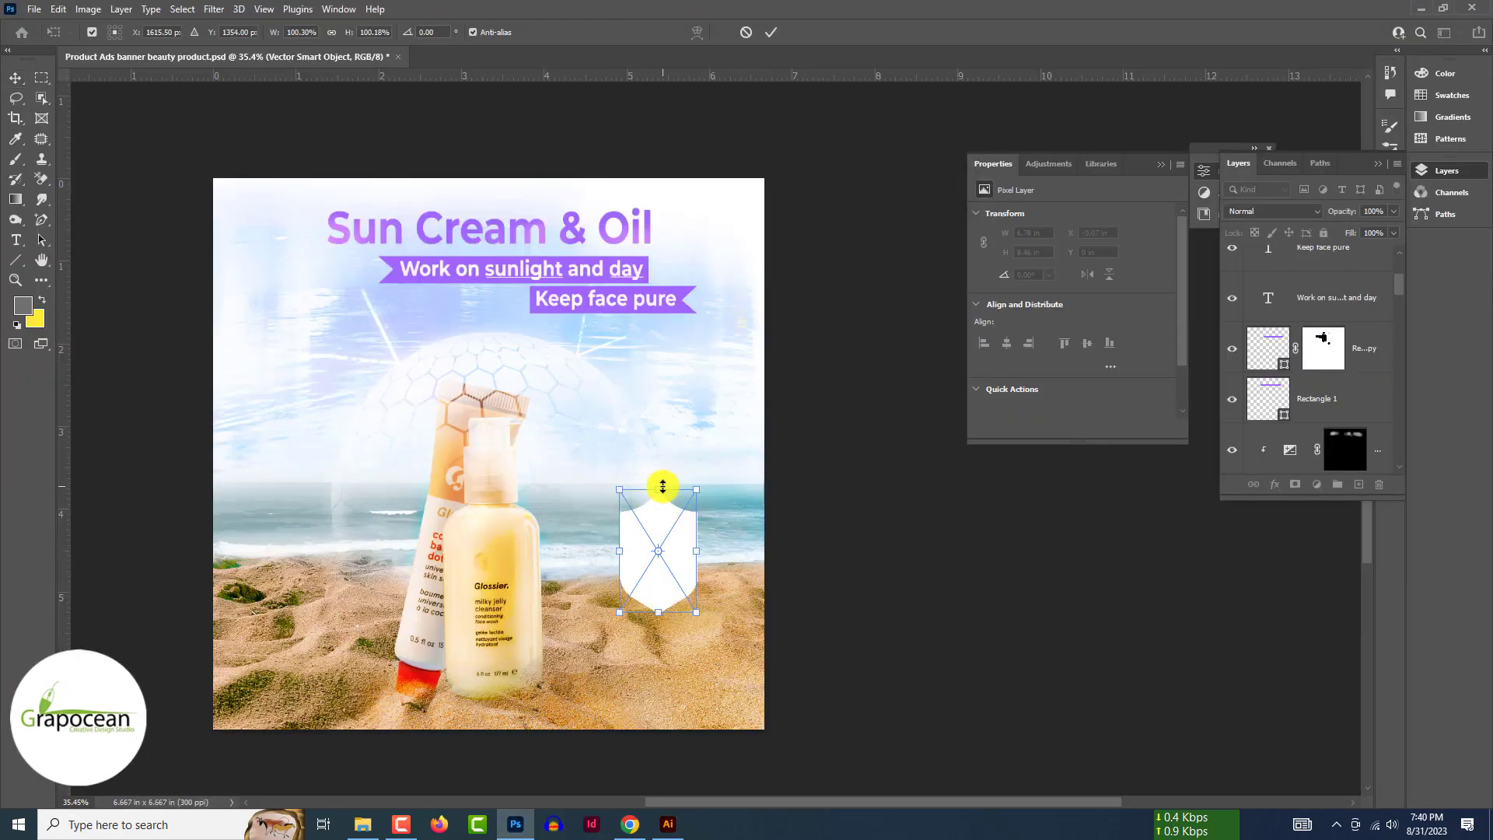
In Photoshop, scale the placed shield to about 1.34 × 2.11 in and position it beside the bottle.
{"action": "left_click_drag", "start_coordinate": [663, 488], "coordinate": [662, 437]}
{"action": "key", "text": "Return"}
{"action": "left_click_drag", "start_coordinate": [679, 517], "coordinate": [627, 479]}
Apply a golden-yellow Color Overlay to the shield layer.
{"action": "double_click", "coordinate": [1373, 271]}
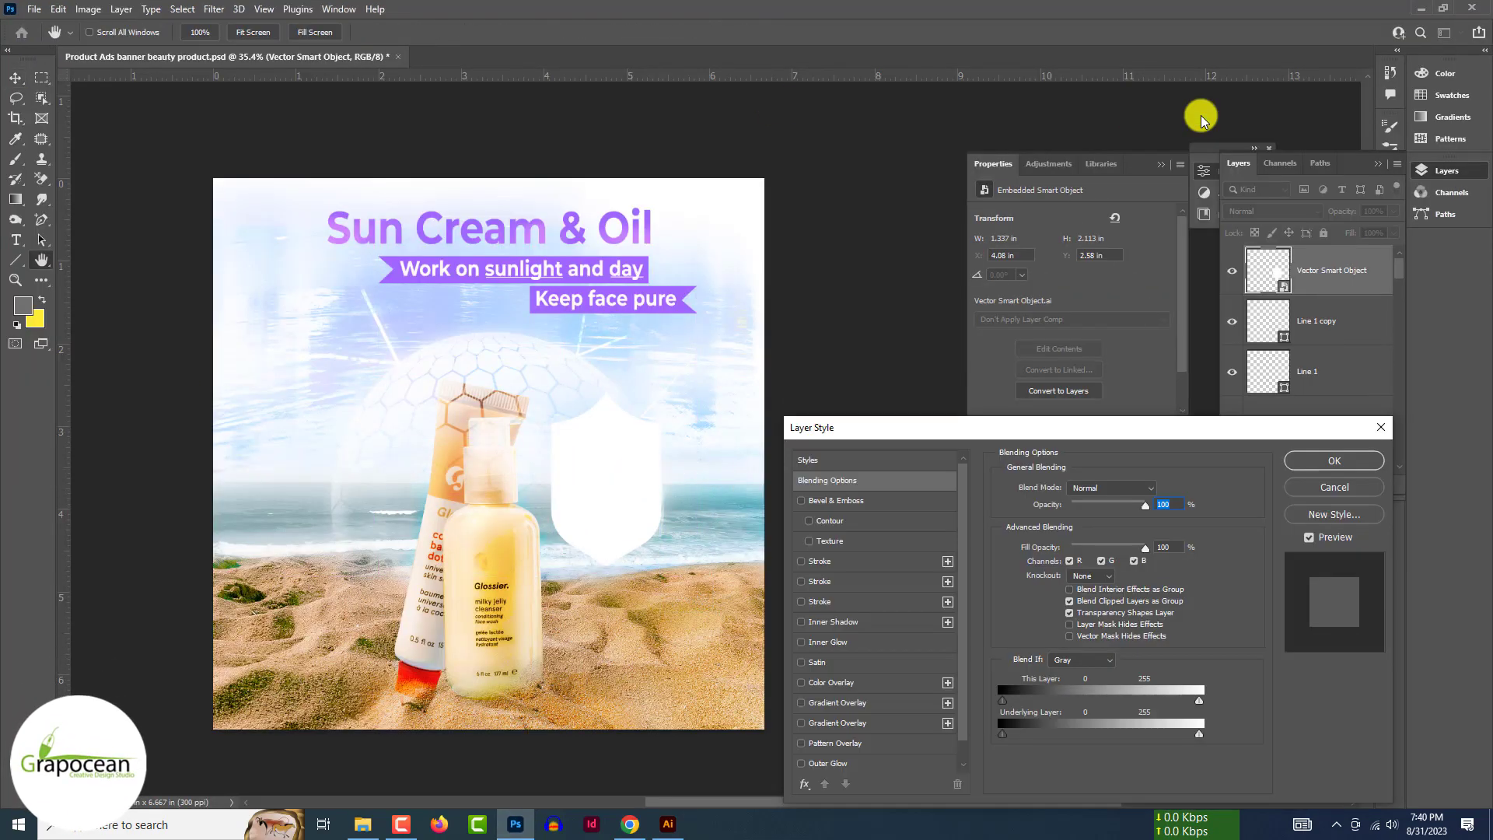
{"action": "left_click", "coordinate": [832, 683]}
{"action": "left_click", "coordinate": [1169, 488]}
{"action": "left_click", "coordinate": [1167, 560]}
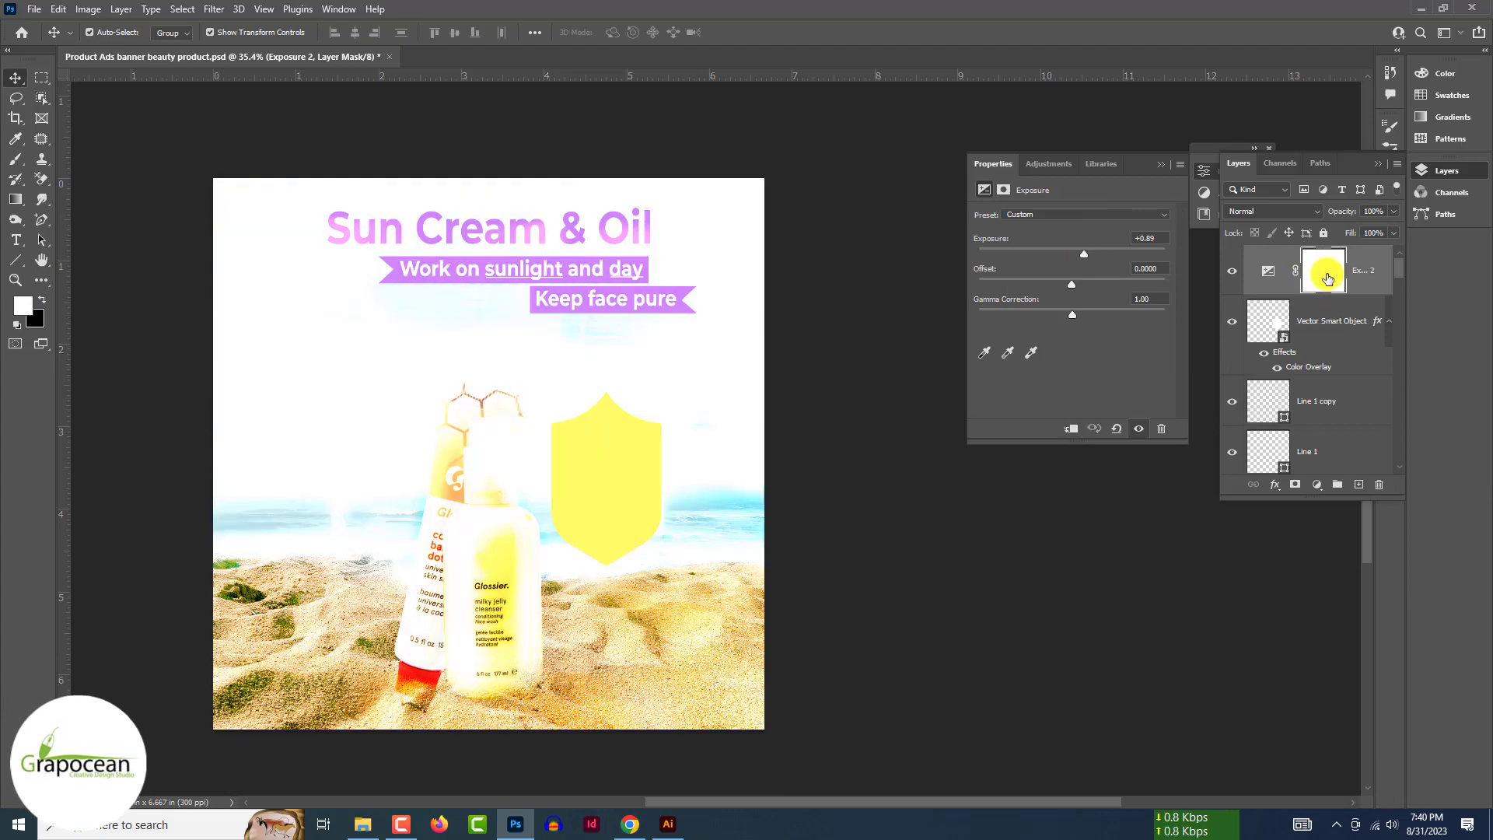
Invert the Exposure 2 layer mask and load the shield's outline as a selection for brightening its centre.
{"action": "left_click", "coordinate": [1328, 278]}
{"action": "key", "text": "ctrl+i"}
{"action": "left_click", "coordinate": [1269, 321], "text": "ctrl"}
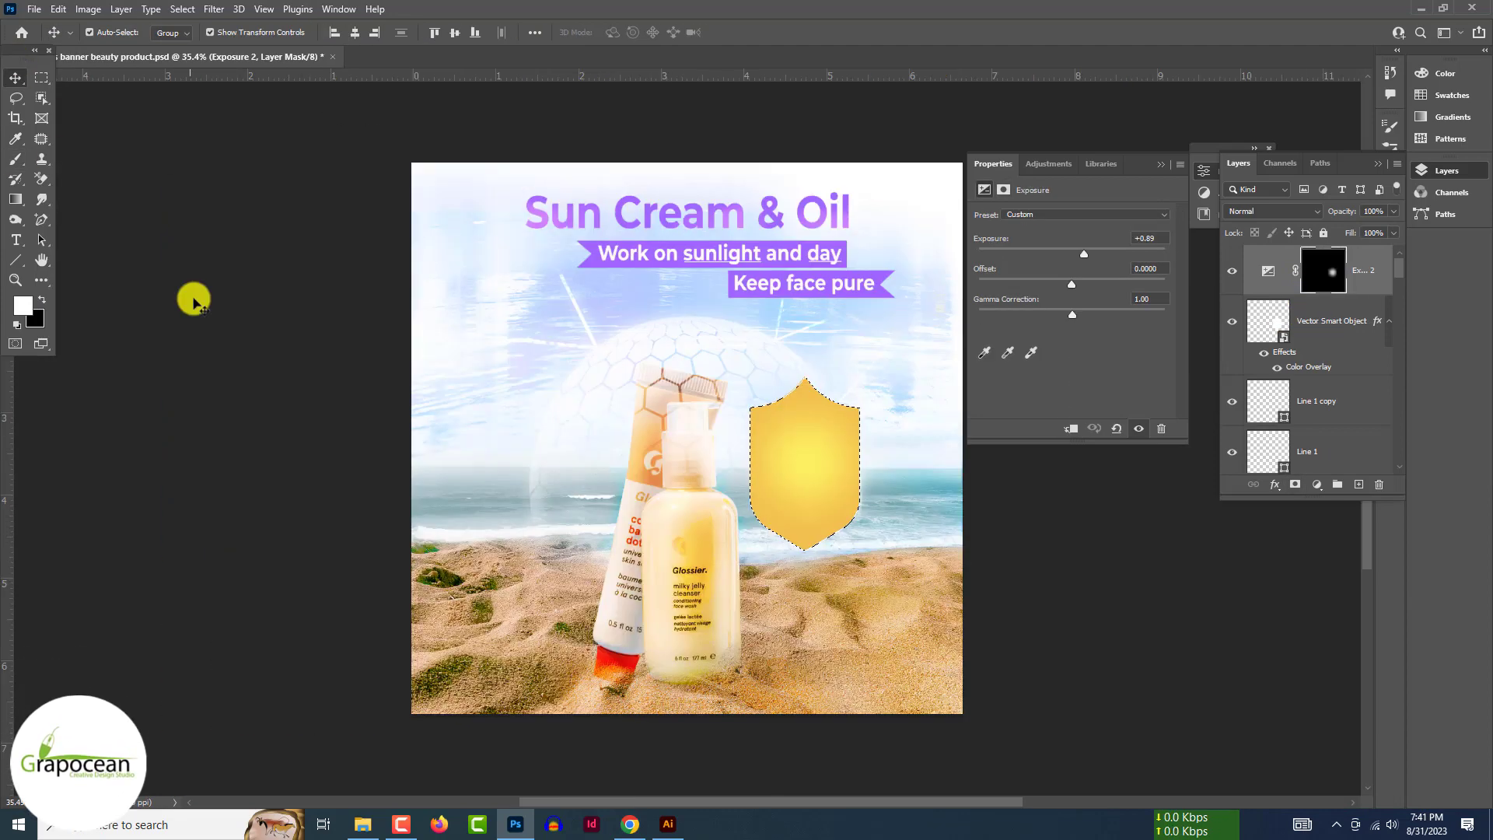
Add a 16 px inside Stroke to the shield layer and color it orange.
{"action": "left_click", "coordinate": [1333, 324]}
{"action": "double_click", "coordinate": [1333, 324]}
{"action": "left_click", "coordinate": [820, 561]}
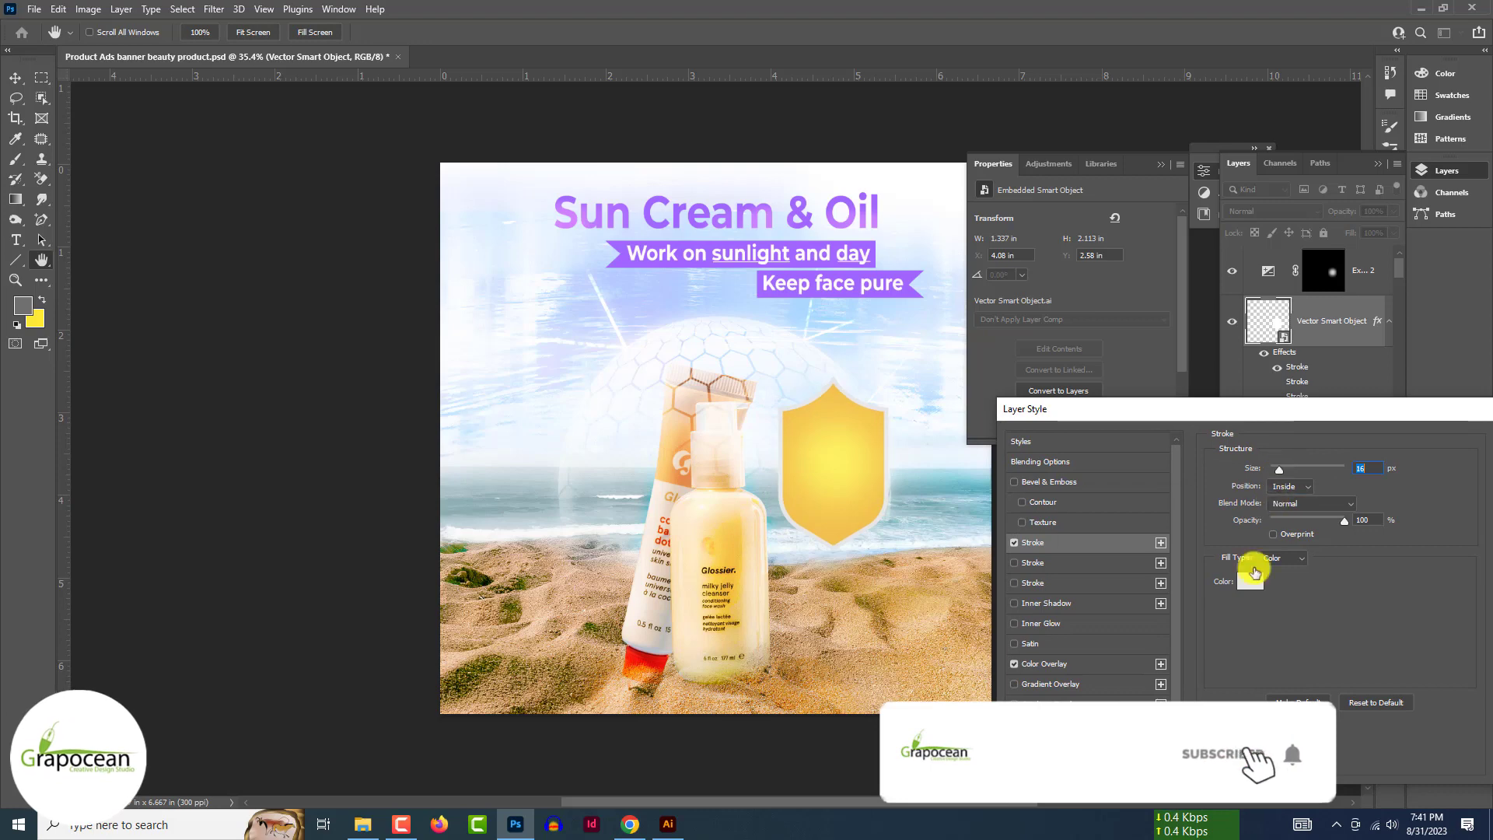
{"action": "left_click", "coordinate": [1245, 567]}
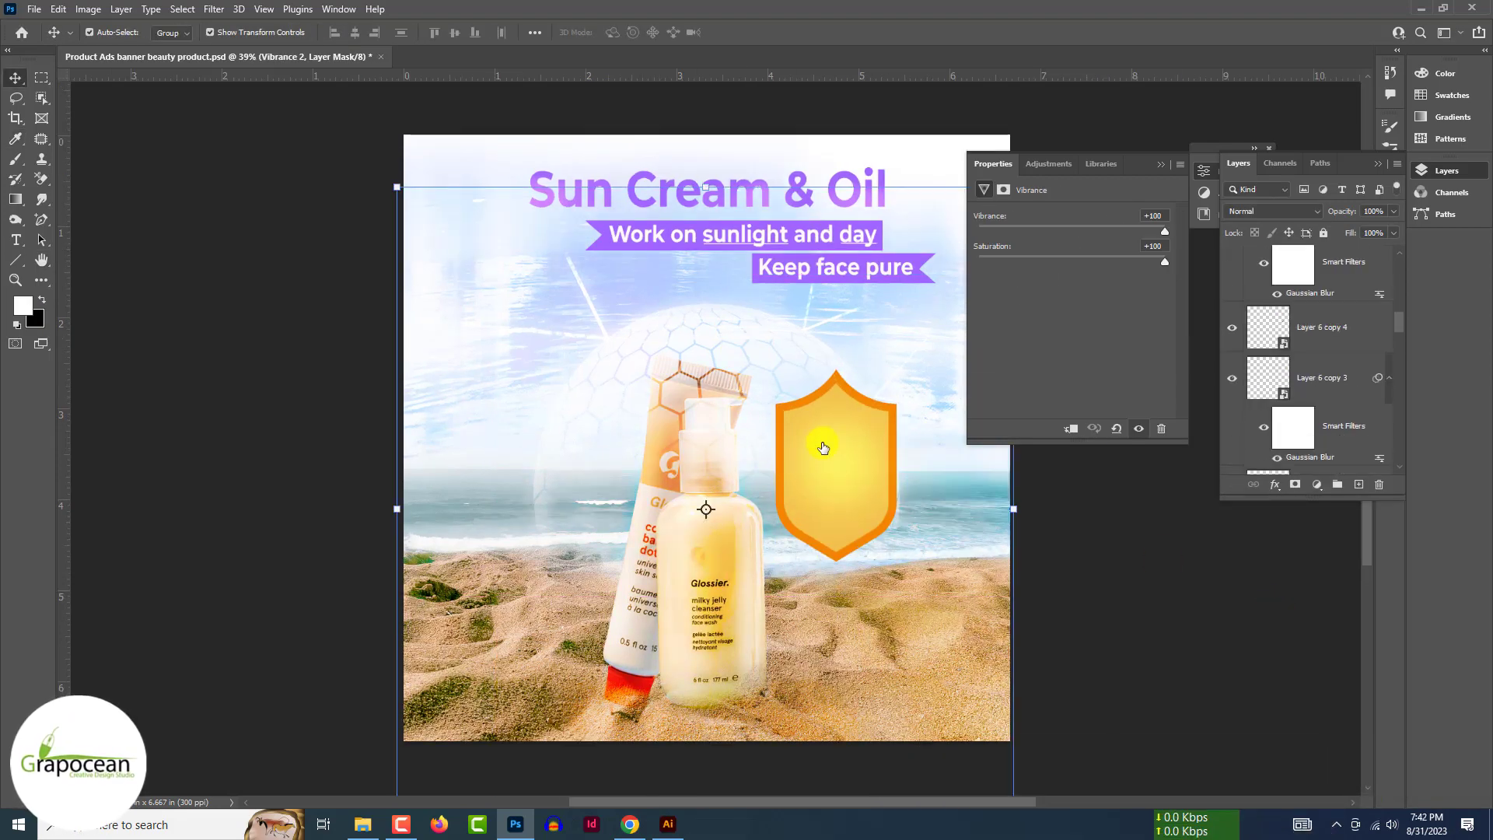
Duplicate the two honeycomb dome layers and scale the copies down to fit inside the shield.
{"action": "left_click", "coordinate": [1276, 454]}
{"action": "scroll", "coordinate": [1293, 459], "scroll_direction": "down", "scroll_amount": 2}
{"action": "left_click", "coordinate": [1293, 460], "text": "shift"}
{"action": "left_click_drag", "start_coordinate": [1293, 460], "coordinate": [1355, 480]}
{"action": "right_click", "coordinate": [1352, 349]}
{"action": "left_click", "coordinate": [1260, 283]}
{"action": "key", "text": "ctrl+t"}
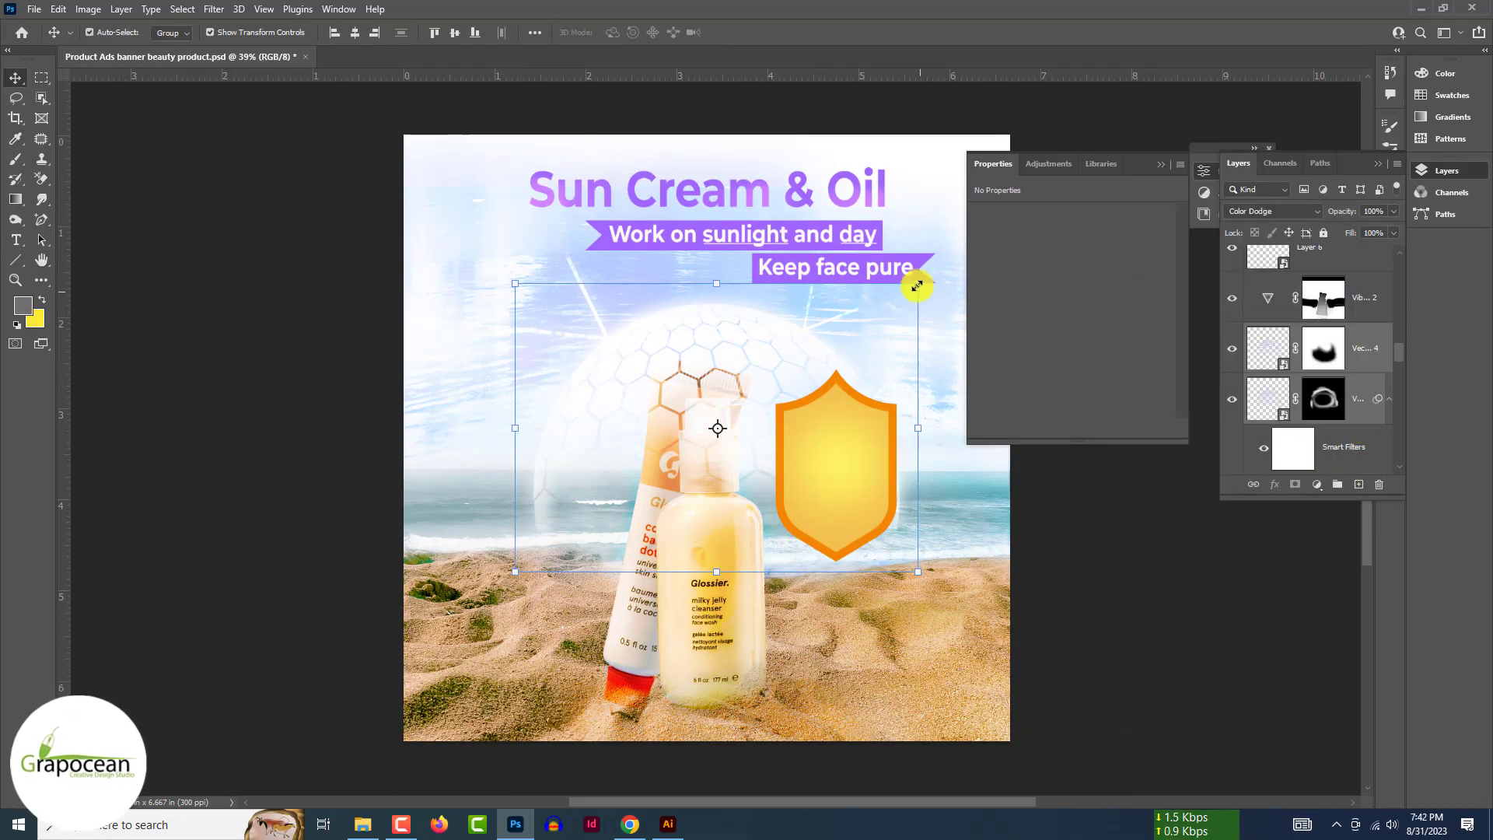
{"action": "left_click_drag", "start_coordinate": [918, 284], "coordinate": [757, 399]}
{"action": "left_click", "coordinate": [770, 31]}
Move the small dome copies above the shield in the layer stack and fit them into its upper half.
{"action": "scroll", "coordinate": [1360, 436], "scroll_direction": "up", "scroll_amount": 2}
{"action": "left_click_drag", "start_coordinate": [1361, 436], "coordinate": [1377, 247]}
{"action": "key", "text": "ctrl+t"}
{"action": "left_click_drag", "start_coordinate": [888, 414], "coordinate": [903, 403]}
{"action": "left_click_drag", "start_coordinate": [848, 459], "coordinate": [847, 438]}
{"action": "left_click", "coordinate": [774, 32]}
Add the text "70+" in Montserrat Bold 43 pt and centre it on the shield below the small dome.
{"action": "key", "text": "t"}
{"action": "left_click", "coordinate": [818, 489]}
{"action": "type", "text": "An"}
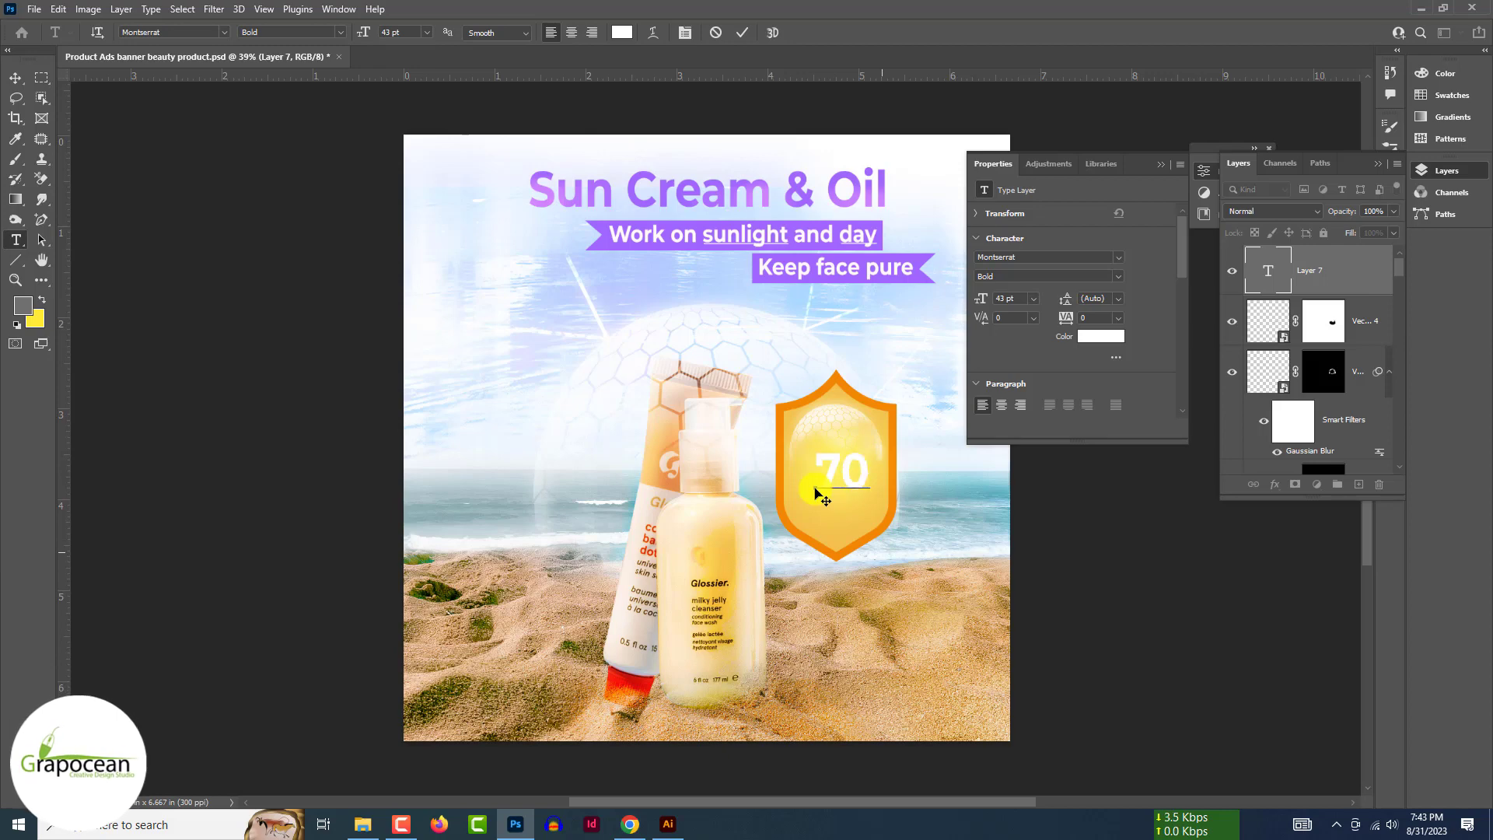
{"action": "type", "text": "+"}
{"action": "left_click", "coordinate": [16, 75]}
{"action": "scroll", "coordinate": [870, 482], "scroll_direction": "up", "scroll_amount": 3}
{"action": "left_click_drag", "start_coordinate": [854, 476], "coordinate": [836, 452]}
Recolor the 70+ text with the orange sampled from the shield's border.
{"action": "left_click", "coordinate": [623, 33]}
{"action": "left_click", "coordinate": [551, 748]}
{"action": "left_click", "coordinate": [888, 378]}
{"action": "left_click", "coordinate": [1452, 529]}
{"action": "left_click", "coordinate": [16, 79]}
Give the 70+ text an Inner Glow, a Drop Shadow and a white outside Stroke, leaving Outer Glow off.
{"action": "scroll", "coordinate": [836, 511], "scroll_direction": "up", "scroll_amount": 3}
{"action": "right_click", "coordinate": [1335, 270]}
{"action": "left_click", "coordinate": [1211, 104]}
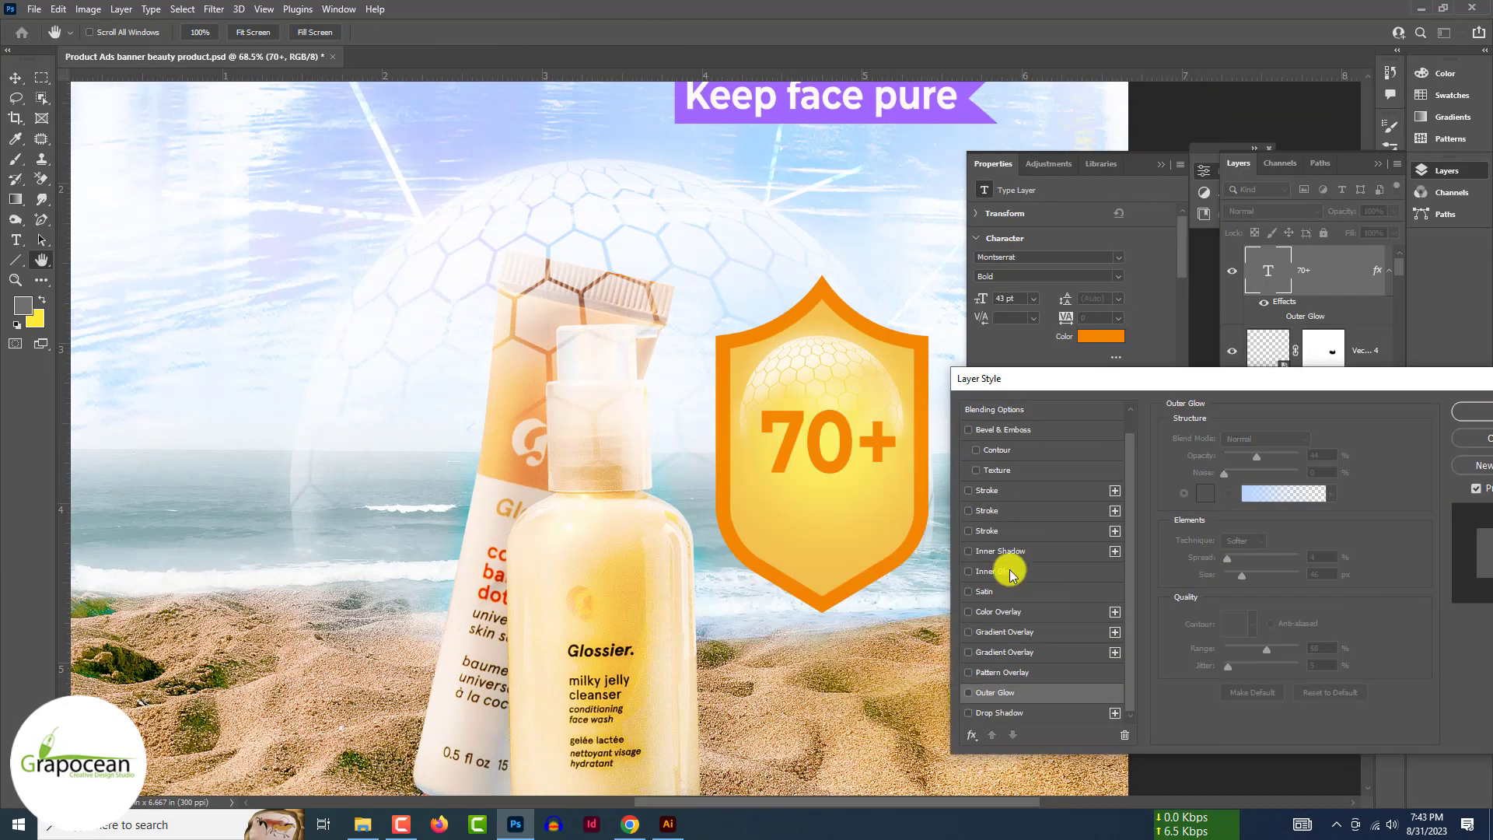
{"action": "left_click", "coordinate": [1005, 572]}
{"action": "left_click", "coordinate": [1000, 712]}
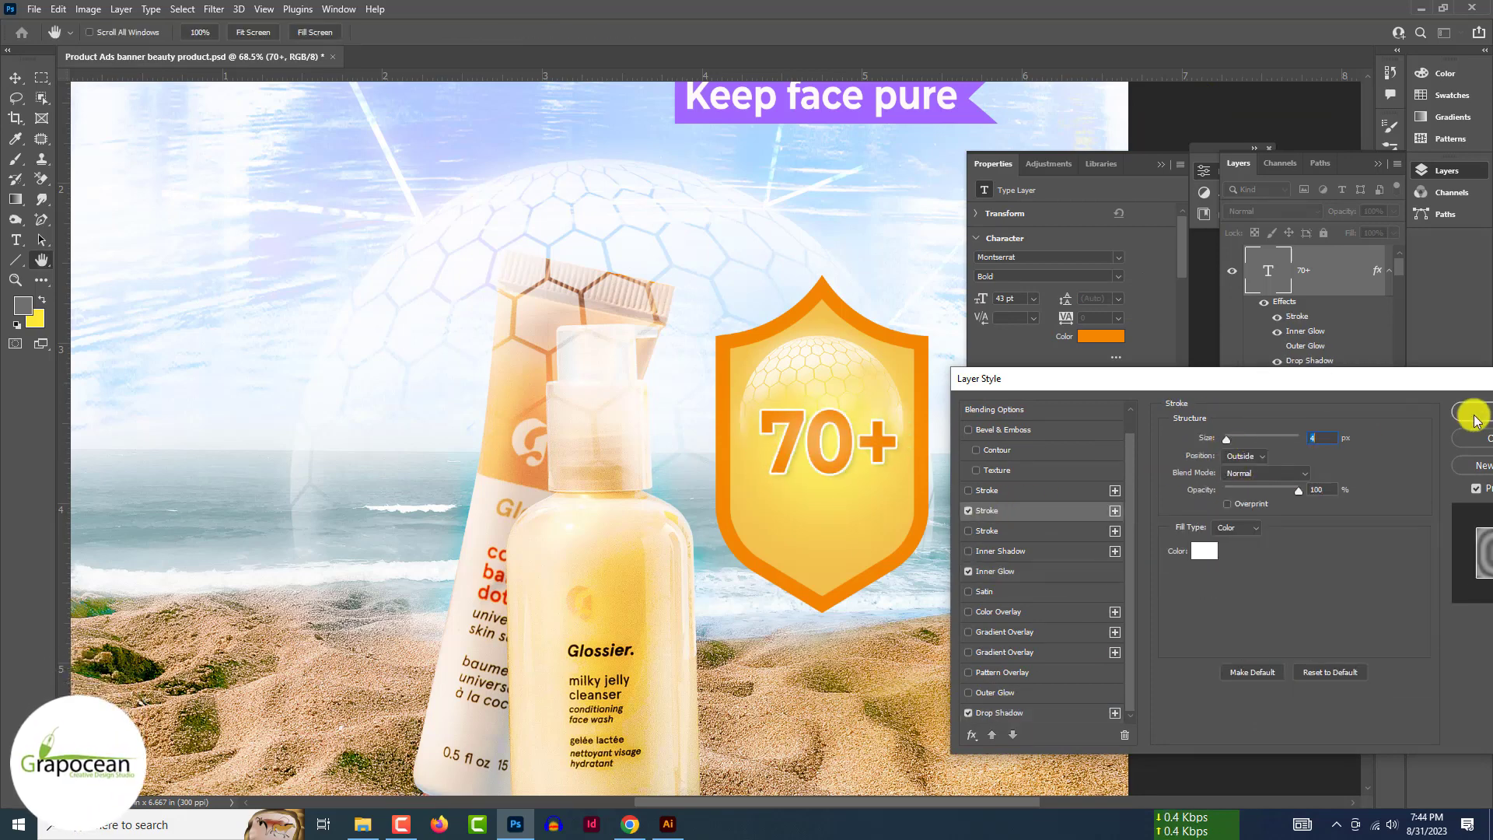
{"action": "left_click", "coordinate": [1472, 411]}
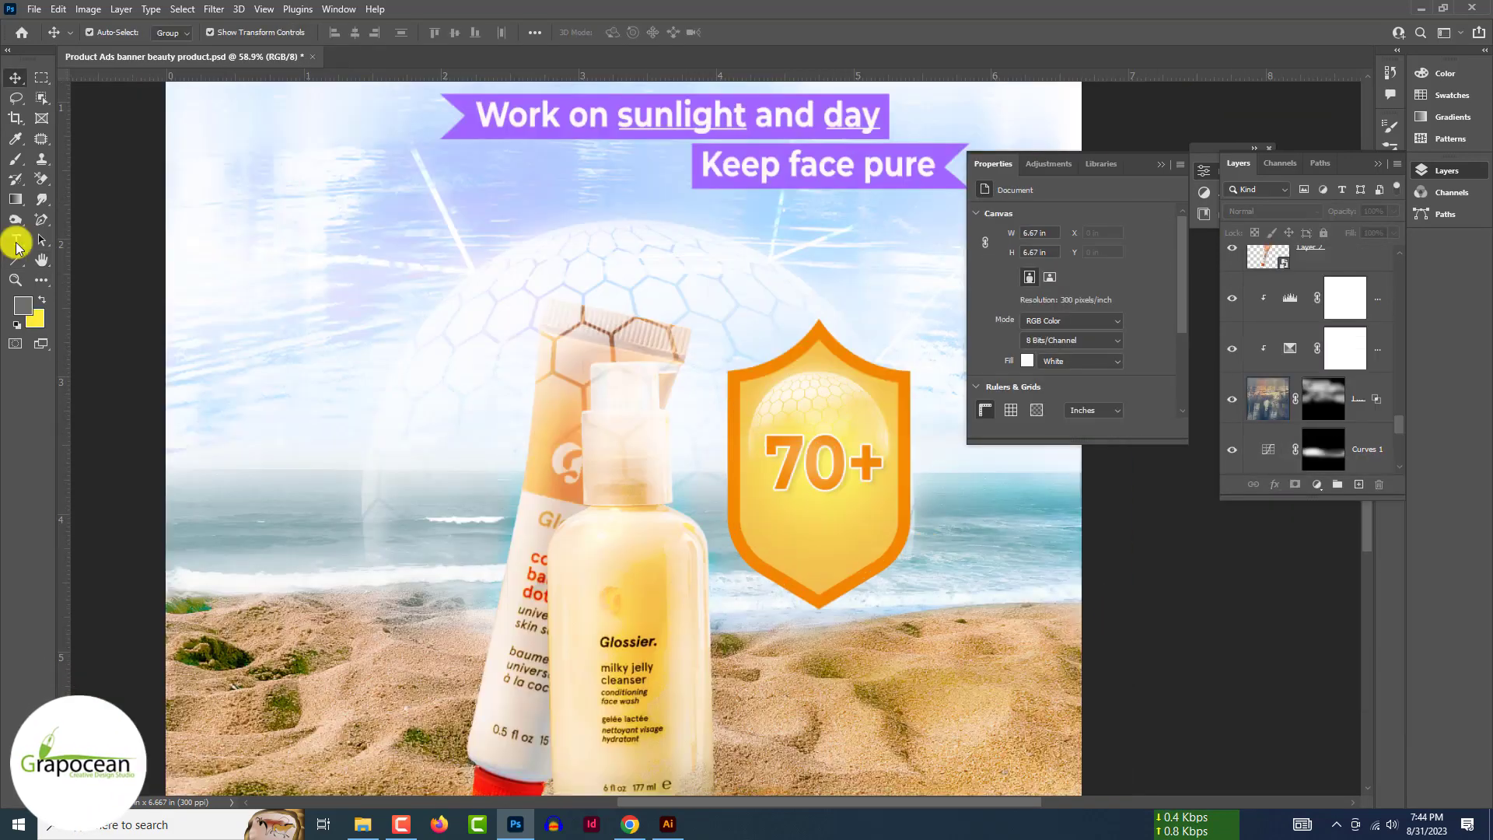
Add the text "SRF" below 70+ with the same layer effects, and group the shield badge's layers.
{"action": "left_click", "coordinate": [16, 241]}
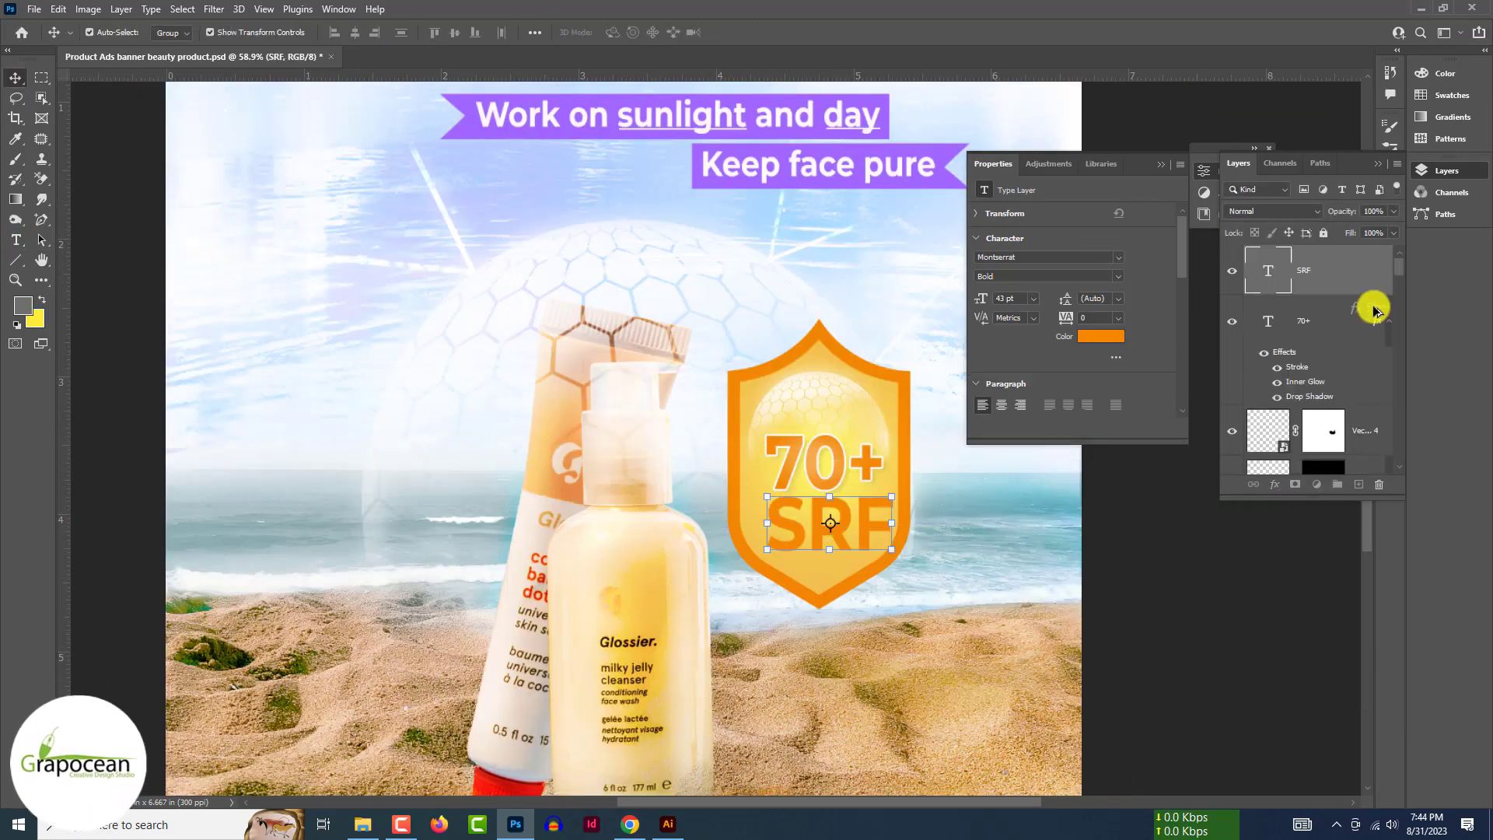
{"action": "scroll", "coordinate": [1050, 620], "scroll_direction": "down", "scroll_amount": 3}
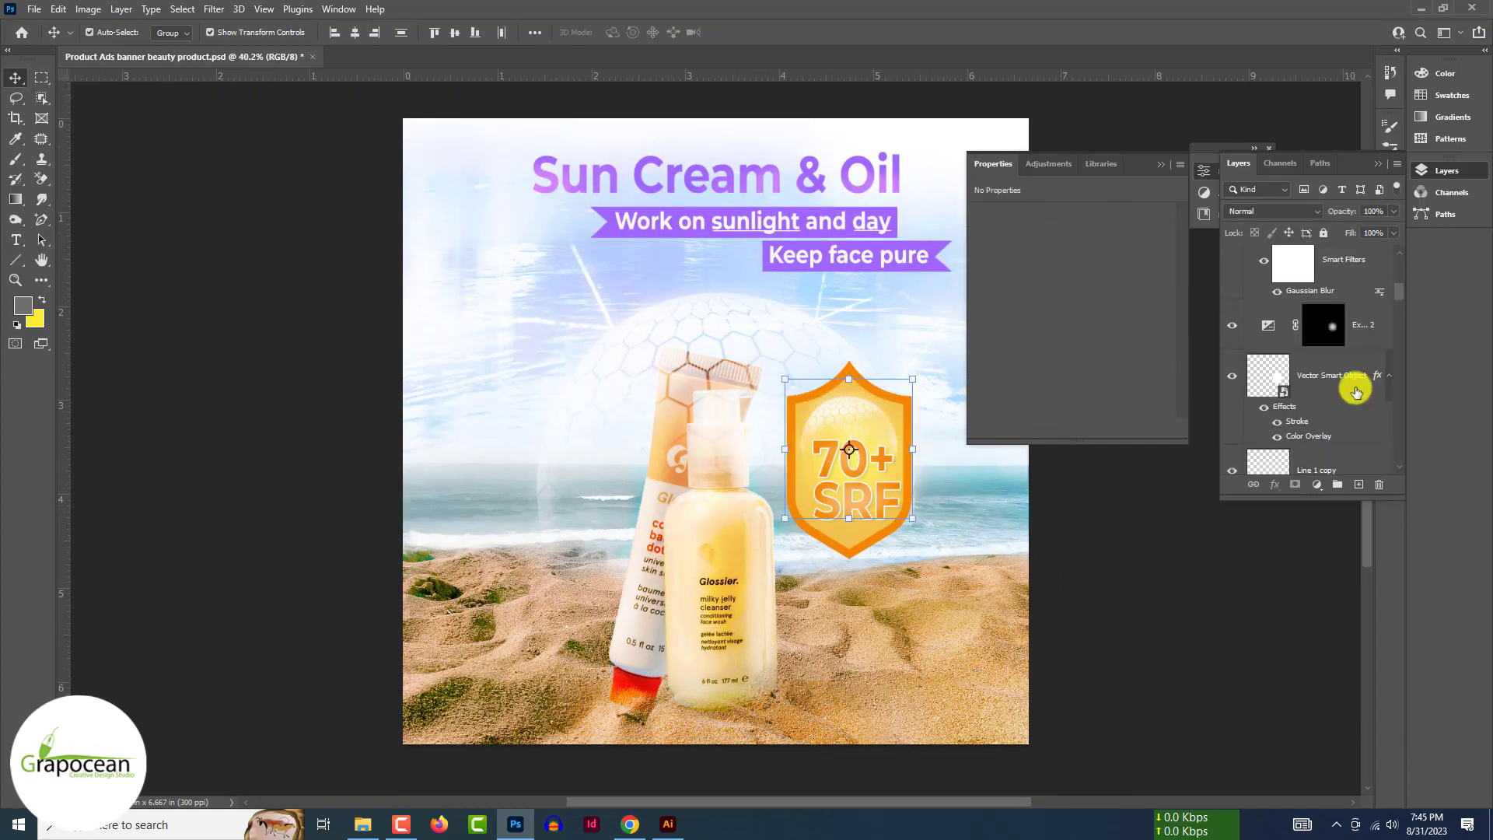
{"action": "key", "text": "ctrl+g"}
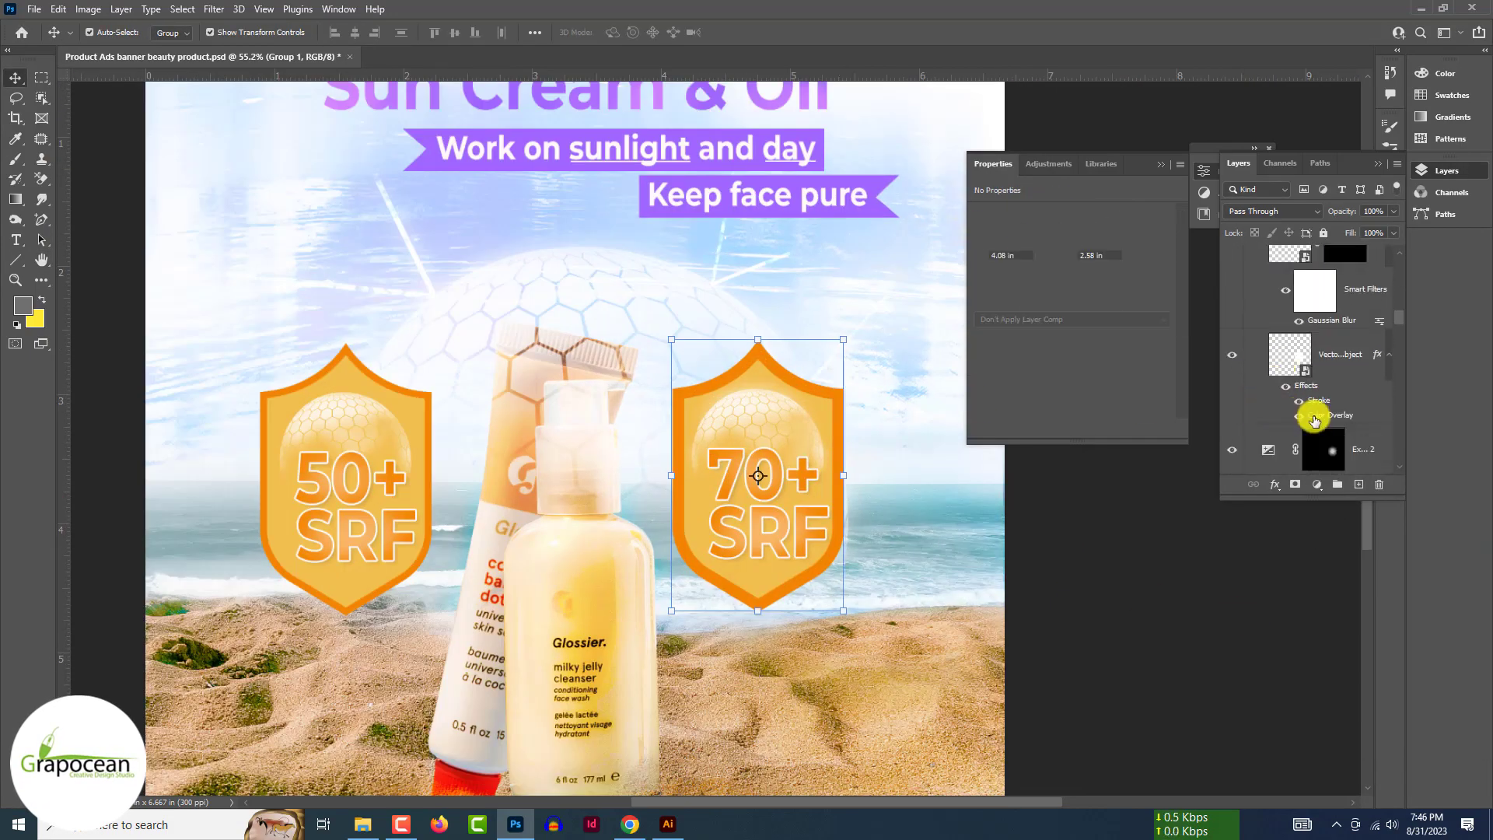
Change the 70+ shield's Color Overlay to orange-red and make its SRF text white with the stroke hidden.
{"action": "double_click", "coordinate": [1315, 421]}
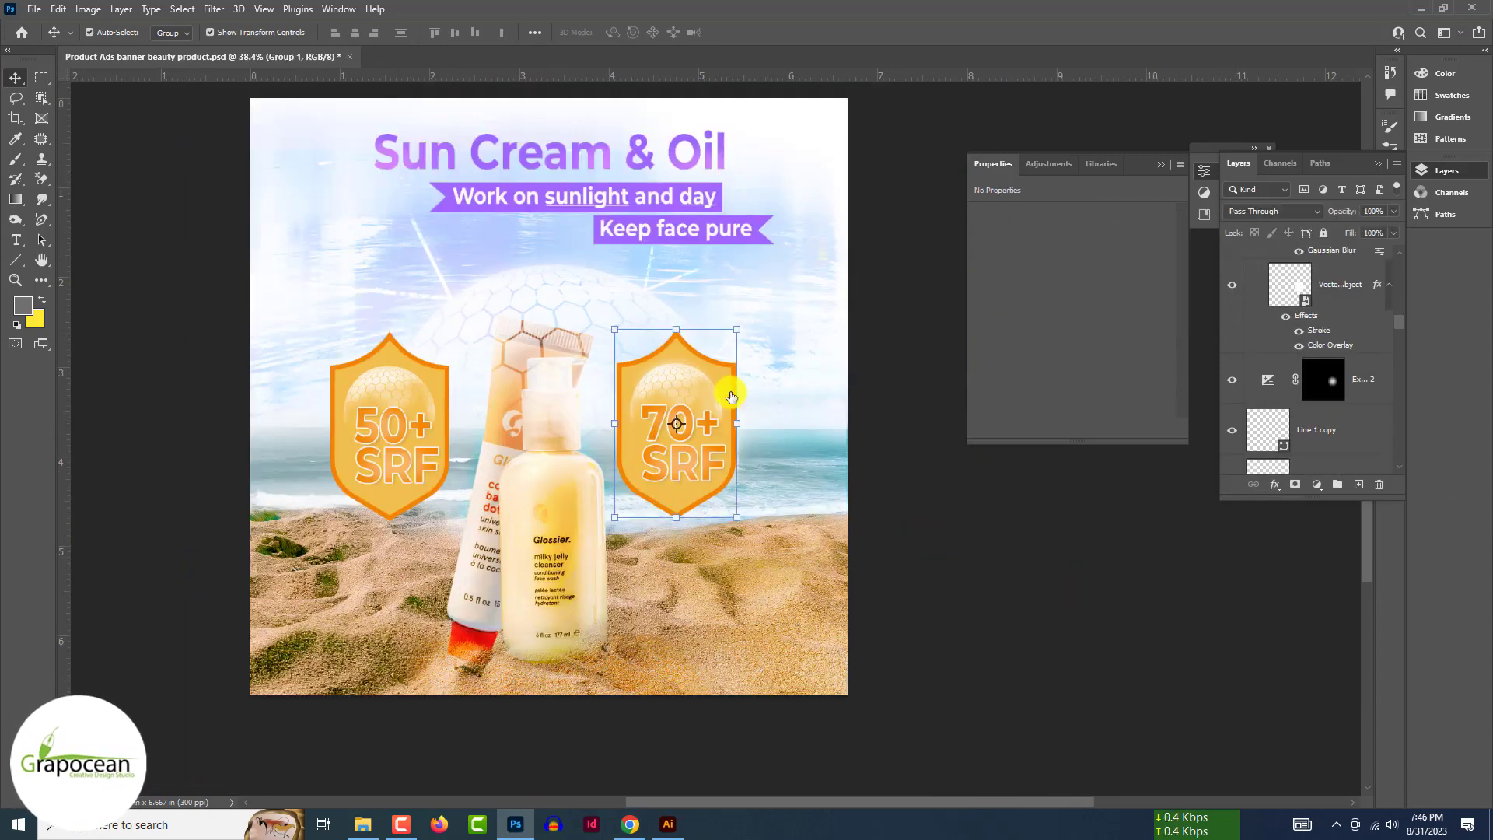
{"action": "scroll", "coordinate": [1230, 367], "scroll_direction": "down", "scroll_amount": 2}
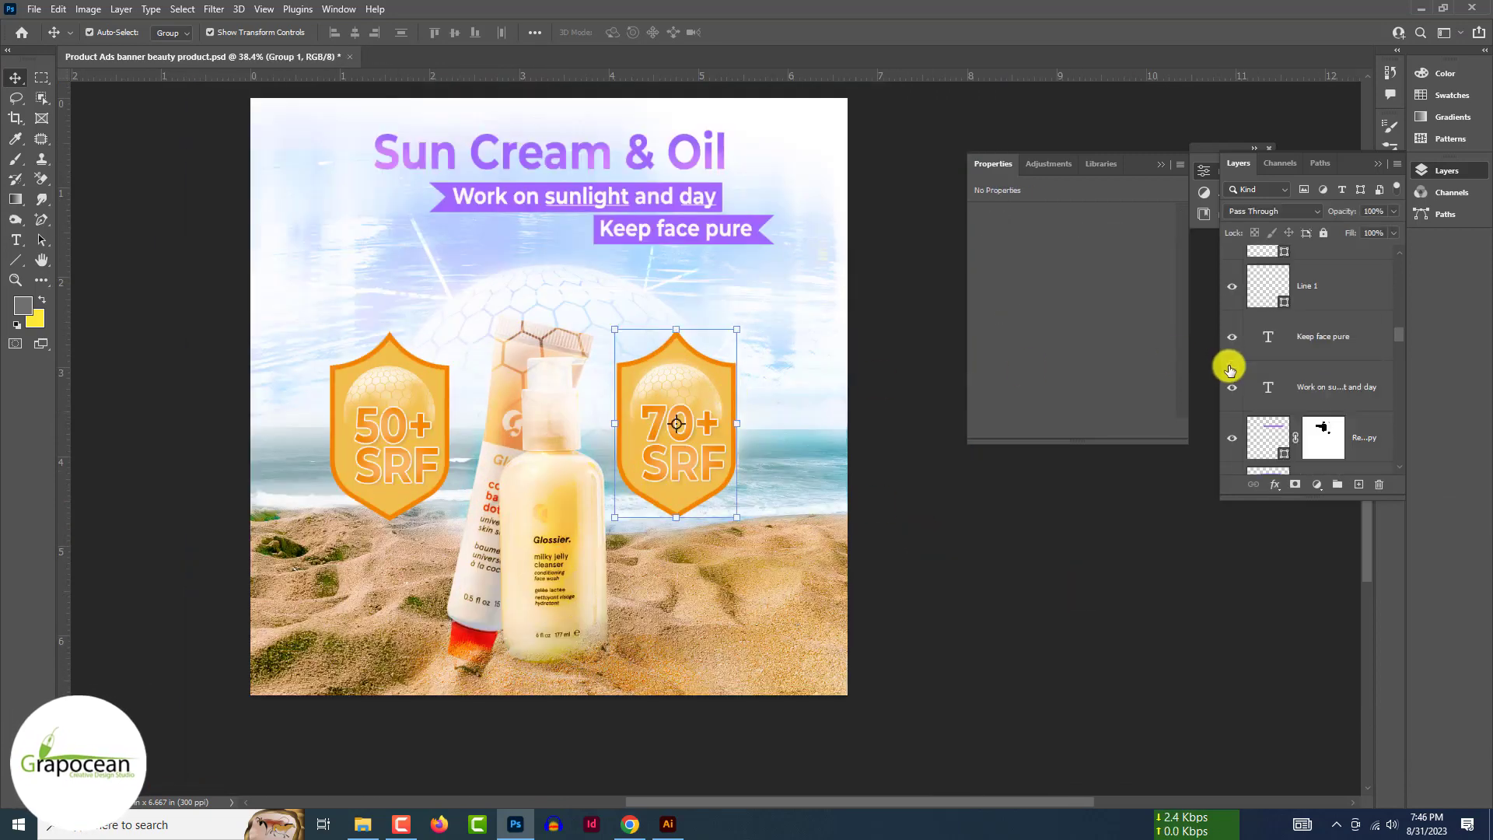
{"action": "scroll", "coordinate": [1230, 367], "scroll_direction": "up", "scroll_amount": 6}
{"action": "scroll", "coordinate": [1230, 367], "scroll_direction": "down", "scroll_amount": 3}
{"action": "double_click", "coordinate": [1322, 446]}
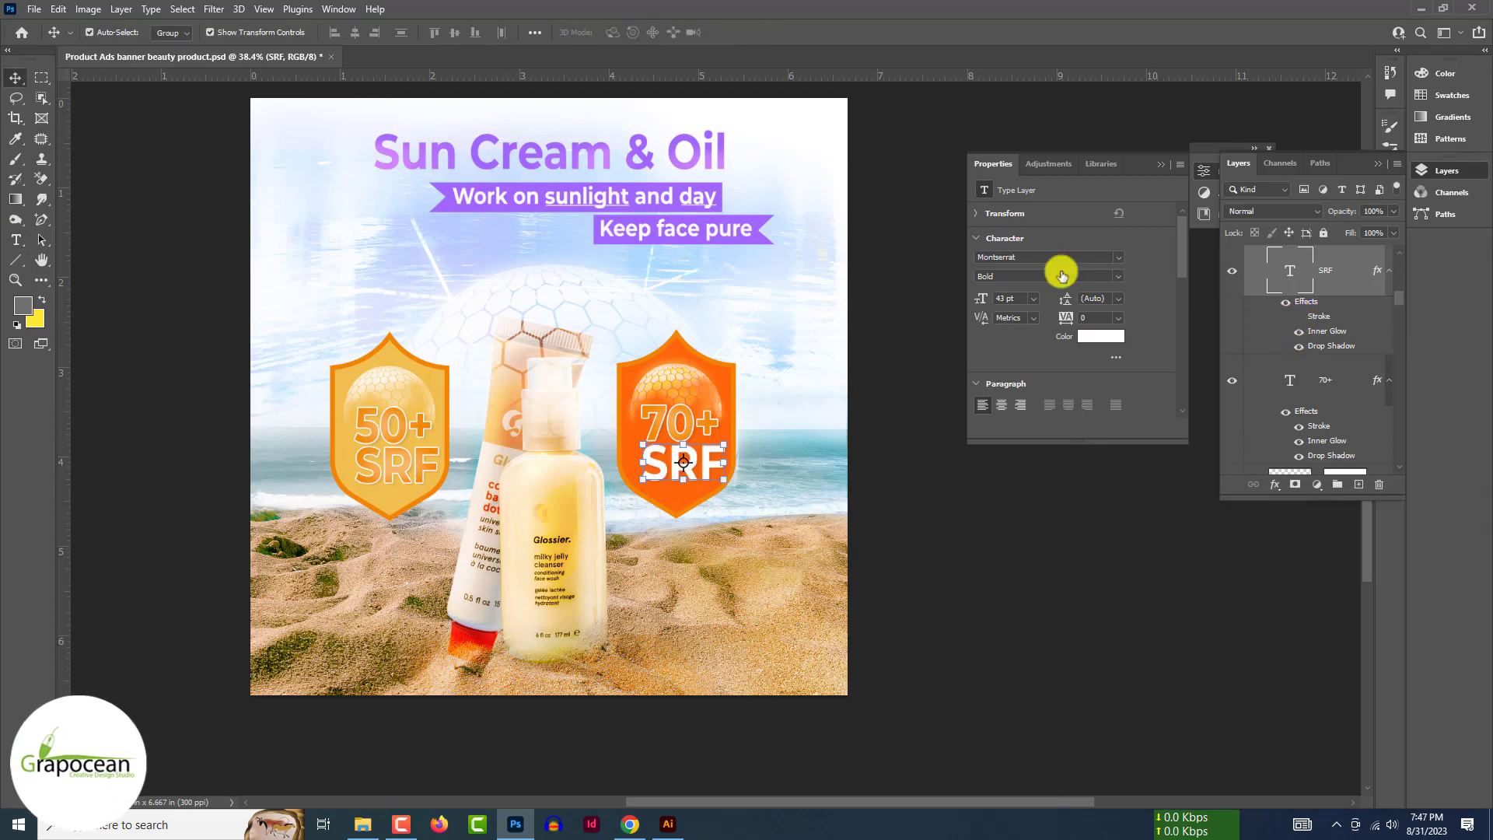
Copy the layer style of the 70+ badge's shield and paste it onto the 50+ badge's shield.
{"action": "left_click", "coordinate": [906, 343]}
{"action": "scroll", "coordinate": [769, 346], "scroll_direction": "up", "scroll_amount": 4}
{"action": "left_click", "coordinate": [547, 463]}
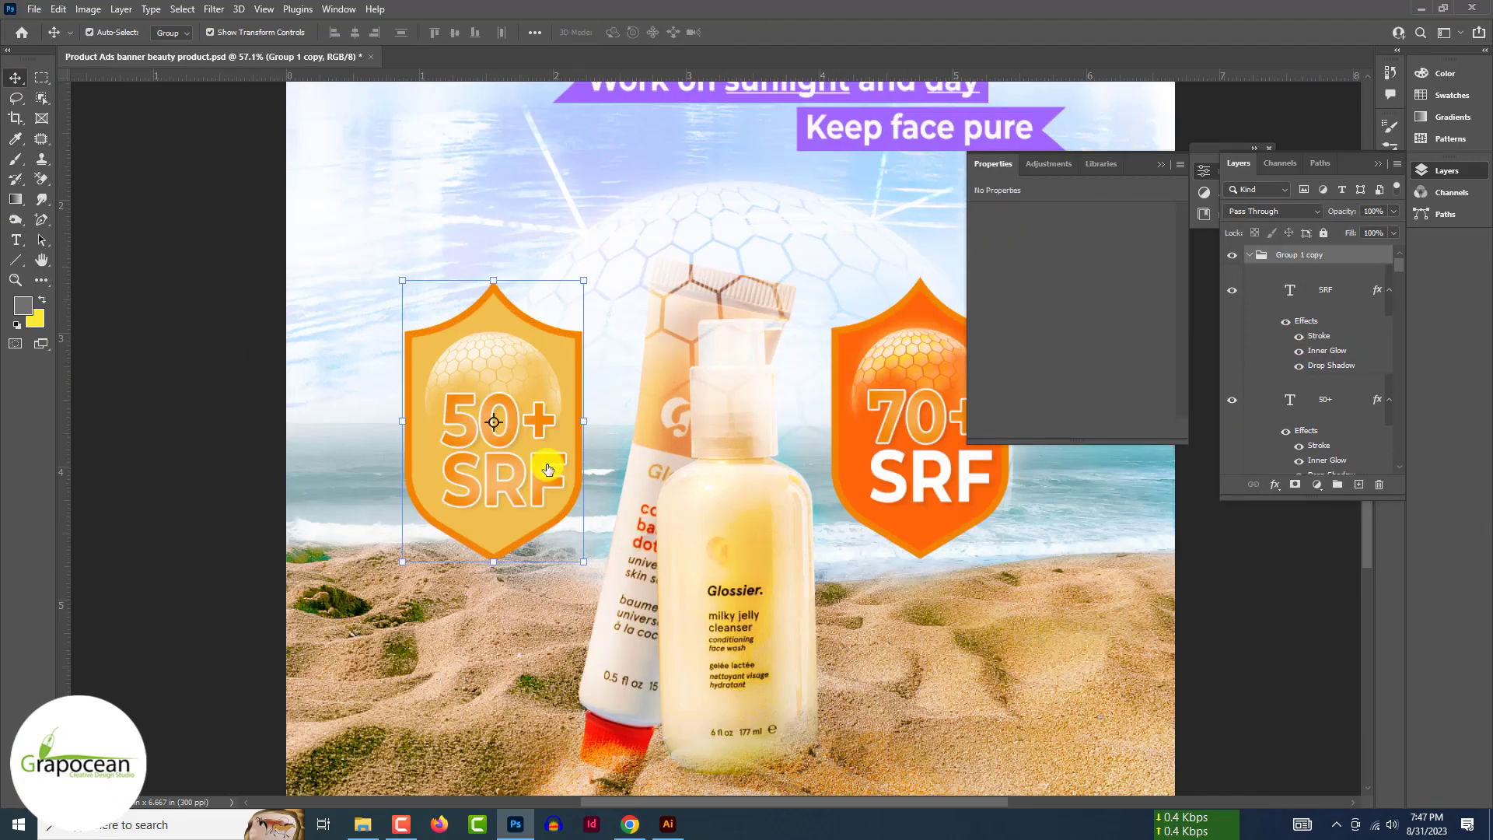
{"action": "left_click", "coordinate": [868, 347]}
{"action": "scroll", "coordinate": [1349, 362], "scroll_direction": "down", "scroll_amount": 4}
{"action": "right_click", "coordinate": [1348, 360]}
{"action": "left_click", "coordinate": [1182, 541]}
{"action": "left_click", "coordinate": [573, 366]}
{"action": "scroll", "coordinate": [1355, 380], "scroll_direction": "down", "scroll_amount": 4}
{"action": "right_click", "coordinate": [1355, 380]}
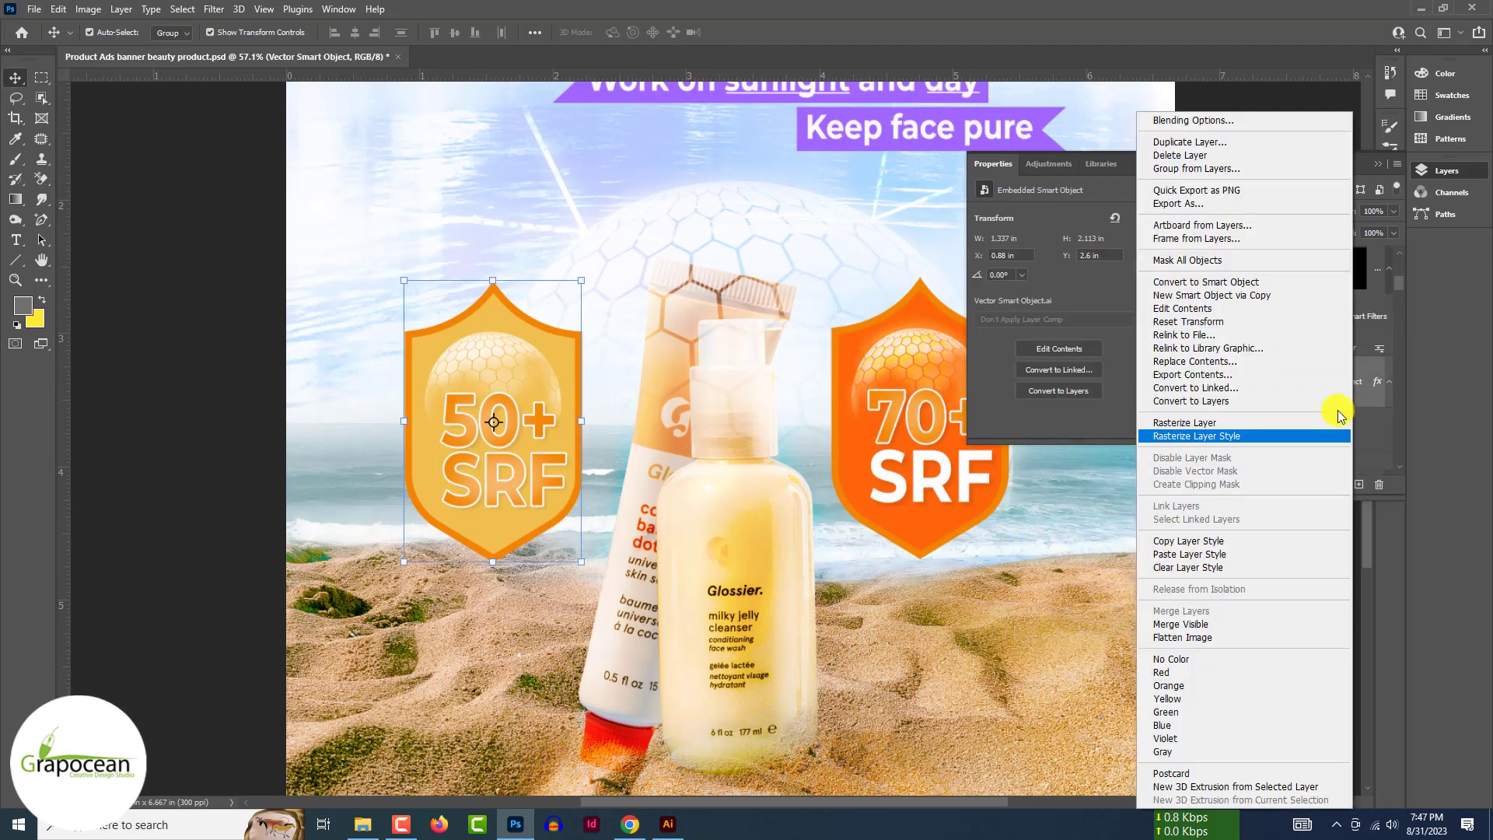
{"action": "left_click", "coordinate": [1184, 554]}
Make the 50+ badge's SRF text white and hide its stroke.
{"action": "left_click", "coordinate": [16, 240]}
{"action": "double_click", "coordinate": [504, 482]}
{"action": "left_click", "coordinate": [1033, 318]}
{"action": "left_click", "coordinate": [1027, 343]}
{"action": "left_click", "coordinate": [1303, 342]}
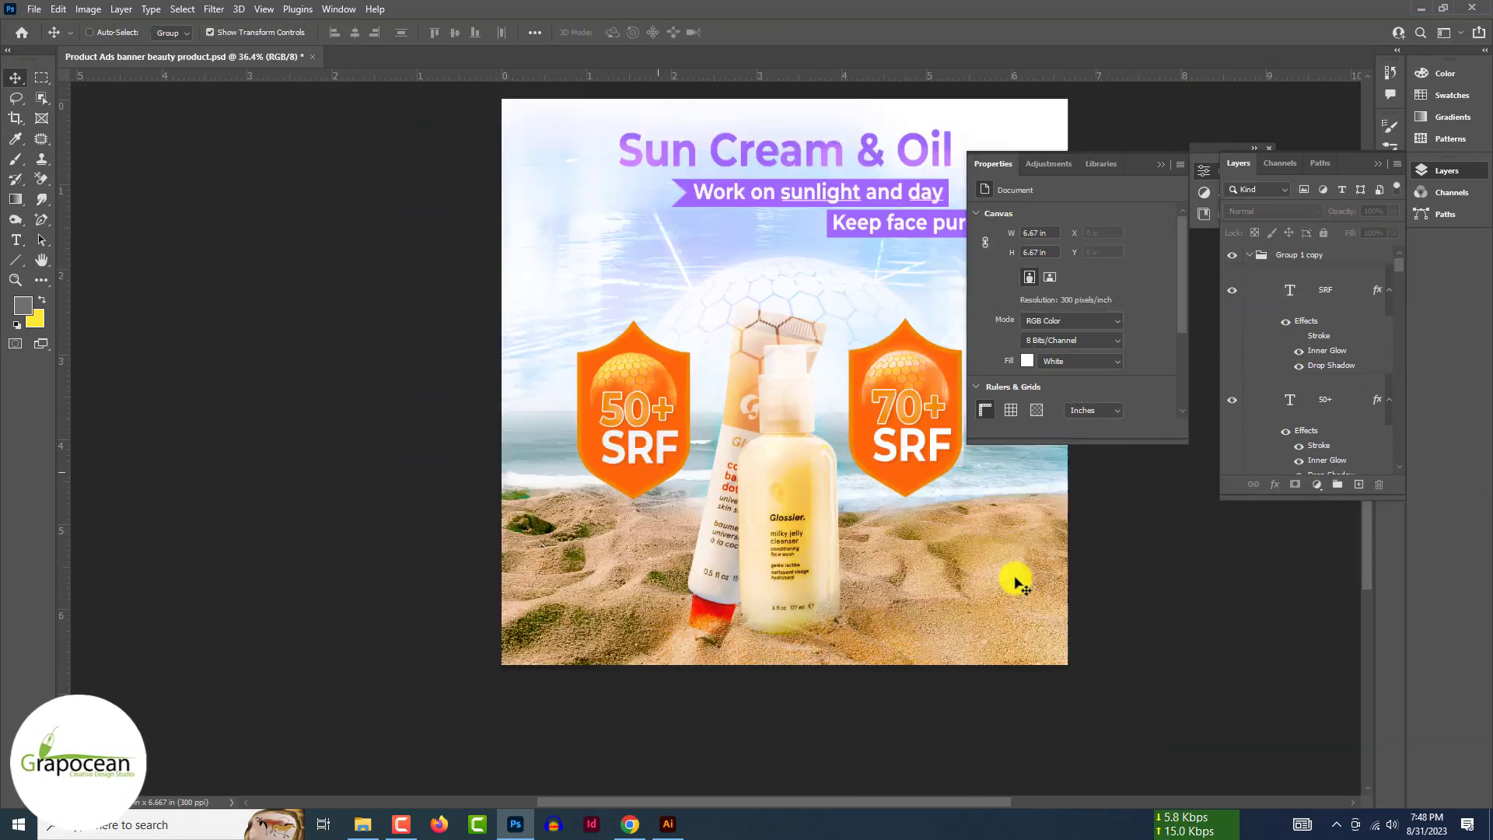
Collapse the badge groups and stack the 50+ badge below the 70+ badge beside the bottle.
{"action": "left_click", "coordinate": [594, 424]}
{"action": "left_click", "coordinate": [1250, 255]}
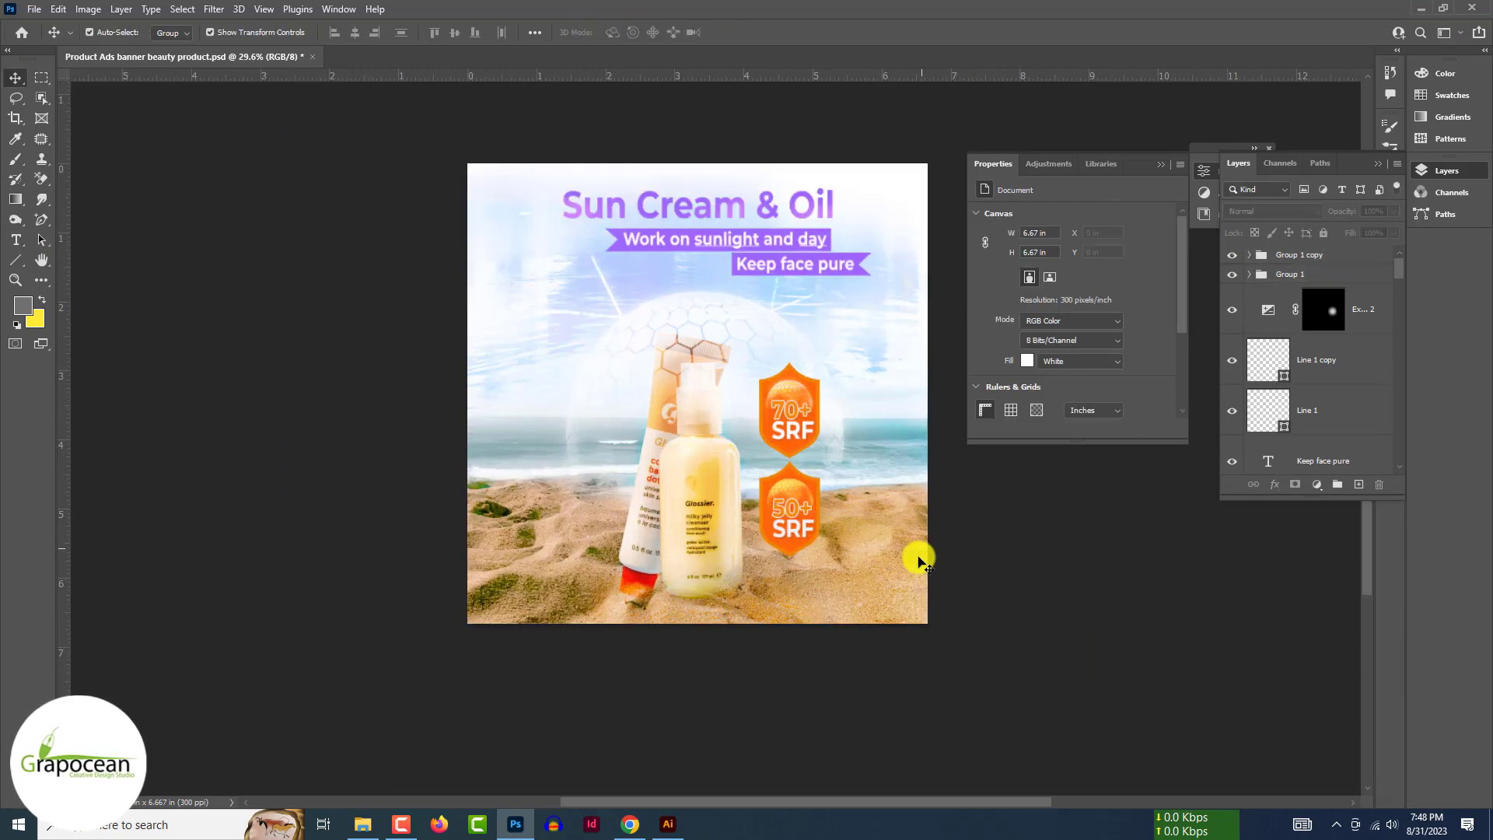
{"action": "scroll", "coordinate": [921, 562], "scroll_direction": "up", "scroll_amount": 2}
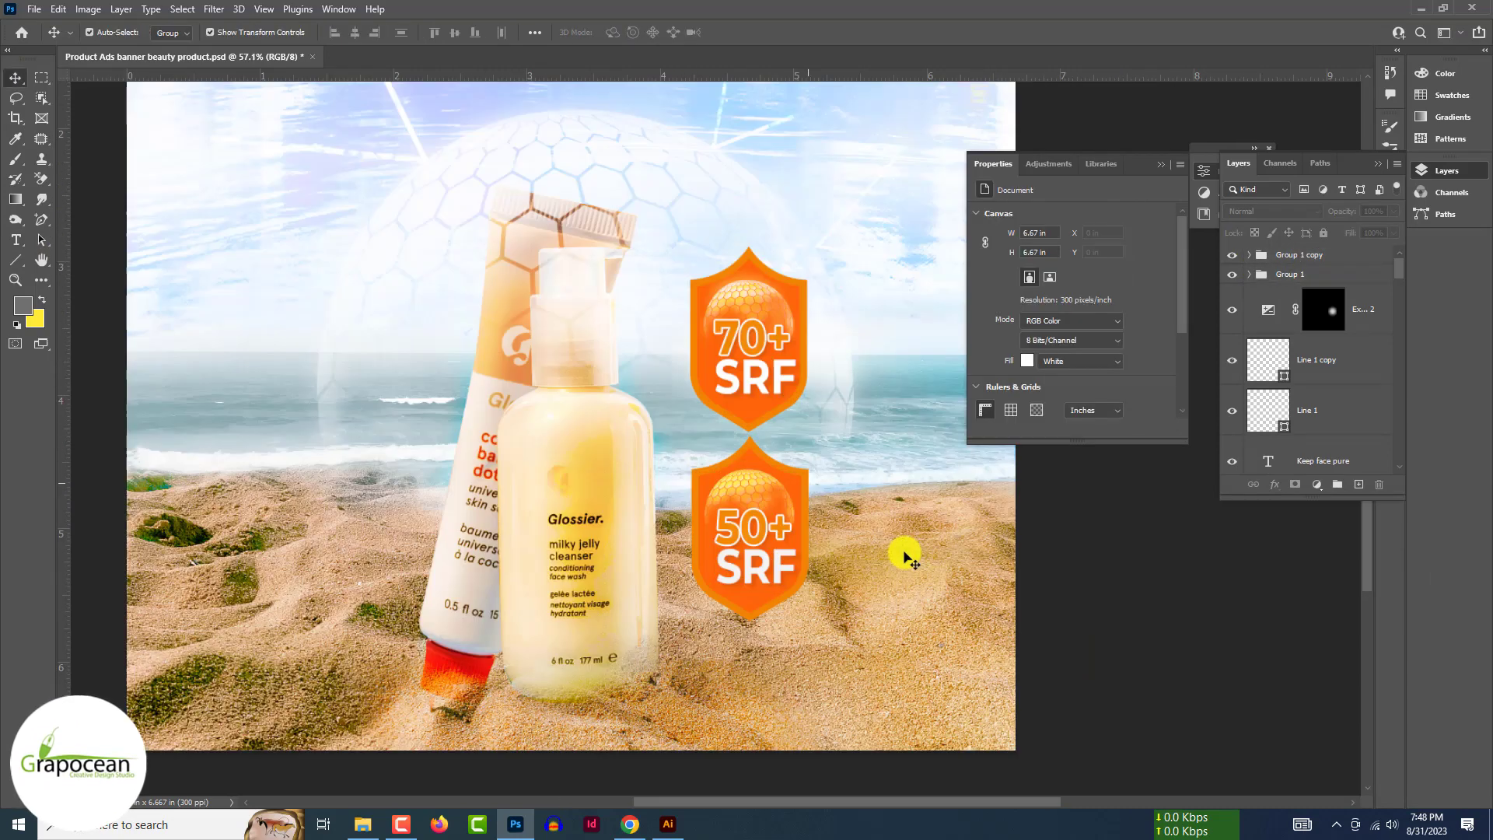
{"action": "scroll", "coordinate": [906, 556], "scroll_direction": "down", "scroll_amount": 4}
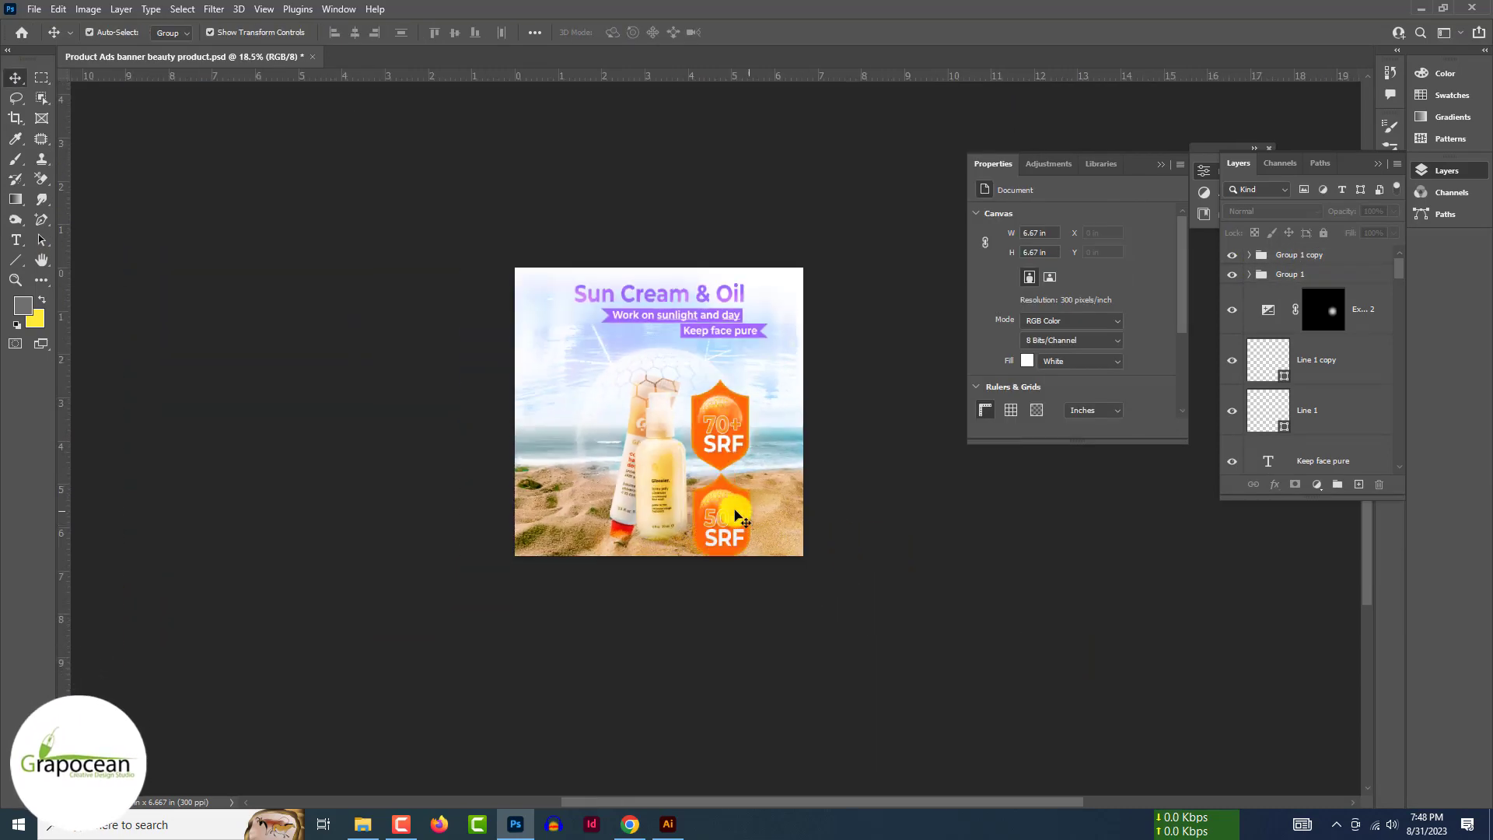
Try the 50+ badge on the opposite side of the products, and restack it below the 70+ badge.
{"action": "left_click_drag", "start_coordinate": [731, 483], "coordinate": [593, 394]}
{"action": "left_click", "coordinate": [840, 448]}
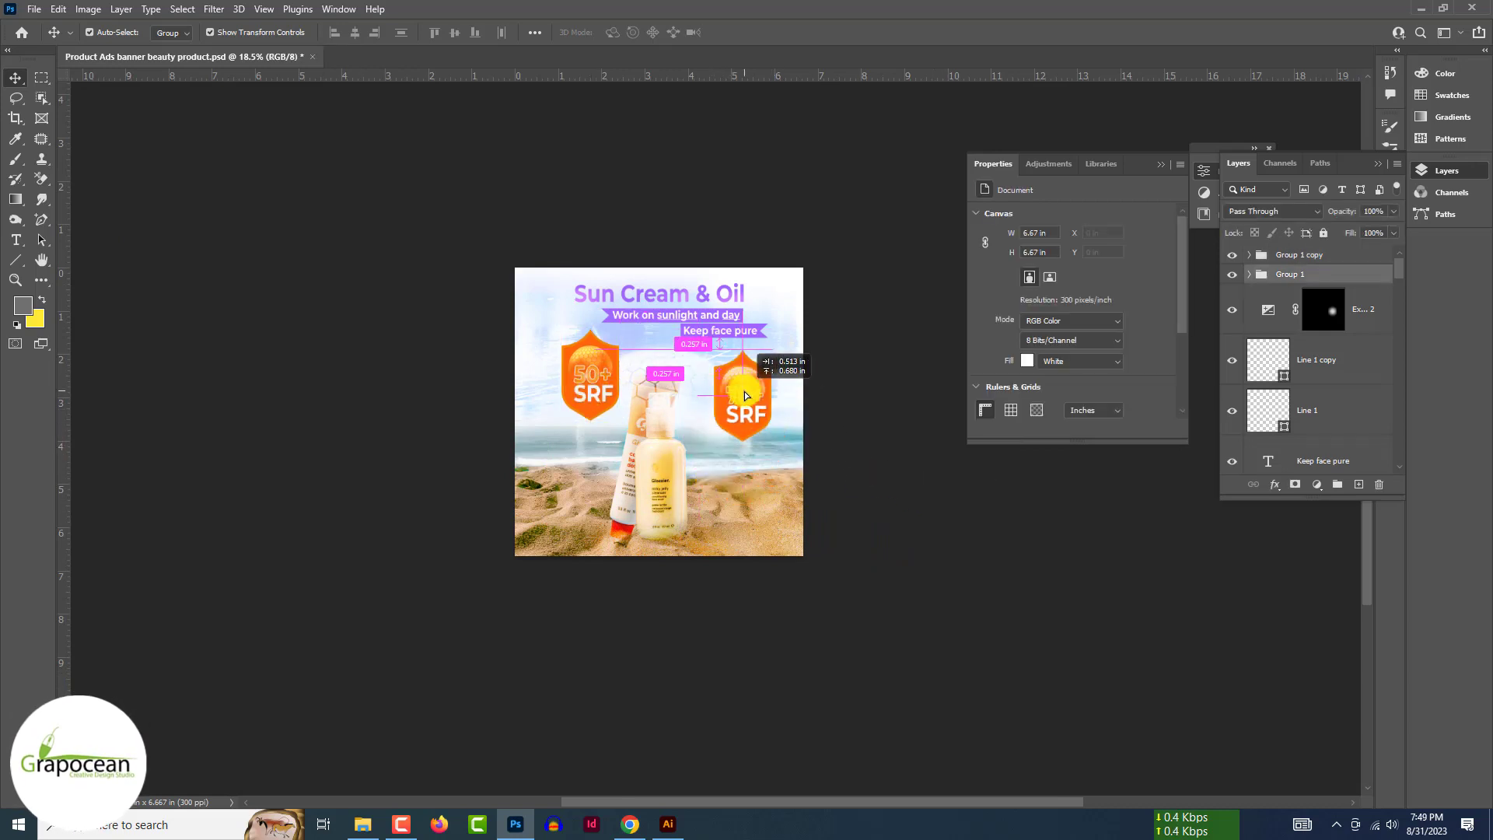
{"action": "left_click_drag", "start_coordinate": [745, 391], "coordinate": [722, 421]}
{"action": "left_click_drag", "start_coordinate": [593, 389], "coordinate": [723, 533]}
{"action": "left_click", "coordinate": [843, 522]}
Scale both badge groups together to about 88% and position them beside the bottle.
{"action": "left_click", "coordinate": [731, 534]}
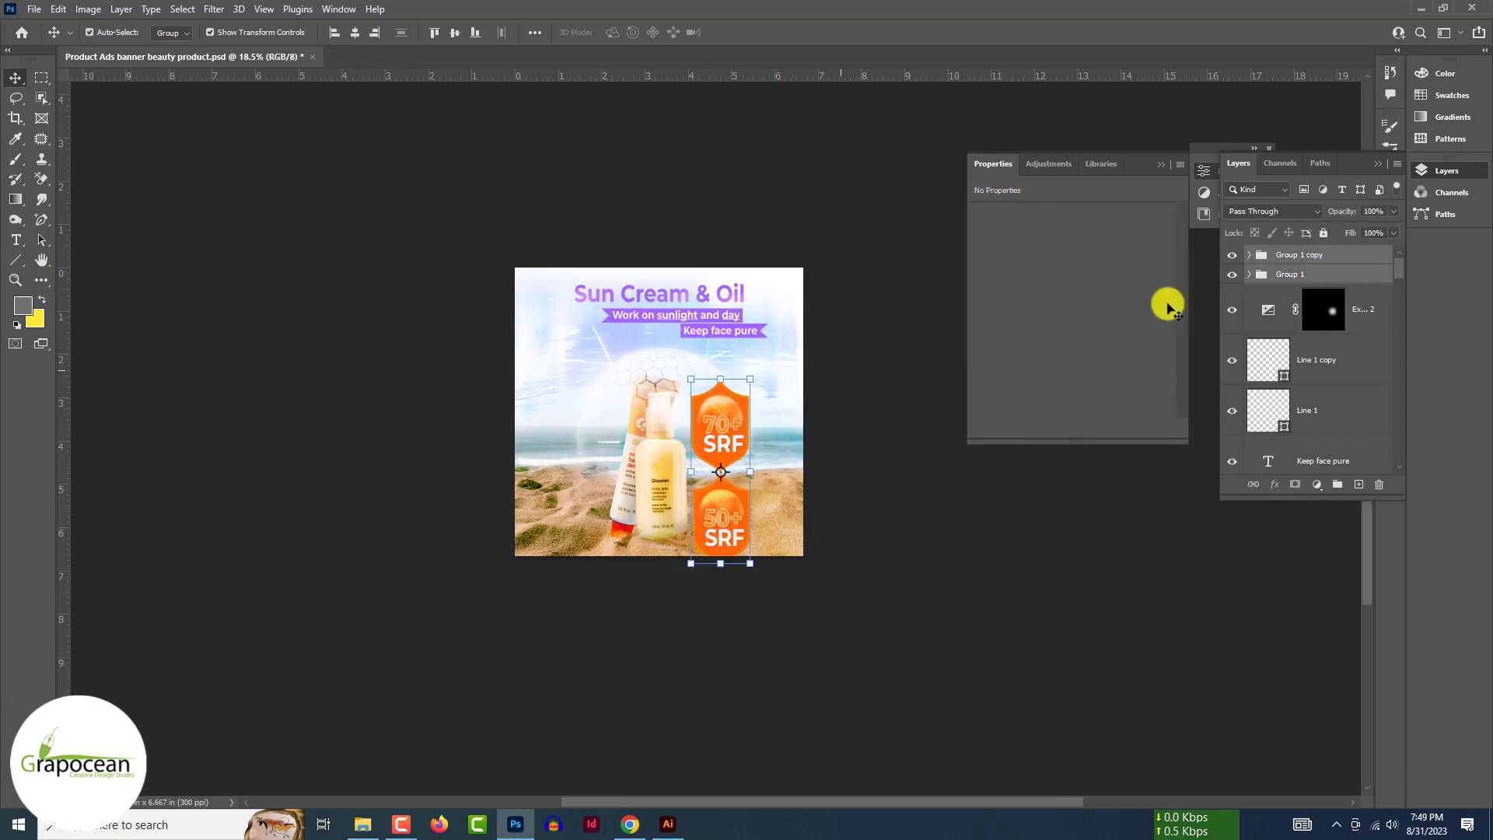
{"action": "left_click_drag", "start_coordinate": [751, 379], "coordinate": [744, 403]}
{"action": "left_click", "coordinate": [761, 319]}
{"action": "mouse_move", "coordinate": [737, 439]}
{"action": "left_mouse_down"}
{"action": "mouse_move", "coordinate": [748, 425]}
{"action": "mouse_move", "coordinate": [733, 422]}
{"action": "left_mouse_up"}
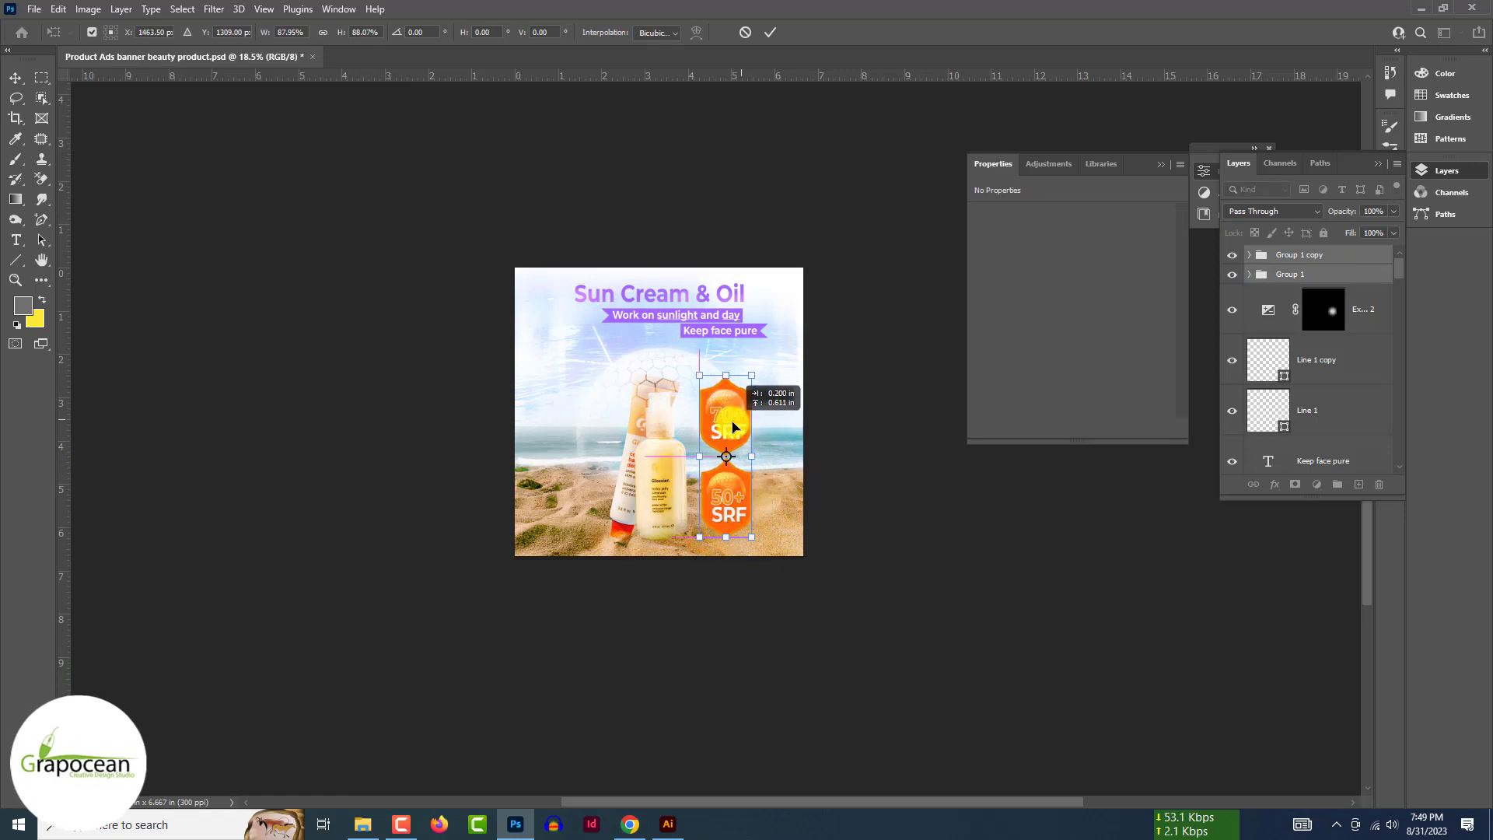
{"action": "left_click", "coordinate": [767, 36]}
{"action": "left_click", "coordinate": [867, 470]}
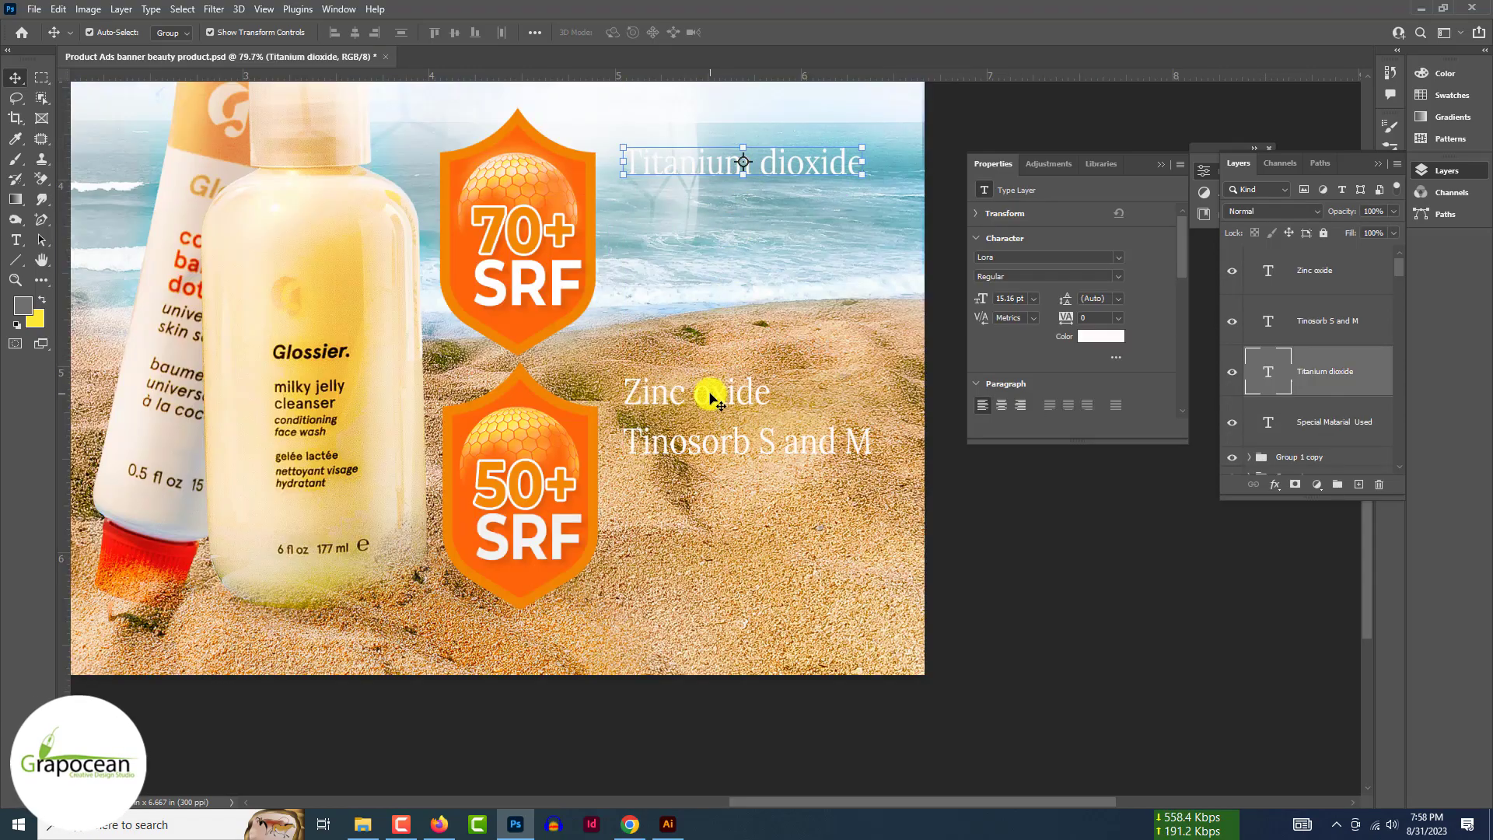
Stack the "Zinc oxide" and "Tinosorb S and M" lines directly below "Titanium dioxide" beside the 70+ badge.
{"action": "left_click_drag", "start_coordinate": [714, 397], "coordinate": [714, 213]}
{"action": "left_click_drag", "start_coordinate": [723, 444], "coordinate": [729, 253]}
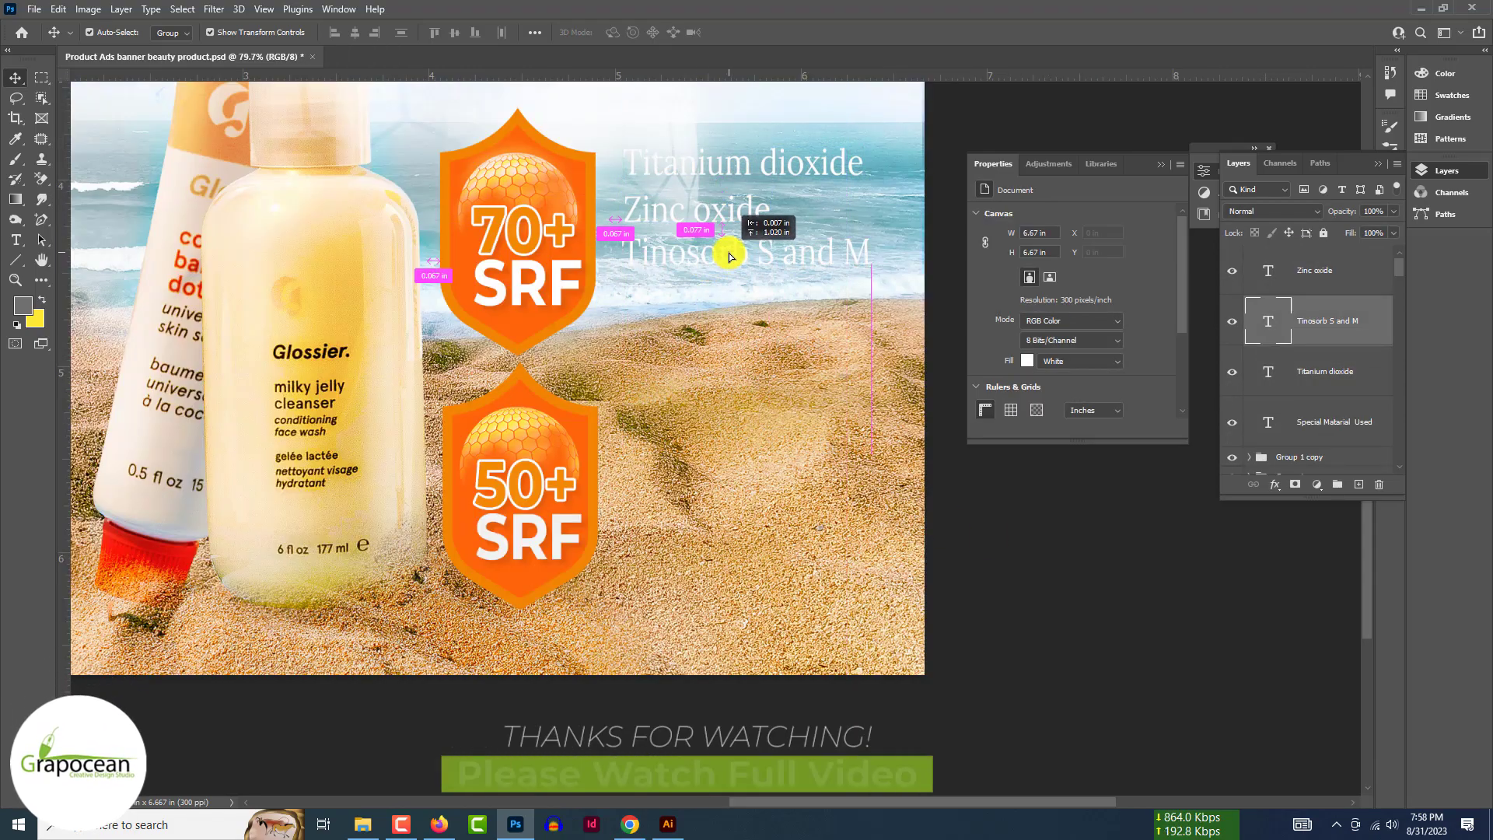
{"action": "left_click", "coordinate": [1003, 544]}
Examine the banner's overall layout and the legibility of the white ingredient list against the sea.
{"action": "key", "text": "ctrl+minus"}
{"action": "key", "text": "ctrl+minus"}
{"action": "key", "text": "ctrl+minus"}
{"action": "key", "text": "ctrl+plus"}
{"action": "key", "text": "ctrl+plus"}
{"action": "key", "text": "ctrl+minus"}
{"action": "key", "text": "ctrl+minus"}
{"action": "key", "text": "ctrl+plus"}
{"action": "key", "text": "ctrl+plus"}
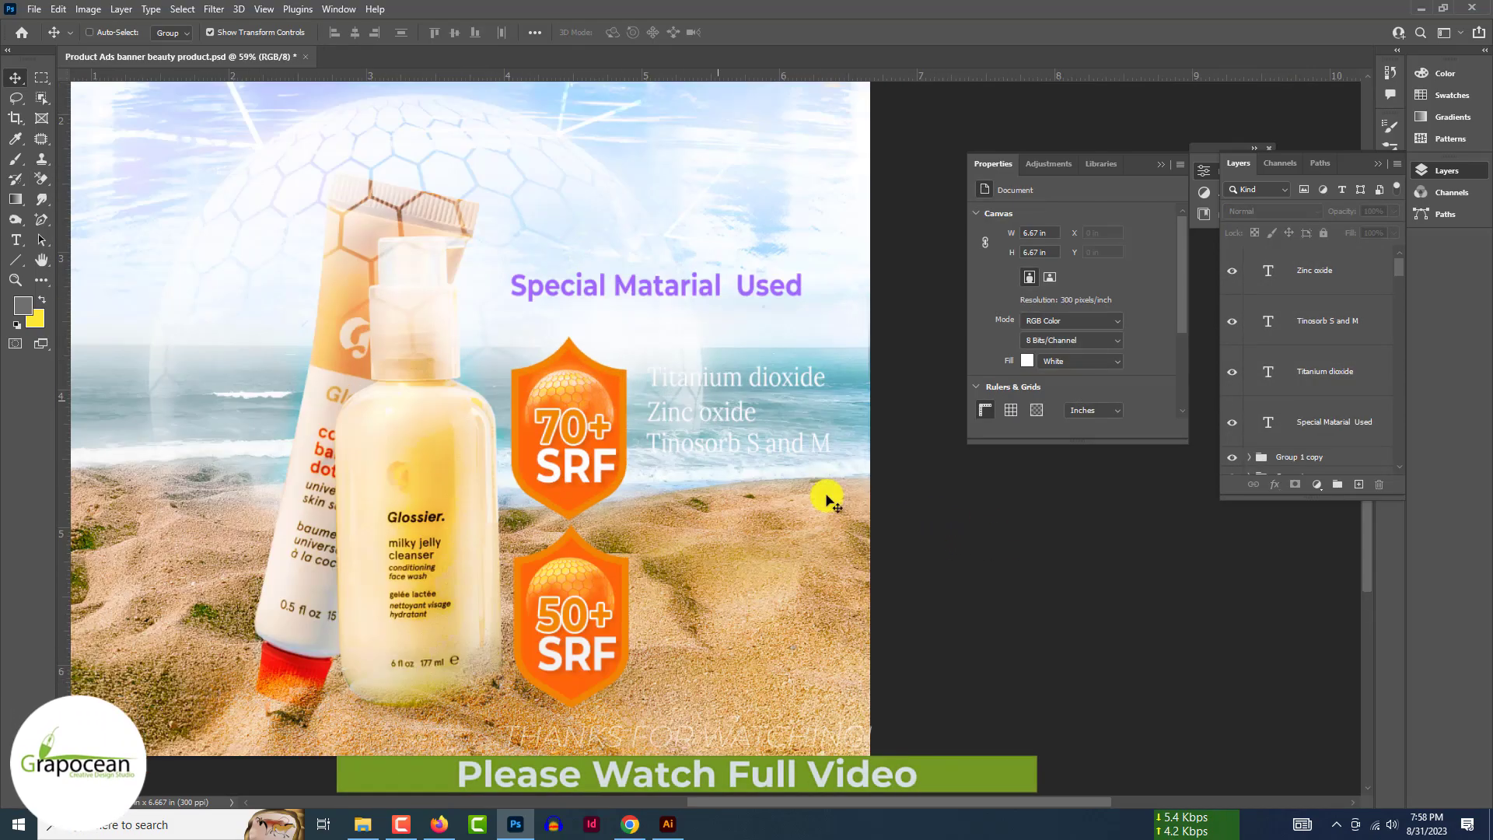
Recolor the "Titanium dioxide" text near-black.
{"action": "key", "text": "ctrl+plus"}
{"action": "key", "text": "ctrl+plus"}
{"action": "left_click", "coordinate": [15, 224]}
{"action": "left_click_drag", "start_coordinate": [605, 362], "coordinate": [892, 364]}
{"action": "left_click", "coordinate": [622, 32]}
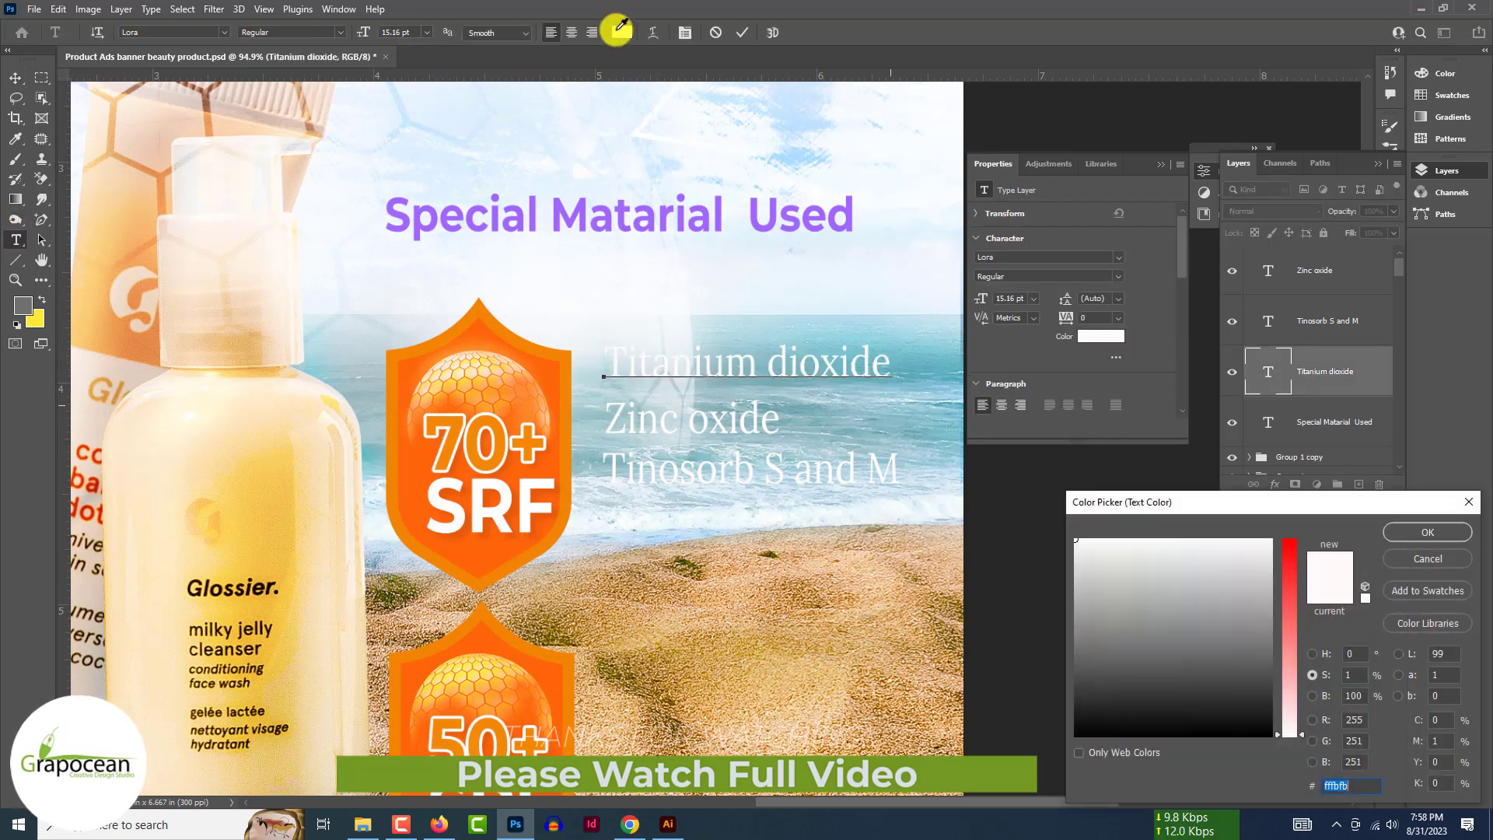
{"action": "left_click", "coordinate": [1420, 531]}
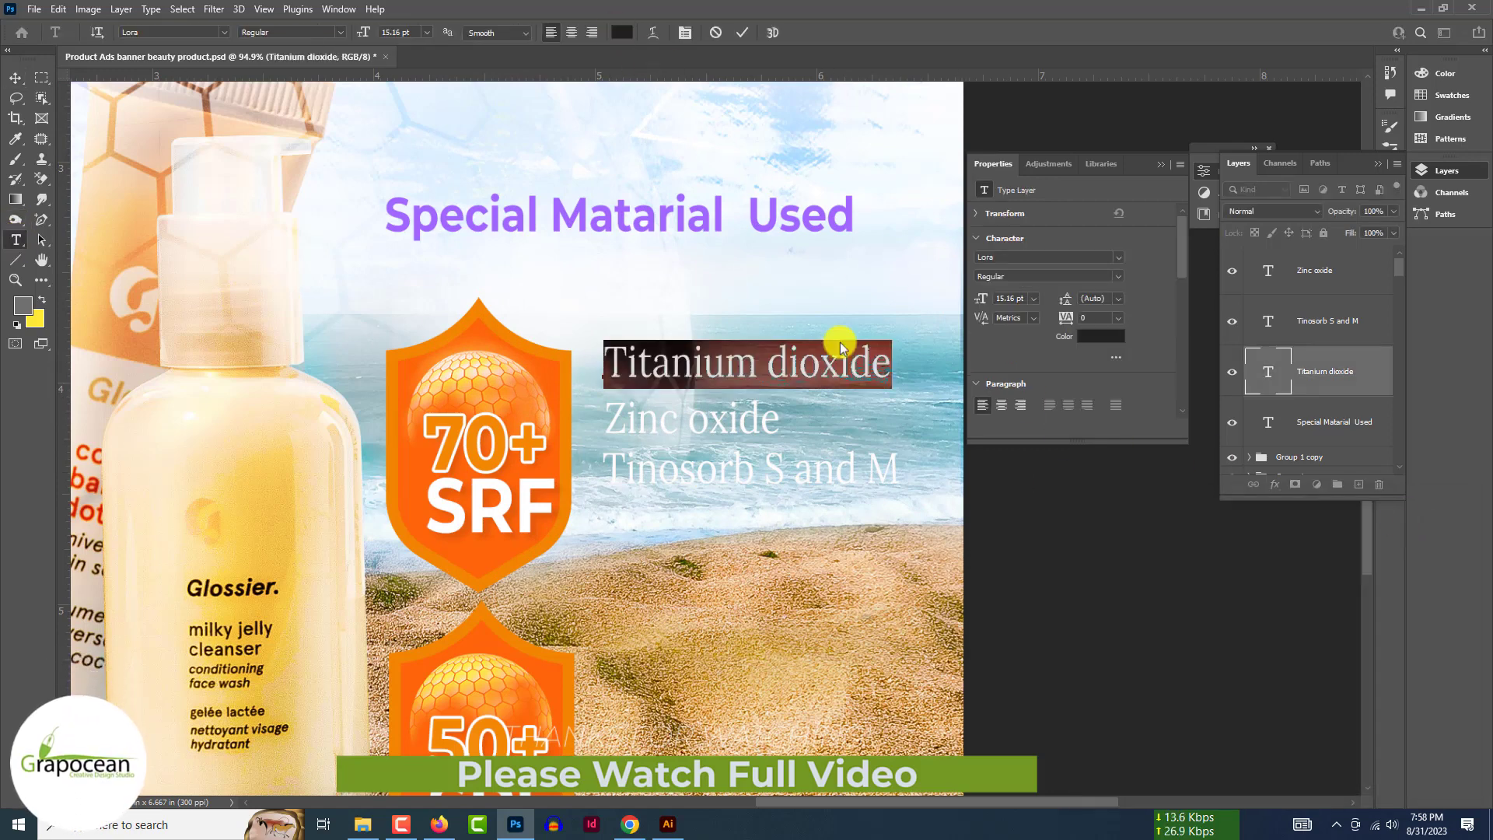
{"action": "key", "text": "ctrl+Return"}
Recolor the "Zinc oxide" text near-black.
{"action": "left_click_drag", "start_coordinate": [778, 421], "coordinate": [605, 420]}
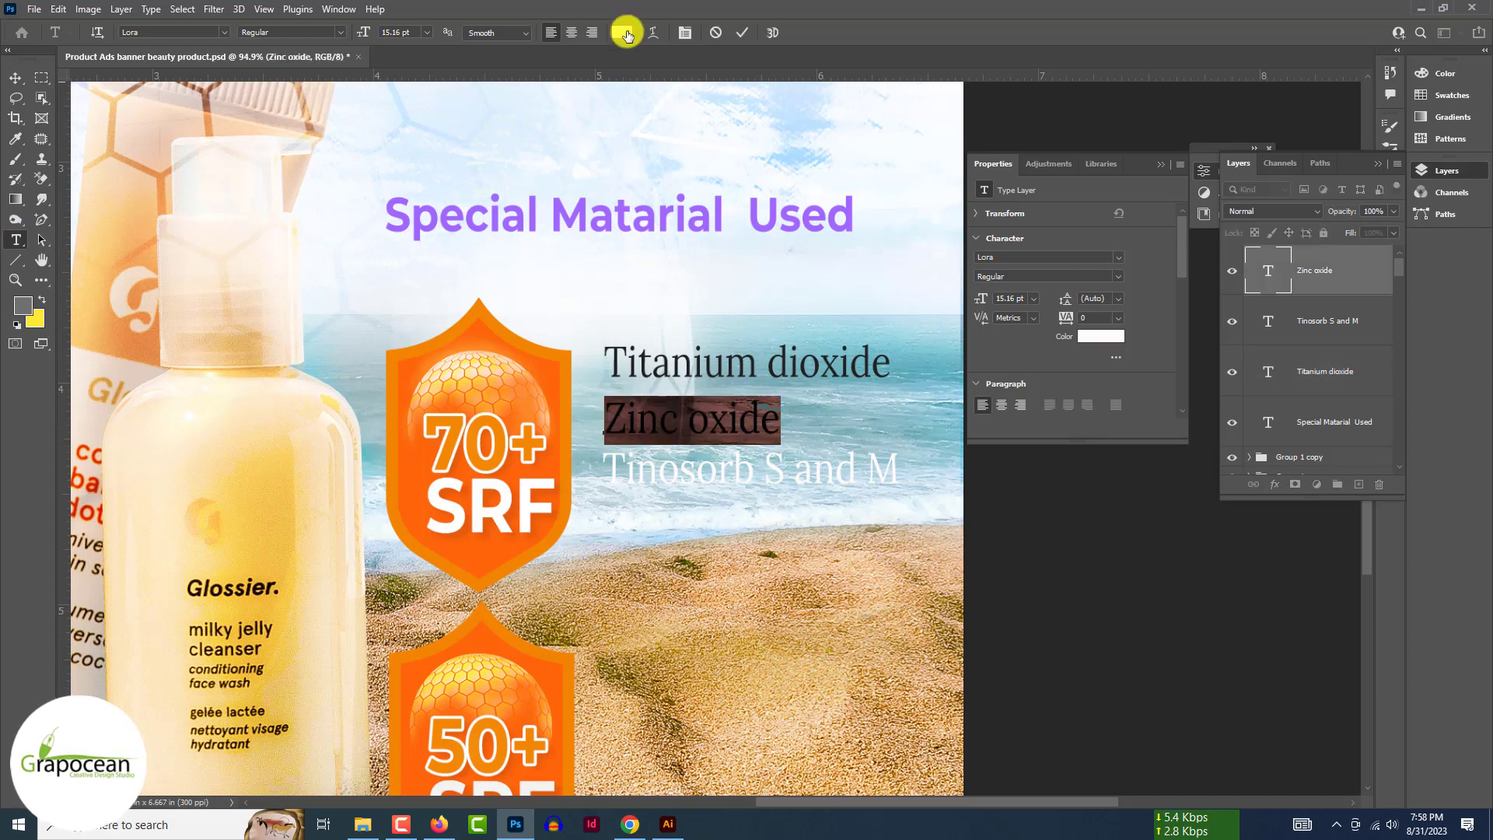
{"action": "left_click", "coordinate": [622, 32]}
{"action": "left_click", "coordinate": [1425, 537]}
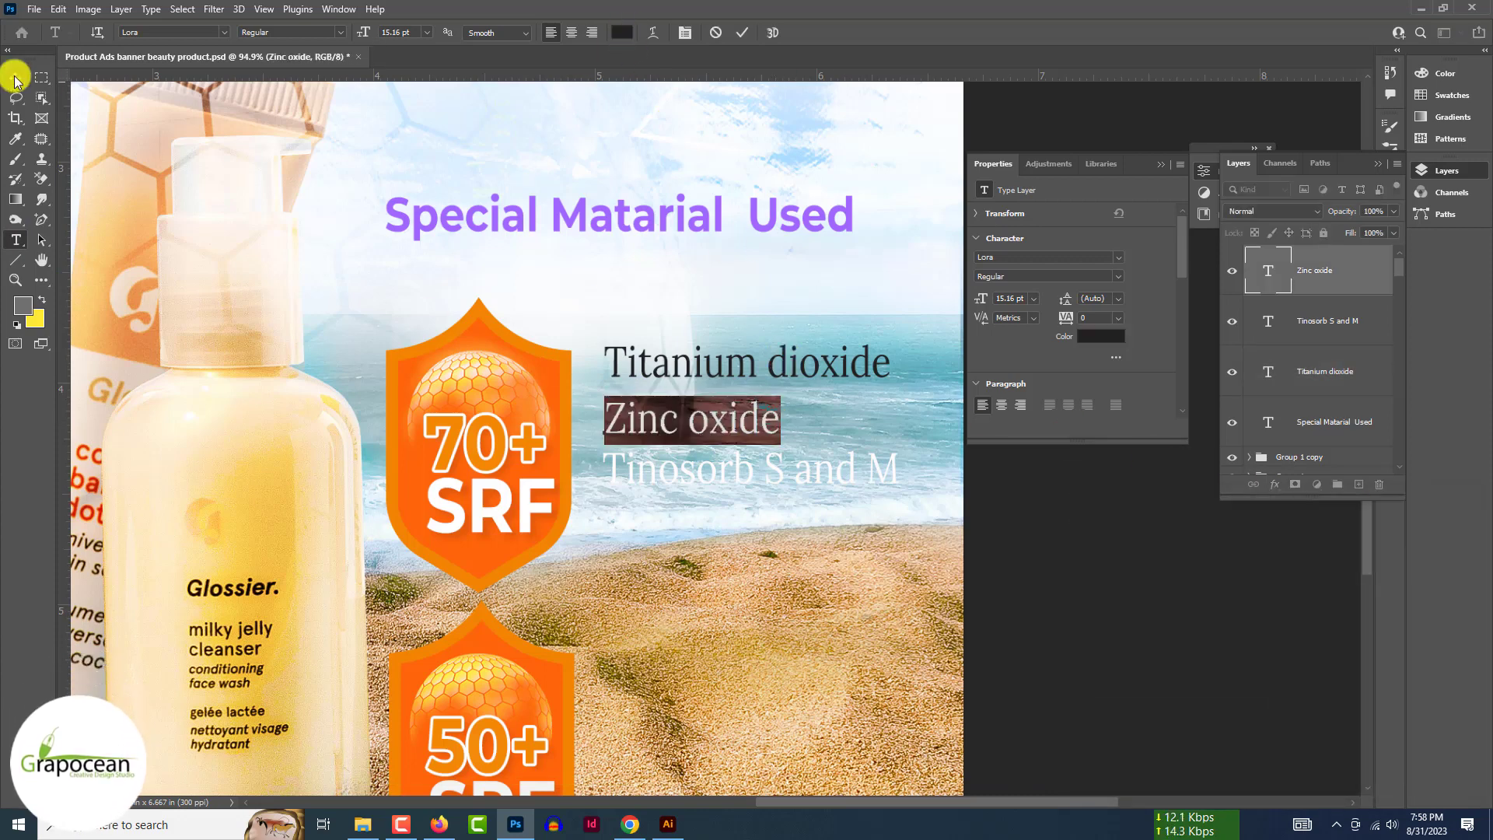
Recolor the "Tinosorb S and M" text near-black.
{"action": "left_click", "coordinate": [29, 245]}
{"action": "left_click_drag", "start_coordinate": [896, 467], "coordinate": [603, 468]}
{"action": "left_click", "coordinate": [622, 32]}
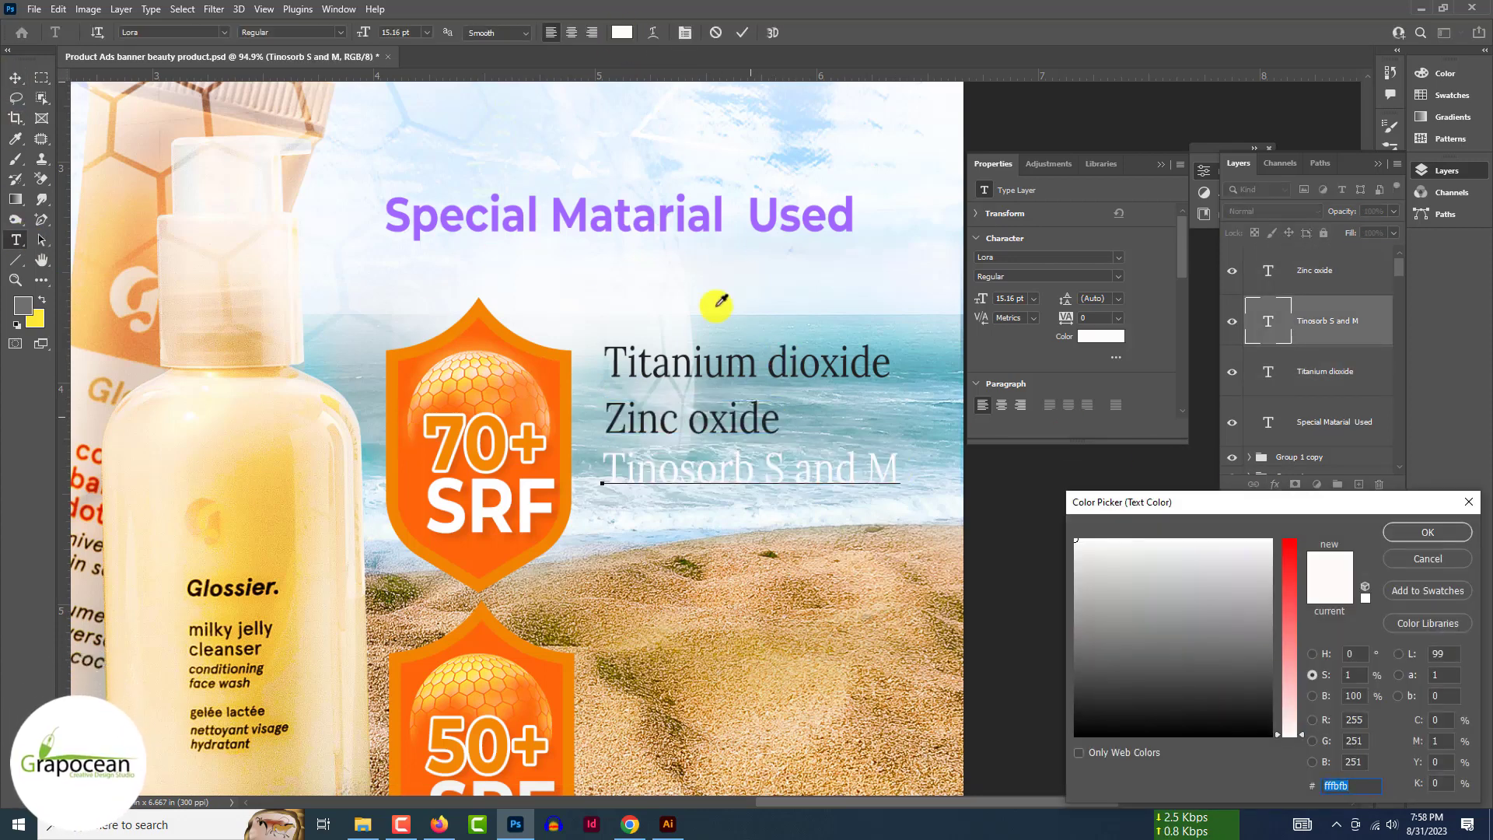
{"action": "left_click", "coordinate": [1436, 539]}
{"action": "left_click", "coordinate": [15, 78]}
{"action": "left_click", "coordinate": [1060, 572]}
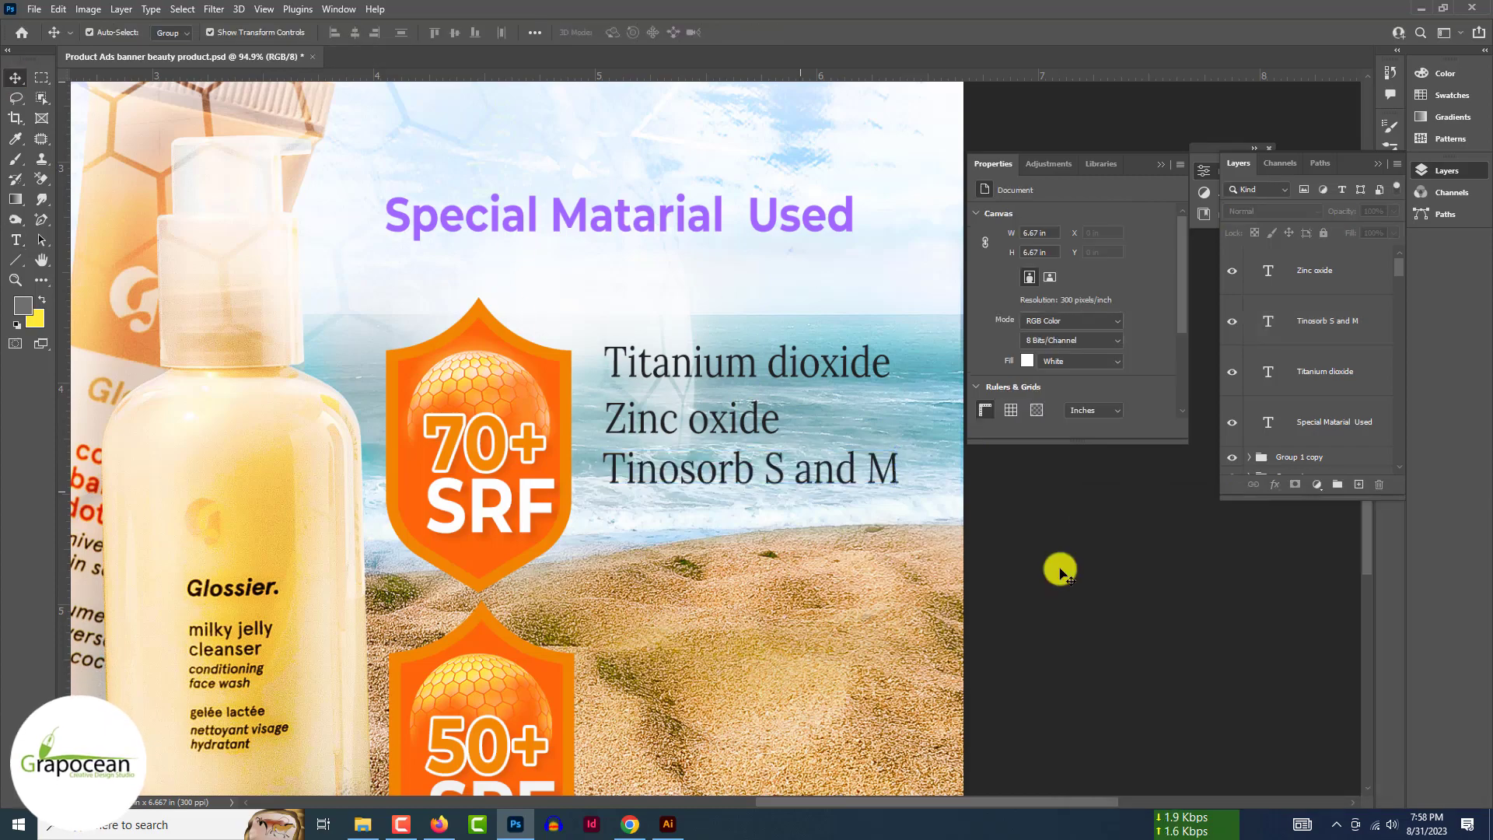
Nudge the ingredient lines to even out their spacing.
{"action": "scroll", "coordinate": [472, 353], "scroll_direction": "up", "scroll_amount": 4}
{"action": "left_click_drag", "start_coordinate": [715, 455], "coordinate": [719, 450]}
{"action": "scroll", "coordinate": [718, 449], "scroll_direction": "down", "scroll_amount": 10}
{"action": "left_click", "coordinate": [1066, 590]}
Try scaling the three ingredient lines down to about 65.5% and nudging the Zinc oxide line.
{"action": "left_click", "coordinate": [809, 461]}
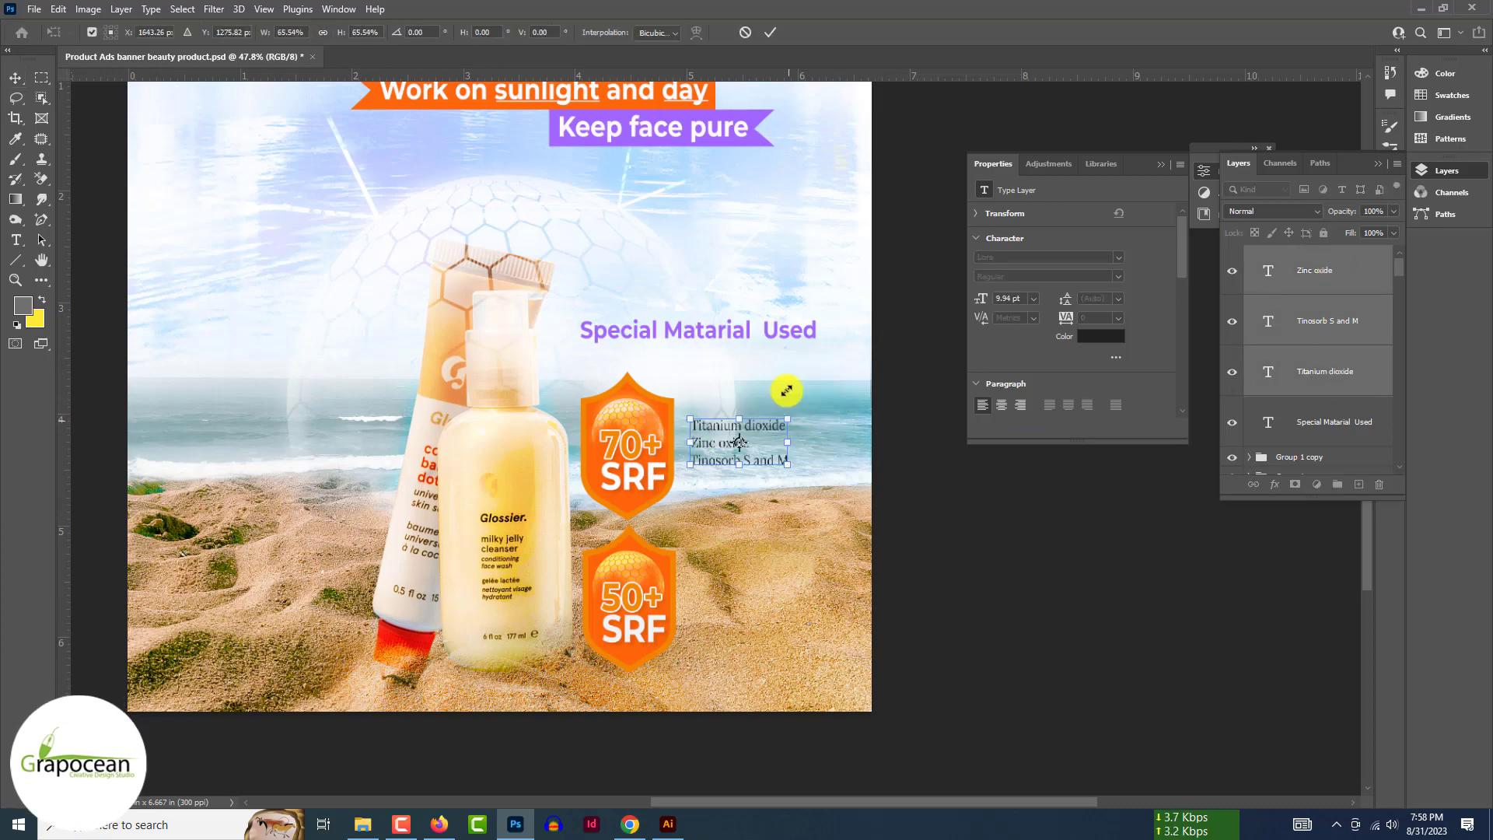
{"action": "left_click", "coordinate": [979, 596]}
{"action": "scroll", "coordinate": [706, 448], "scroll_direction": "up", "scroll_amount": 4}
{"action": "left_click_drag", "start_coordinate": [717, 446], "coordinate": [720, 447]}
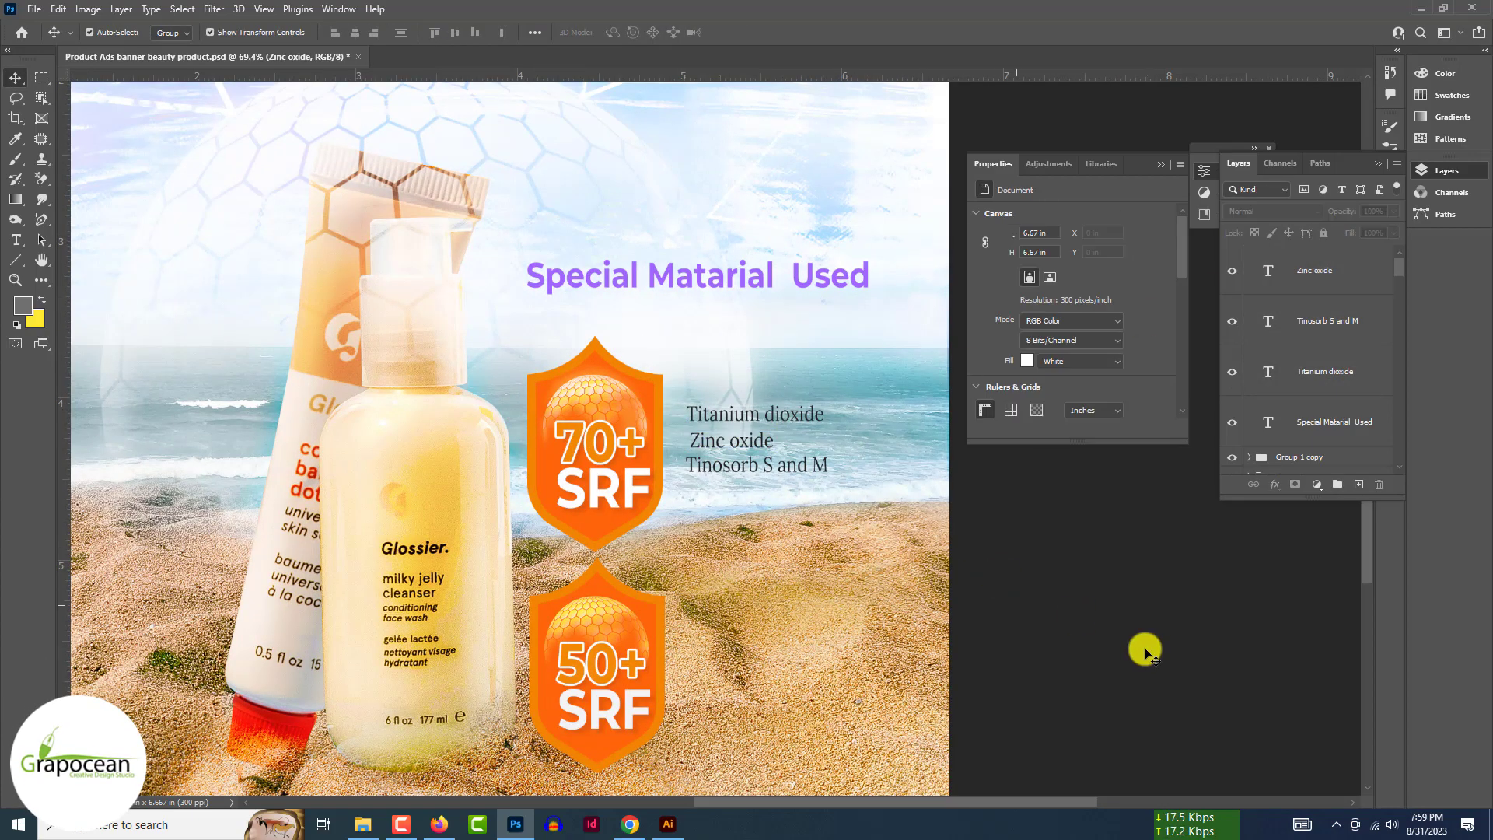
{"action": "scroll", "coordinate": [1145, 652], "scroll_direction": "down", "scroll_amount": 7}
{"action": "scroll", "coordinate": [933, 581], "scroll_direction": "up", "scroll_amount": 10}
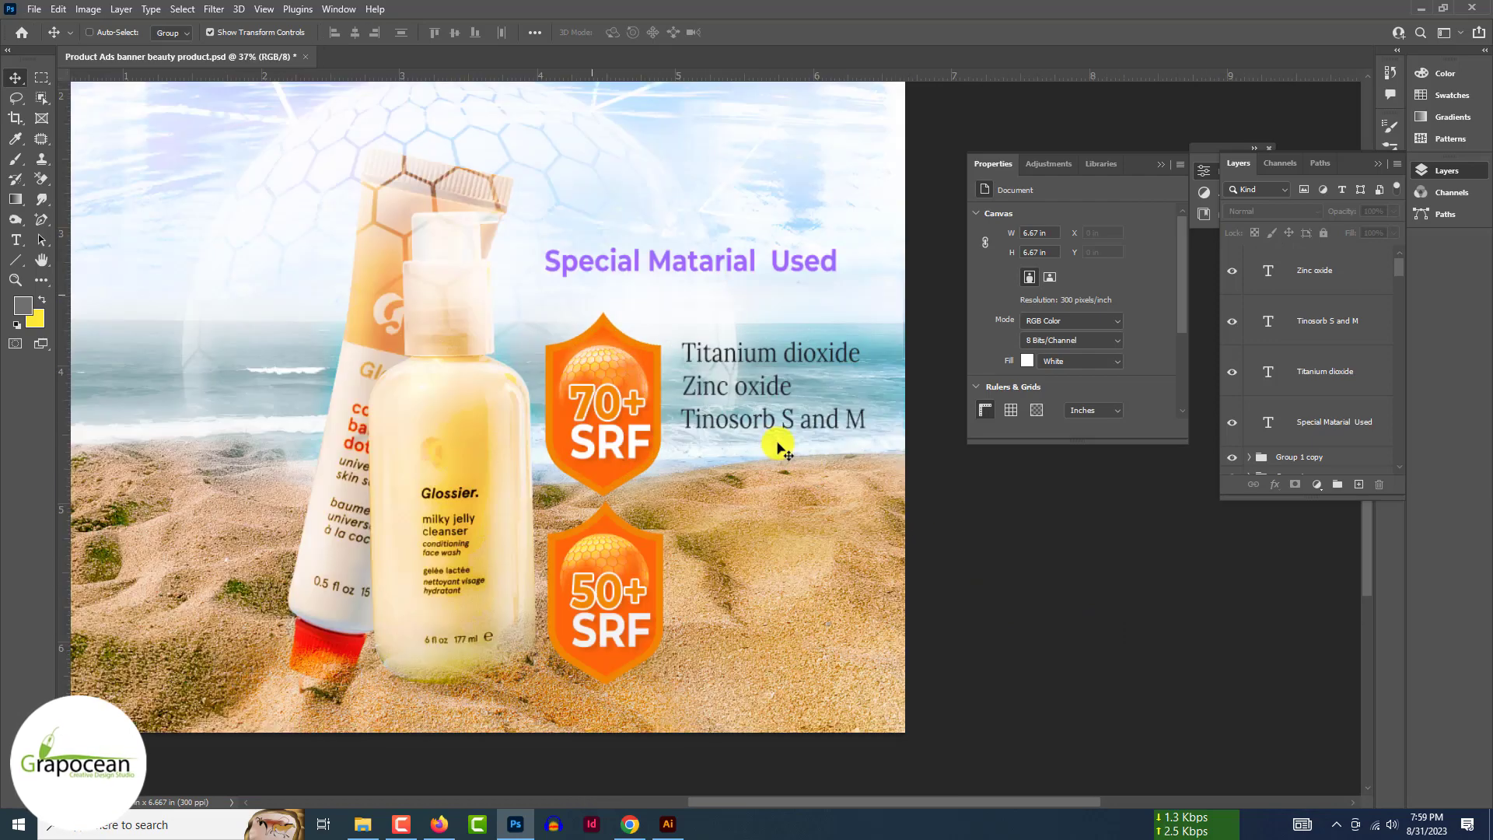
Align the Zinc oxide line with its neighbours and shift all three ingredient lines together away from the badge.
{"action": "left_click_drag", "start_coordinate": [723, 387], "coordinate": [694, 396]}
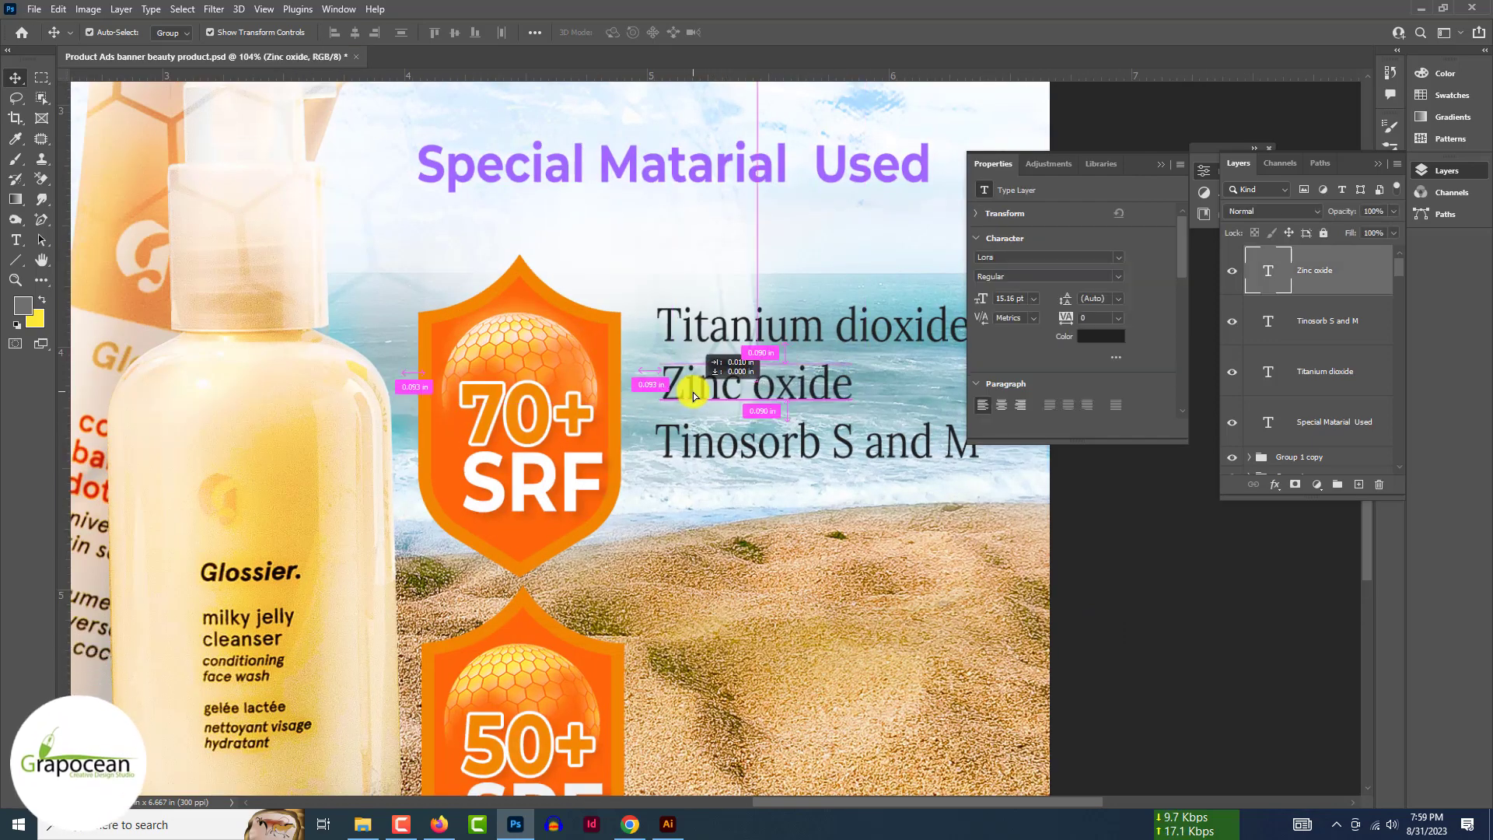
{"action": "left_click", "coordinate": [1347, 369], "text": "shift"}
{"action": "left_click_drag", "start_coordinate": [787, 390], "coordinate": [829, 392]}
{"action": "scroll", "coordinate": [794, 408], "scroll_direction": "down", "scroll_amount": 5}
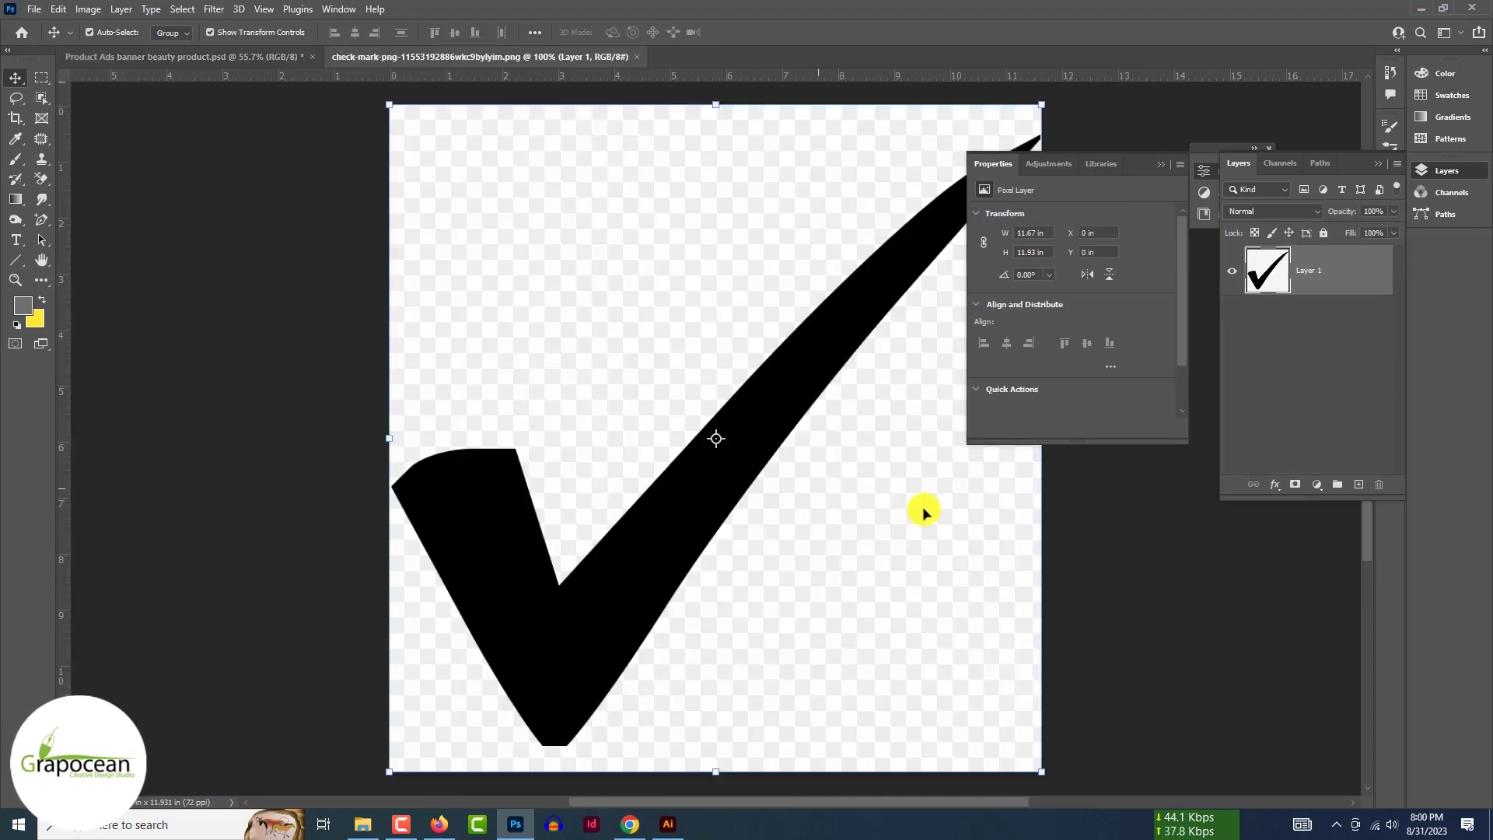
Select the black check mark as the image's subject and copy it onto its own layer.
{"action": "left_click", "coordinate": [88, 14]}
{"action": "key", "text": "alt+s"}
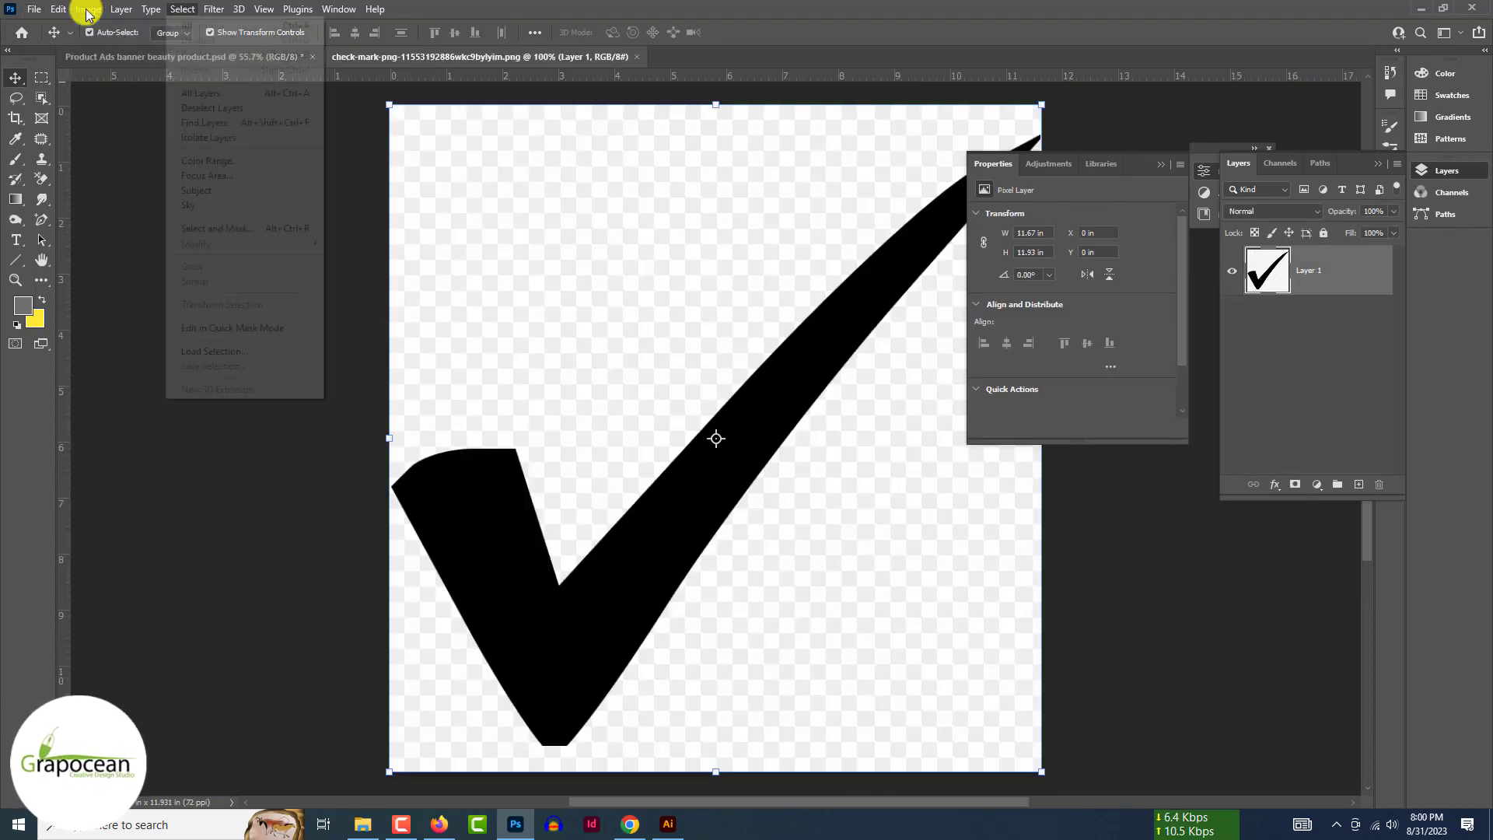
{"action": "left_click", "coordinate": [235, 193]}
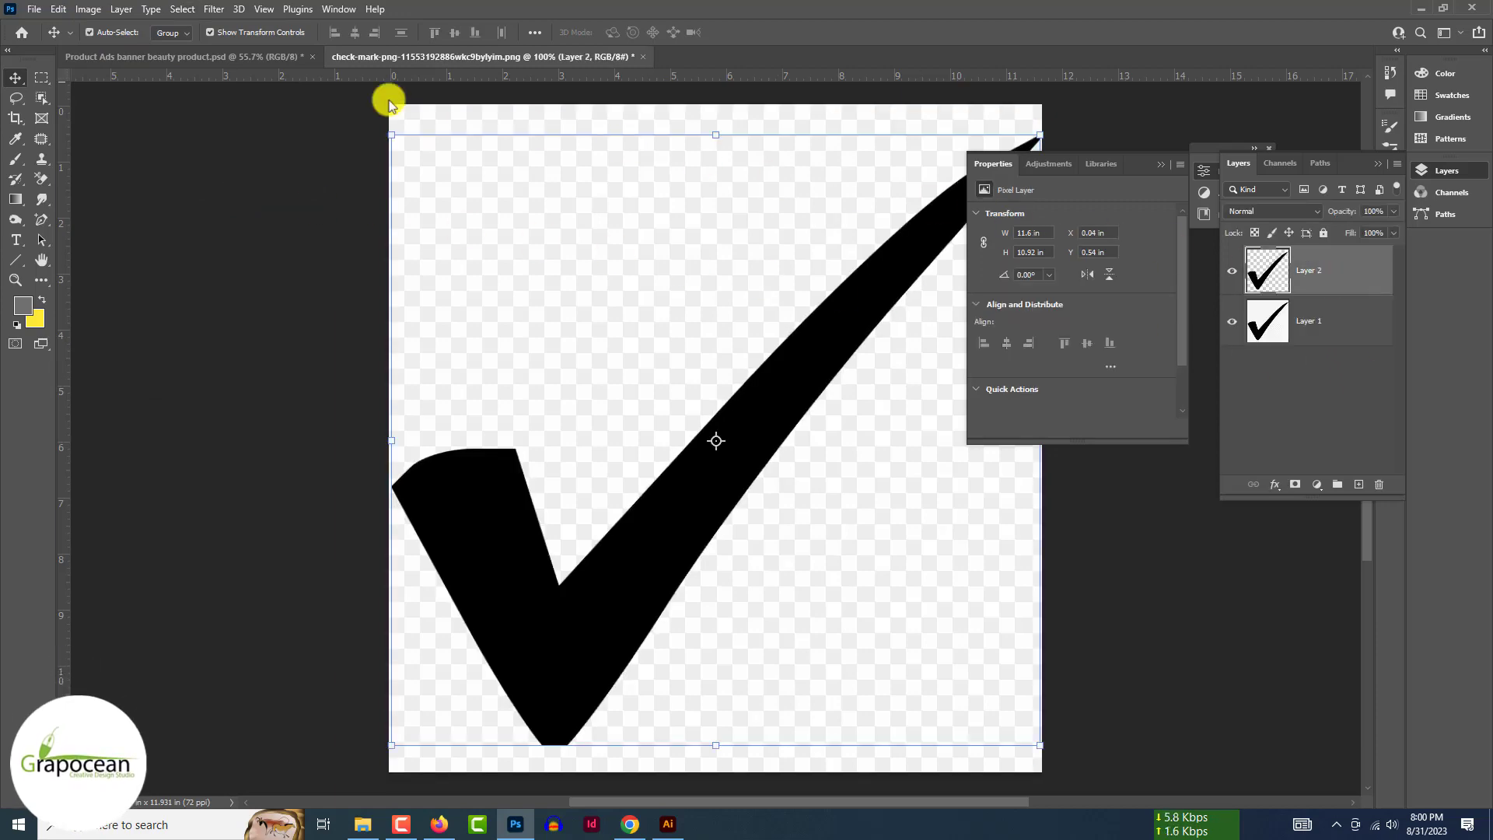
Paste the isolated check mark into the banner document and scale it to about 12%.
{"action": "left_click", "coordinate": [153, 59]}
{"action": "key", "text": "ctrl+v"}
{"action": "left_click_drag", "start_coordinate": [686, 268], "coordinate": [367, 576]}
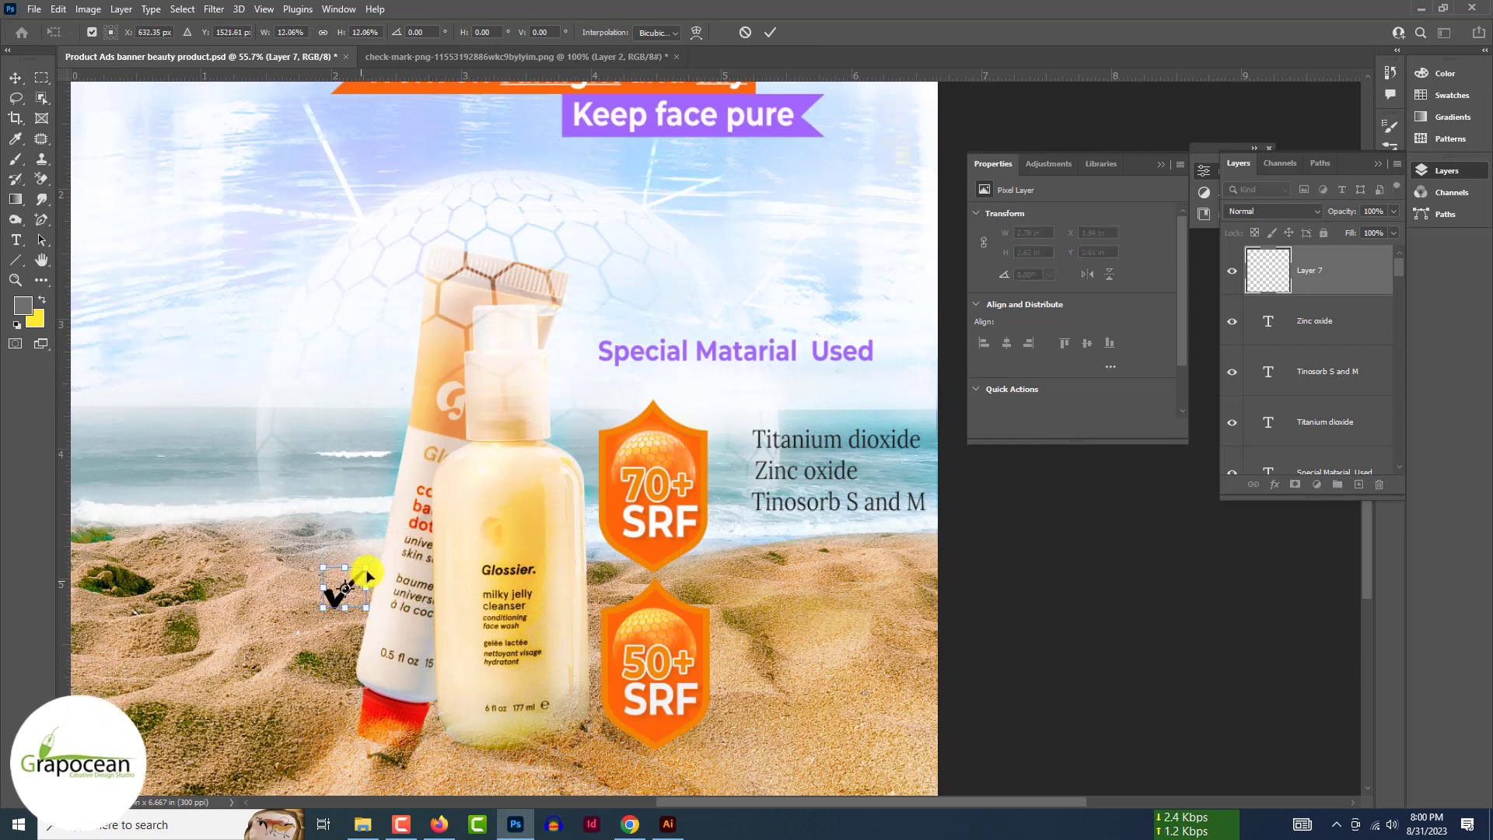
{"action": "scroll", "coordinate": [749, 423], "scroll_direction": "up", "scroll_amount": 2}
Place the check mark before "Titanium dioxide" and duplicate it in front of the "Zinc oxide" and "Tinosorb S and M" lines.
{"action": "left_click_drag", "start_coordinate": [800, 435], "coordinate": [774, 526]}
{"action": "scroll", "coordinate": [759, 427], "scroll_direction": "up", "scroll_amount": 10}
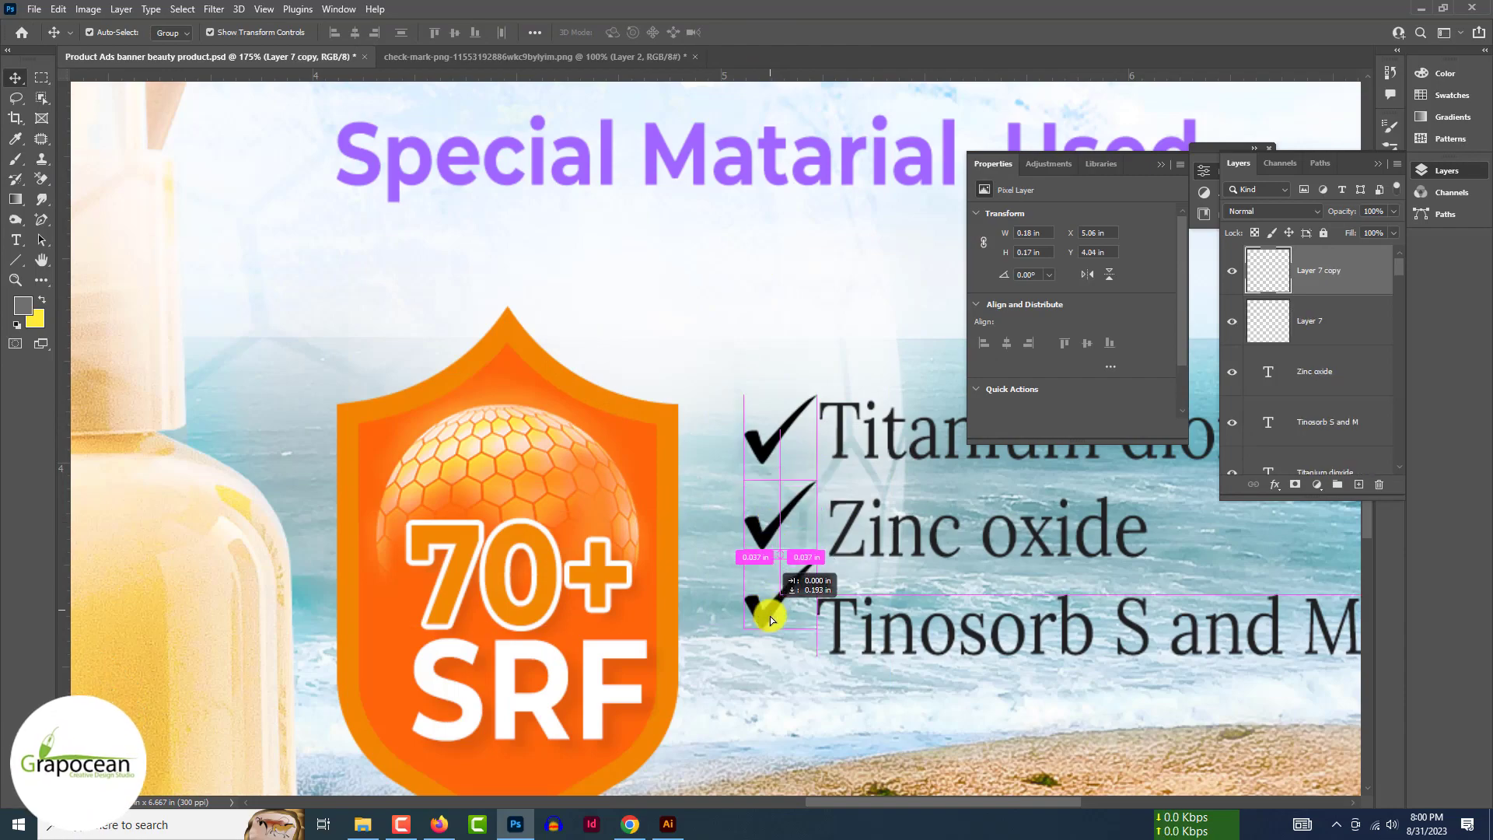
{"action": "left_click_drag", "start_coordinate": [770, 616], "coordinate": [770, 627]}
{"action": "scroll", "coordinate": [770, 626], "scroll_direction": "down", "scroll_amount": 12}
{"action": "left_click", "coordinate": [1040, 628]}
{"action": "scroll", "coordinate": [1040, 628], "scroll_direction": "down", "scroll_amount": 6}
{"action": "scroll", "coordinate": [764, 505], "scroll_direction": "up", "scroll_amount": 6}
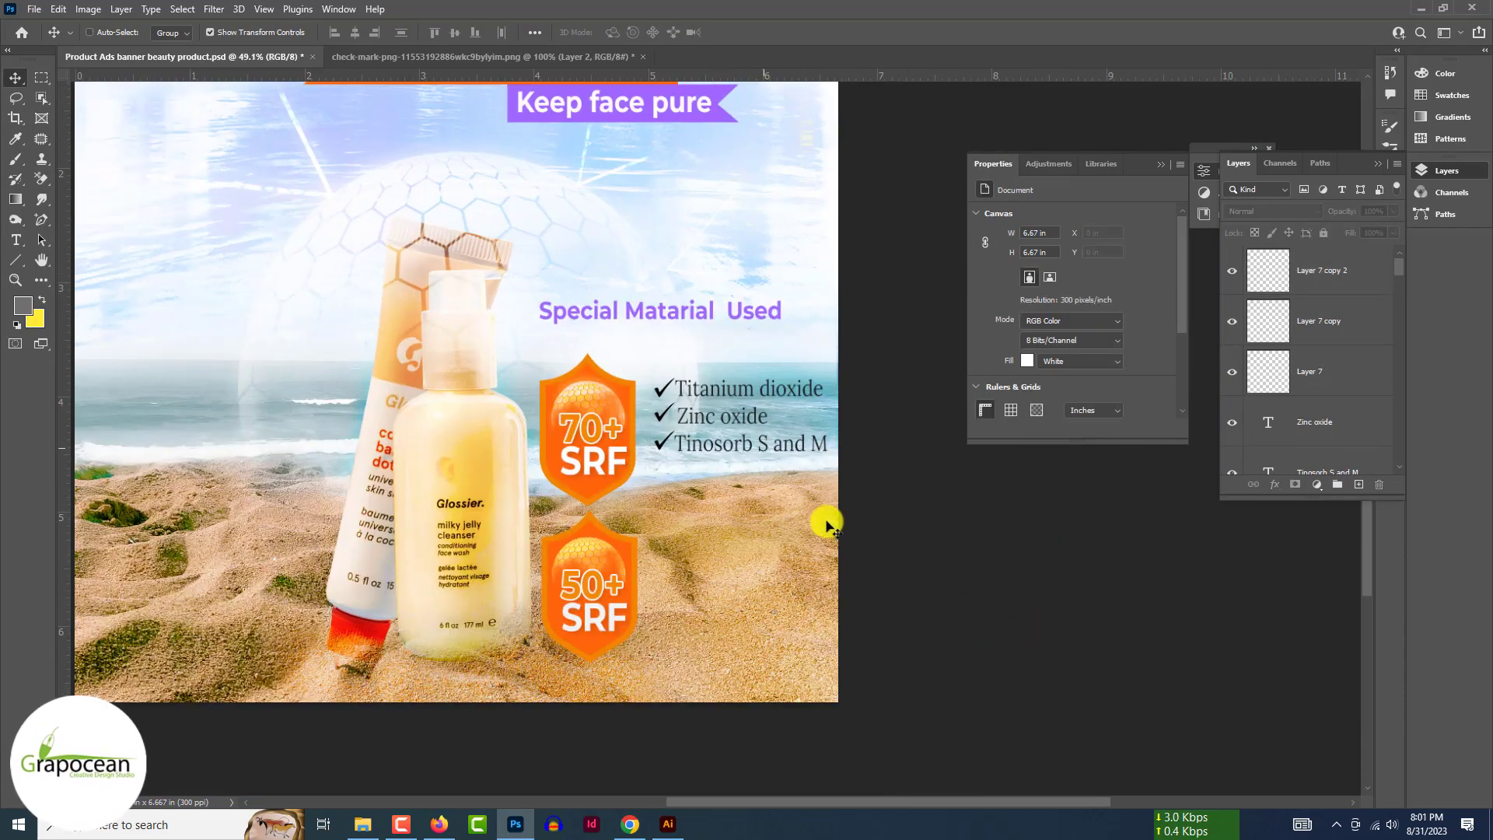
Scale the three ingredient lines with their check marks to about 72% and move them above the "Special Matarial Used" heading.
{"action": "scroll", "coordinate": [735, 448], "scroll_direction": "up", "scroll_amount": 9}
{"action": "left_click", "coordinate": [688, 449], "text": "ctrl"}
{"action": "scroll", "coordinate": [1338, 348], "scroll_direction": "down", "scroll_amount": 3}
{"action": "left_click", "coordinate": [1340, 347]}
{"action": "scroll", "coordinate": [1342, 311], "scroll_direction": "up", "scroll_amount": 4}
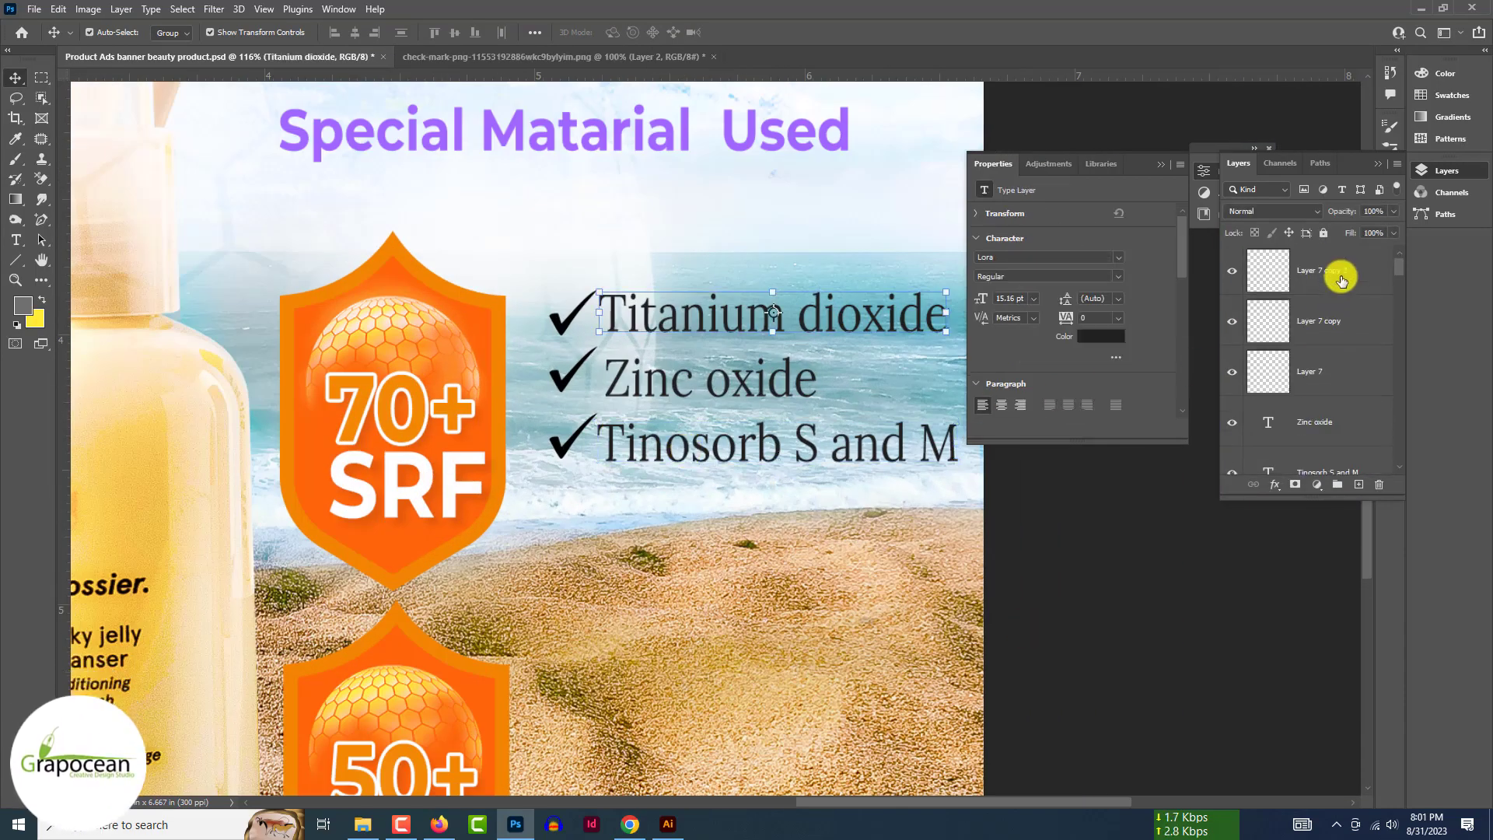
{"action": "left_click", "coordinate": [1342, 281], "text": "shift"}
{"action": "left_click_drag", "start_coordinate": [963, 463], "coordinate": [840, 431]}
{"action": "scroll", "coordinate": [723, 311], "scroll_direction": "down", "scroll_amount": 12}
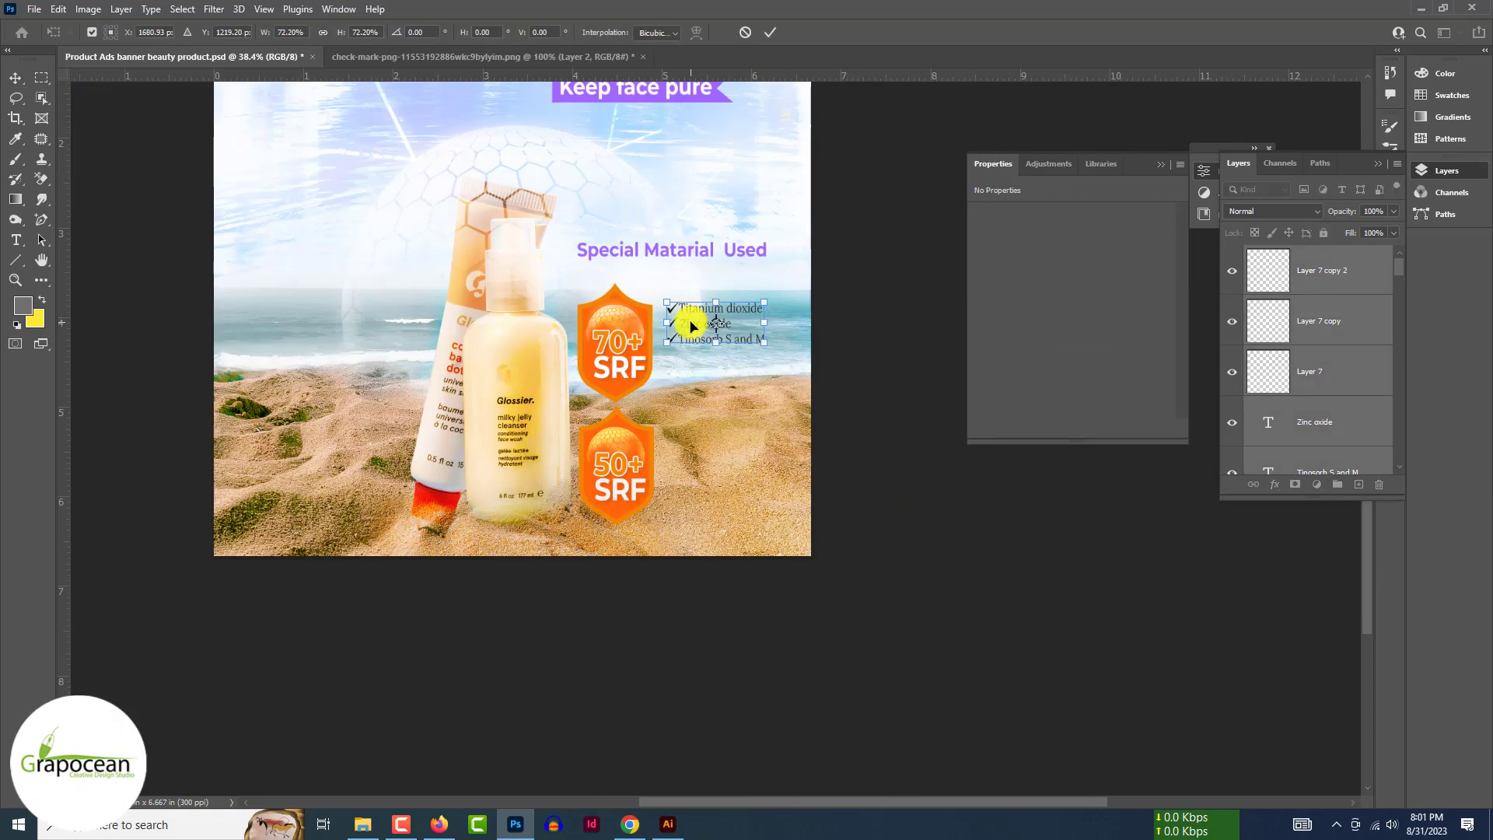
{"action": "key", "text": "Return"}
{"action": "scroll", "coordinate": [881, 475], "scroll_direction": "down", "scroll_amount": 4}
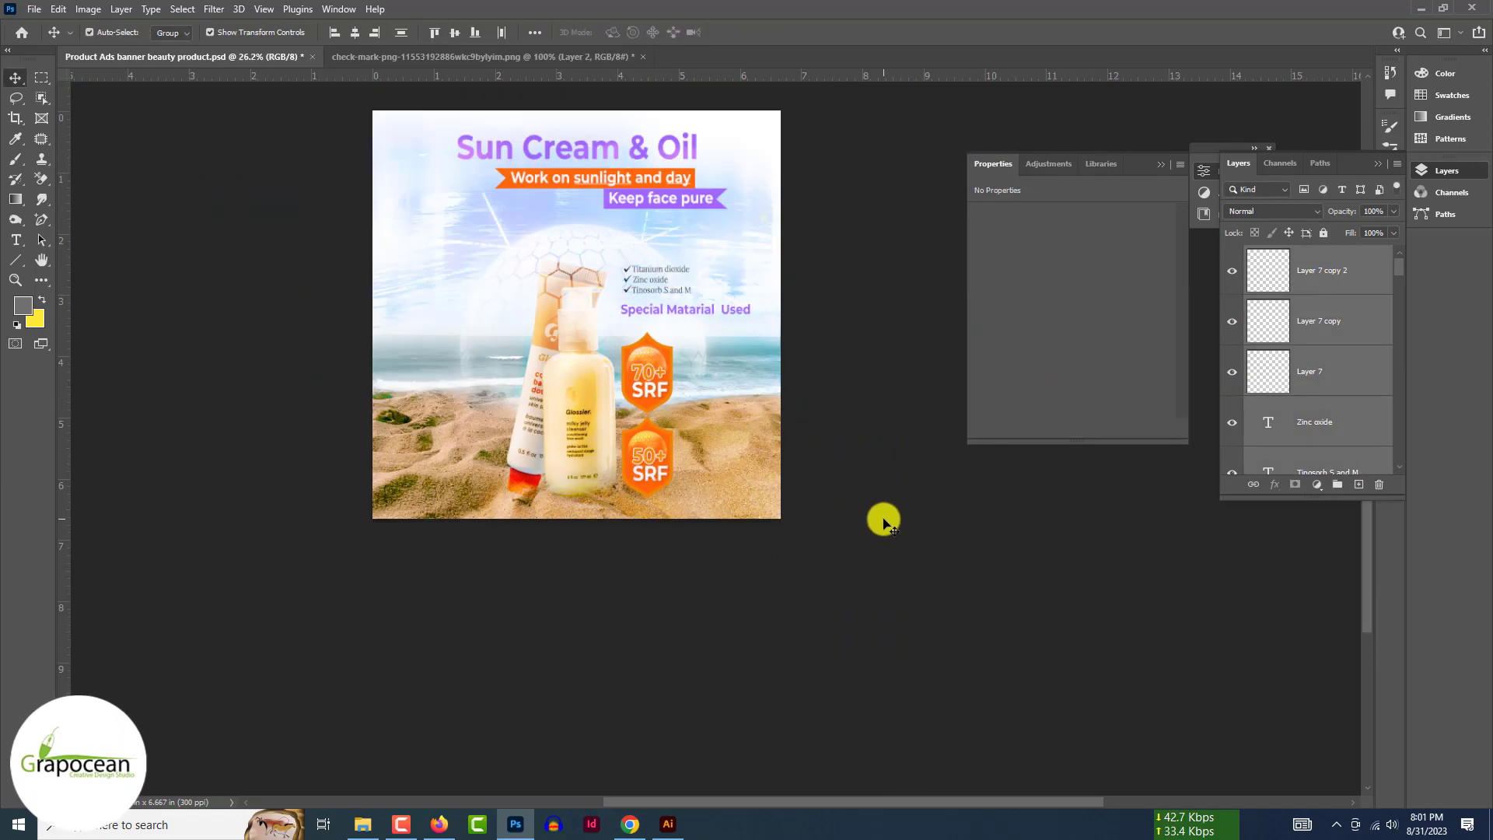
{"action": "left_click", "coordinate": [884, 521]}
Enlarge the check-marked ingredient list to about 145% and position it in the sky above the "Special Matarial Used" heading.
{"action": "left_click", "coordinate": [1340, 435]}
{"action": "scroll", "coordinate": [1337, 383], "scroll_direction": "down", "scroll_amount": 1}
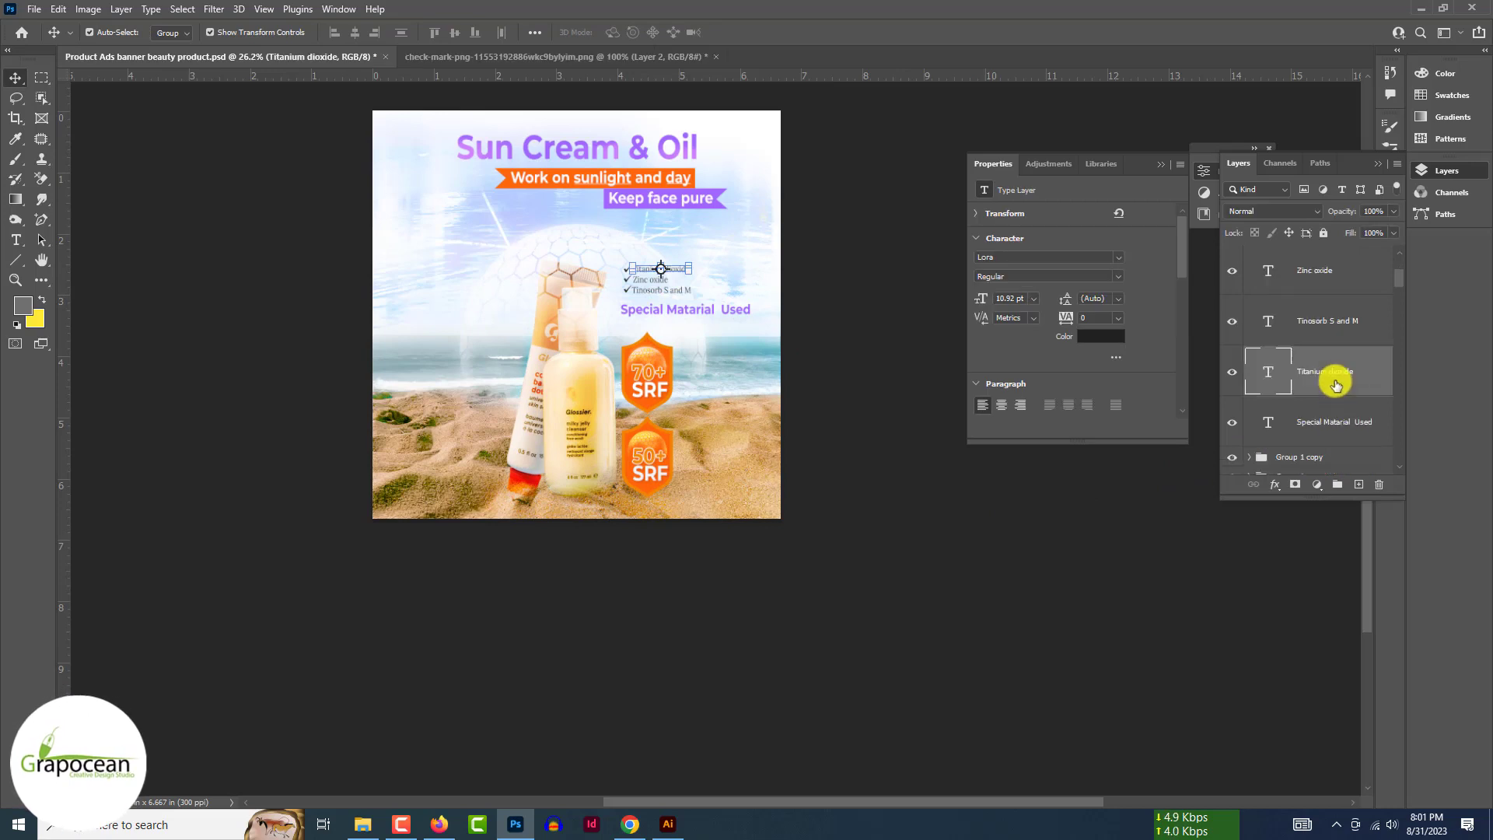
{"action": "left_click", "coordinate": [1328, 285], "text": "shift"}
{"action": "left_click_drag", "start_coordinate": [692, 295], "coordinate": [722, 307]}
{"action": "left_click_drag", "start_coordinate": [690, 269], "coordinate": [698, 270]}
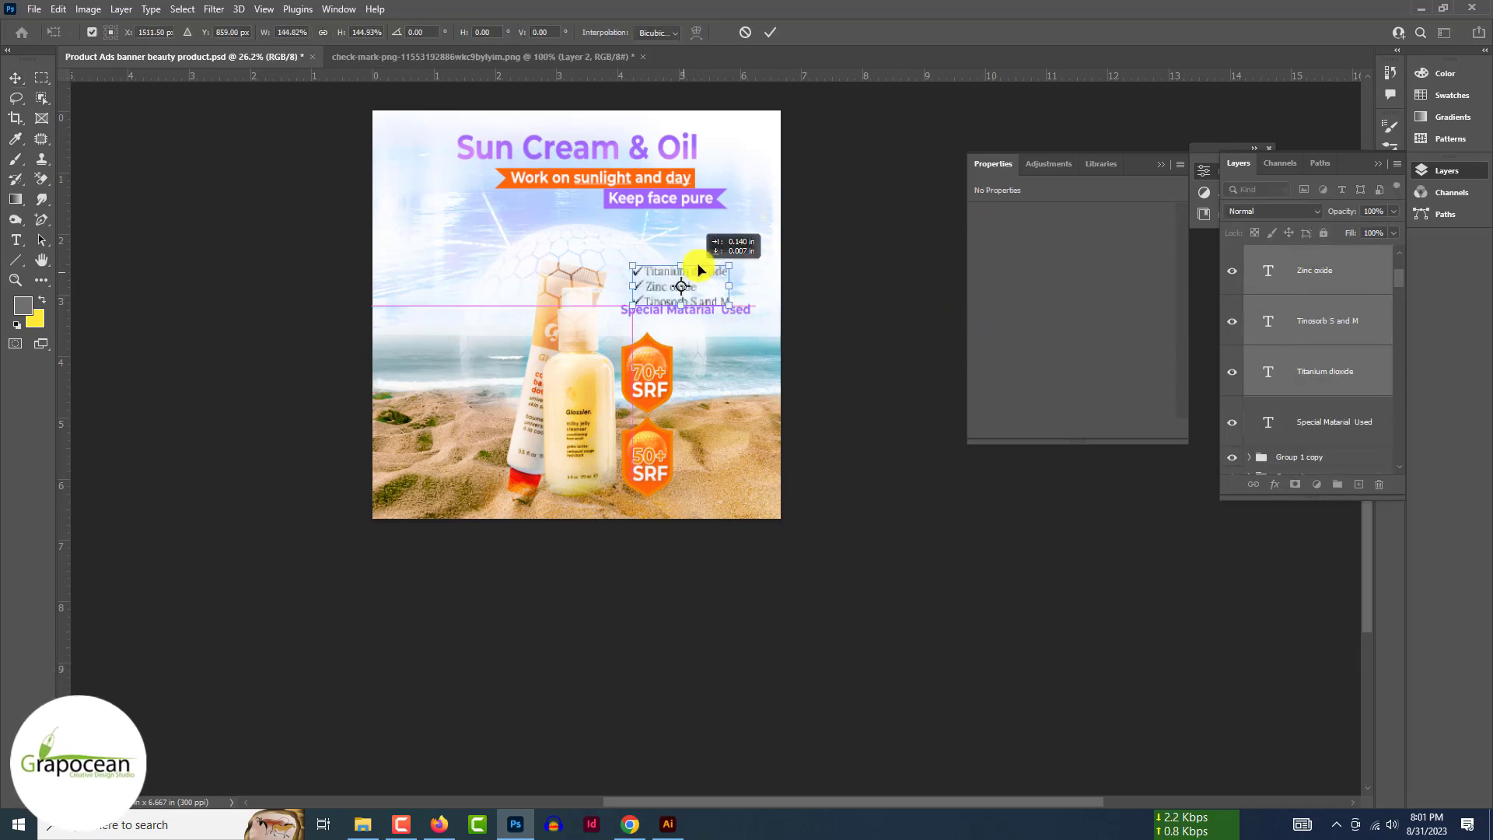
{"action": "key", "text": "Return"}
{"action": "left_click", "coordinate": [900, 507]}
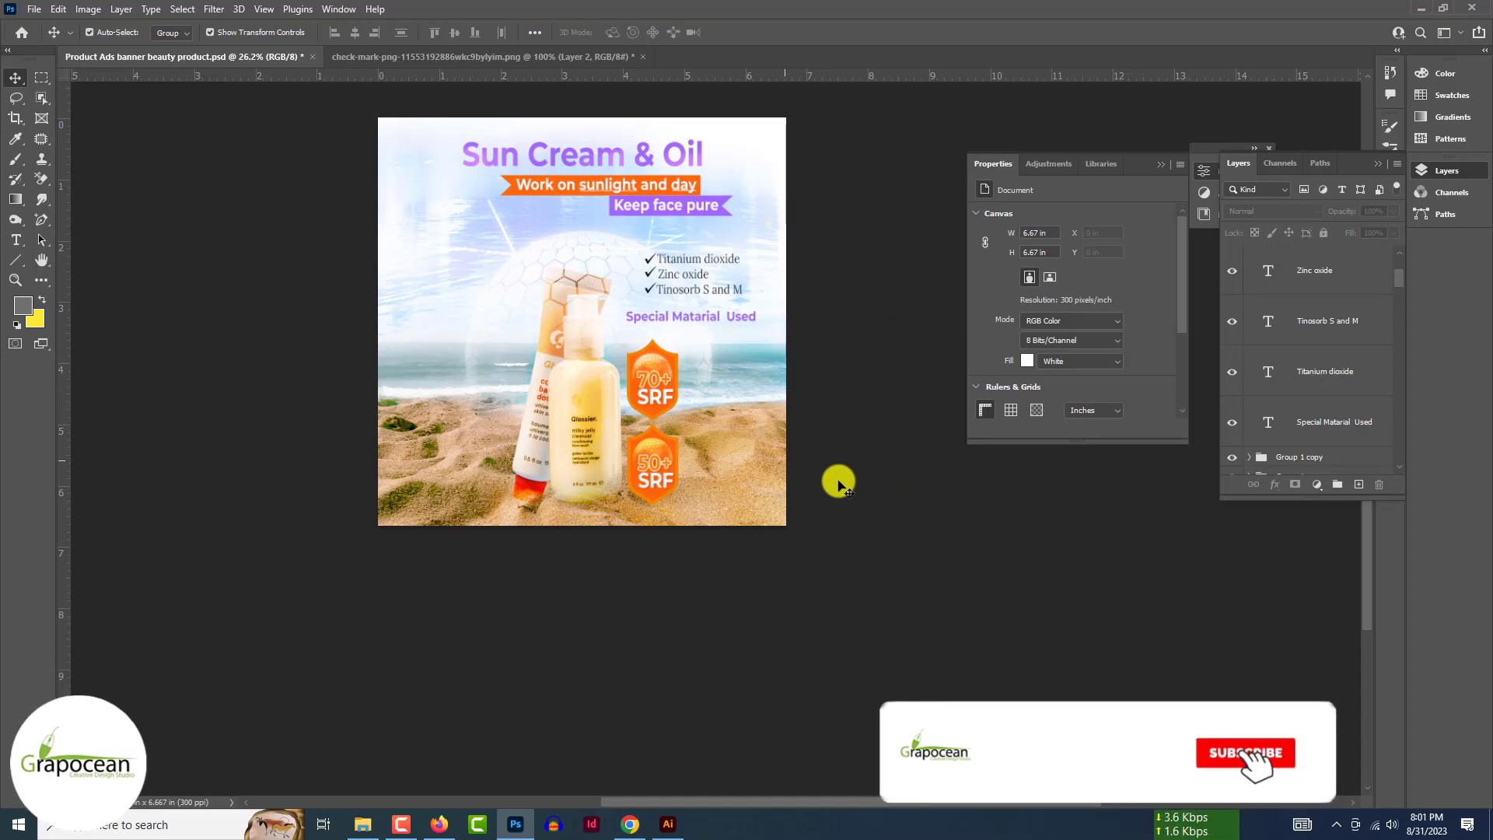
Compare the banner's colors with the Vibrance 2 adjustment layer hidden and shown.
{"action": "scroll", "coordinate": [838, 487], "scroll_direction": "up", "scroll_amount": 4}
{"action": "scroll", "coordinate": [834, 486], "scroll_direction": "down", "scroll_amount": 5}
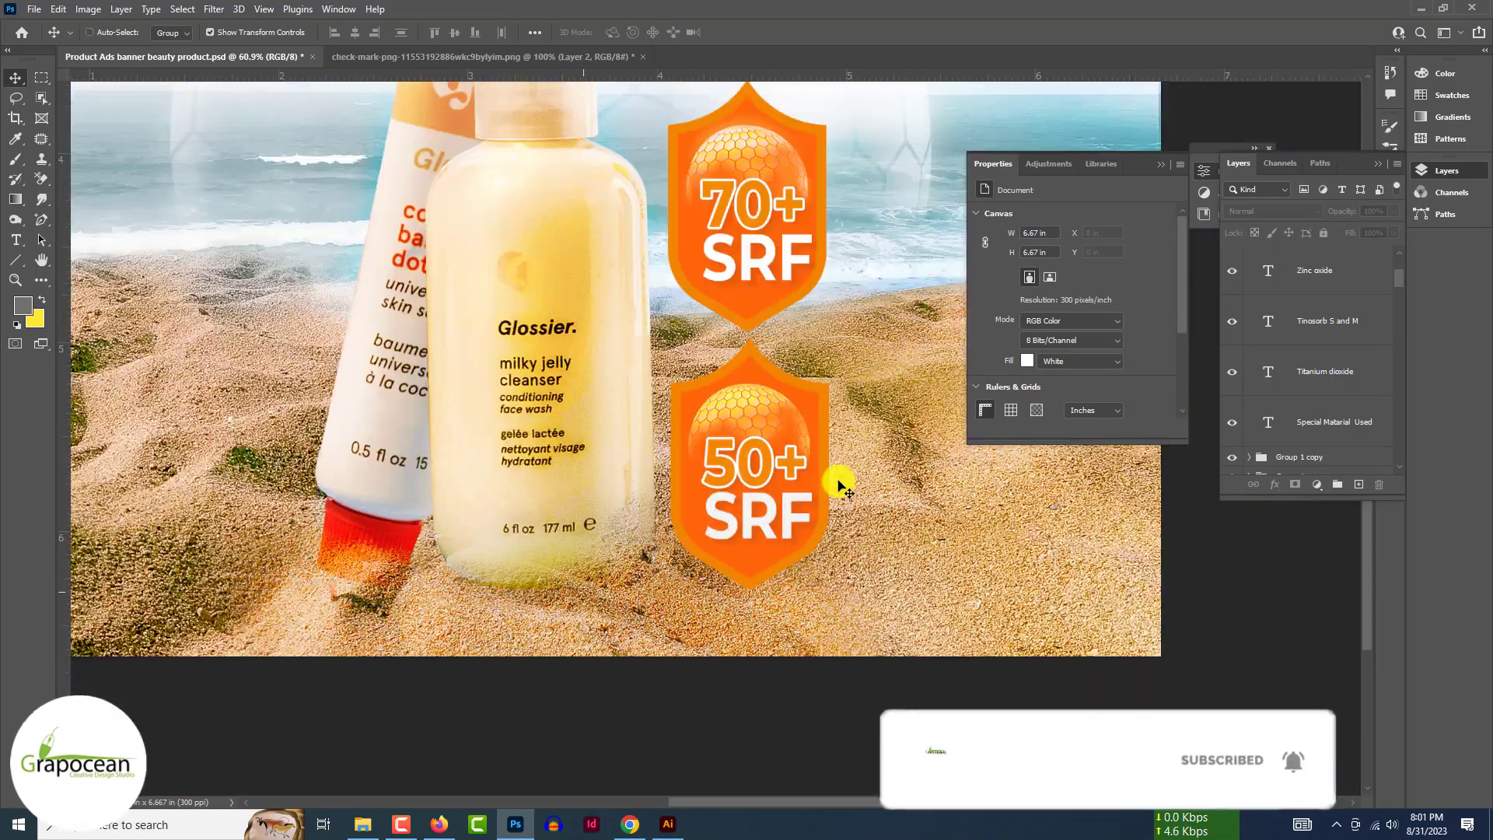
{"action": "scroll", "coordinate": [638, 560], "scroll_direction": "up", "scroll_amount": 10}
{"action": "left_click", "coordinate": [861, 629], "text": "ctrl"}
{"action": "scroll", "coordinate": [1236, 402], "scroll_direction": "down", "scroll_amount": 1}
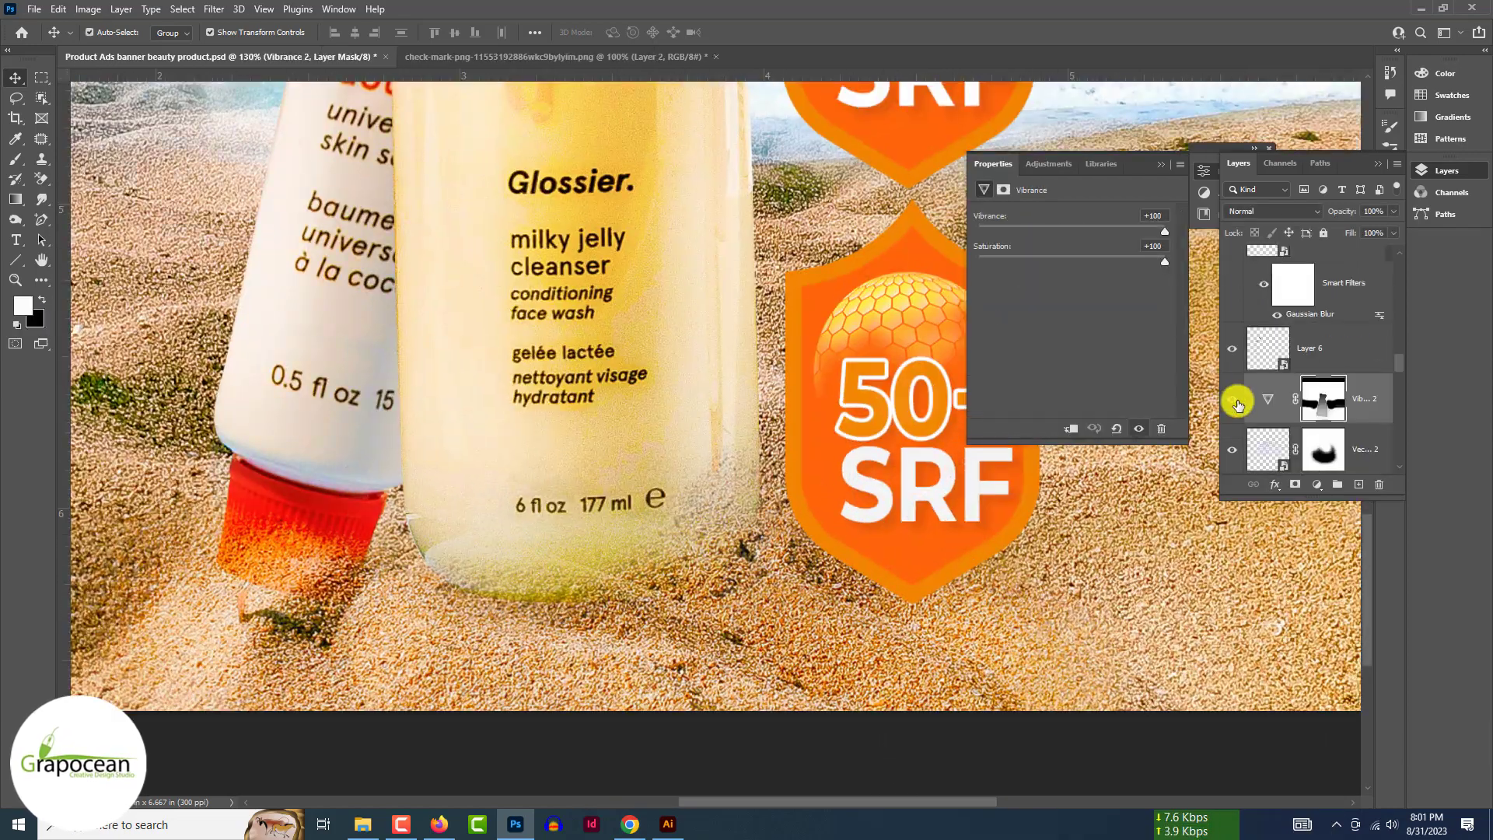
{"action": "left_click", "coordinate": [1235, 401]}
{"action": "left_click", "coordinate": [1235, 401]}
{"action": "left_click", "coordinate": [1239, 403]}
{"action": "scroll", "coordinate": [1239, 403], "scroll_direction": "down", "scroll_amount": 10}
{"action": "left_click", "coordinate": [1229, 403]}
{"action": "left_click", "coordinate": [940, 542]}
{"action": "scroll", "coordinate": [941, 544], "scroll_direction": "down", "scroll_amount": 4}
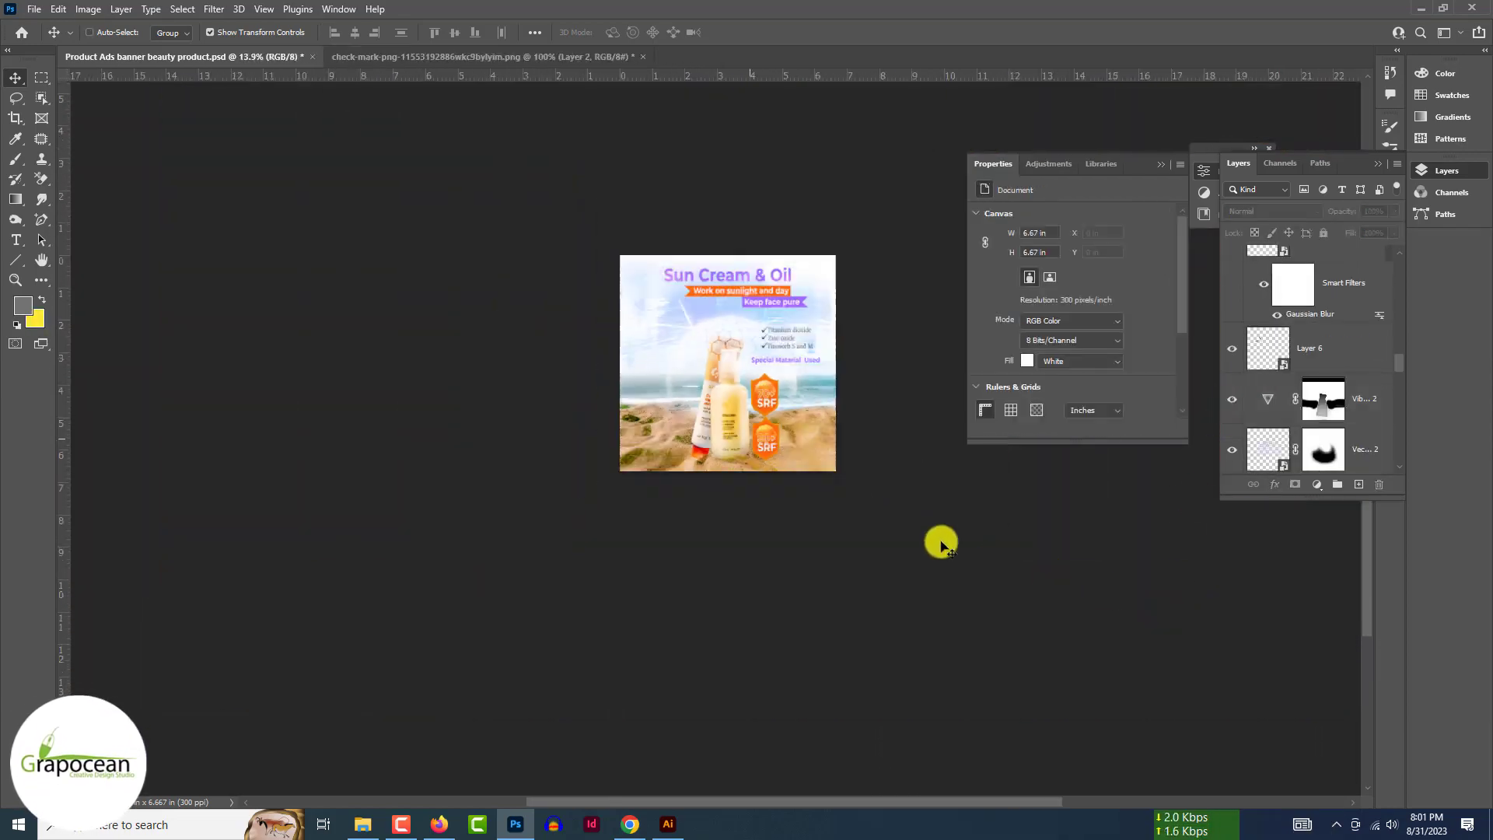
{"action": "scroll", "coordinate": [817, 343], "scroll_direction": "up", "scroll_amount": 4}
{"action": "scroll", "coordinate": [874, 509], "scroll_direction": "up", "scroll_amount": 2}
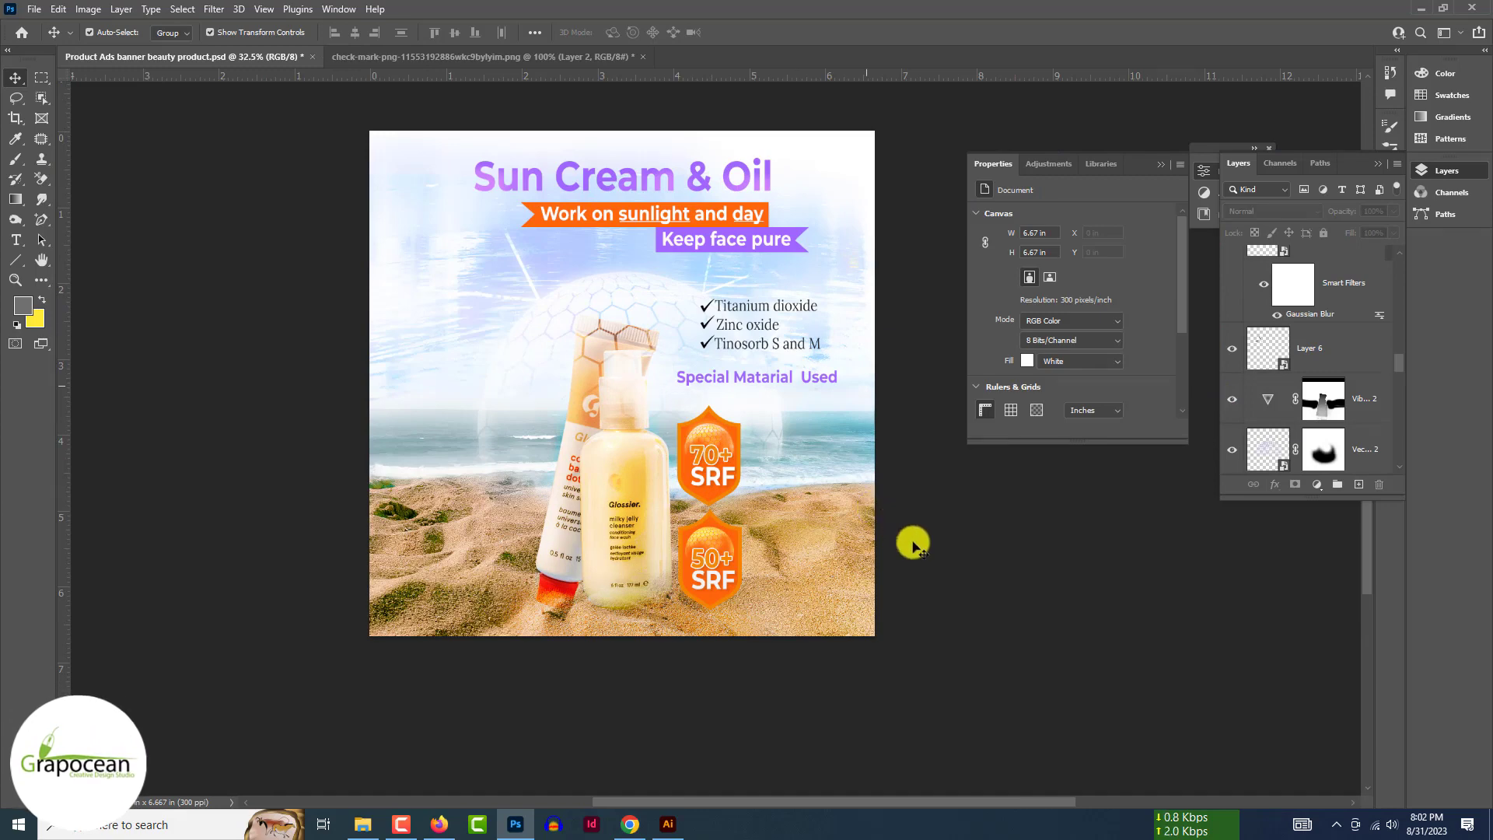
{"action": "scroll", "coordinate": [978, 602], "scroll_direction": "down", "scroll_amount": 5}
{"action": "scroll", "coordinate": [978, 602], "scroll_direction": "up", "scroll_amount": 7}
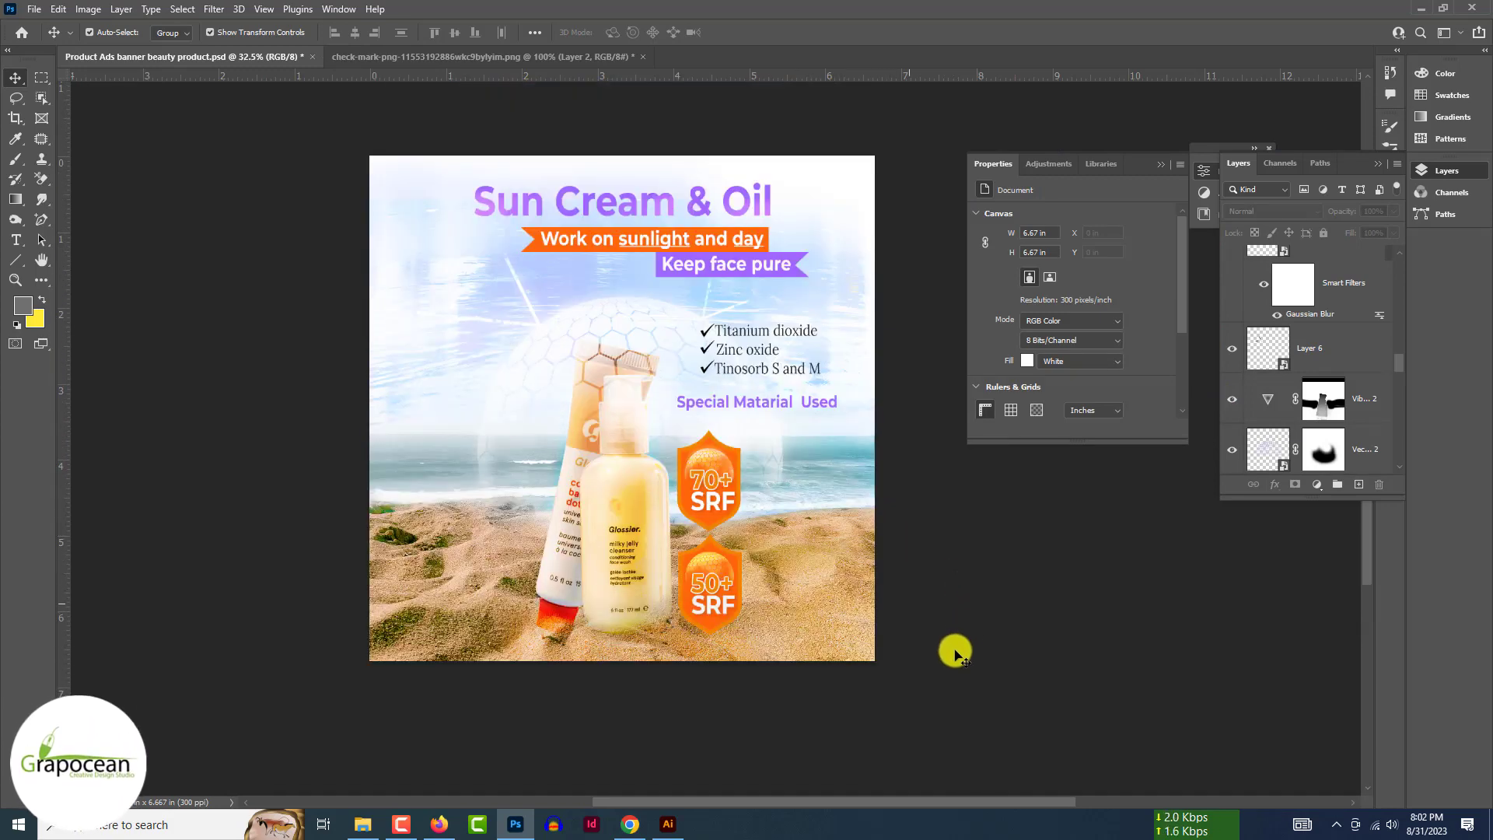
Stretch the masked photo texture layer above Curves 1 upward so it covers the banner's top edge.
{"action": "scroll", "coordinate": [955, 654], "scroll_direction": "down", "scroll_amount": 4}
{"action": "scroll", "coordinate": [862, 567], "scroll_direction": "up", "scroll_amount": 3}
{"action": "left_click", "coordinate": [537, 272]}
{"action": "scroll", "coordinate": [1354, 330], "scroll_direction": "down", "scroll_amount": 10}
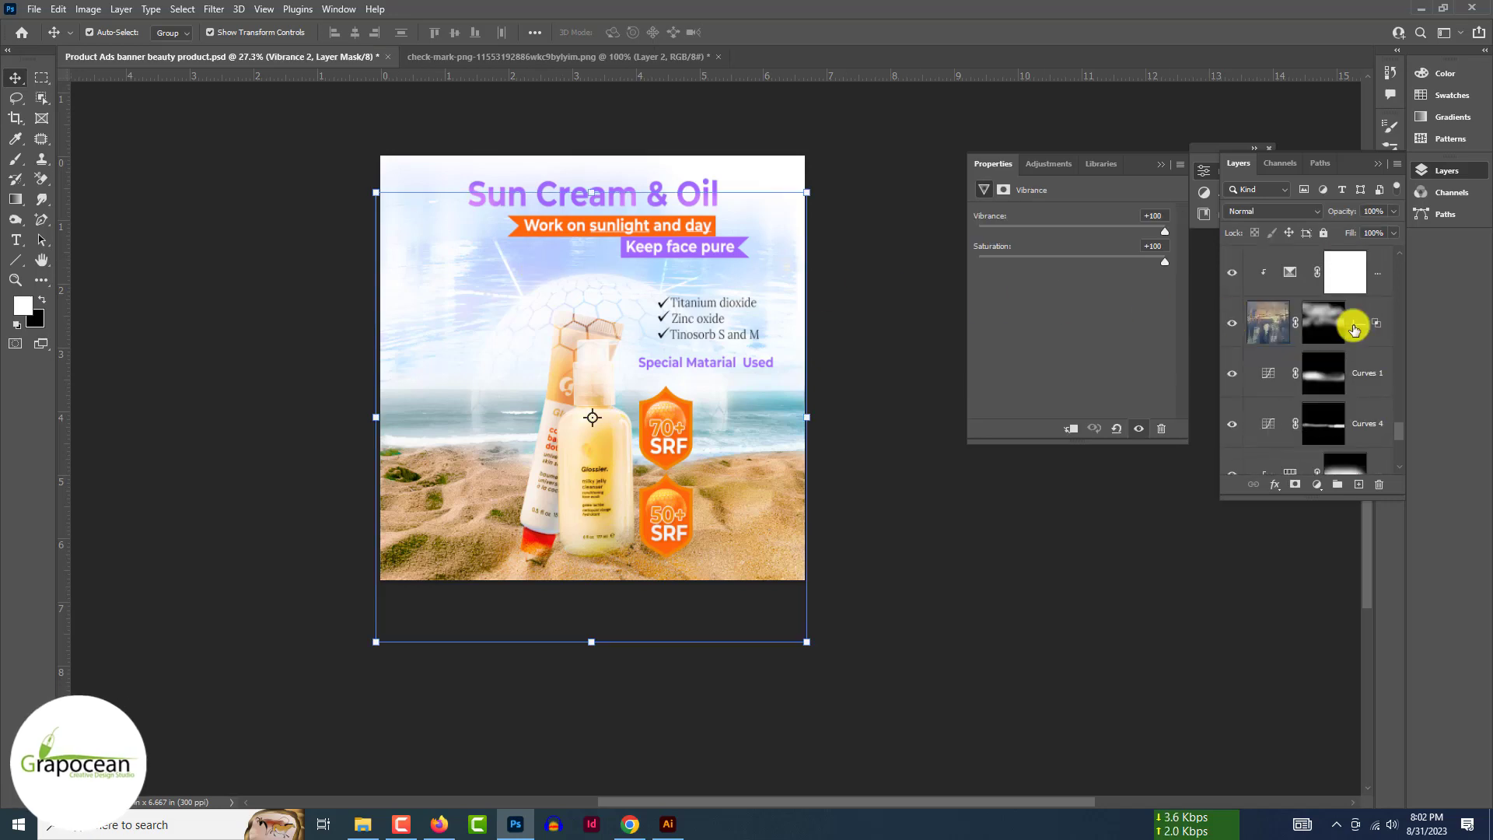
{"action": "left_click", "coordinate": [1354, 330]}
{"action": "left_click_drag", "start_coordinate": [593, 156], "coordinate": [597, 86]}
{"action": "left_click_drag", "start_coordinate": [590, 218], "coordinate": [585, 113]}
{"action": "left_click", "coordinate": [770, 35]}
{"action": "scroll", "coordinate": [897, 496], "scroll_direction": "down", "scroll_amount": 3}
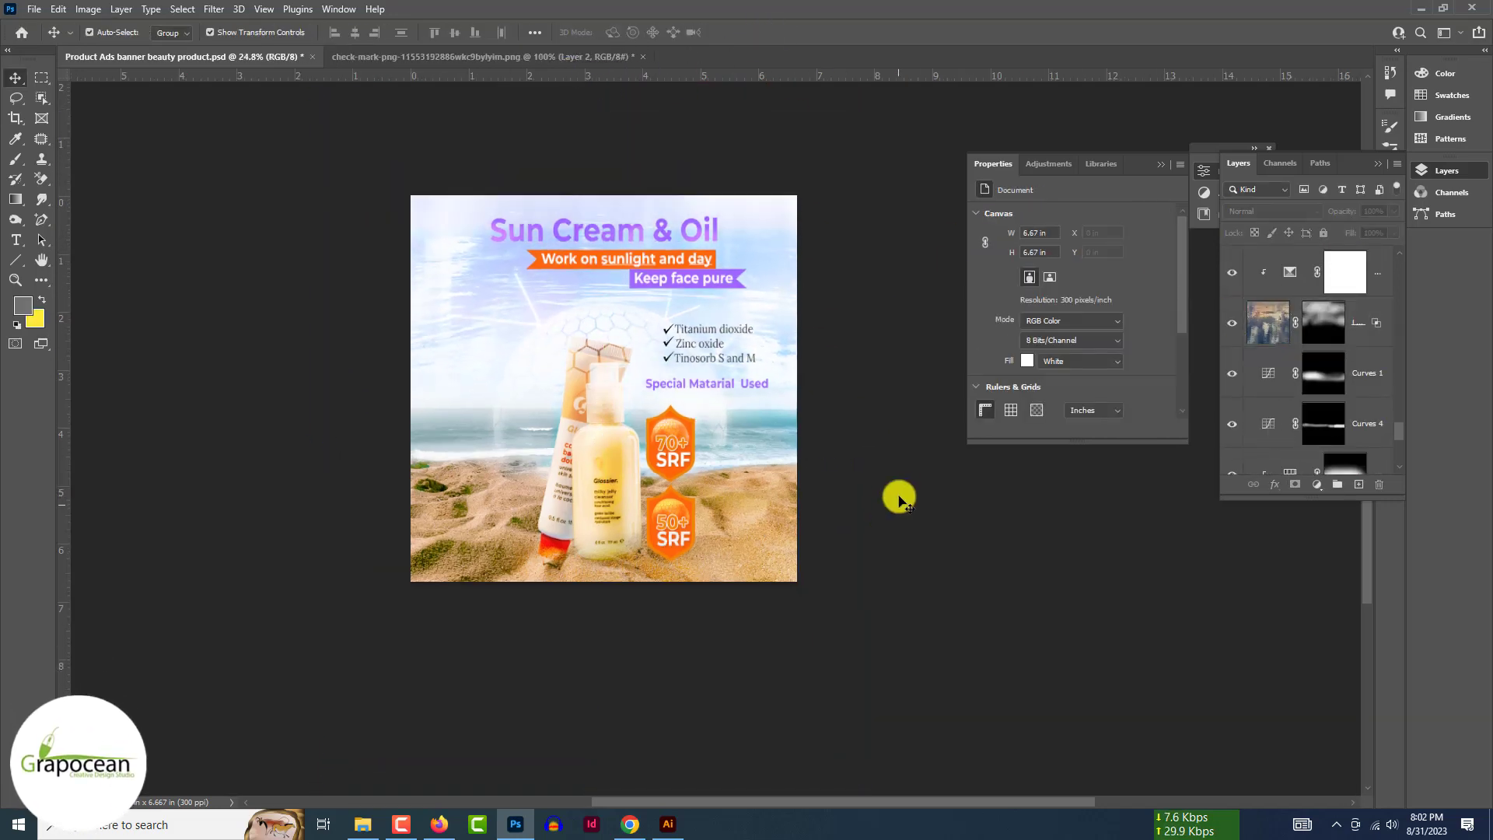
Recolor the "Sun Cream & Oil" headline to the deeper purple #873fff.
{"action": "scroll", "coordinate": [897, 497], "scroll_direction": "up", "scroll_amount": 2}
{"action": "scroll", "coordinate": [709, 383], "scroll_direction": "up", "scroll_amount": 3}
{"action": "left_click_drag", "start_coordinate": [728, 268], "coordinate": [730, 267]}
{"action": "scroll", "coordinate": [1017, 633], "scroll_direction": "down", "scroll_amount": 3}
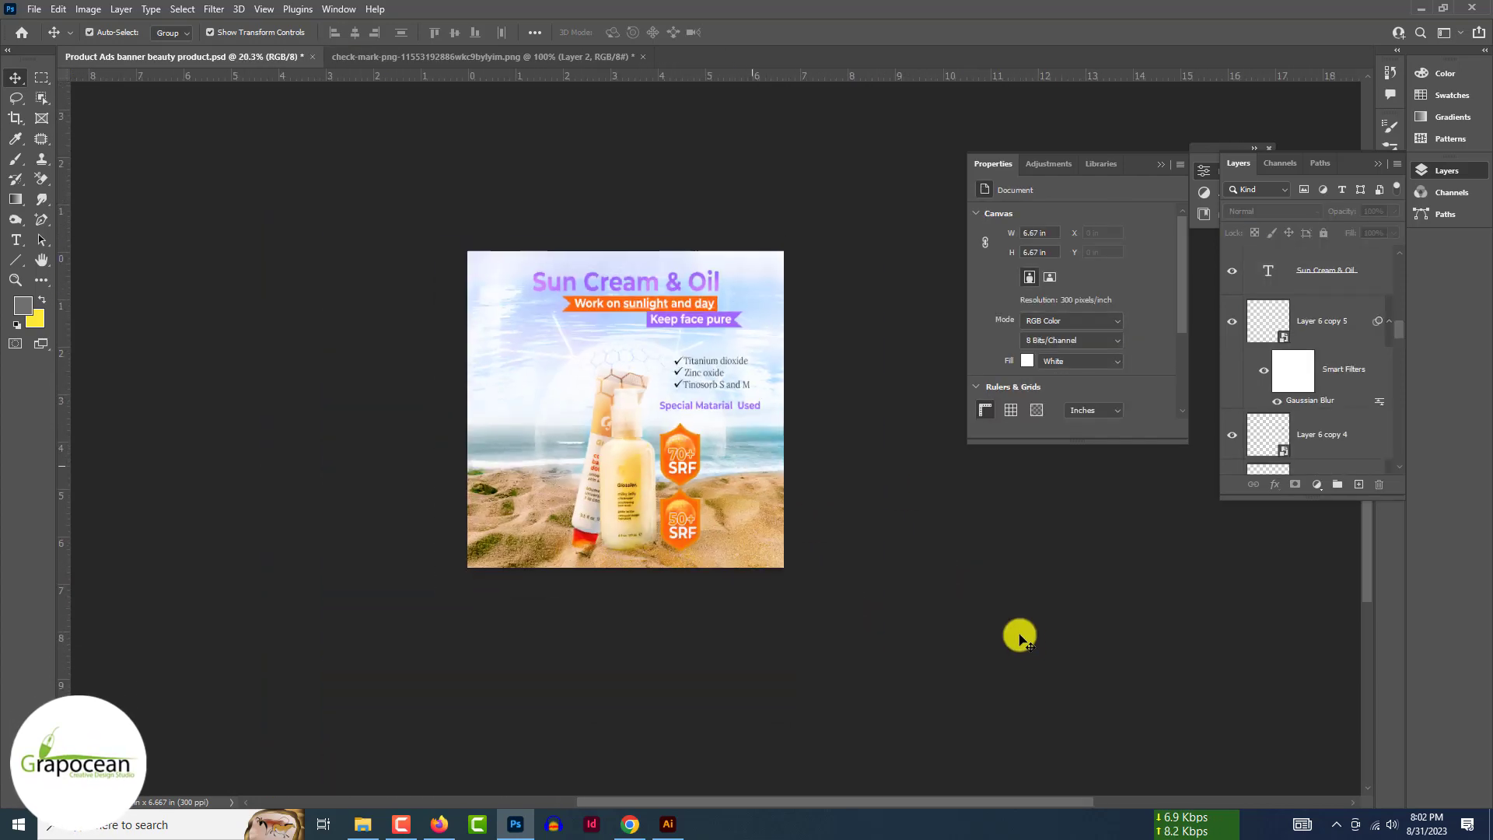
{"action": "left_click", "coordinate": [17, 240]}
{"action": "left_click", "coordinate": [1327, 270]}
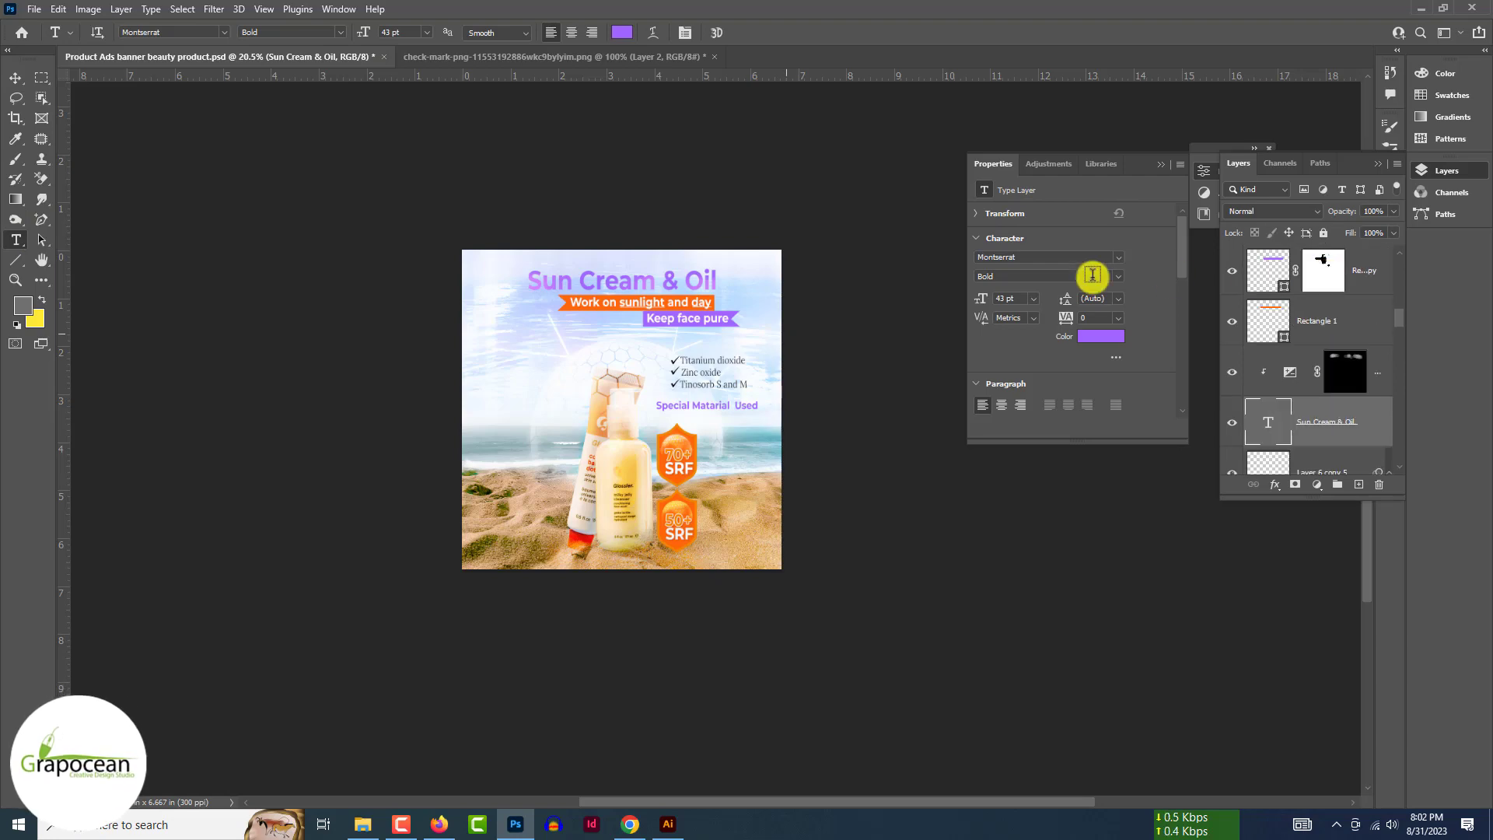
{"action": "left_click", "coordinate": [622, 32]}
{"action": "left_click", "coordinate": [1292, 589]}
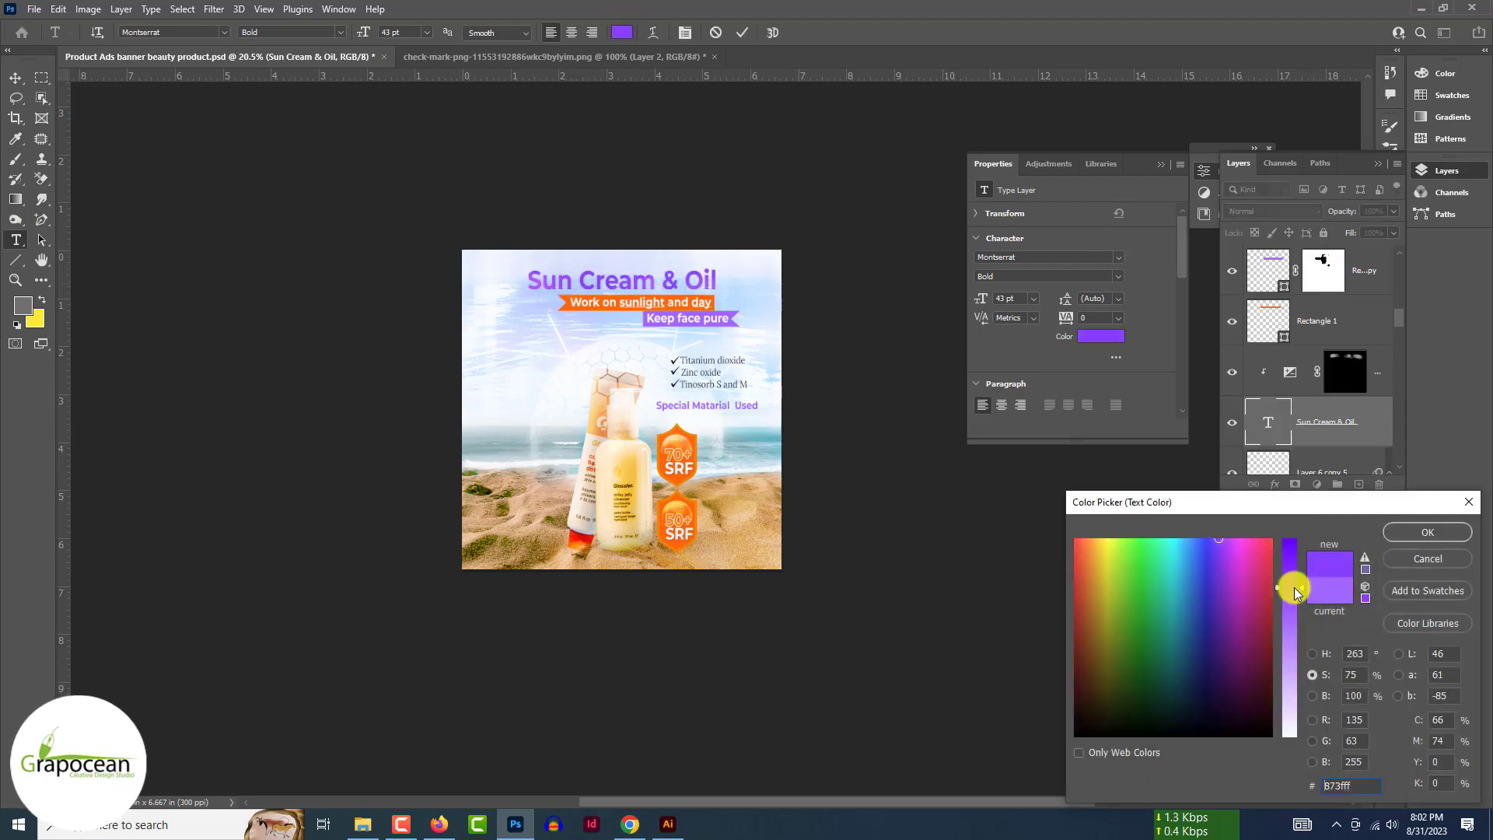
{"action": "left_click", "coordinate": [1436, 536]}
{"action": "left_click", "coordinate": [16, 78]}
{"action": "left_click", "coordinate": [124, 190]}
Recolor the "Keep face pure" ribbon by sampling the purple of the "Sun Cream & Oil" headline.
{"action": "scroll", "coordinate": [733, 344], "scroll_direction": "up", "scroll_amount": 4}
{"action": "left_click", "coordinate": [630, 296]}
{"action": "double_click", "coordinate": [1269, 266]}
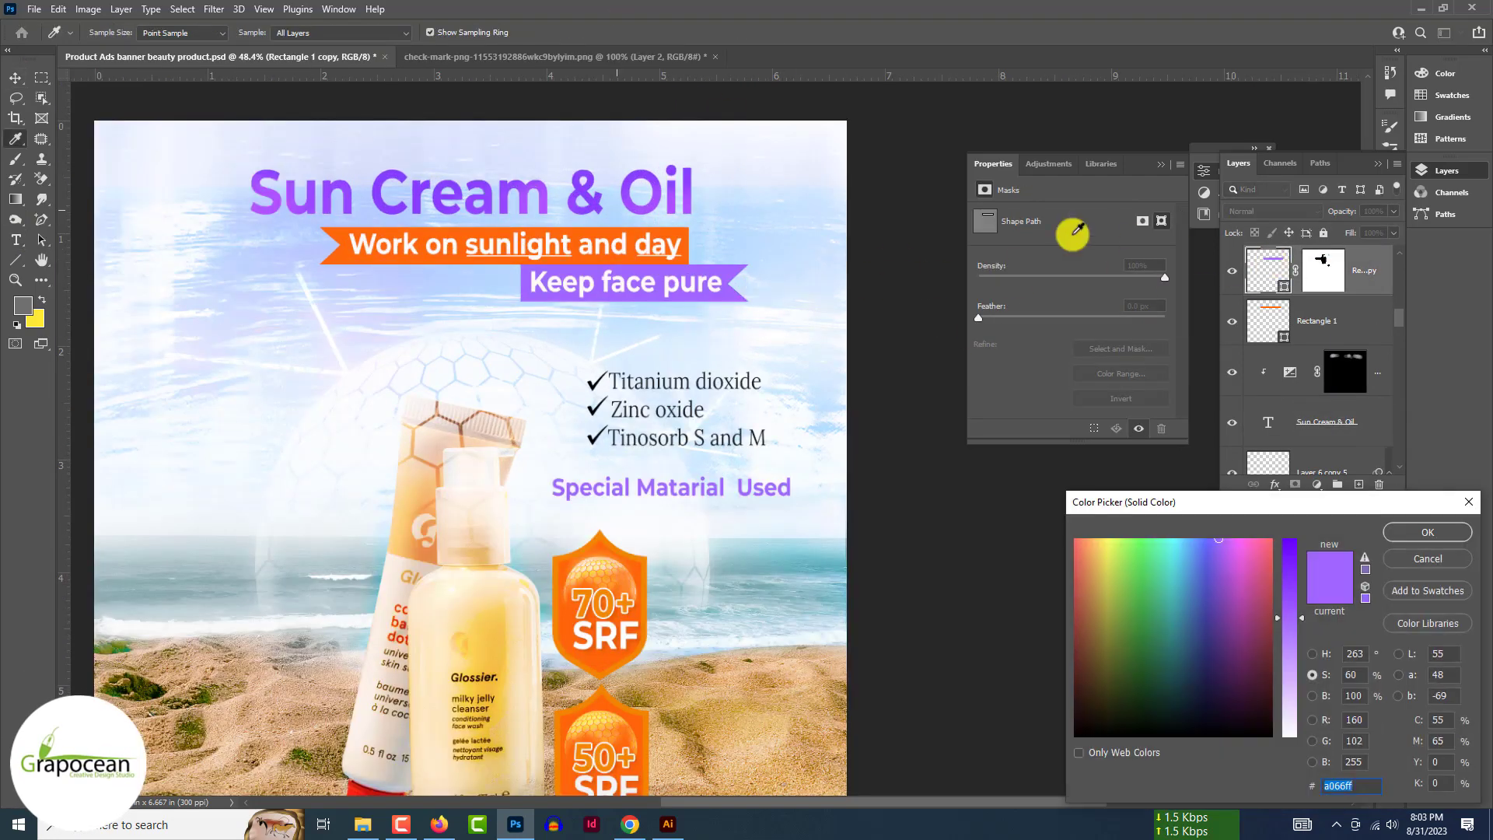
{"action": "left_click", "coordinate": [647, 176]}
{"action": "left_click", "coordinate": [1438, 531]}
{"action": "left_click", "coordinate": [14, 76]}
{"action": "left_click", "coordinate": [124, 210]}
{"action": "scroll", "coordinate": [942, 494], "scroll_direction": "down", "scroll_amount": 5}
{"action": "left_click", "coordinate": [942, 494]}
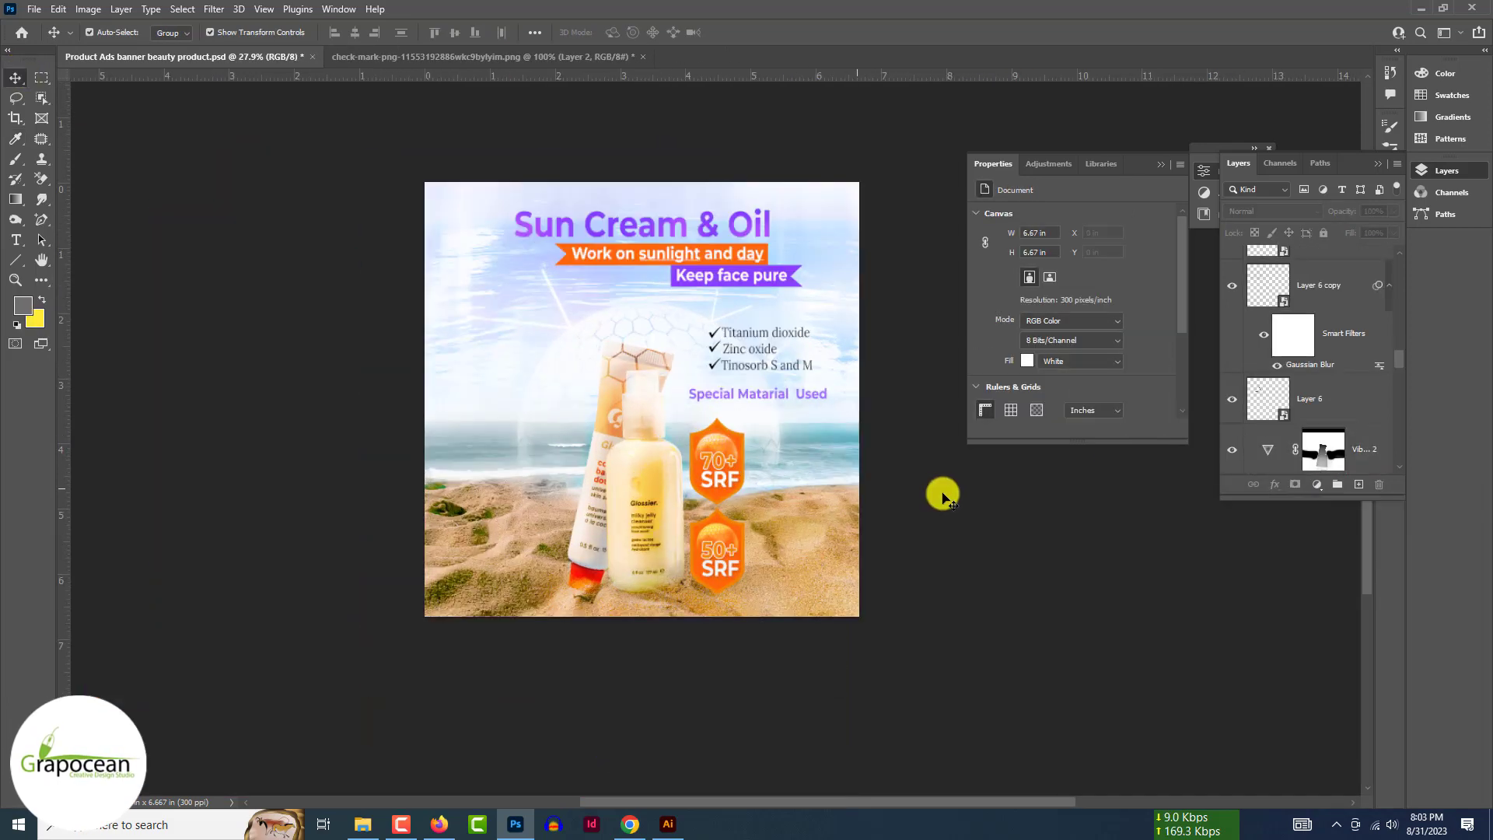
Try moving the check-marked ingredient list to another spot on the banner.
{"action": "scroll", "coordinate": [943, 494], "scroll_direction": "up", "scroll_amount": 1}
{"action": "scroll", "coordinate": [873, 459], "scroll_direction": "down", "scroll_amount": 4}
{"action": "scroll", "coordinate": [681, 378], "scroll_direction": "up", "scroll_amount": 3}
{"action": "left_click", "coordinate": [687, 356]}
{"action": "left_click", "coordinate": [706, 332]}
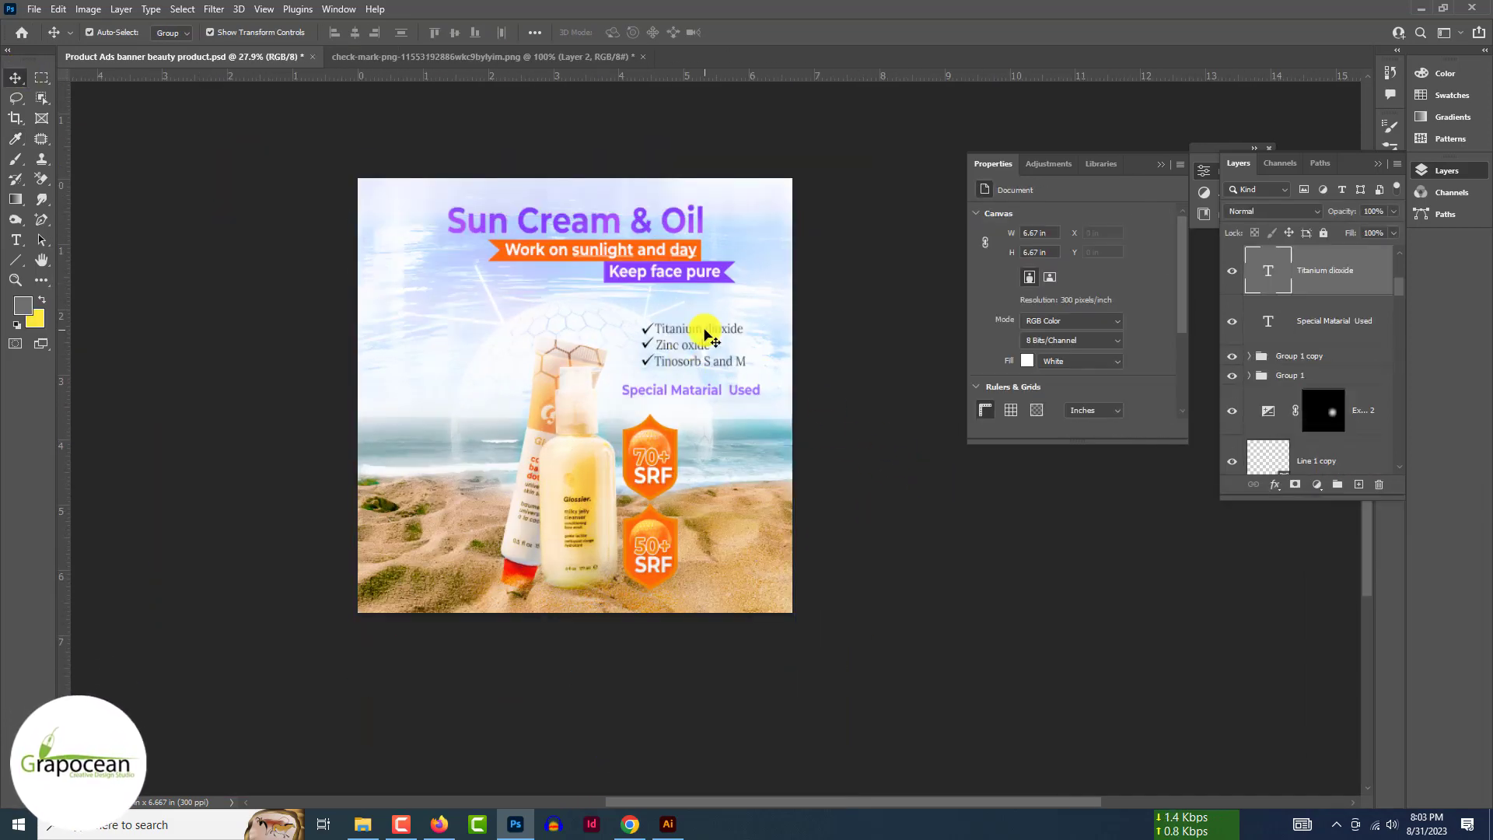
{"action": "scroll", "coordinate": [1314, 290], "scroll_direction": "up", "scroll_amount": 3}
{"action": "left_click", "coordinate": [1324, 273], "text": "shift"}
{"action": "left_click_drag", "start_coordinate": [414, 465], "coordinate": [679, 337]}
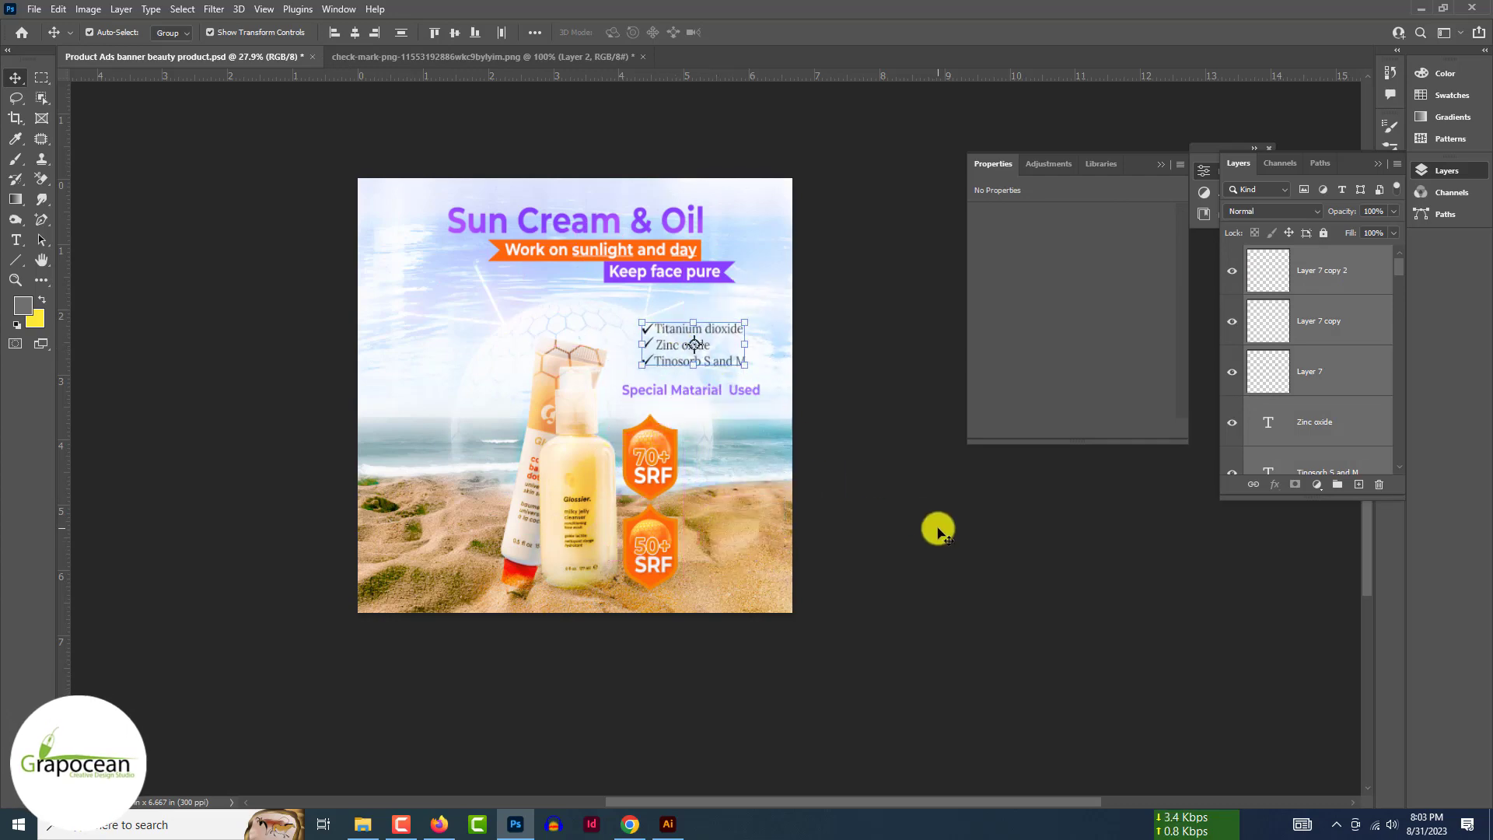
{"action": "left_click", "coordinate": [938, 529]}
Shift both SRF badges toward the banner's right edge and move the check-marked ingredient list below the "Special Matarial Used" heading.
{"action": "scroll", "coordinate": [938, 529], "scroll_direction": "down", "scroll_amount": 3}
{"action": "scroll", "coordinate": [703, 496], "scroll_direction": "up", "scroll_amount": 5}
{"action": "left_click", "coordinate": [702, 495]}
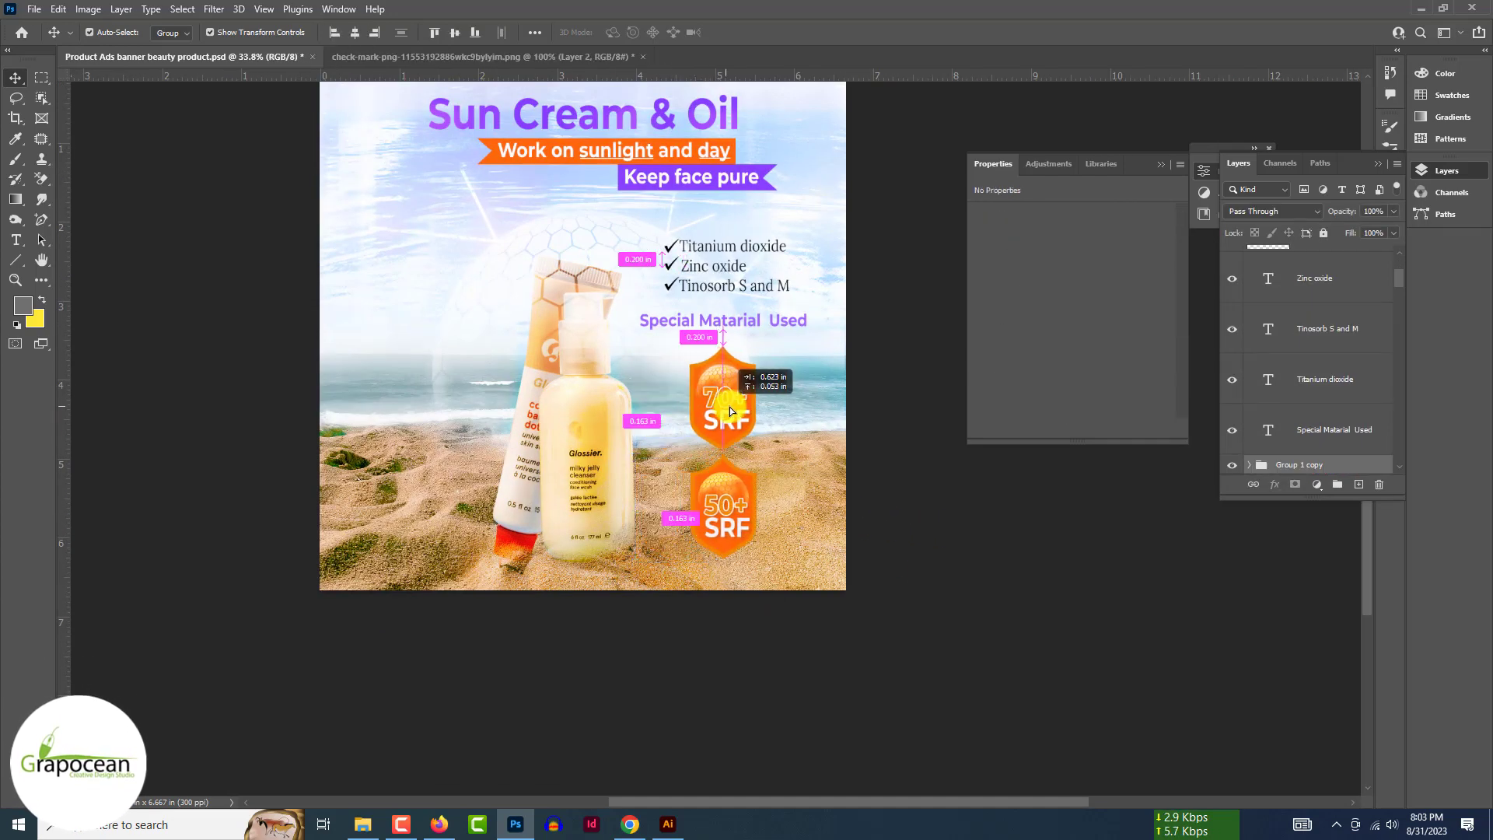
{"action": "left_click_drag", "start_coordinate": [729, 408], "coordinate": [785, 408]}
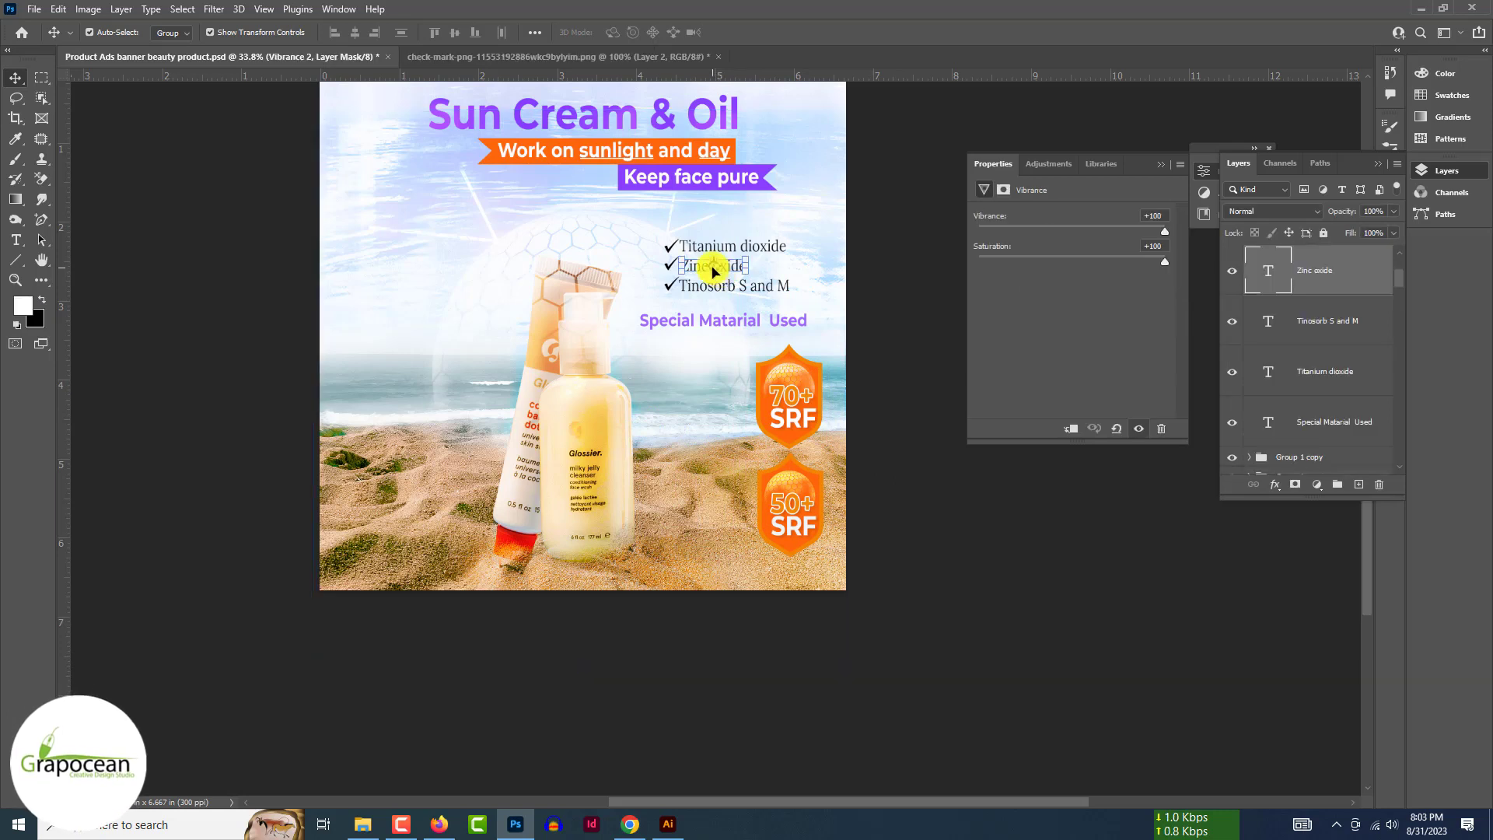
{"action": "left_click", "coordinate": [1332, 281], "text": "shift"}
{"action": "left_click_drag", "start_coordinate": [685, 269], "coordinate": [656, 367]}
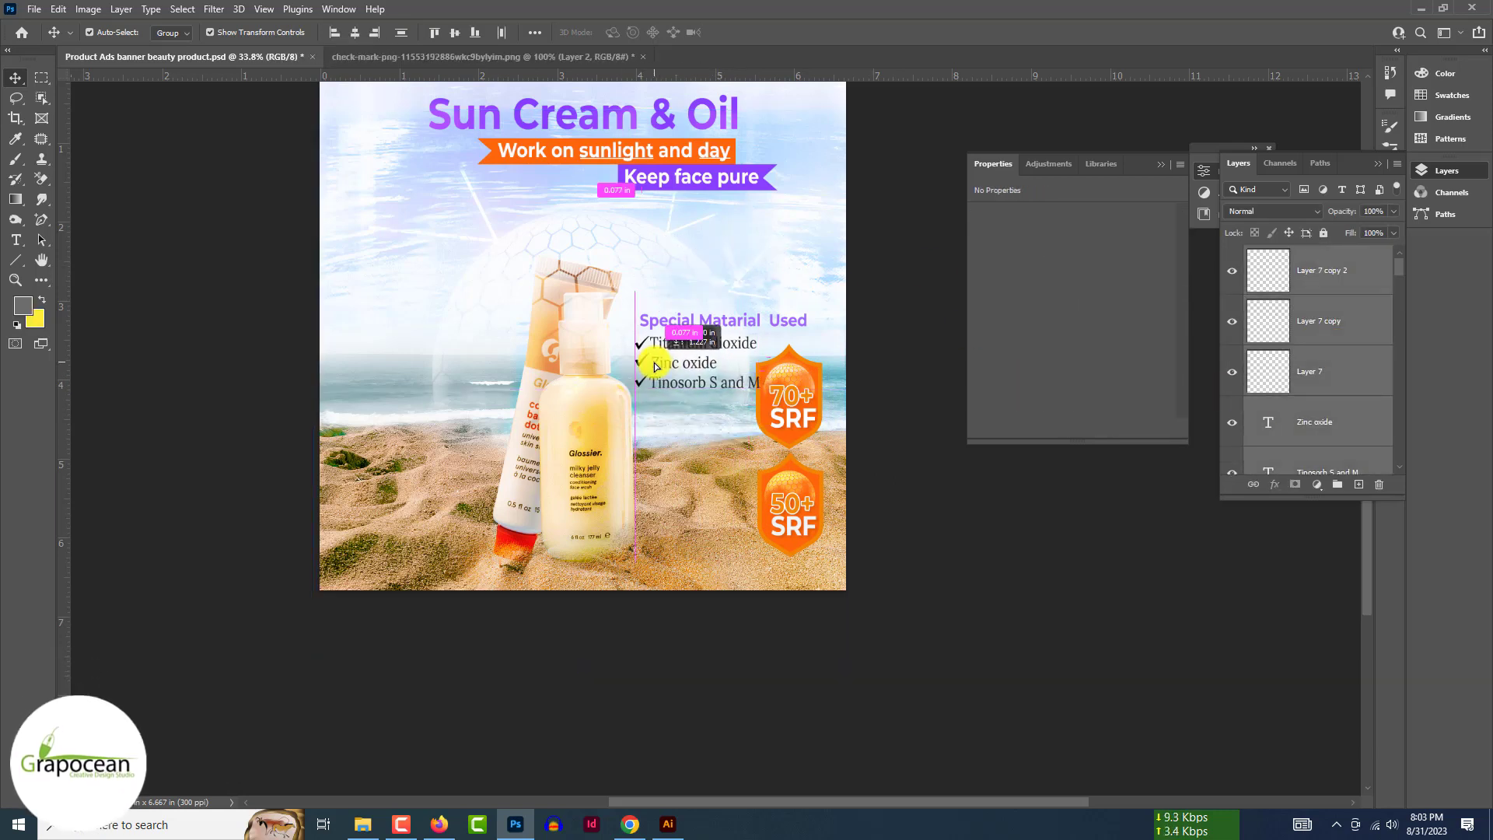
Arrange the 70+ and 50+ SRF badges side by side on the sand below the ingredient list.
{"action": "left_click_drag", "start_coordinate": [781, 402], "coordinate": [677, 502]}
{"action": "left_click_drag", "start_coordinate": [804, 515], "coordinate": [777, 504]}
{"action": "left_click", "coordinate": [926, 542]}
Lower the check-marked ingredient list toward the badges and bring the "Special Matarial Used" heading down above it.
{"action": "left_click_drag", "start_coordinate": [690, 365], "coordinate": [714, 386]}
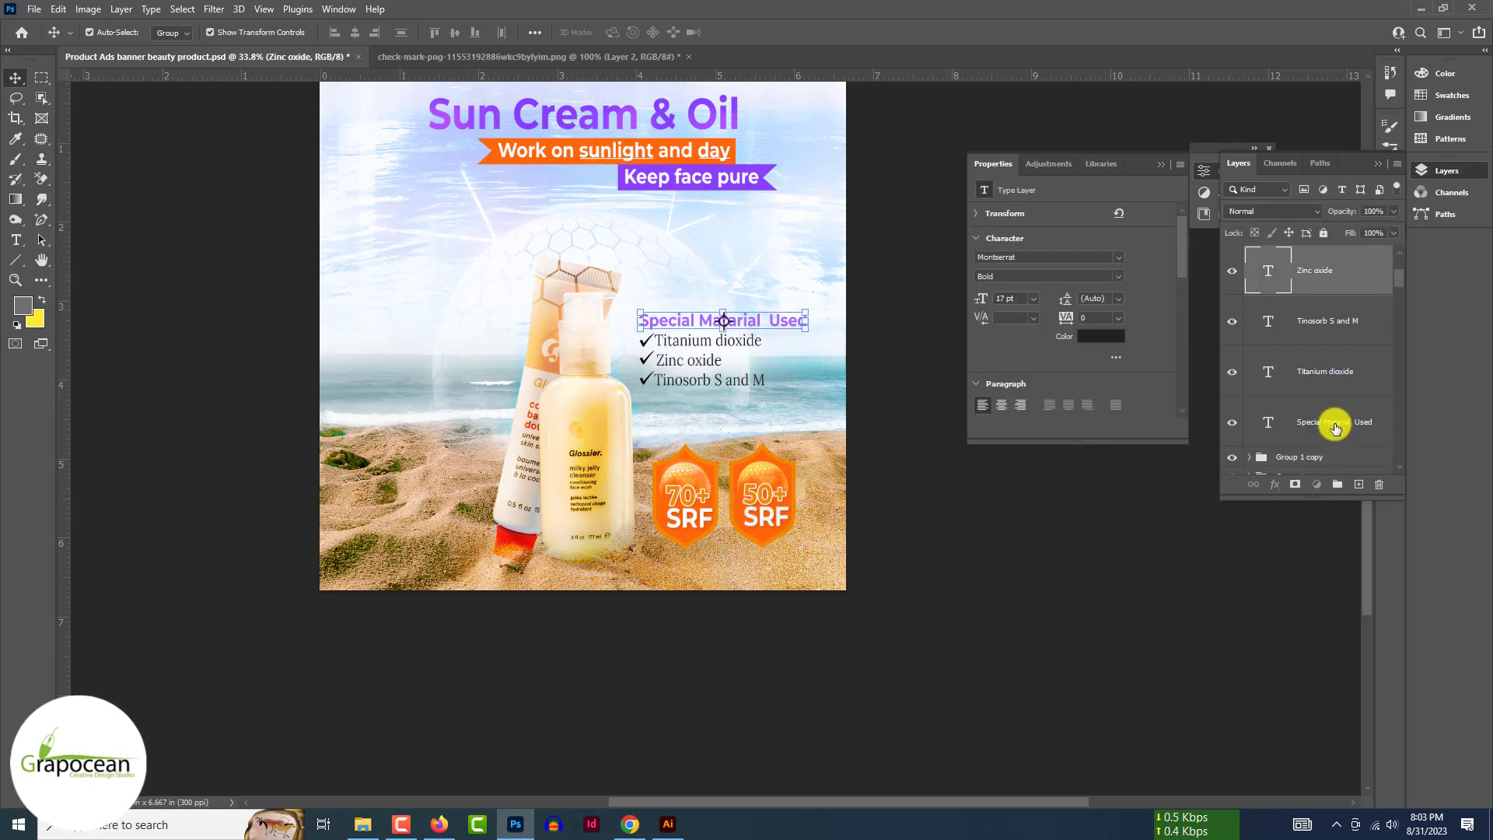
{"action": "scroll", "coordinate": [1335, 424], "scroll_direction": "up", "scroll_amount": 3}
{"action": "left_click", "coordinate": [1332, 276], "text": "shift"}
{"action": "left_click", "coordinate": [731, 409]}
{"action": "left_click", "coordinate": [688, 381]}
{"action": "left_click", "coordinate": [675, 365]}
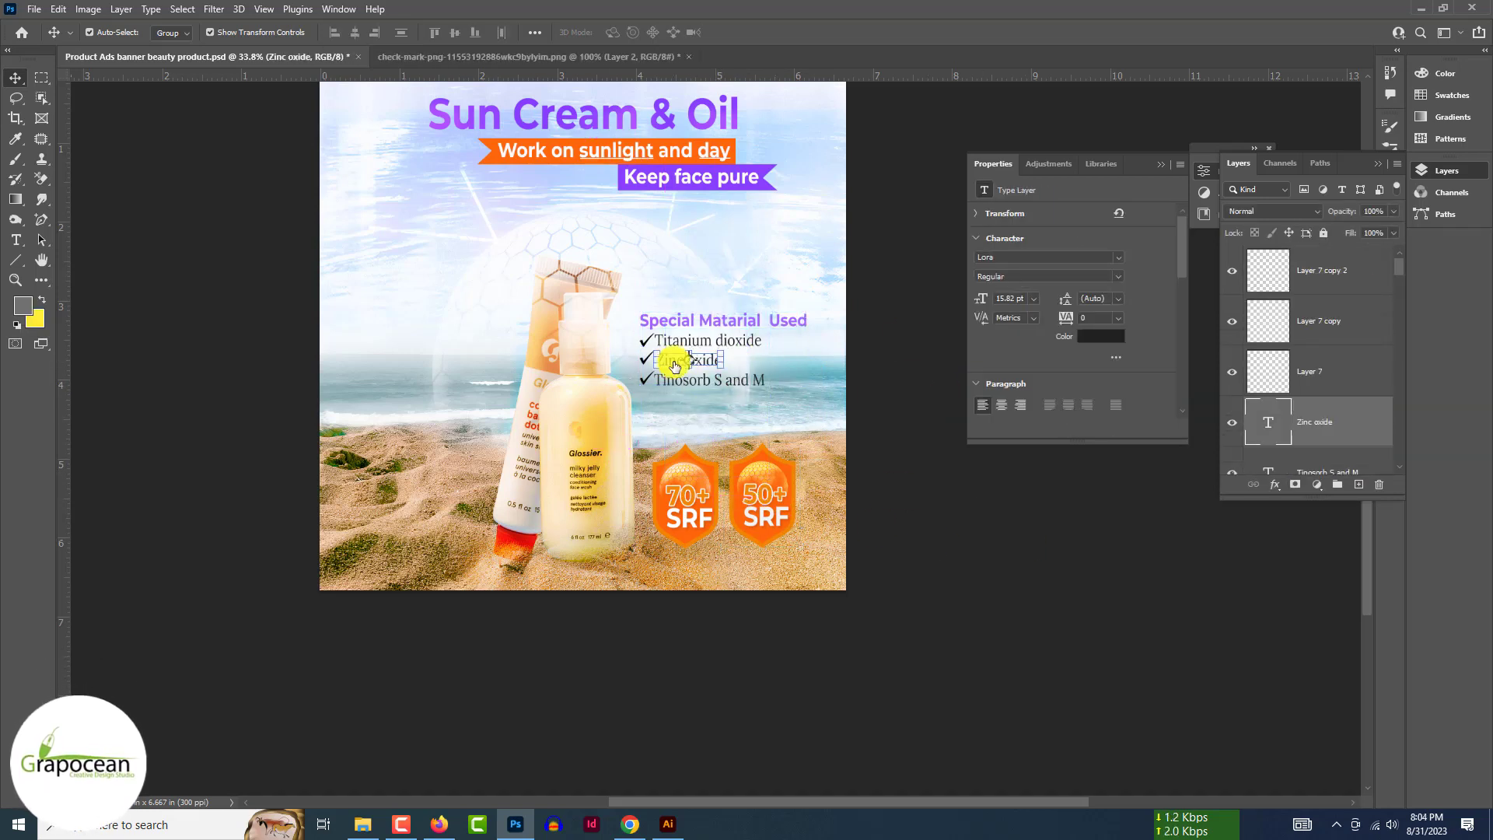
{"action": "left_click", "coordinate": [1247, 288], "text": "shift"}
{"action": "left_click_drag", "start_coordinate": [694, 390], "coordinate": [694, 395]}
{"action": "left_click", "coordinate": [858, 425]}
{"action": "left_click_drag", "start_coordinate": [731, 320], "coordinate": [731, 347]}
{"action": "left_click", "coordinate": [939, 552]}
Draw a rectangle about 661 by 78 px over the "Special Matarial Used" heading.
{"action": "scroll", "coordinate": [722, 281], "scroll_direction": "down", "scroll_amount": 5}
{"action": "scroll", "coordinate": [732, 299], "scroll_direction": "up", "scroll_amount": 8}
{"action": "left_click", "coordinate": [739, 330], "text": "ctrl"}
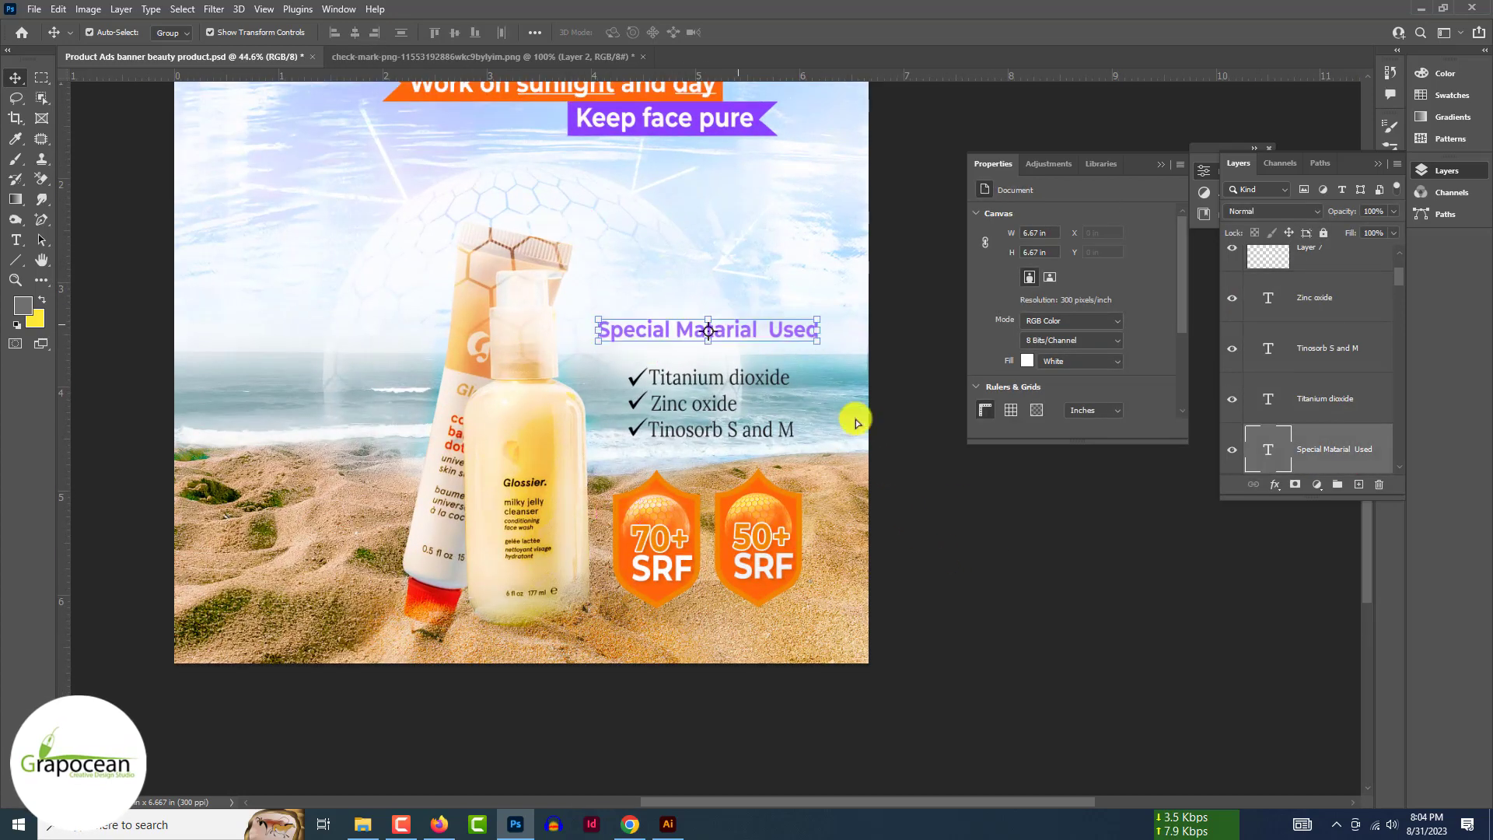
{"action": "left_click", "coordinate": [903, 455], "text": "ctrl"}
{"action": "right_click", "coordinate": [15, 260]}
{"action": "left_click", "coordinate": [84, 260]}
{"action": "left_click_drag", "start_coordinate": [594, 316], "coordinate": [694, 357]}
{"action": "left_click_drag", "start_coordinate": [823, 344], "coordinate": [825, 344]}
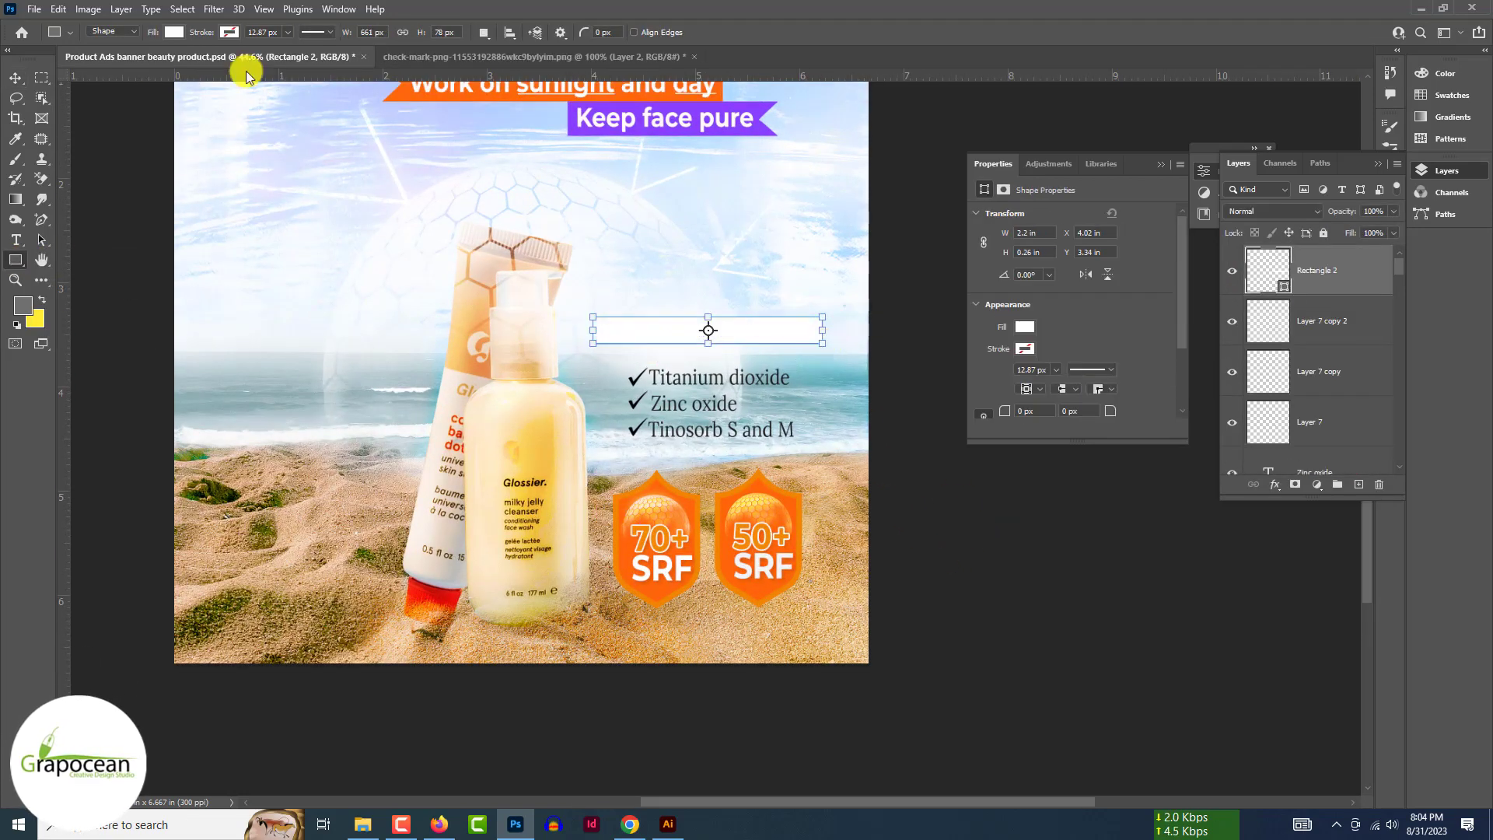
Turn the rectangle into an outline with no fill, a 0.88 px stroke and 18 px rounded corners.
{"action": "left_click", "coordinate": [174, 32]}
{"action": "left_click", "coordinate": [81, 62]}
{"action": "left_click", "coordinate": [230, 32]}
{"action": "left_click_drag", "start_coordinate": [292, 33], "coordinate": [284, 53]}
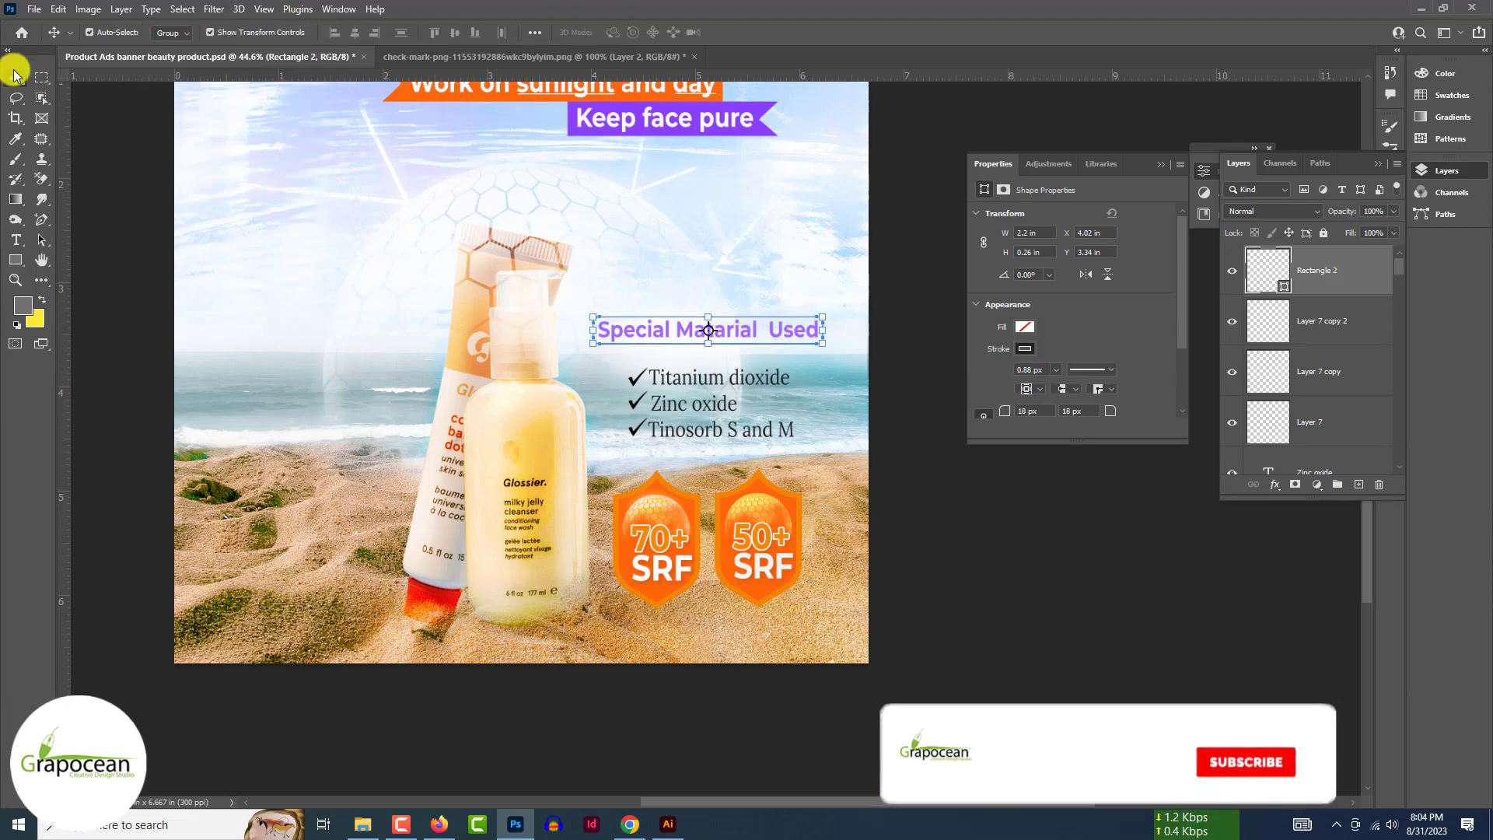
{"action": "left_click", "coordinate": [950, 574]}
{"action": "scroll", "coordinate": [931, 577], "scroll_direction": "down", "scroll_amount": 4}
{"action": "scroll", "coordinate": [932, 578], "scroll_direction": "up", "scroll_amount": 4}
{"action": "scroll", "coordinate": [778, 552], "scroll_direction": "down", "scroll_amount": 3}
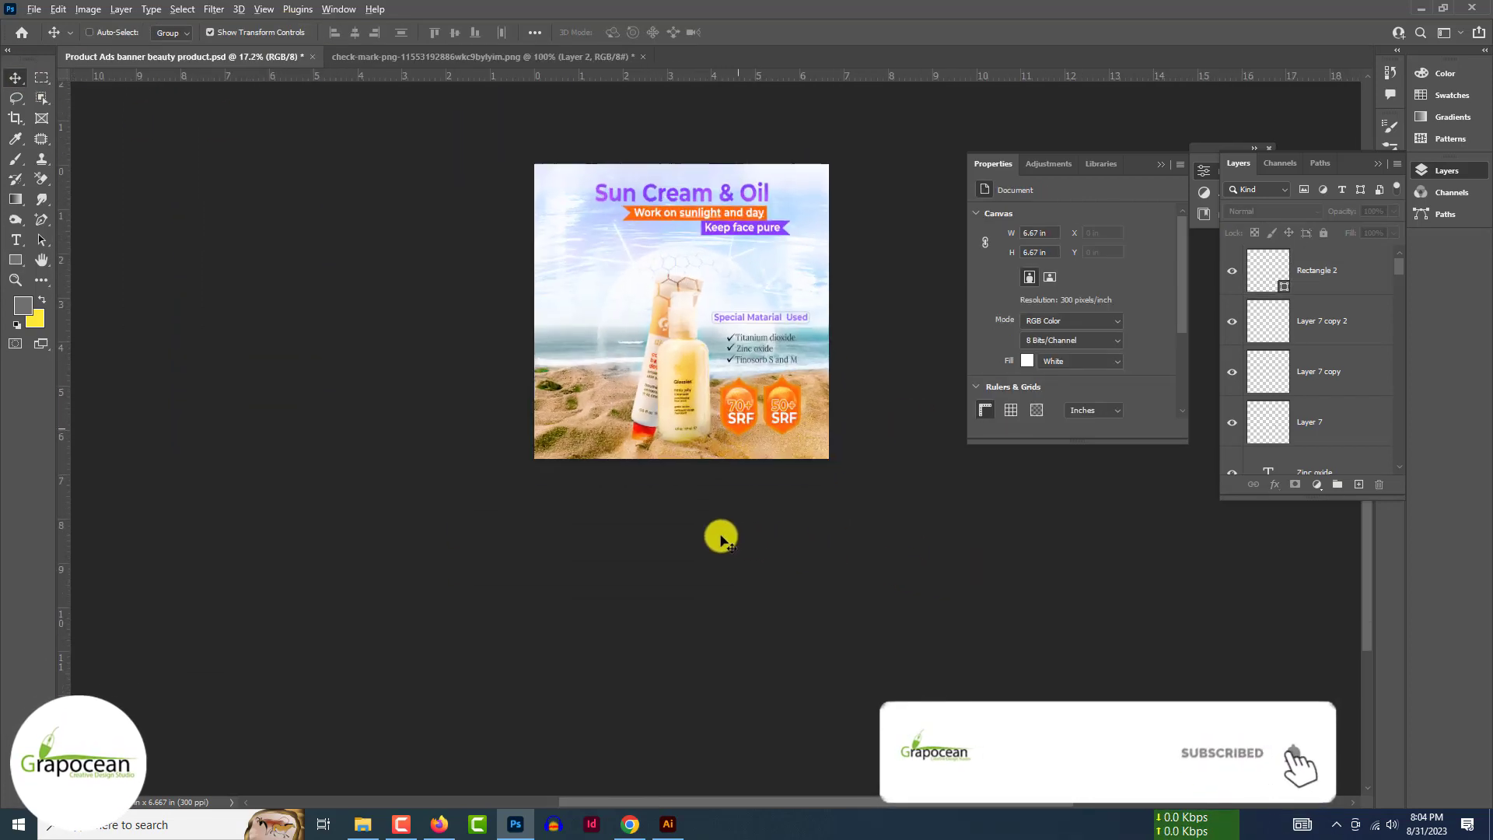
Group the framed "Special Matarial Used" heading with its check-marked ingredient list and move the group slightly up.
{"action": "scroll", "coordinate": [721, 538], "scroll_direction": "up", "scroll_amount": 3}
{"action": "left_click", "coordinate": [567, 286]}
{"action": "left_click_drag", "start_coordinate": [618, 357], "coordinate": [618, 342]}
{"action": "left_click", "coordinate": [785, 304]}
{"action": "left_click", "coordinate": [784, 304]}
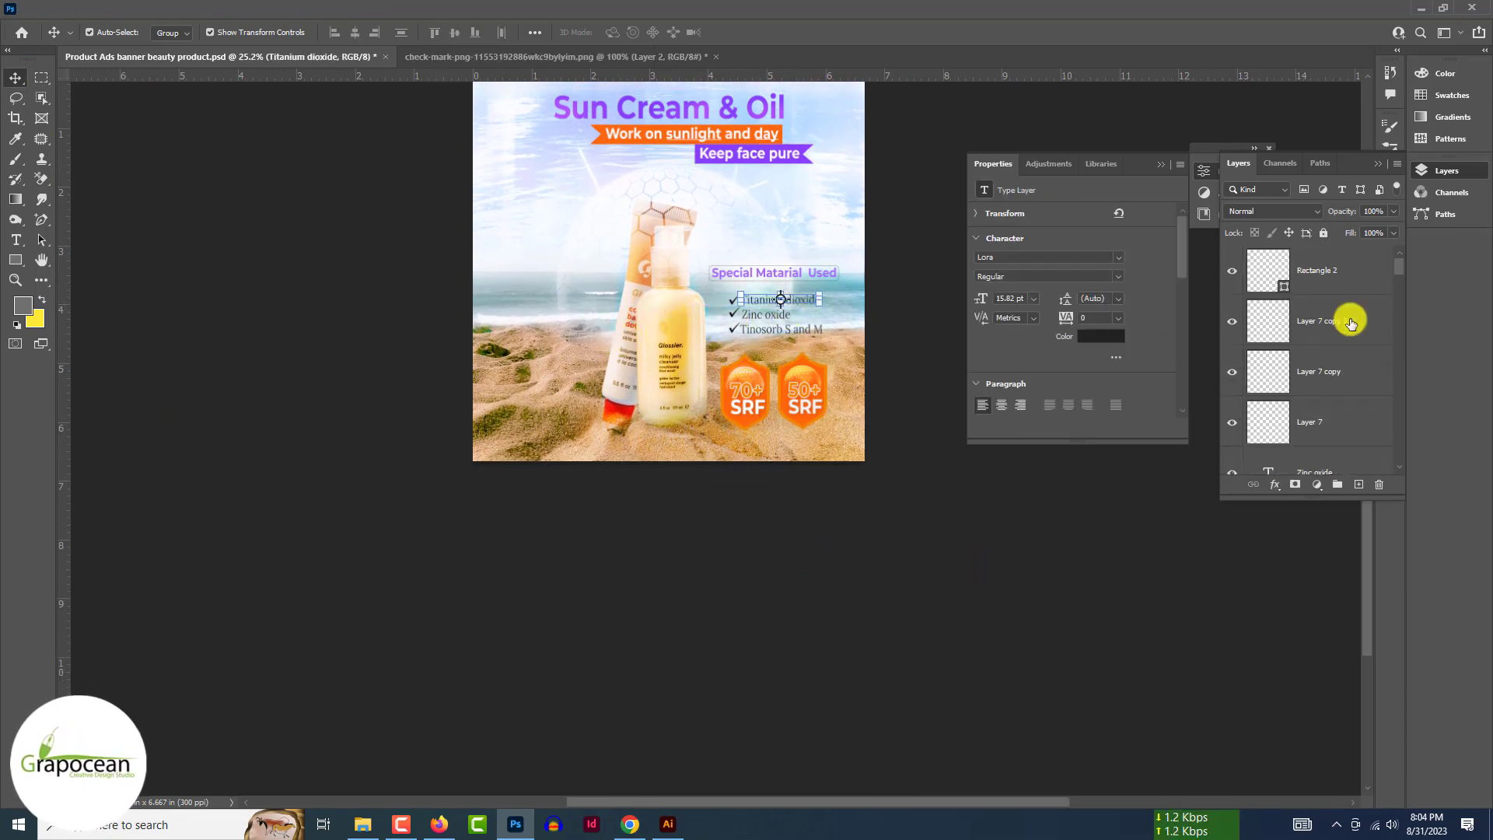
{"action": "left_click", "coordinate": [1352, 323], "text": "shift"}
{"action": "left_click", "coordinate": [1345, 281], "text": "shift"}
{"action": "scroll", "coordinate": [1348, 393], "scroll_direction": "down", "scroll_amount": 2}
{"action": "key", "text": "ctrl+g"}
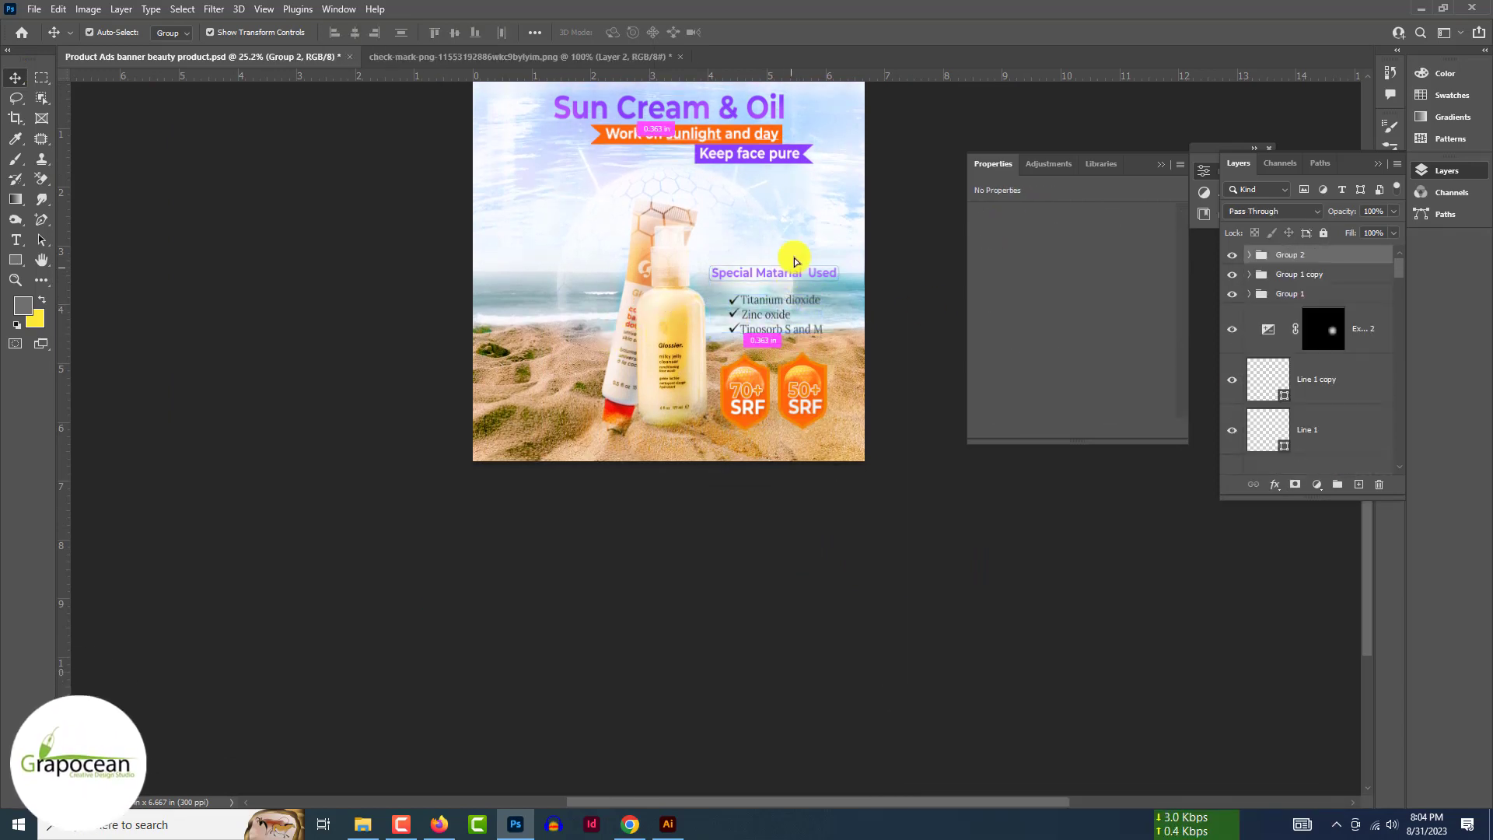
{"action": "left_click_drag", "start_coordinate": [794, 237], "coordinate": [794, 236]}
{"action": "left_click", "coordinate": [866, 538]}
Try shifting the cream tube and background texture layers down together, and undo the move.
{"action": "scroll", "coordinate": [714, 437], "scroll_direction": "down", "scroll_amount": 3}
{"action": "left_click_drag", "start_coordinate": [654, 540], "coordinate": [600, 391]}
{"action": "left_click_drag", "start_coordinate": [665, 393], "coordinate": [653, 409]}
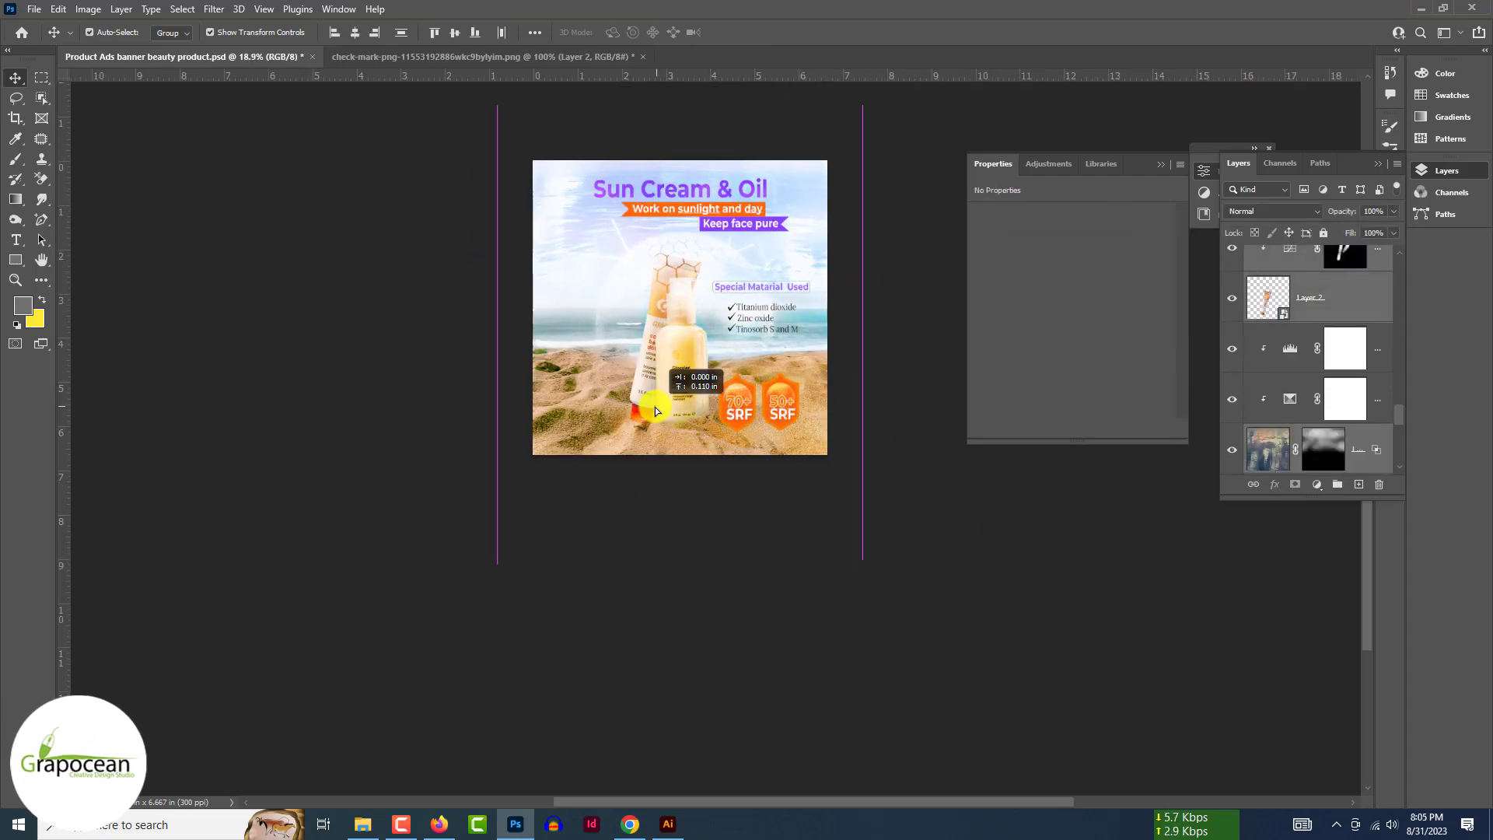
{"action": "key", "text": "ctrl+z"}
{"action": "left_click", "coordinate": [737, 525]}
Move the Vibrance 2 adjustment layer up by about 0.19 in over the banner.
{"action": "scroll", "coordinate": [708, 167], "scroll_direction": "up", "scroll_amount": 5}
{"action": "left_click", "coordinate": [674, 183]}
{"action": "left_click", "coordinate": [675, 199]}
{"action": "left_click_drag", "start_coordinate": [861, 206], "coordinate": [866, 193]}
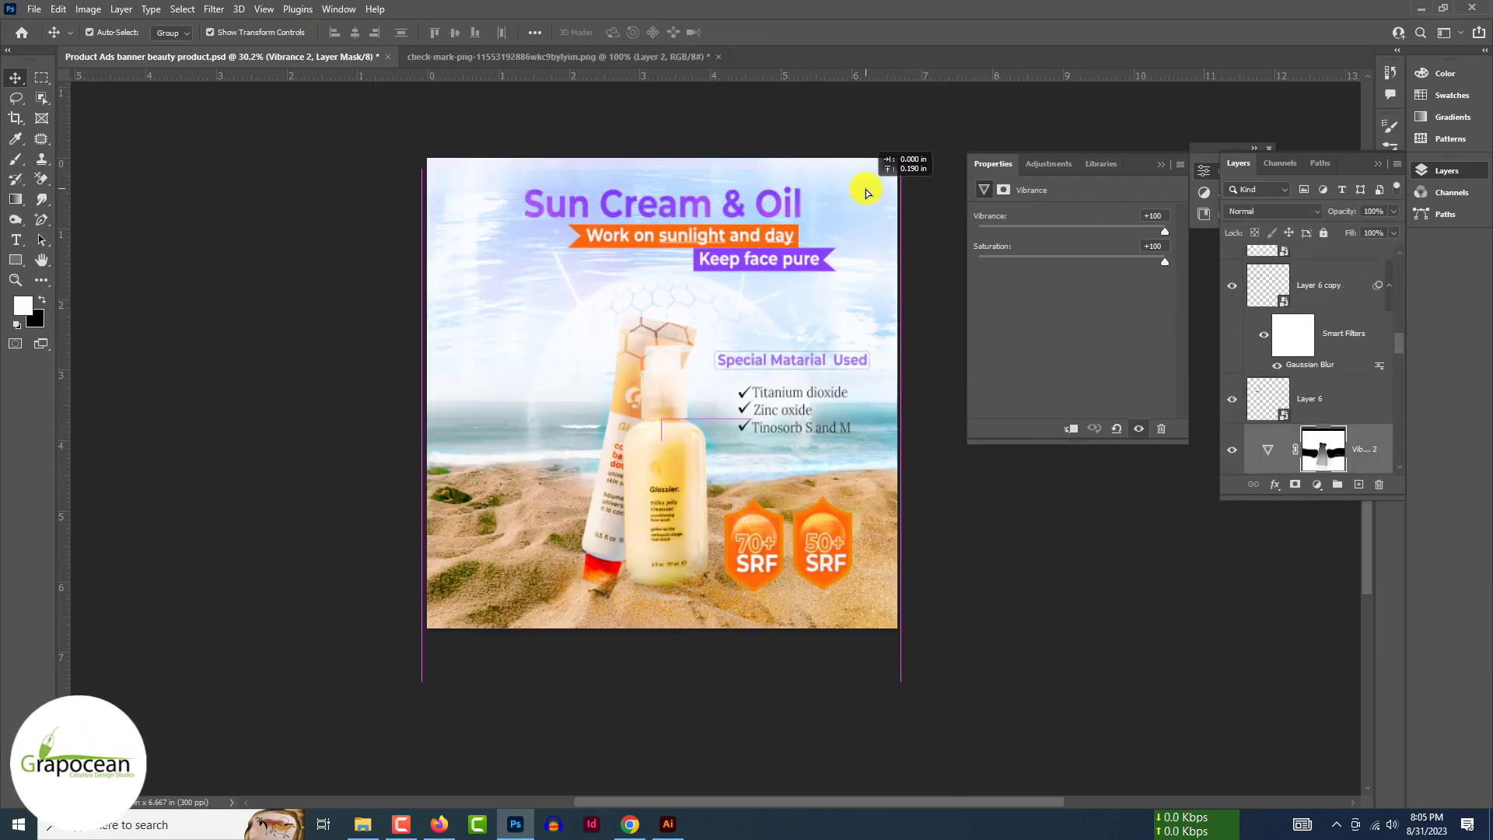
{"action": "scroll", "coordinate": [615, 279], "scroll_direction": "down", "scroll_amount": 6}
{"action": "left_click", "coordinate": [901, 418]}
{"action": "scroll", "coordinate": [879, 483], "scroll_direction": "up", "scroll_amount": 6}
{"action": "scroll", "coordinate": [881, 483], "scroll_direction": "down", "scroll_amount": 4}
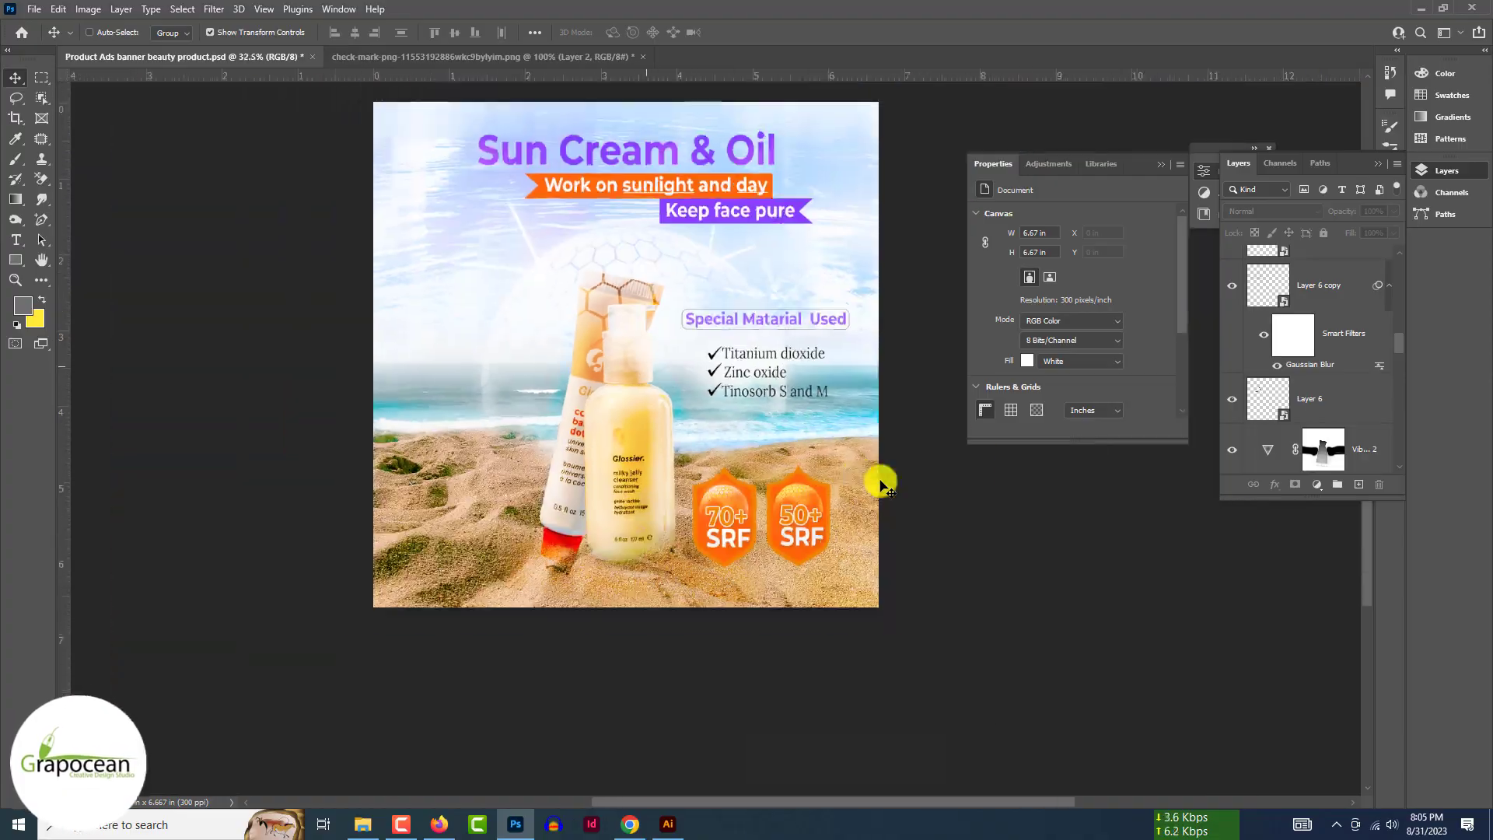